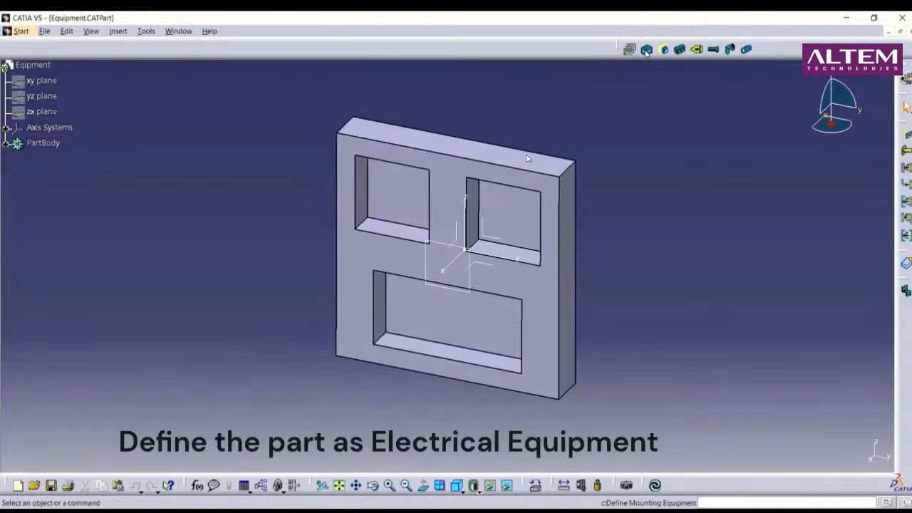
Define the whole Eqipment part as electrical equipment, keeping its part number.
{"action": "left_click", "coordinate": [646, 50]}
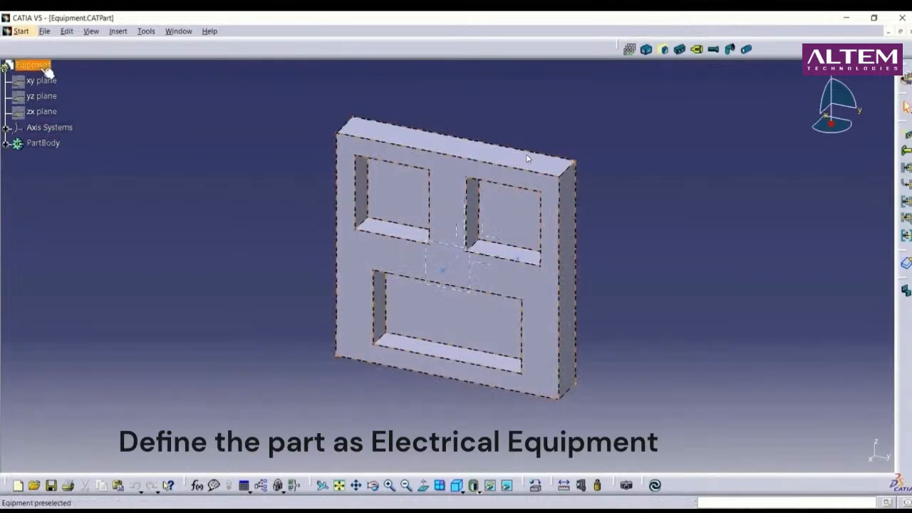
{"action": "left_click", "coordinate": [46, 69]}
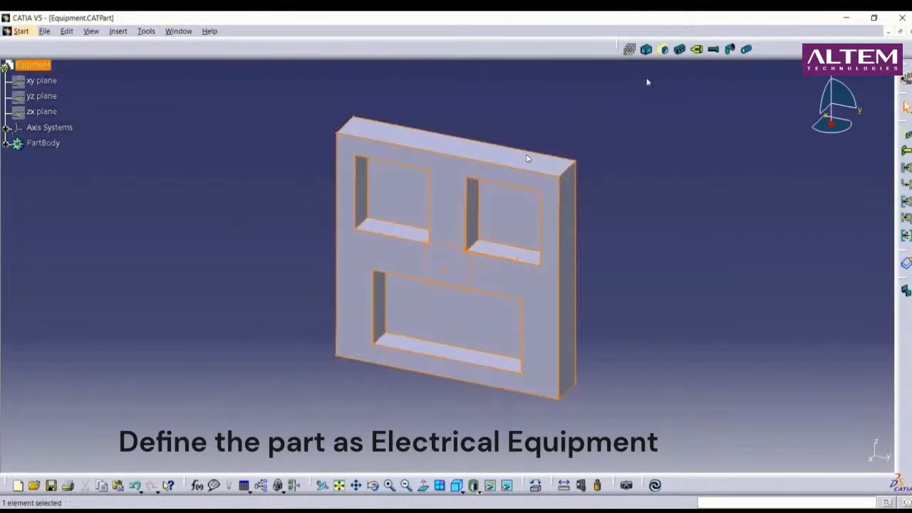
{"action": "left_click", "coordinate": [644, 52]}
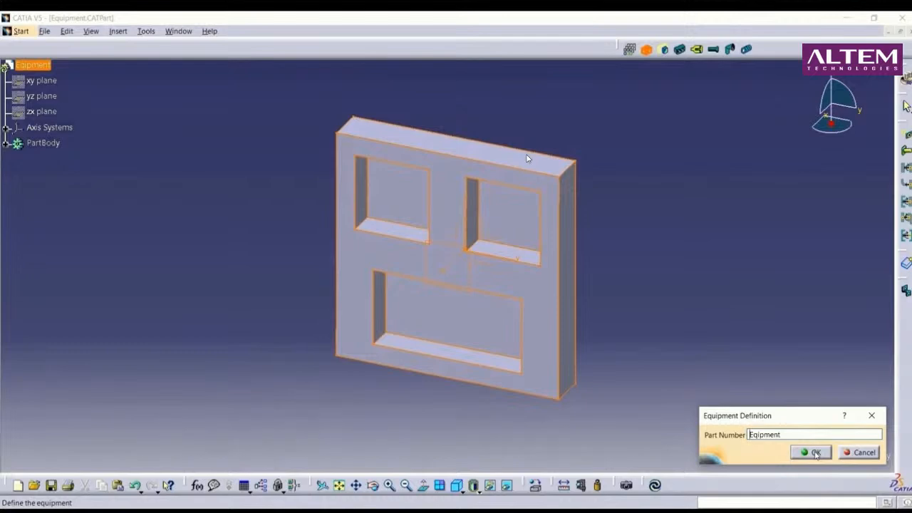
{"action": "left_click", "coordinate": [816, 453]}
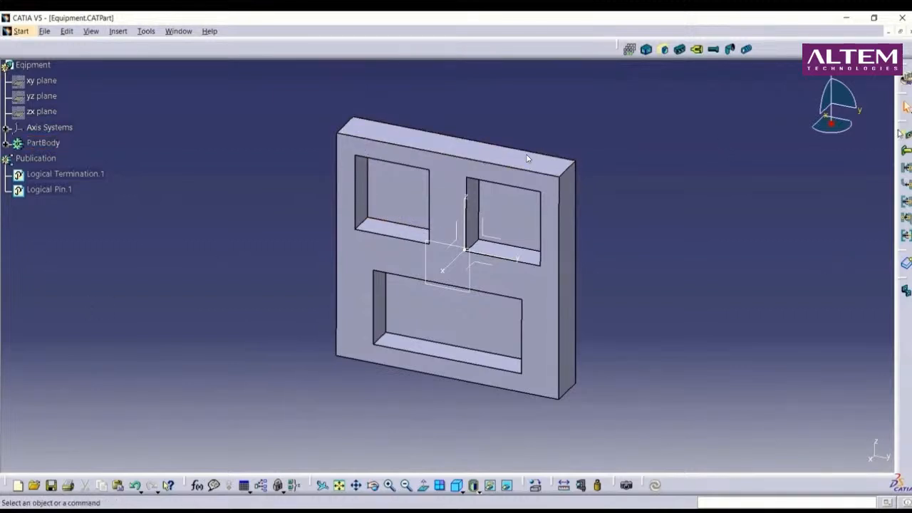
Start a cavity definition with ID Cavity1 and set the base face of the upper-left pocket as its representation.
{"action": "left_click_drag", "start_coordinate": [902, 123], "coordinate": [406, 44]}
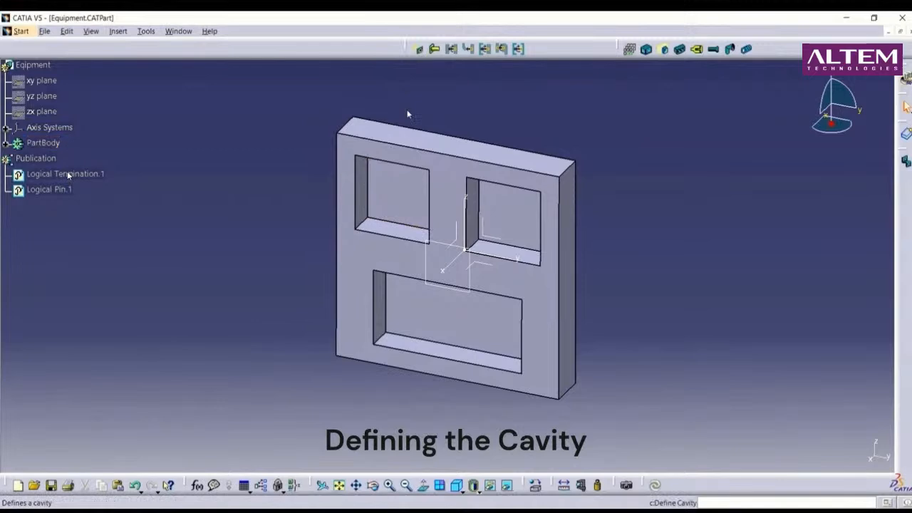
{"action": "left_click", "coordinate": [417, 51]}
{"action": "left_click", "coordinate": [400, 209]}
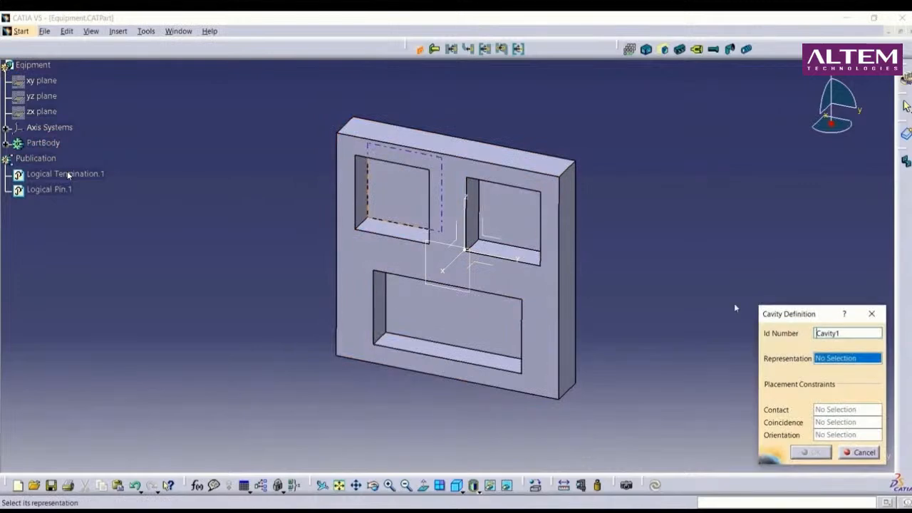
{"action": "left_click_drag", "start_coordinate": [782, 316], "coordinate": [650, 187]}
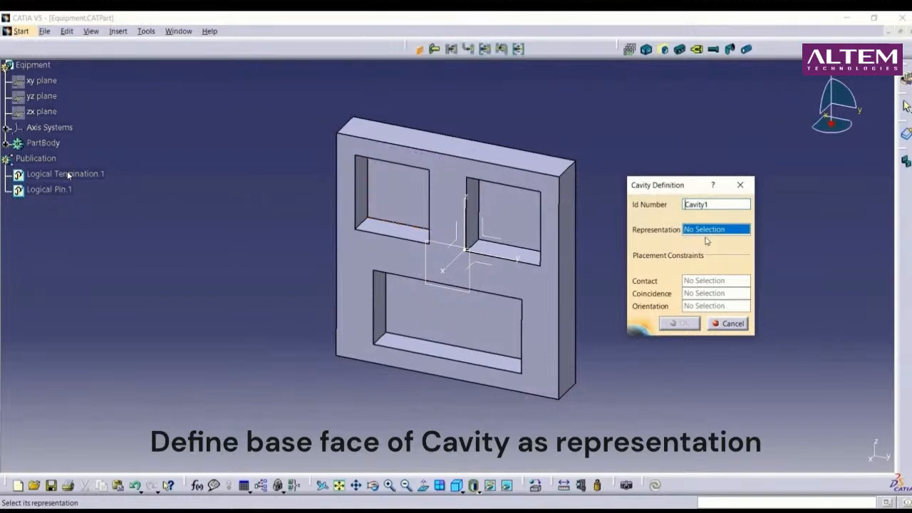
{"action": "left_click", "coordinate": [394, 204]}
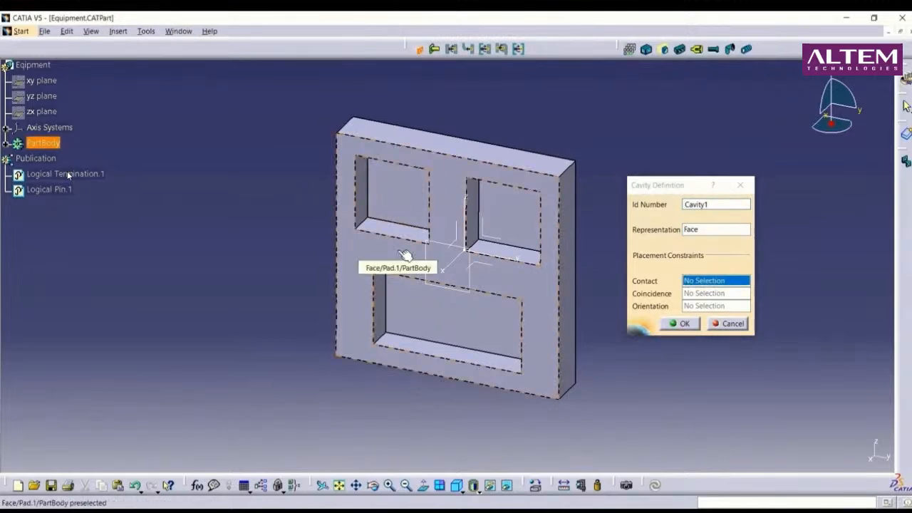
Create Cavity1's contact point on the upper-left pocket's base face, using the On surface type with a distance of 0 mm.
{"action": "right_click", "coordinate": [726, 282]}
{"action": "left_click", "coordinate": [758, 314]}
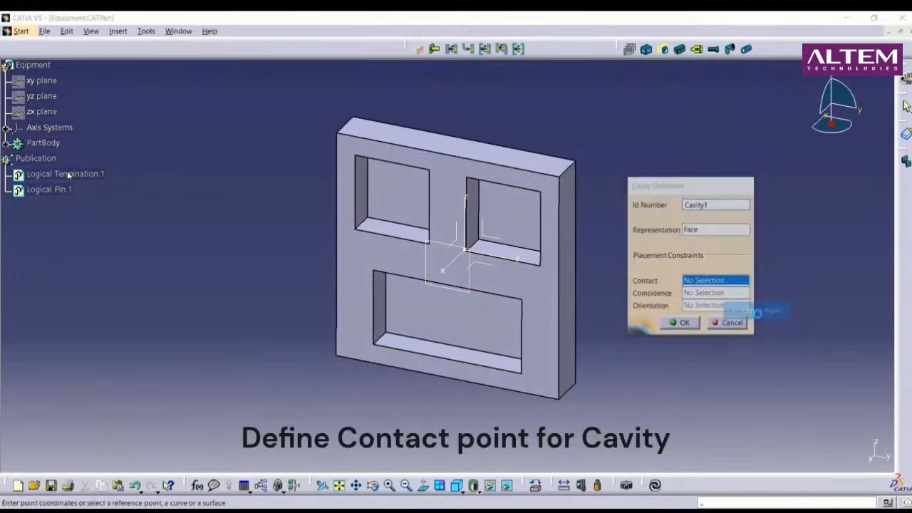
{"action": "left_click", "coordinate": [807, 329]}
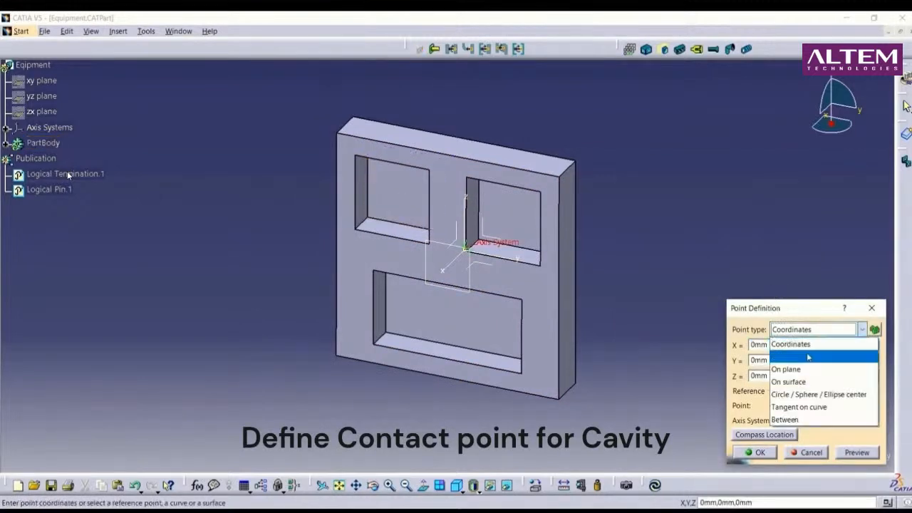
{"action": "left_click", "coordinate": [787, 379]}
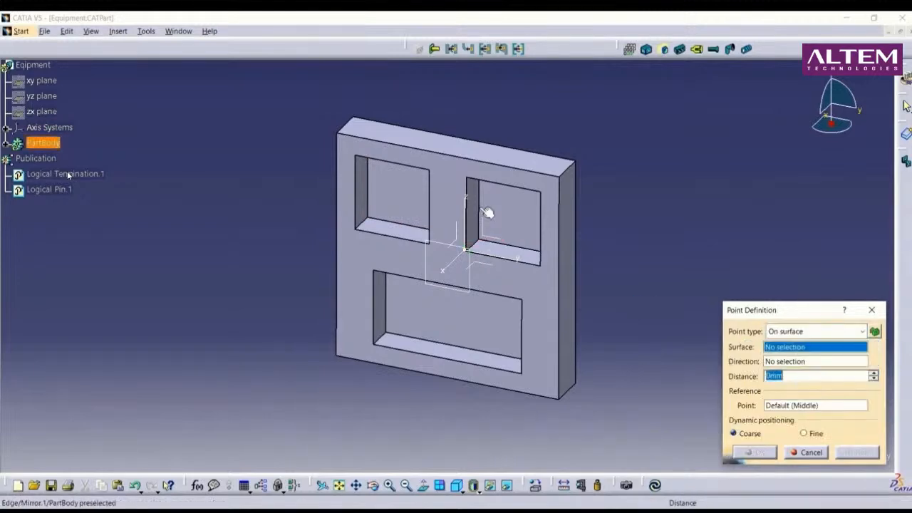
{"action": "left_click", "coordinate": [403, 199]}
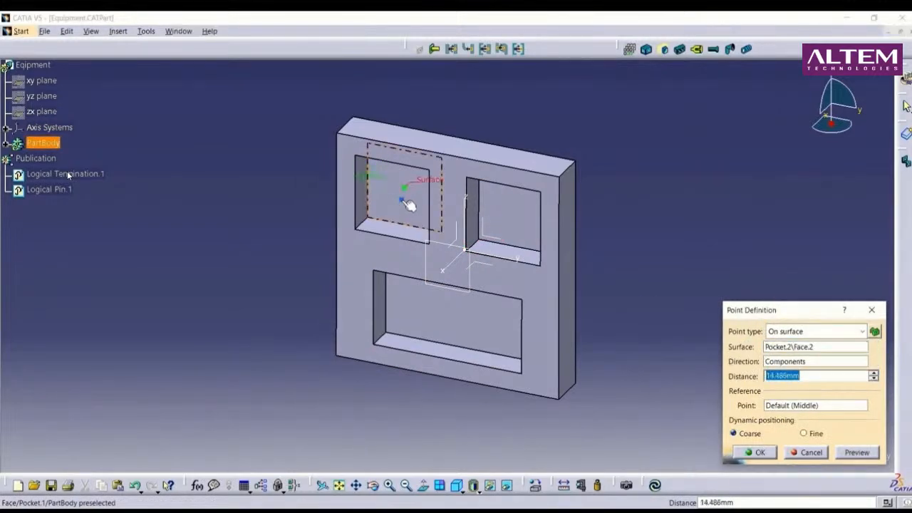
{"action": "type", "text": "0"}
{"action": "key", "text": "Return"}
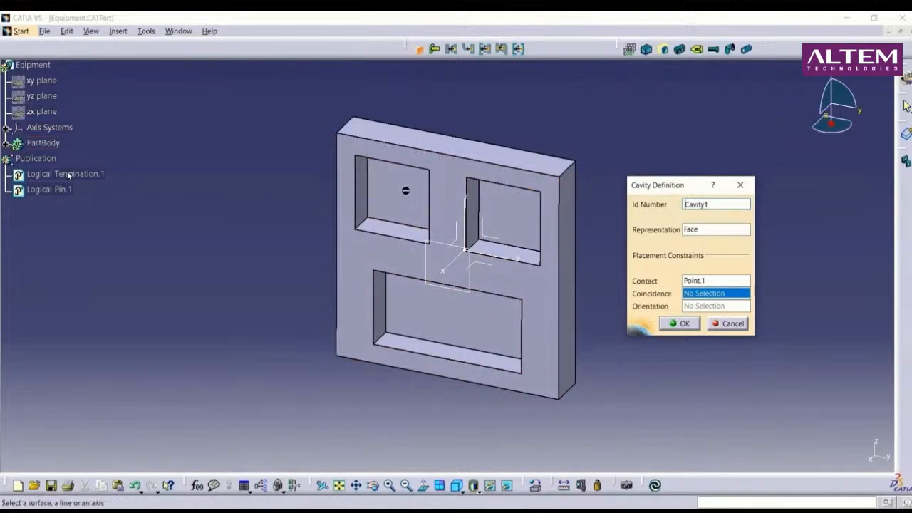
Create Cavity1's coincidence line as a 20 mm Angle/Normal to curve line from Point.1, based on the Y axis at 0deg with reversed direction.
{"action": "right_click", "coordinate": [717, 293]}
{"action": "left_click", "coordinate": [748, 321]}
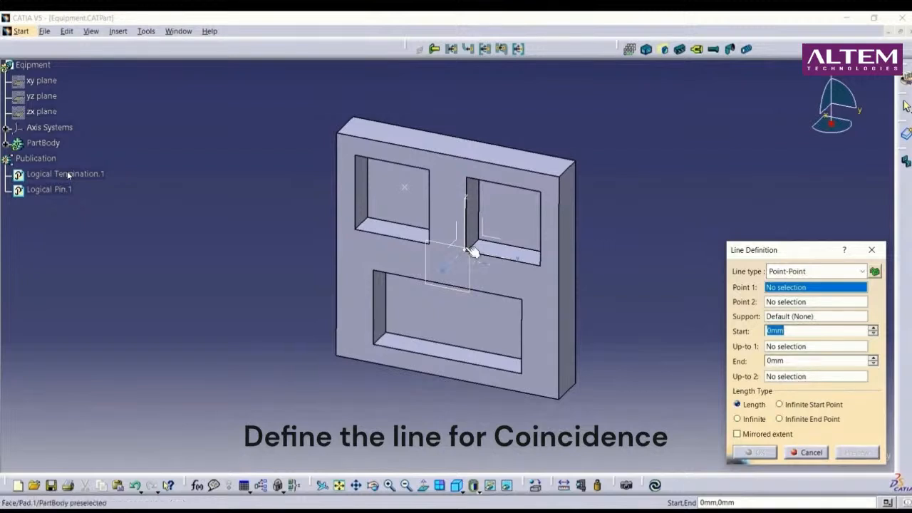
{"action": "left_click", "coordinate": [407, 186]}
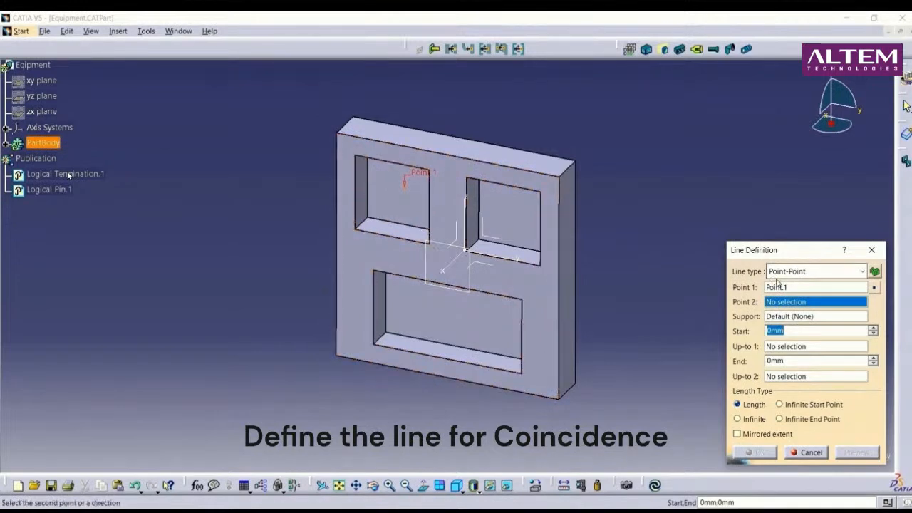
{"action": "left_click", "coordinate": [775, 276]}
{"action": "left_click", "coordinate": [791, 305]}
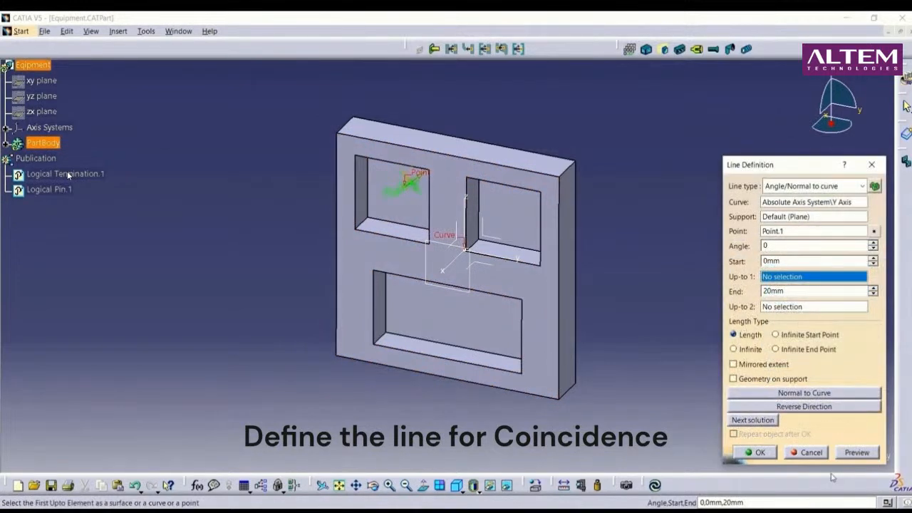
{"action": "left_click", "coordinate": [854, 453]}
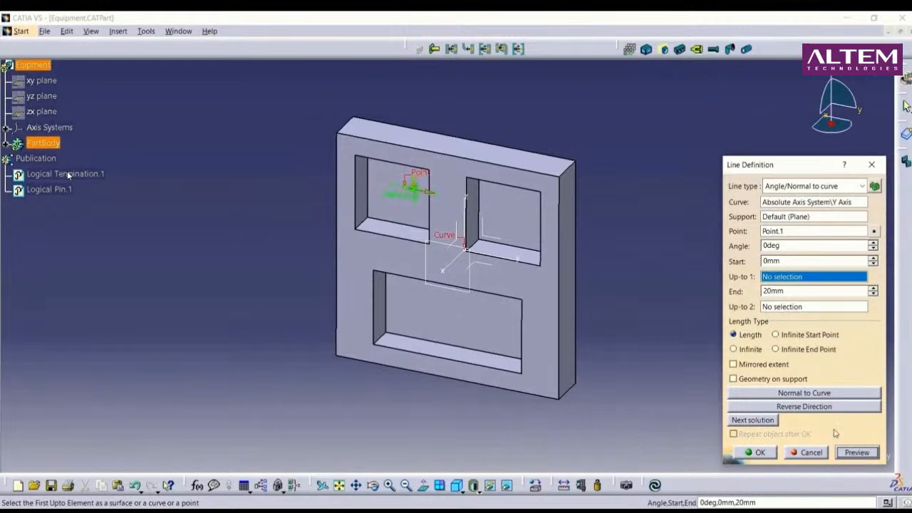
{"action": "left_click", "coordinate": [810, 408]}
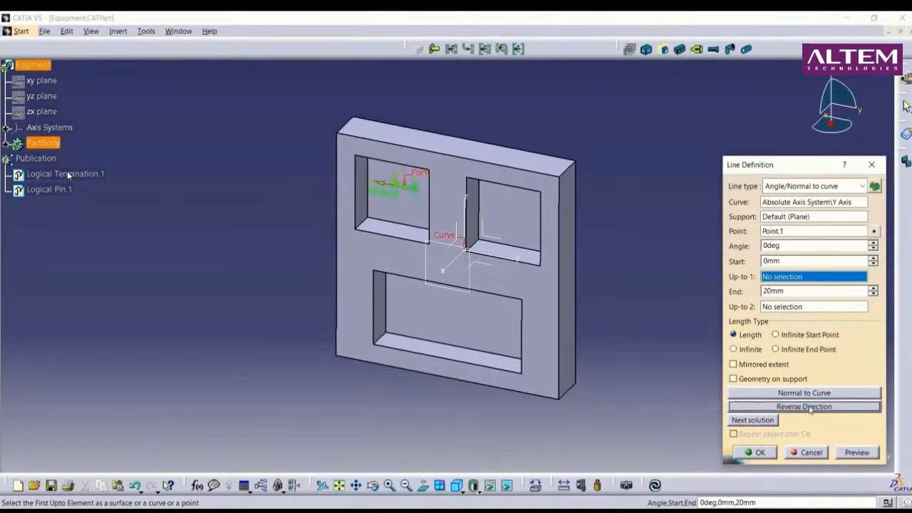
{"action": "left_click", "coordinate": [757, 453]}
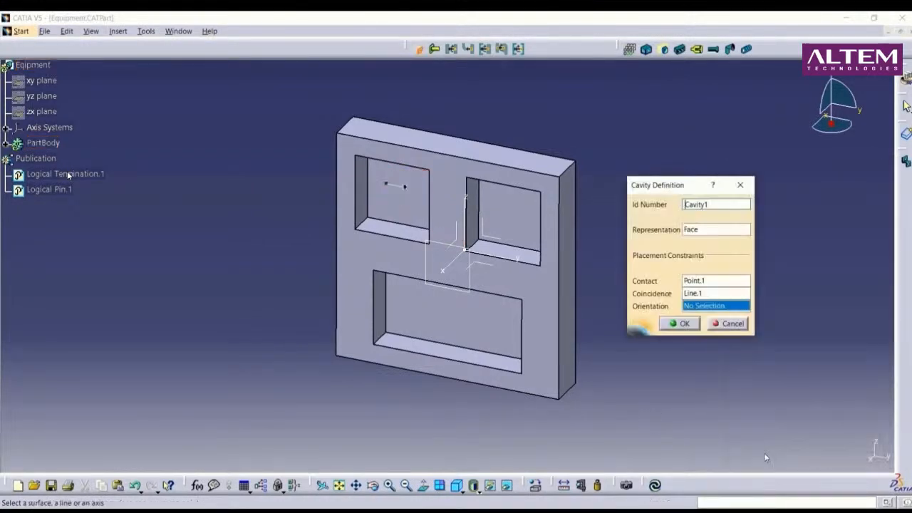
Create Cavity1's orientation line as a 20 mm Point-Direction line from Point.1 along the X axis, and complete the cavity definition.
{"action": "right_click", "coordinate": [697, 305]}
{"action": "left_click", "coordinate": [720, 333]}
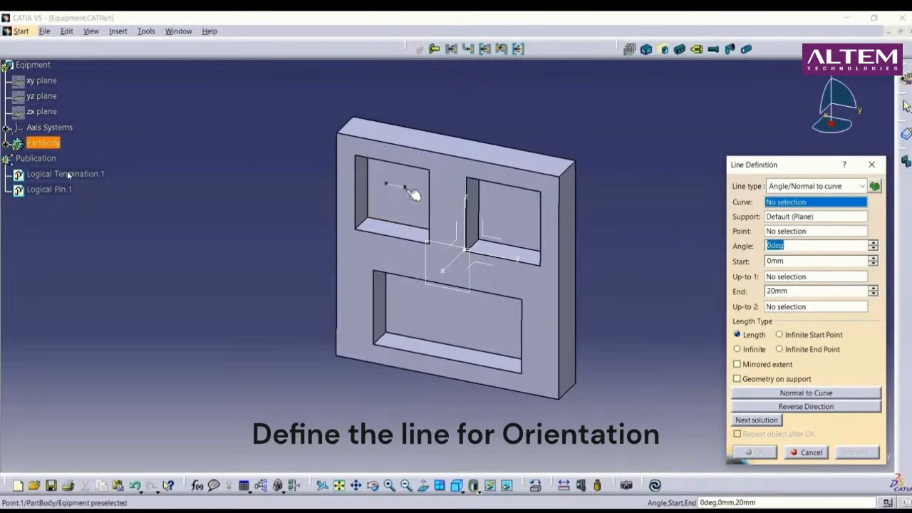
{"action": "left_click", "coordinate": [792, 190]}
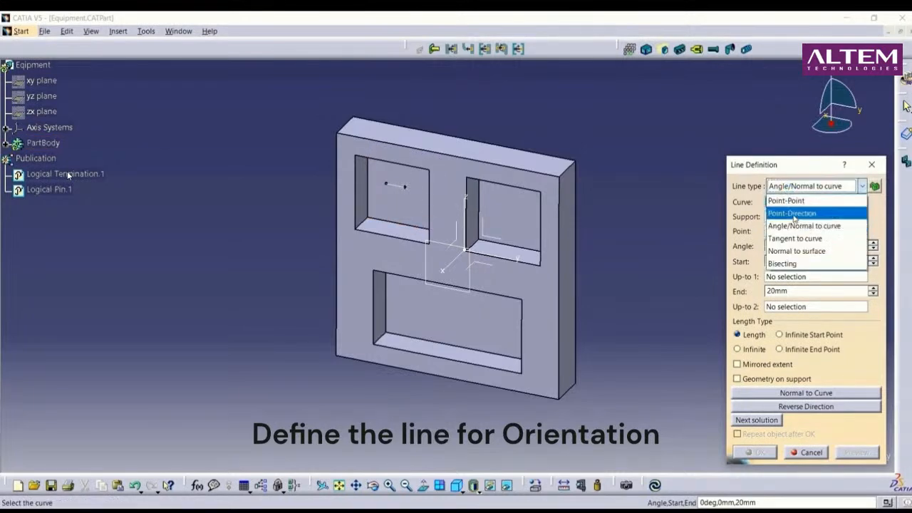
{"action": "left_click", "coordinate": [792, 213]}
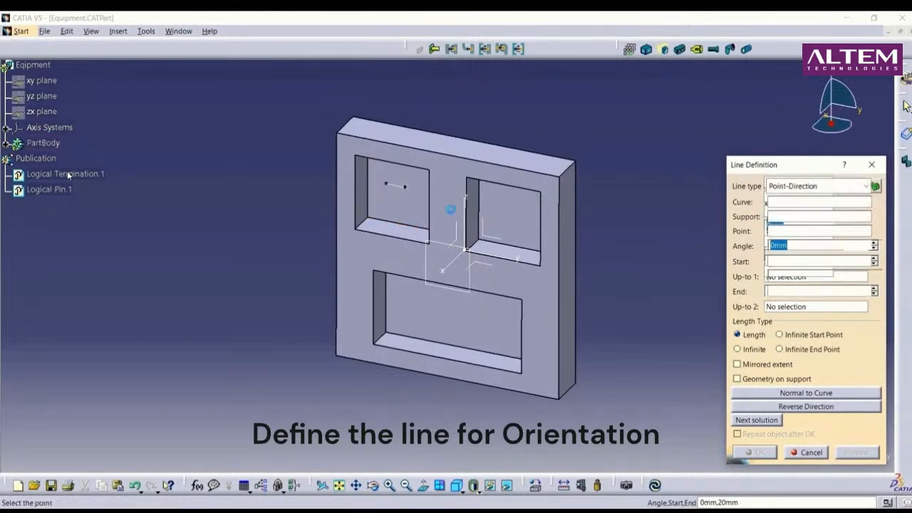
{"action": "left_click", "coordinate": [405, 186]}
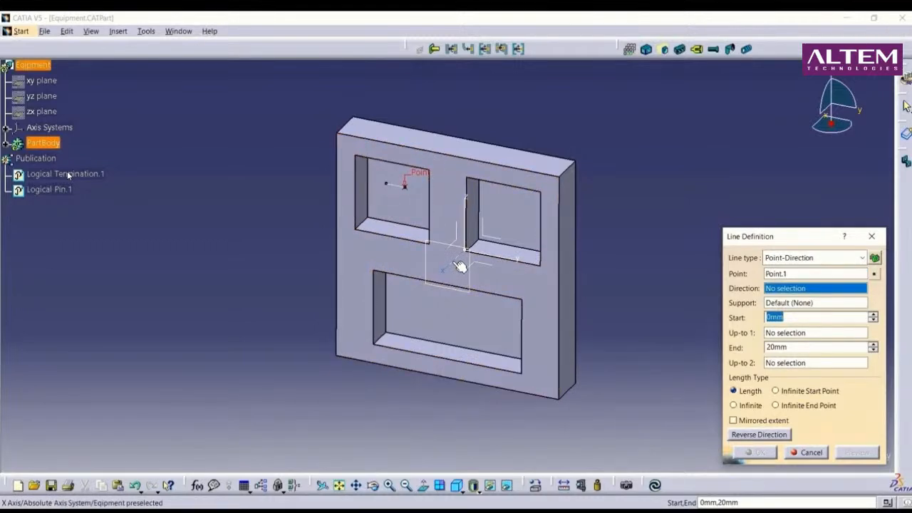
{"action": "left_click", "coordinate": [460, 267]}
{"action": "left_click", "coordinate": [755, 452]}
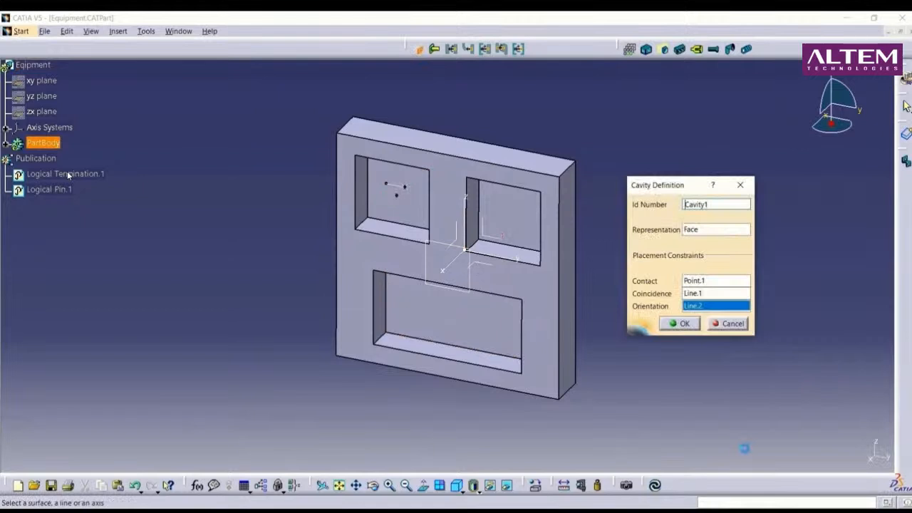
{"action": "left_click", "coordinate": [680, 323]}
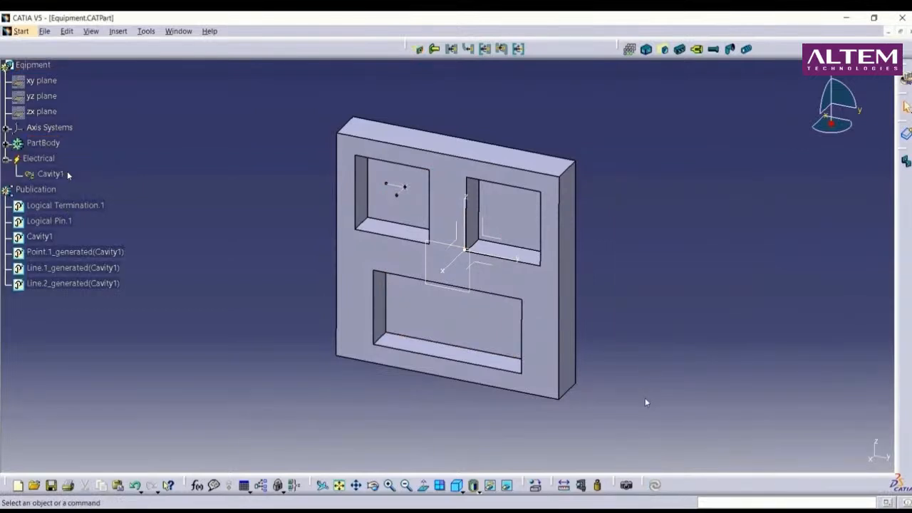
Start a cavity definition with ID Cavity2 and set the base face of the upper-right pocket as its representation.
{"action": "left_click", "coordinate": [419, 48]}
{"action": "left_click", "coordinate": [536, 237]}
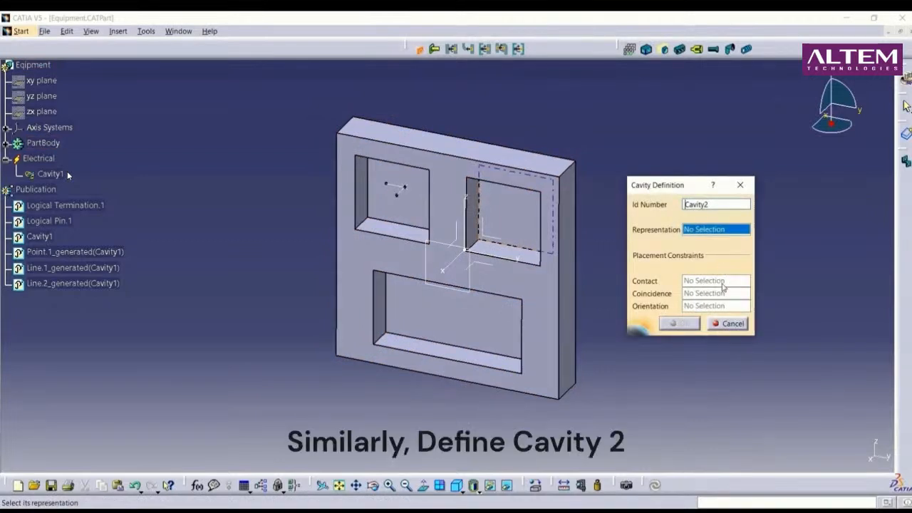
{"action": "left_click", "coordinate": [535, 215]}
Create Cavity2's contact point with the On surface type at the middle of the upper-right pocket's base face.
{"action": "right_click", "coordinate": [732, 286]}
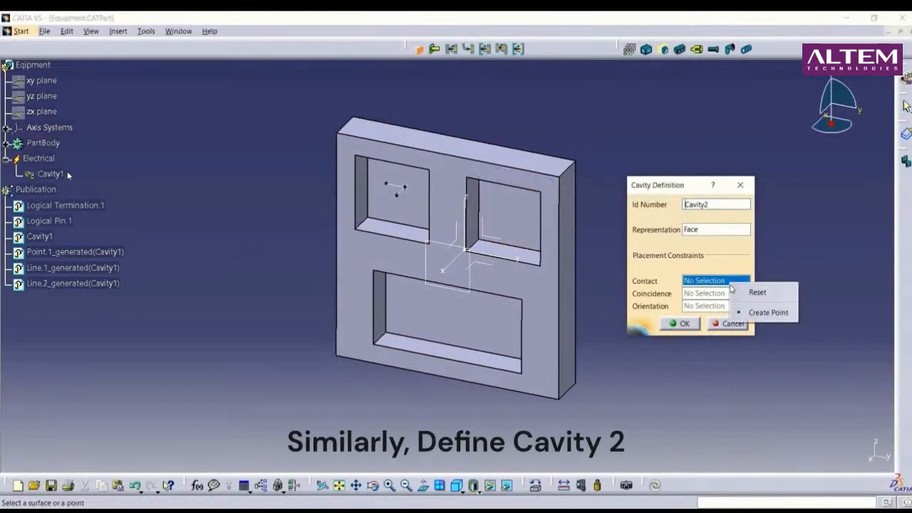
{"action": "left_click", "coordinate": [761, 313]}
{"action": "left_click", "coordinate": [503, 222]}
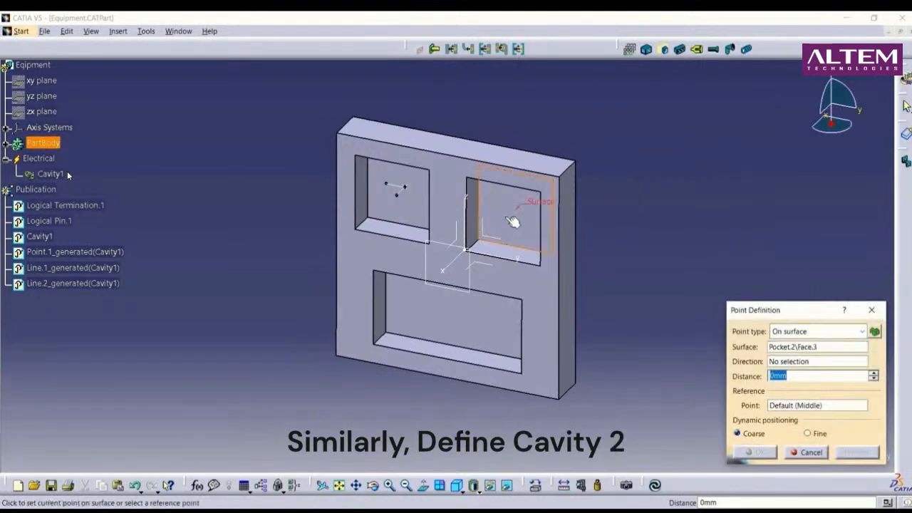
{"action": "left_click", "coordinate": [515, 209]}
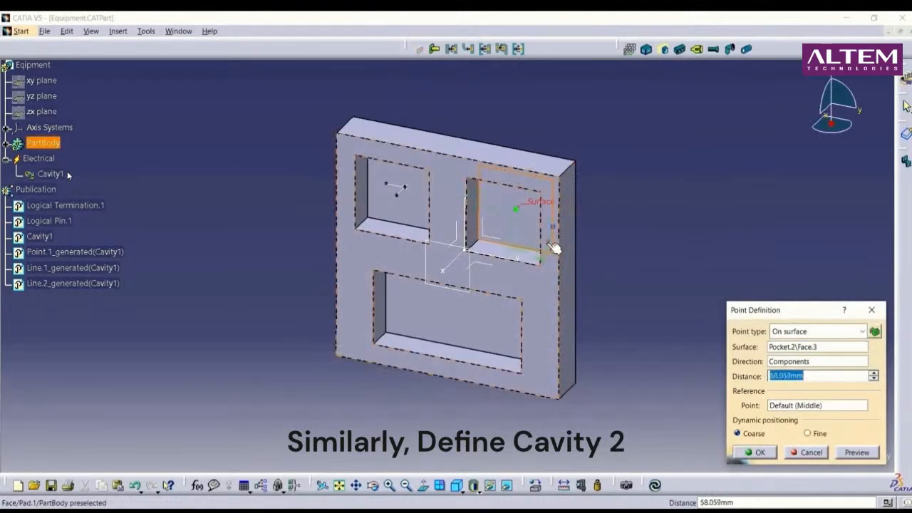
{"action": "key", "text": "Return"}
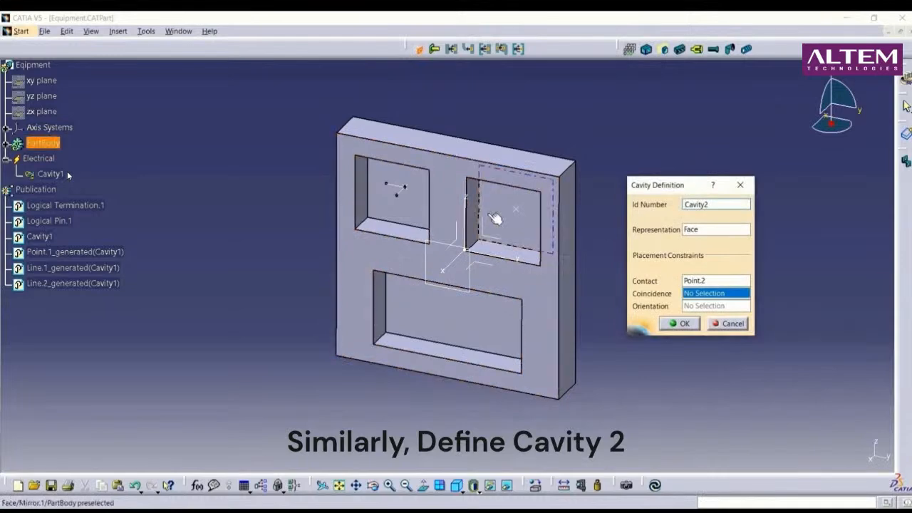
Create Cavity2's coincidence line as a 20 mm Point-Direction line from Point.2 along the Y axis with reversed direction.
{"action": "right_click", "coordinate": [712, 294]}
{"action": "left_click", "coordinate": [728, 324]}
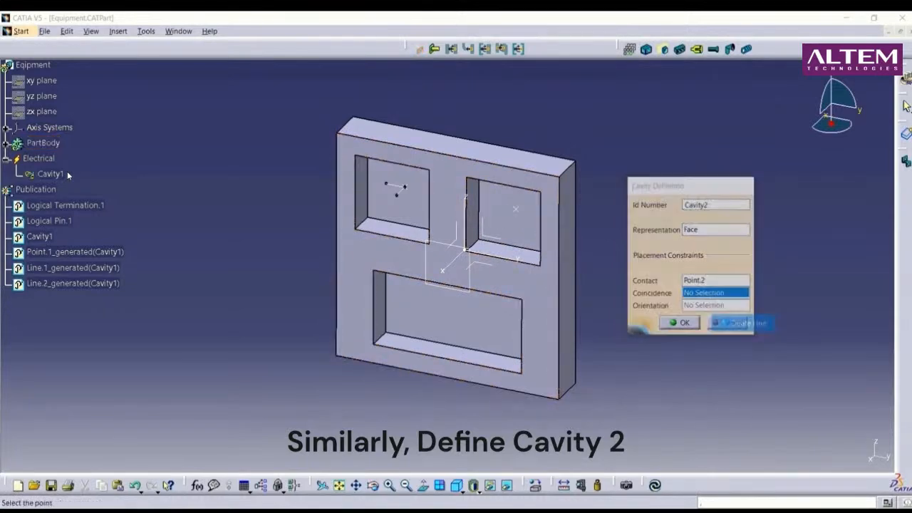
{"action": "left_click", "coordinate": [798, 259]}
{"action": "left_click", "coordinate": [792, 284]}
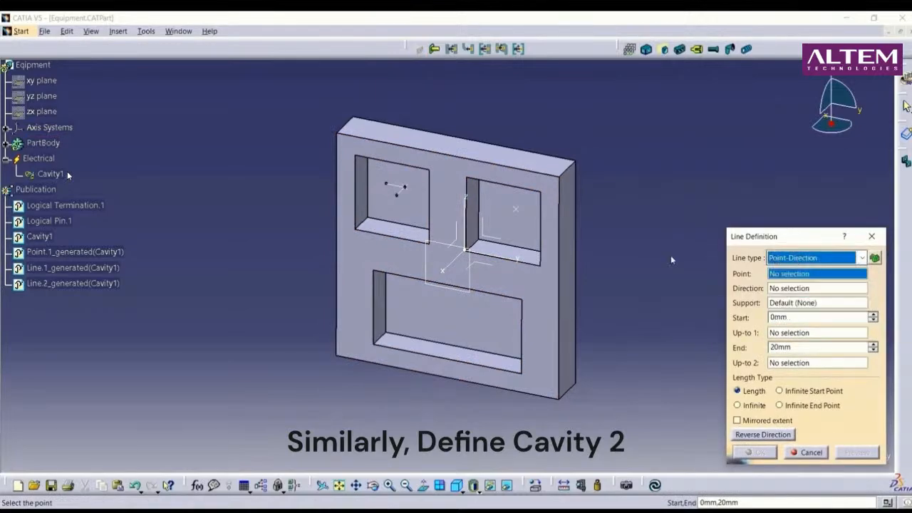
{"action": "left_click", "coordinate": [517, 208]}
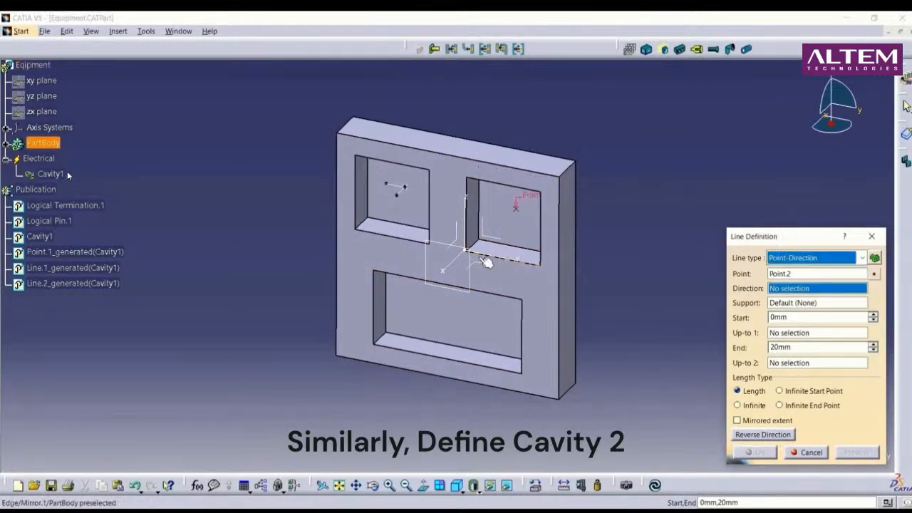
{"action": "left_click", "coordinate": [494, 256]}
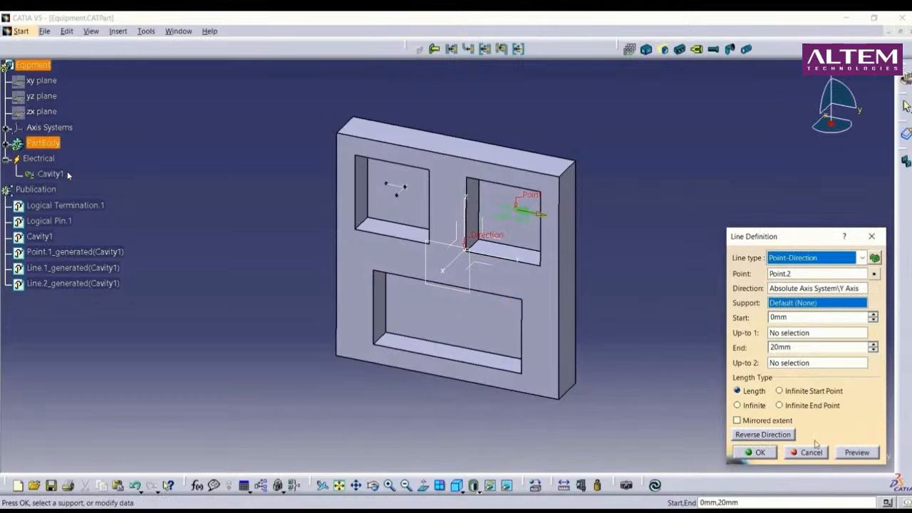
{"action": "left_click", "coordinate": [778, 435]}
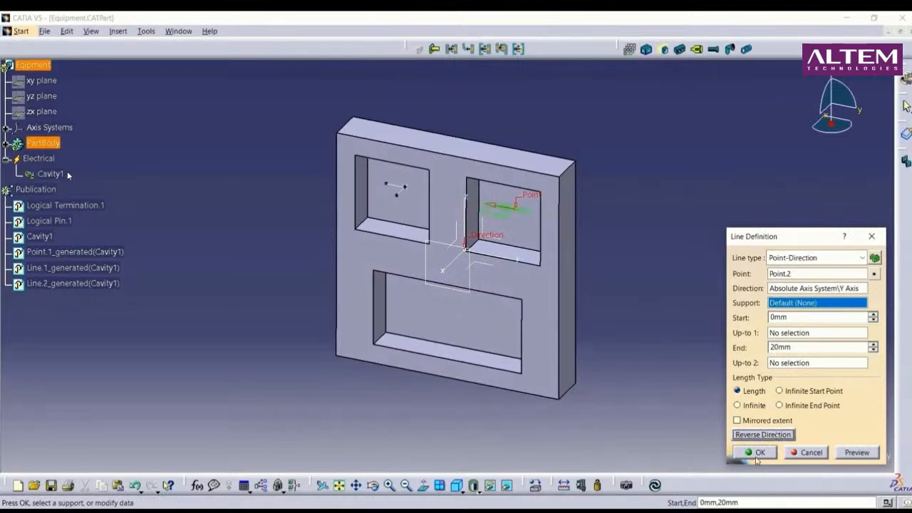
{"action": "left_click", "coordinate": [757, 454]}
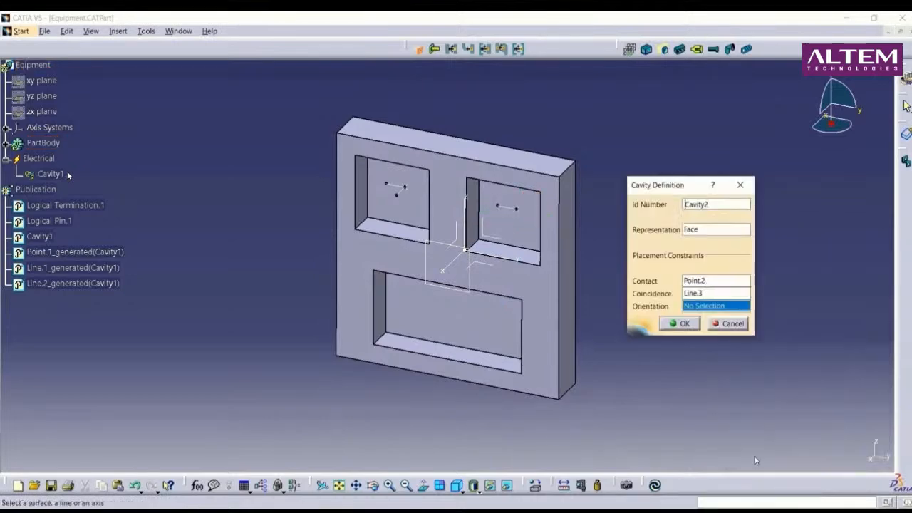
Create Cavity2's orientation line as a 20 mm Point-Direction line from Point.2 along the X axis, and complete the cavity definition.
{"action": "right_click", "coordinate": [696, 309]}
{"action": "left_click", "coordinate": [723, 345]}
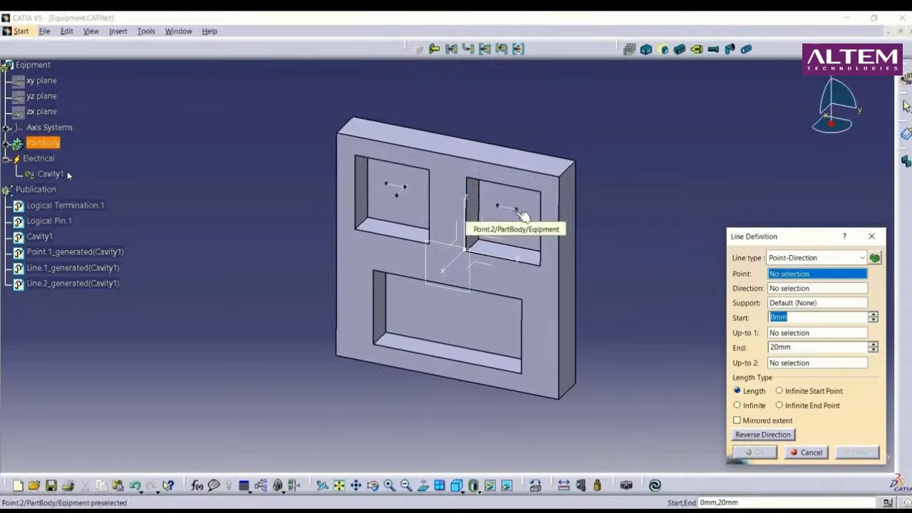
{"action": "left_click", "coordinate": [519, 213]}
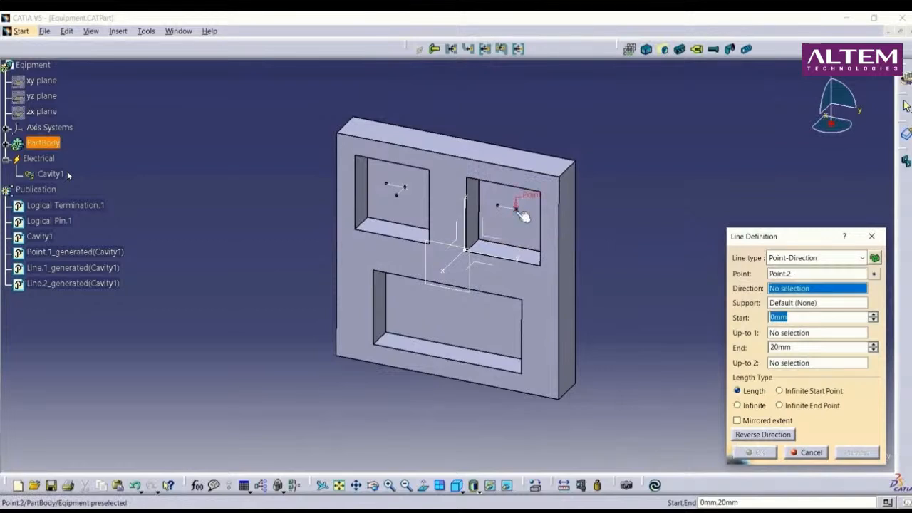
{"action": "left_click", "coordinate": [455, 269]}
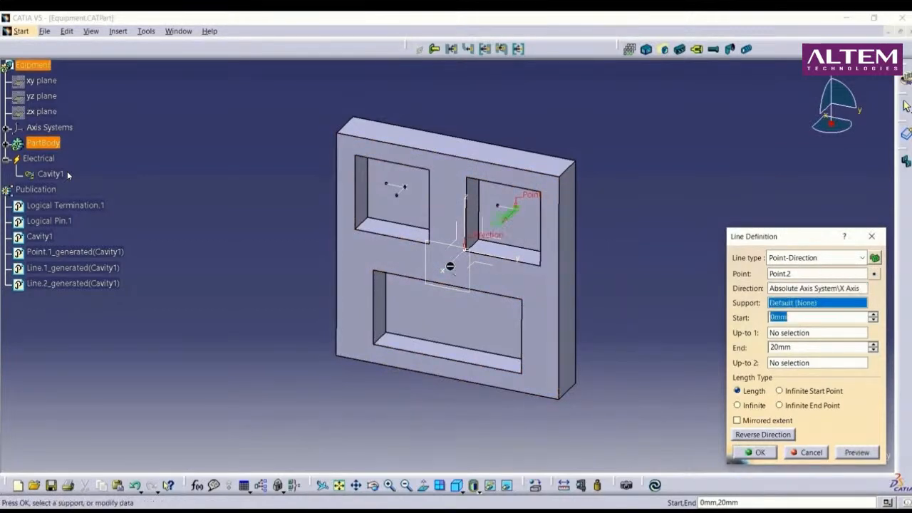
{"action": "left_click", "coordinate": [744, 453]}
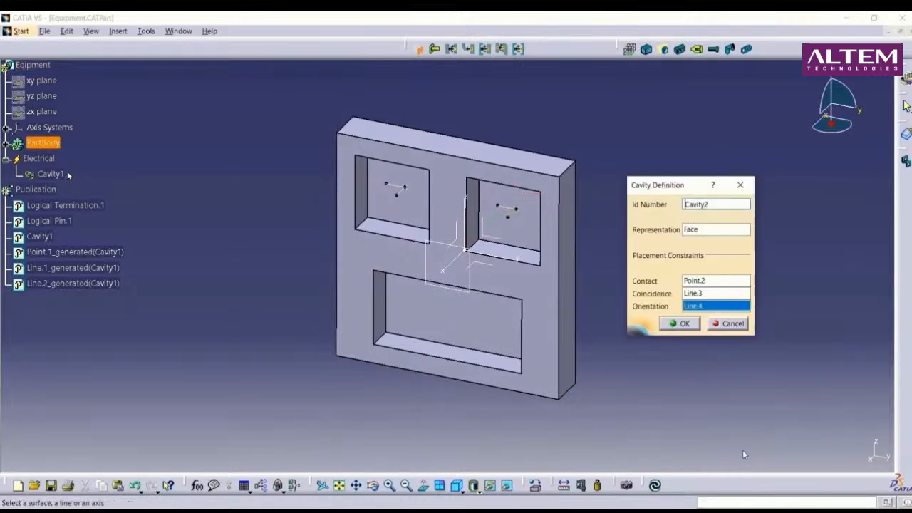
{"action": "left_click", "coordinate": [681, 323]}
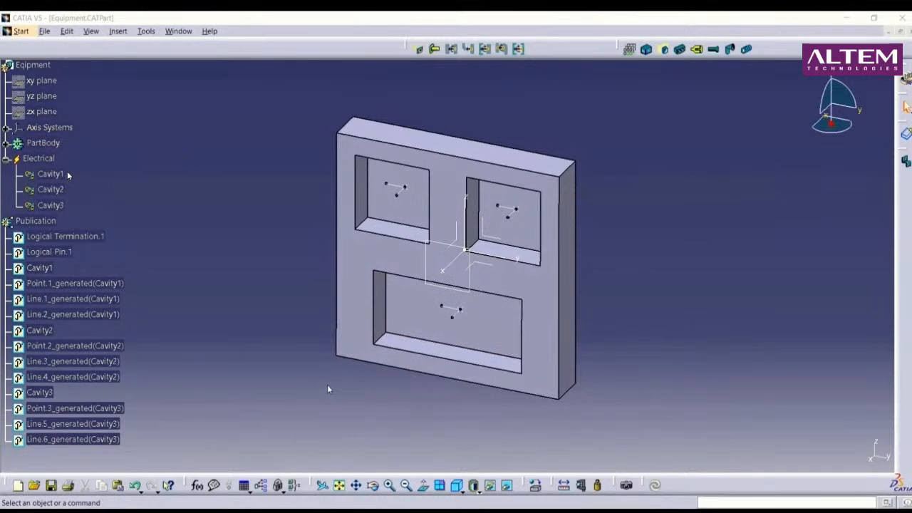
Open the ShellConnector_1 part from the Electrical_Parts folder.
{"action": "left_click", "coordinate": [178, 32]}
{"action": "left_click", "coordinate": [44, 31]}
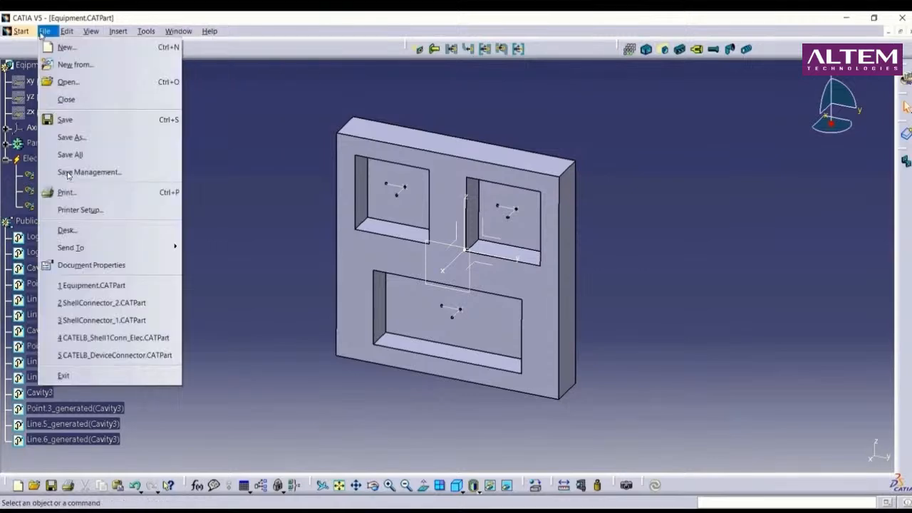
{"action": "left_click", "coordinate": [74, 82]}
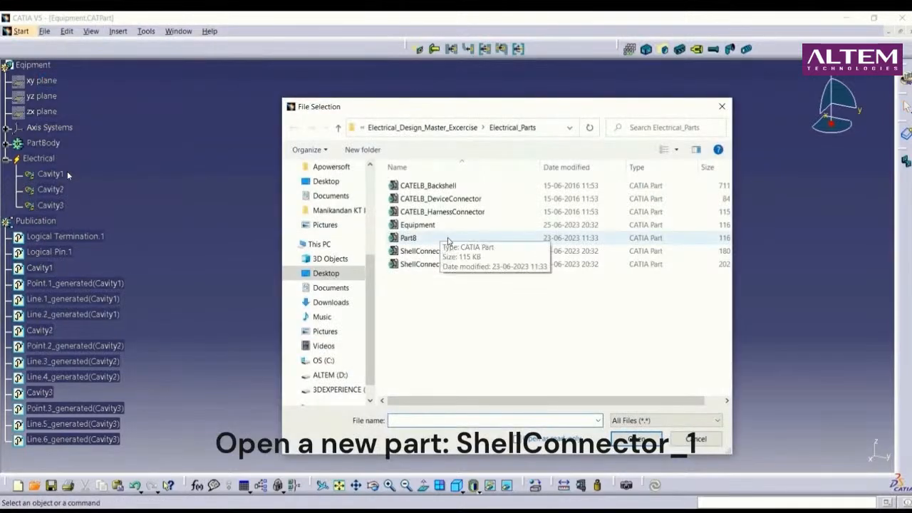
{"action": "left_click", "coordinate": [445, 251]}
{"action": "left_click", "coordinate": [633, 438]}
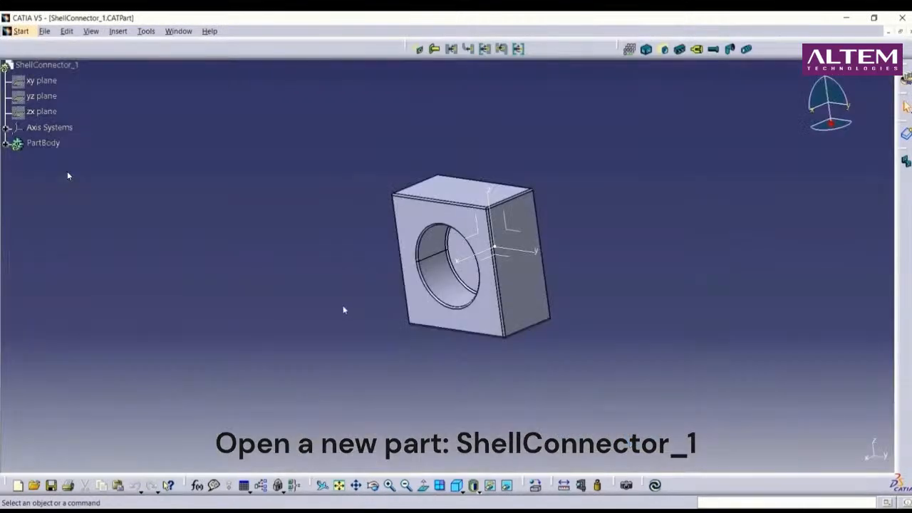
Define the ShellConnector_1 part as an electrical shell, keeping ShellConnector_1 as its part number.
{"action": "middle_click_drag", "start_coordinate": [343, 310], "coordinate": [591, 358]}
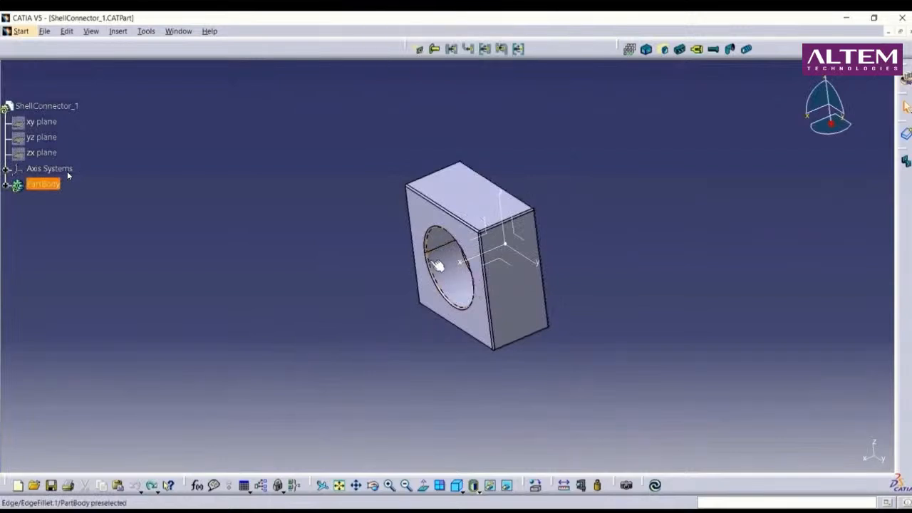
{"action": "left_click", "coordinate": [662, 49]}
{"action": "left_click", "coordinate": [28, 106]}
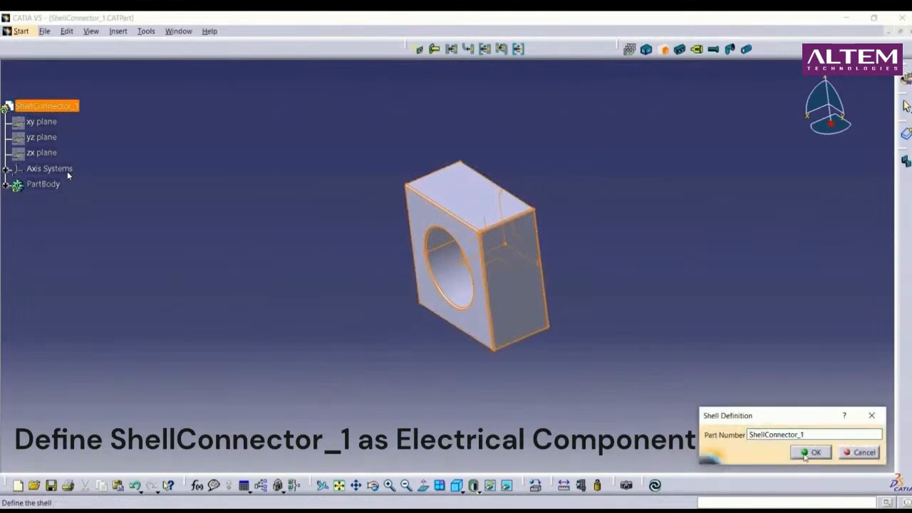
{"action": "left_click", "coordinate": [812, 453]}
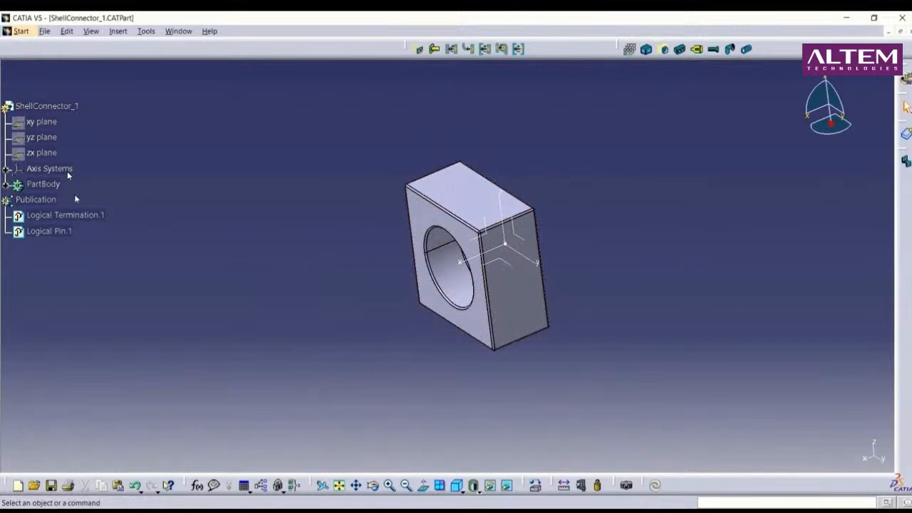
Start a cavity connection point named CavityCnctPt1 and set the connector's back face as its representation.
{"action": "middle_click_drag", "start_coordinate": [396, 396], "coordinate": [346, 401]}
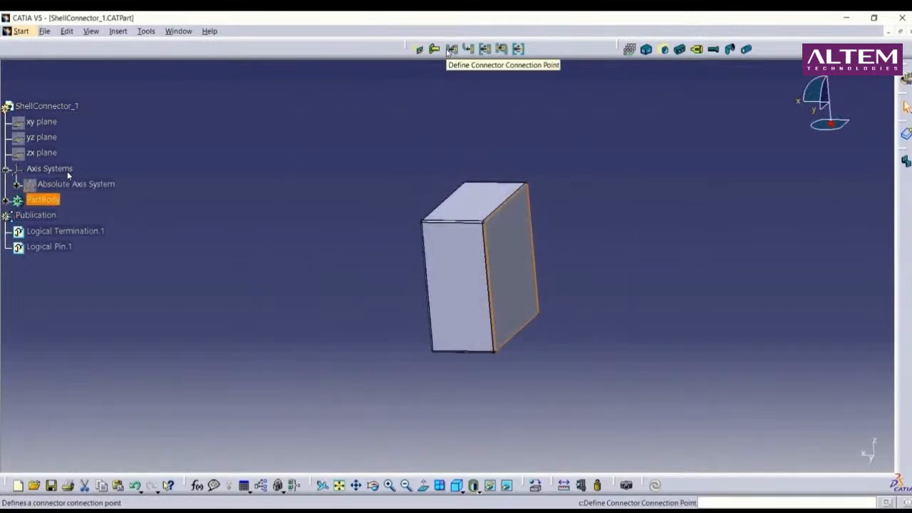
{"action": "left_click", "coordinate": [486, 49]}
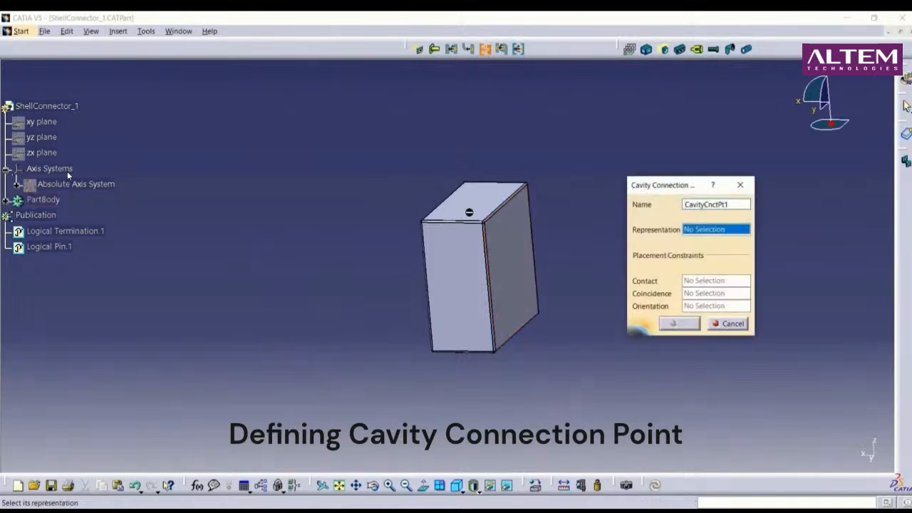
{"action": "left_click", "coordinate": [517, 275]}
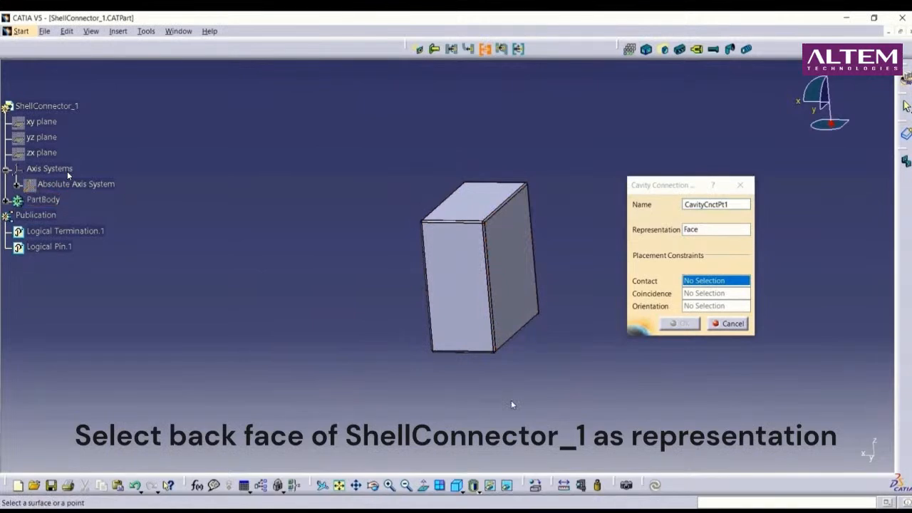
Create CavityCnctPt1's contact point with the On surface type on the back face, 0 mm from the face's middle.
{"action": "right_click", "coordinate": [707, 280]}
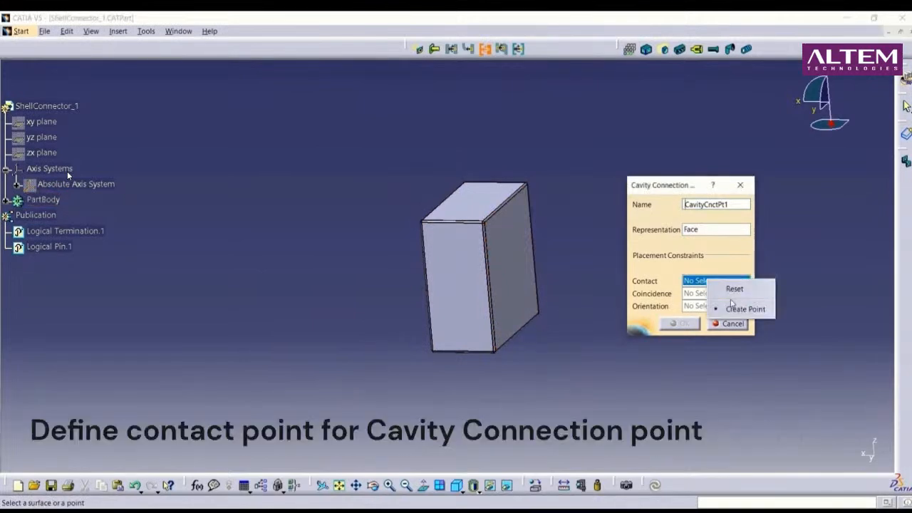
{"action": "left_click", "coordinate": [741, 309]}
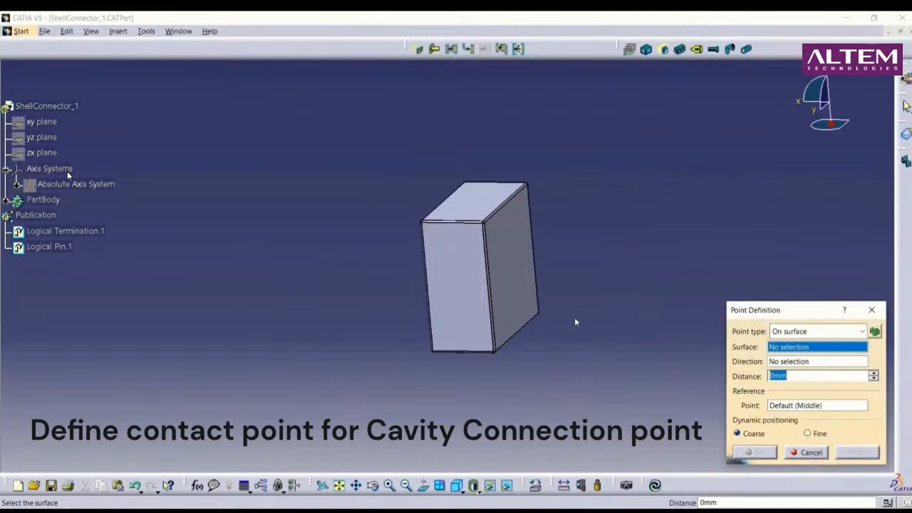
{"action": "left_click", "coordinate": [511, 267]}
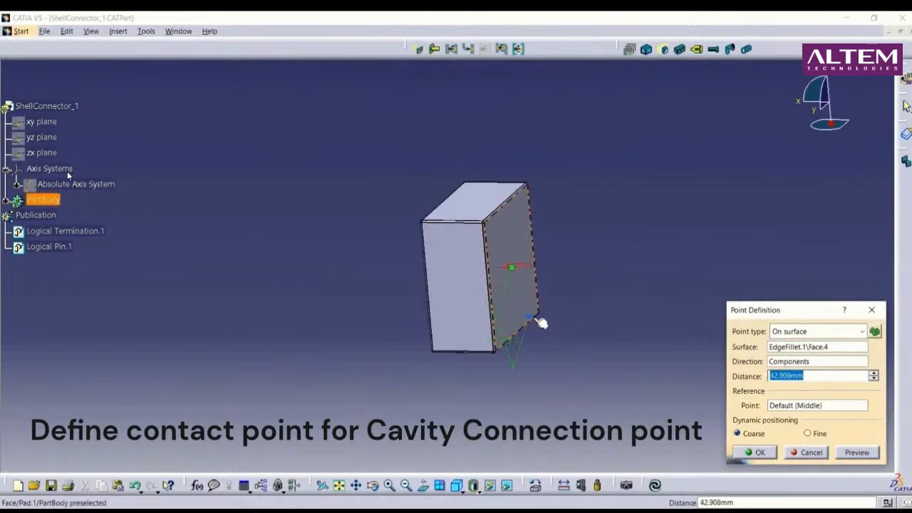
{"action": "type", "text": "0"}
{"action": "key", "text": "Return"}
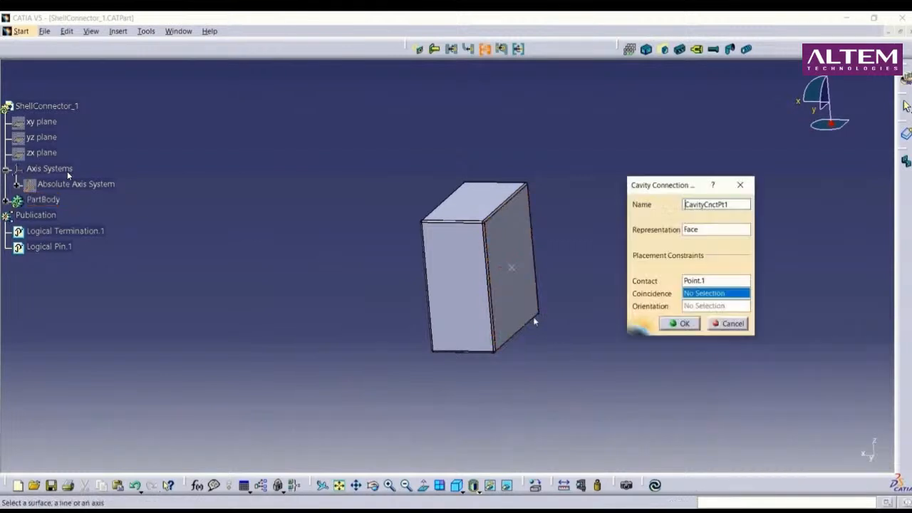
Create CavityCnctPt1's coincidence line as a 20 mm Point-Direction line from Point.1 along the back face's upper edge with reversed direction.
{"action": "right_click", "coordinate": [711, 298]}
{"action": "left_click", "coordinate": [741, 326]}
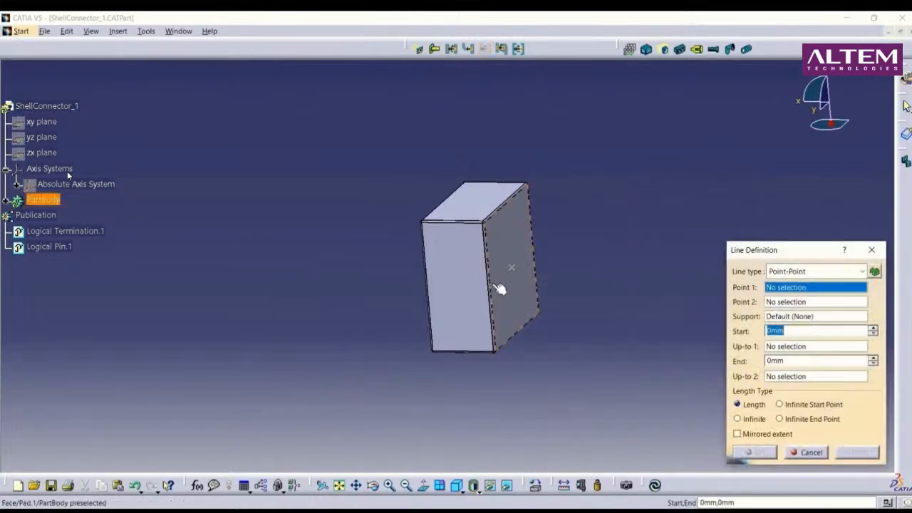
{"action": "left_click", "coordinate": [513, 267]}
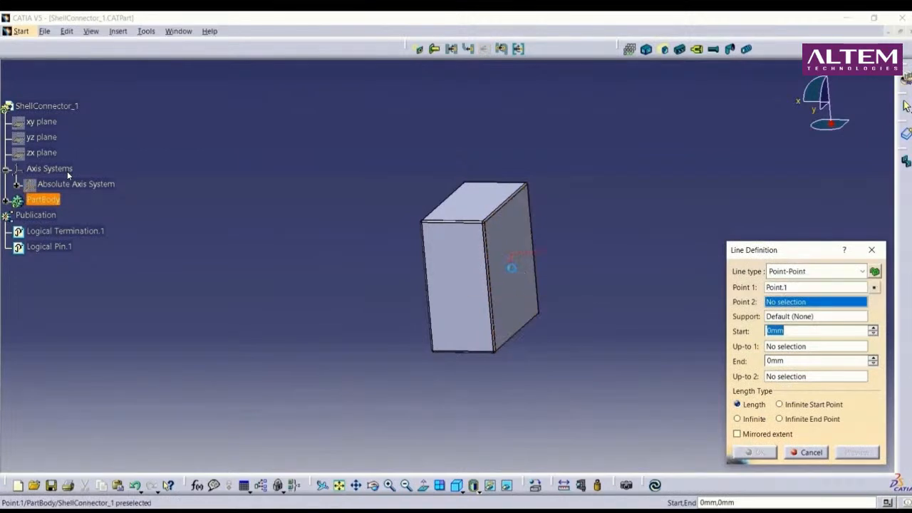
{"action": "left_click", "coordinate": [812, 271]}
{"action": "left_click", "coordinate": [791, 299]}
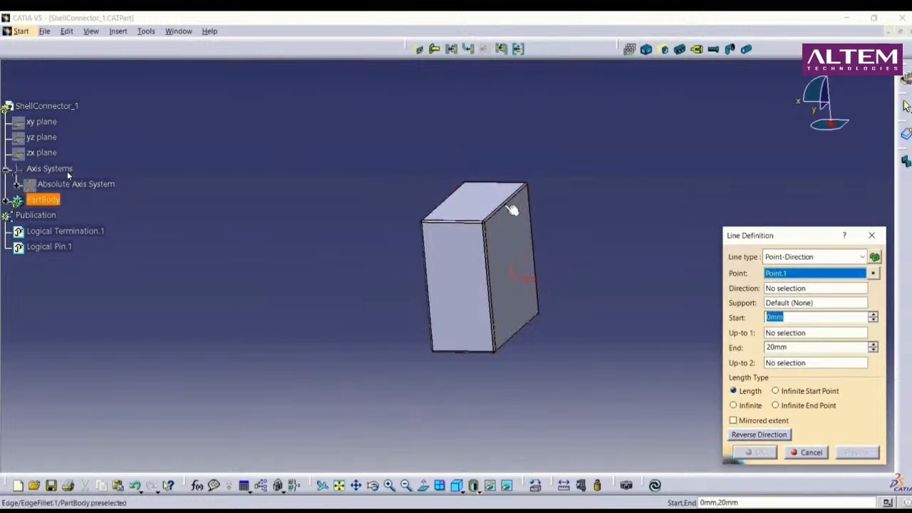
{"action": "left_click", "coordinate": [511, 206]}
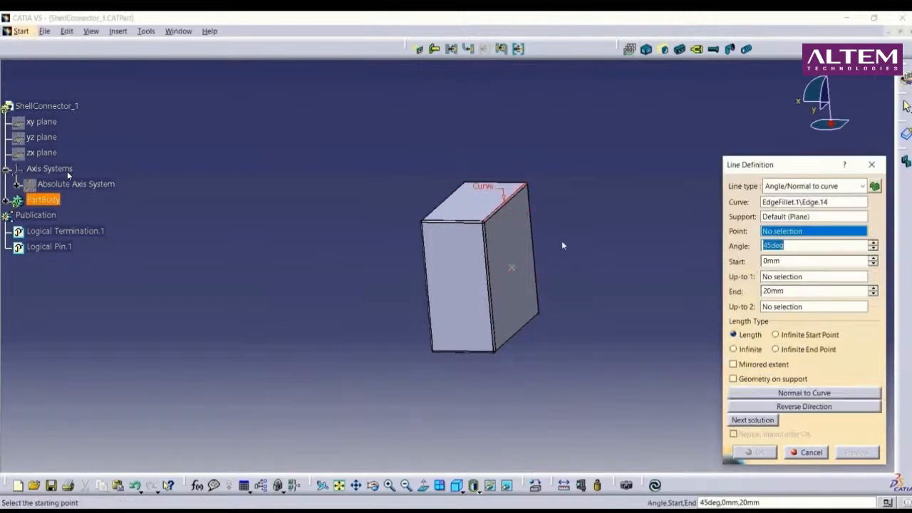
{"action": "scroll", "coordinate": [368, 269], "scroll_direction": "down", "scroll_amount": 1}
{"action": "mouse_move", "coordinate": [369, 270]}
{"action": "middle_mouse_down"}
{"action": "mouse_move", "coordinate": [401, 269]}
{"action": "mouse_move", "coordinate": [371, 276]}
{"action": "middle_mouse_up"}
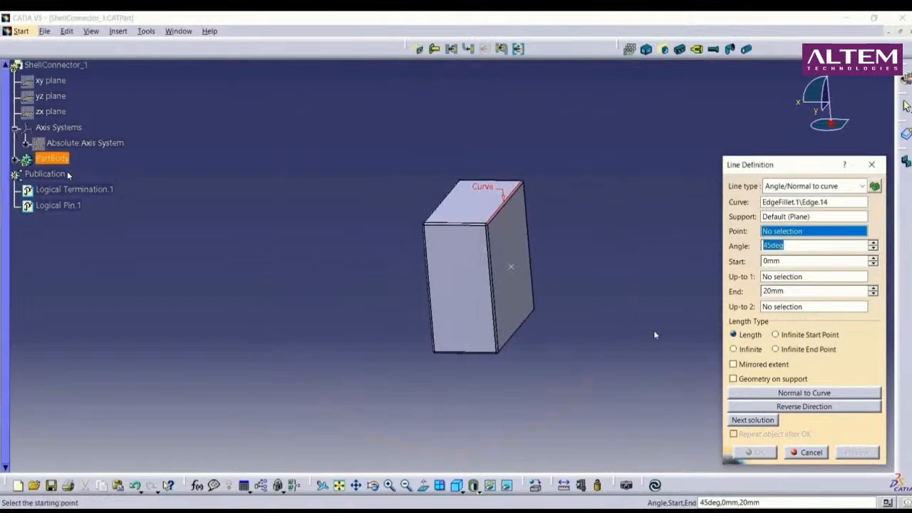
{"action": "left_click", "coordinate": [811, 186]}
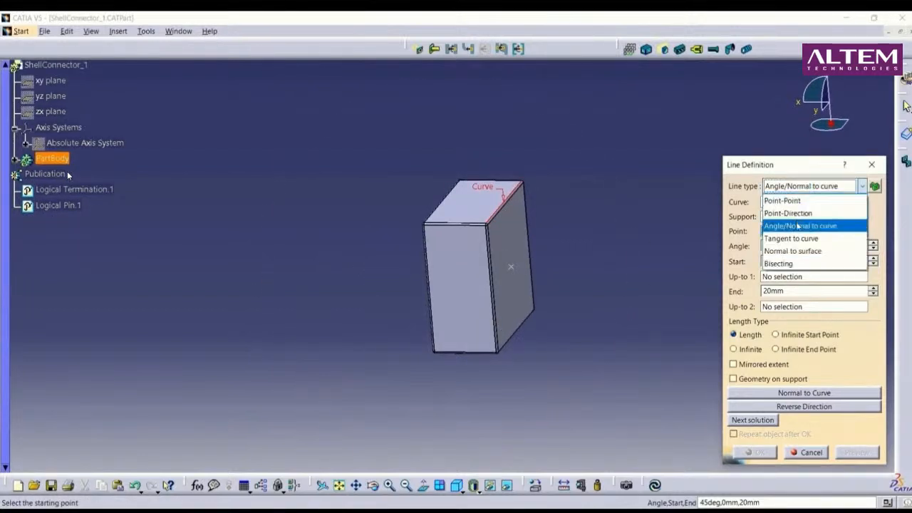
{"action": "left_click", "coordinate": [794, 216]}
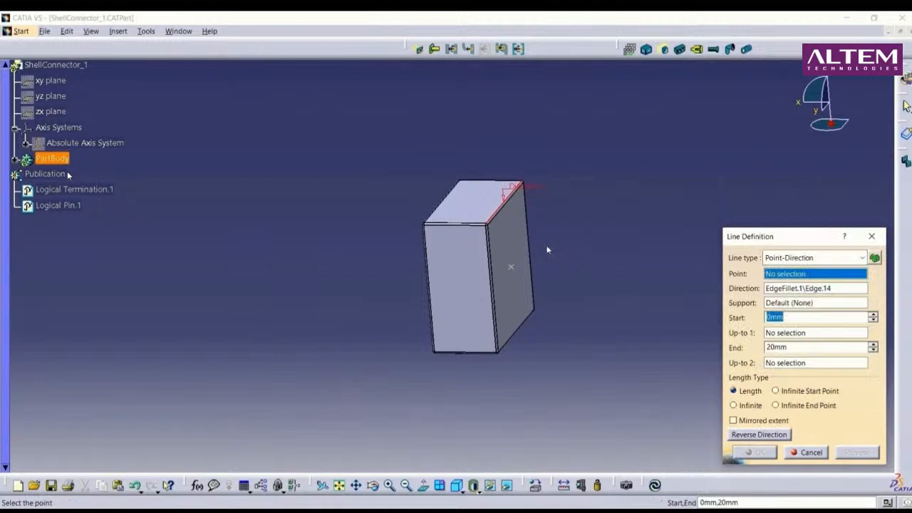
{"action": "left_click", "coordinate": [514, 275]}
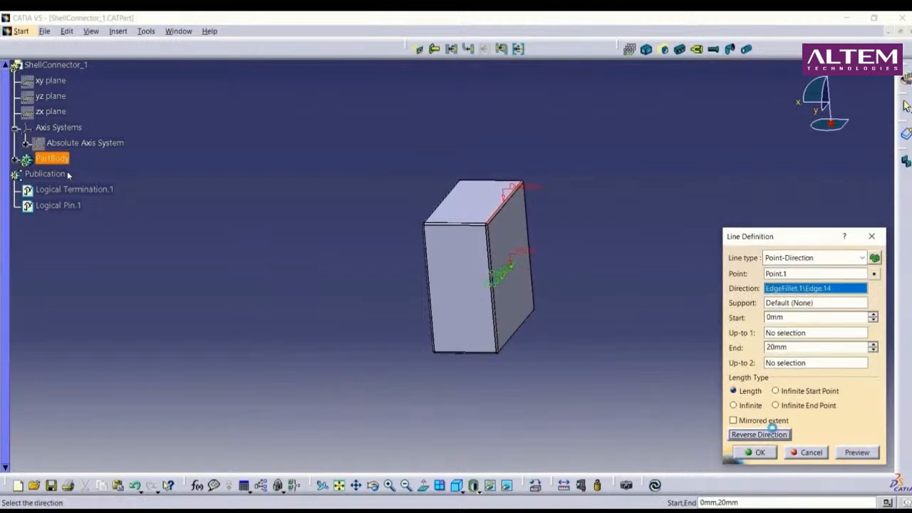
{"action": "left_click", "coordinate": [775, 433]}
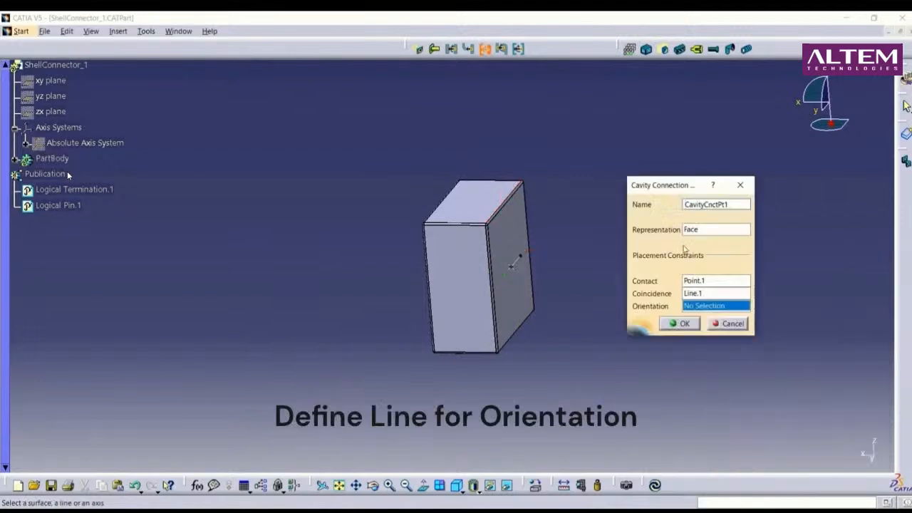
Create CavityCnctPt1's orientation line as a 20 mm Point-Direction line from Point.1 along the side face's upper edge, reversed, and finish the connection point.
{"action": "right_click", "coordinate": [716, 306]}
{"action": "left_click", "coordinate": [742, 337]}
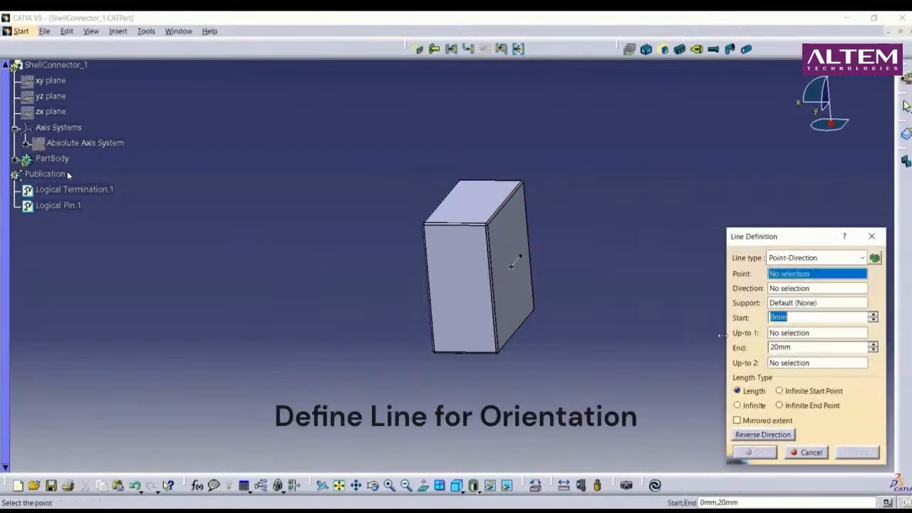
{"action": "left_click", "coordinate": [515, 260]}
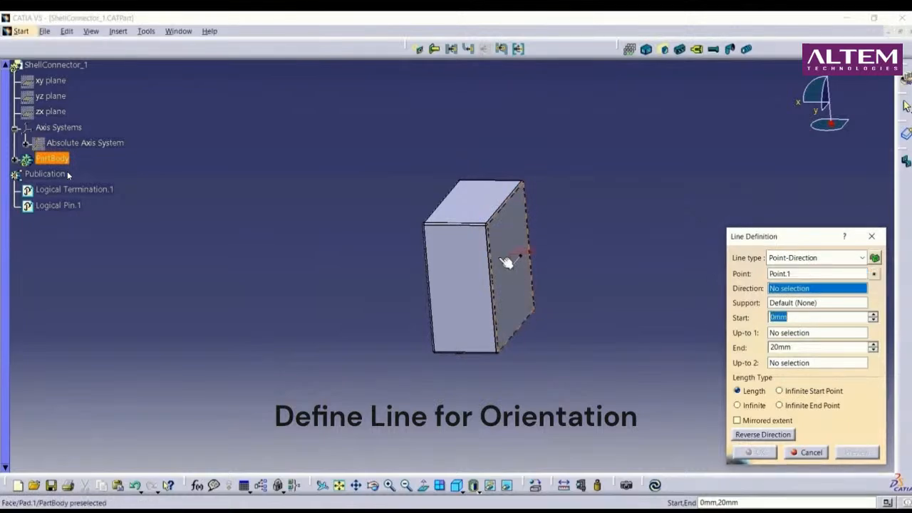
{"action": "left_click", "coordinate": [471, 223]}
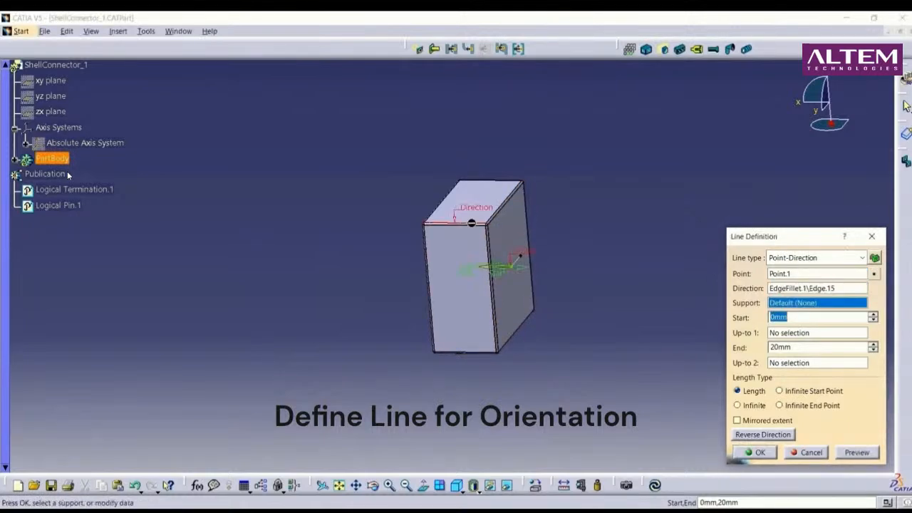
{"action": "left_click", "coordinate": [762, 434]}
{"action": "left_click", "coordinate": [755, 453]}
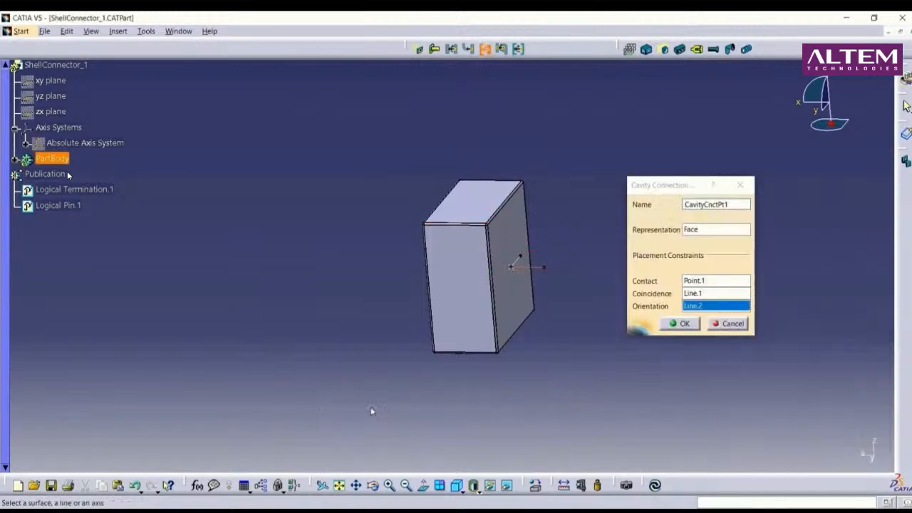
{"action": "left_click", "coordinate": [678, 323]}
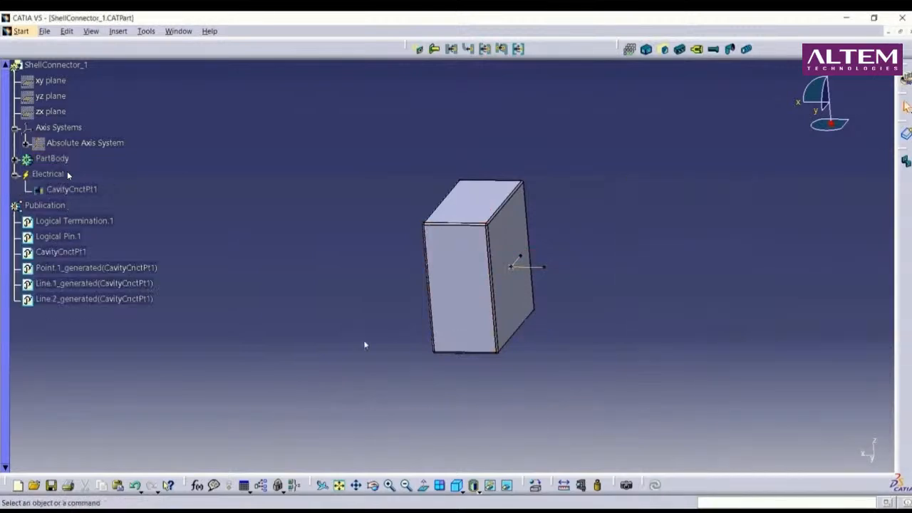
Start a cavity named Cavity1 on ShellConnector_1 and set the floor face of the round pocket as its representation.
{"action": "middle_click_drag", "start_coordinate": [366, 342], "coordinate": [519, 343]}
{"action": "middle_click_drag", "start_coordinate": [381, 324], "coordinate": [526, 300]}
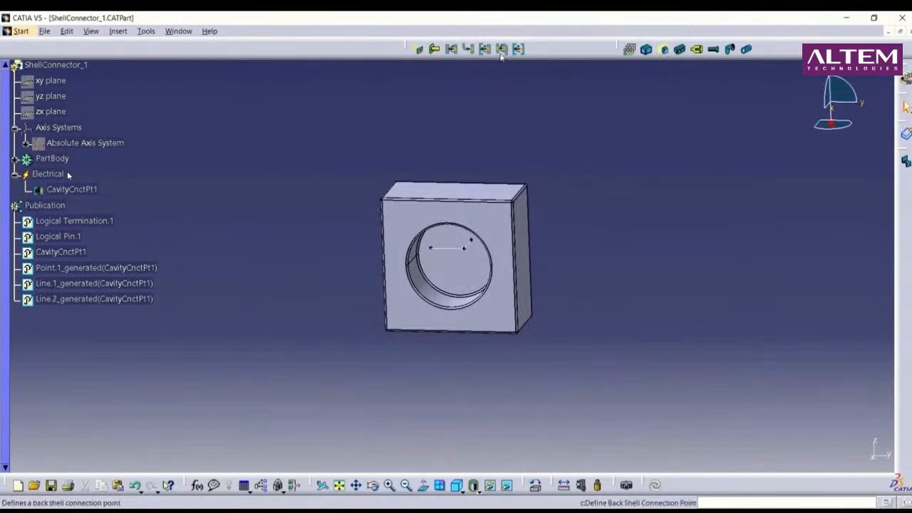
{"action": "left_click", "coordinate": [419, 50]}
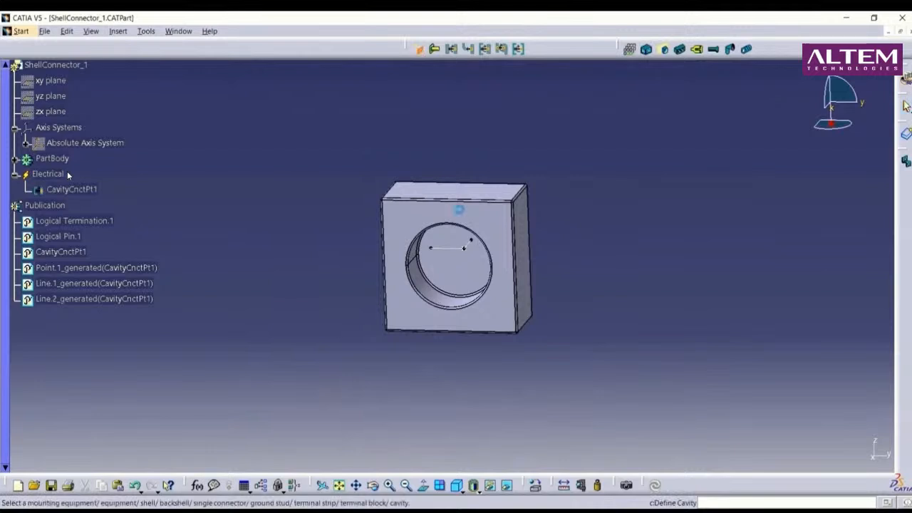
{"action": "left_click", "coordinate": [471, 274]}
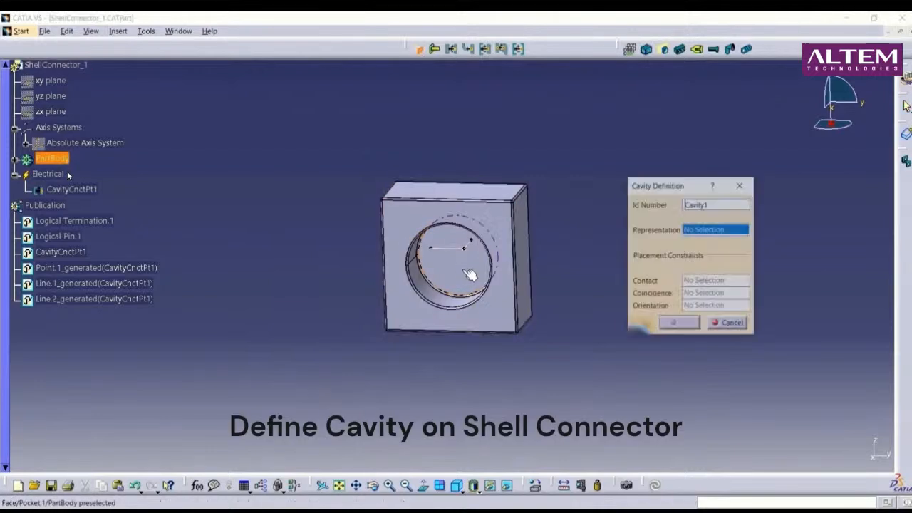
{"action": "right_click", "coordinate": [704, 236]}
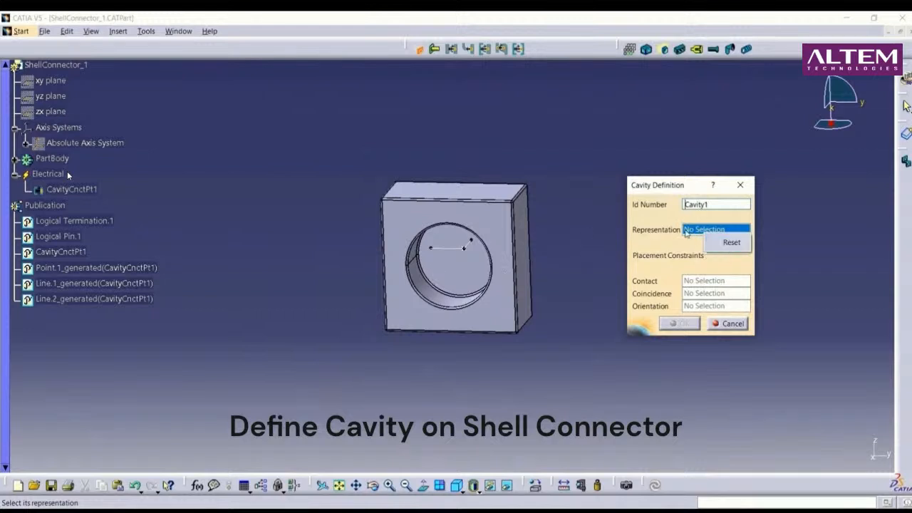
{"action": "left_click", "coordinate": [686, 230]}
{"action": "left_click", "coordinate": [463, 278]}
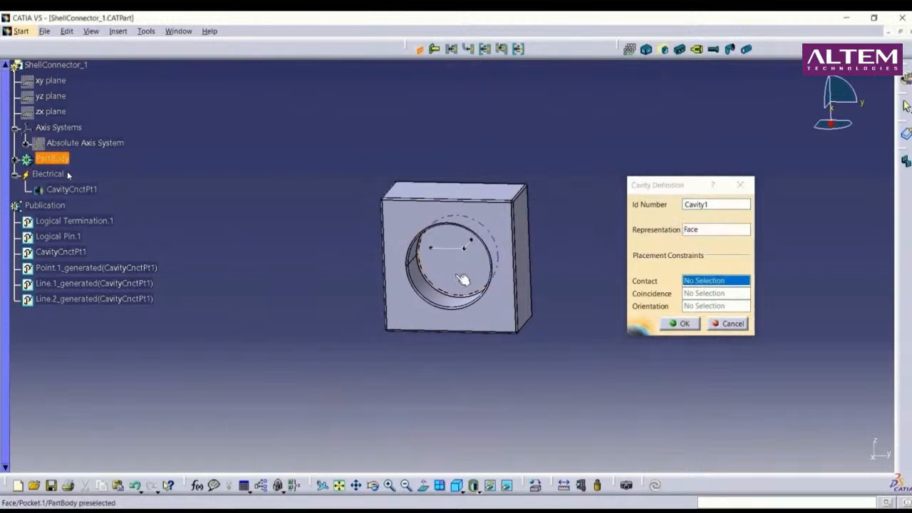
Create Cavity1's contact point with the Circle / Sphere / Ellipse center type on the circular edge around the pocket floor.
{"action": "right_click", "coordinate": [705, 282]}
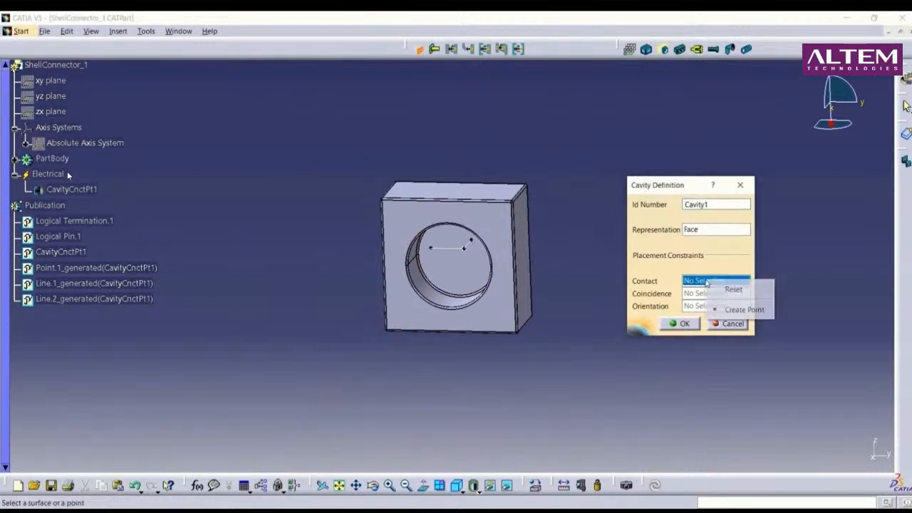
{"action": "left_click", "coordinate": [751, 315]}
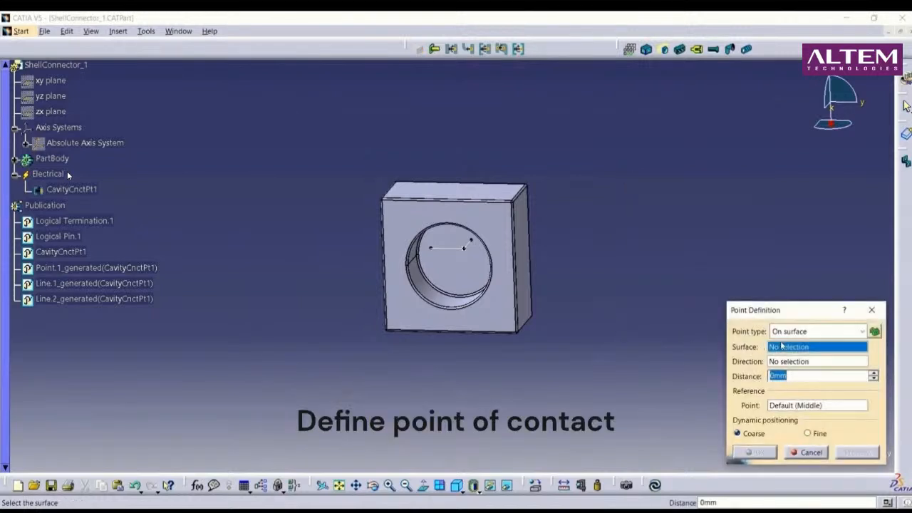
{"action": "left_click", "coordinate": [801, 330]}
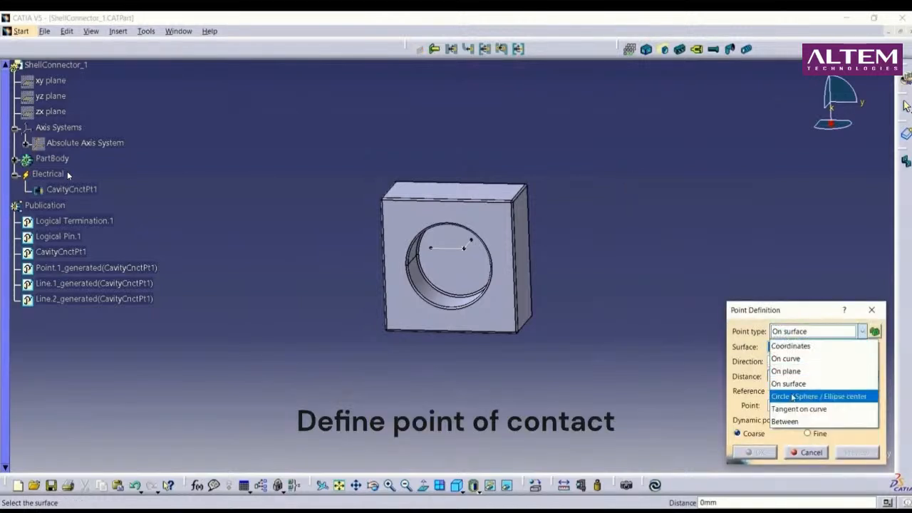
{"action": "left_click", "coordinate": [793, 396]}
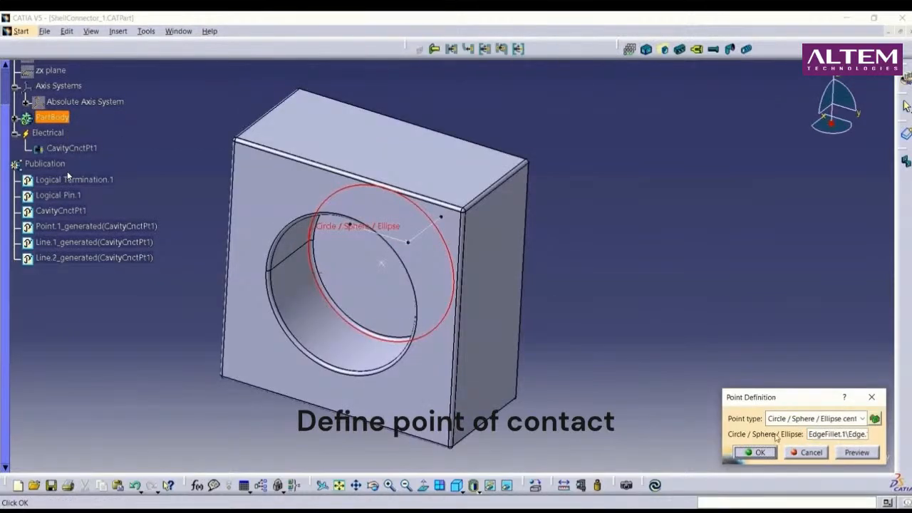
{"action": "left_click", "coordinate": [755, 453]}
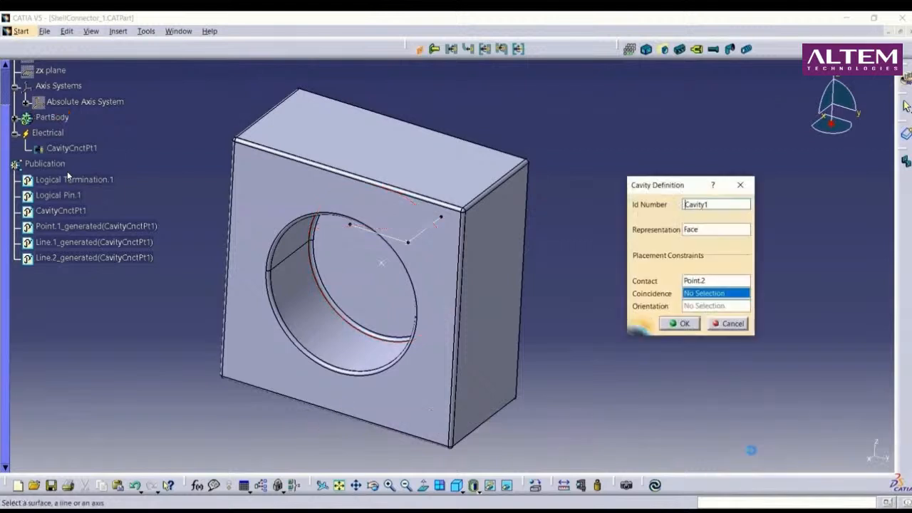
Create Cavity1's coincidence line as a 20 mm Point-Direction line from Point.2 along the front face's upper edge.
{"action": "right_click", "coordinate": [711, 293]}
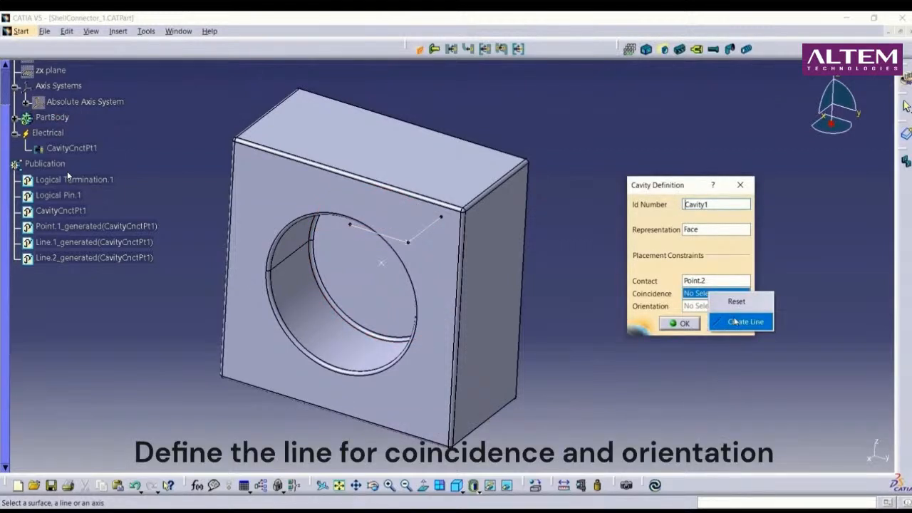
{"action": "left_click", "coordinate": [734, 322]}
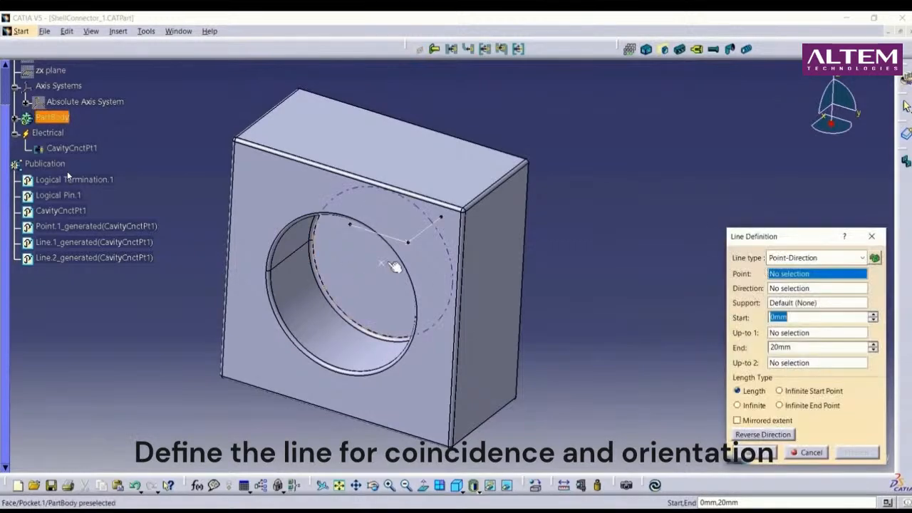
{"action": "left_click", "coordinate": [382, 260]}
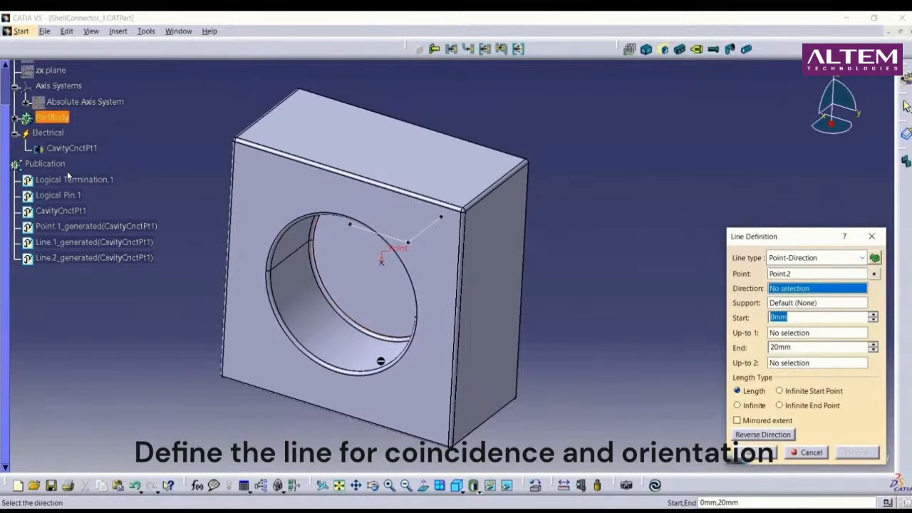
{"action": "left_click", "coordinate": [365, 176]}
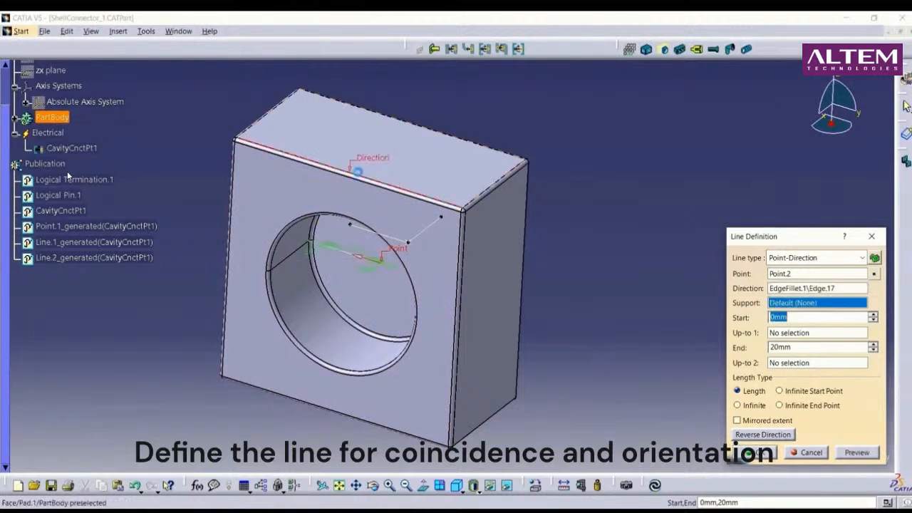
{"action": "left_click", "coordinate": [758, 453]}
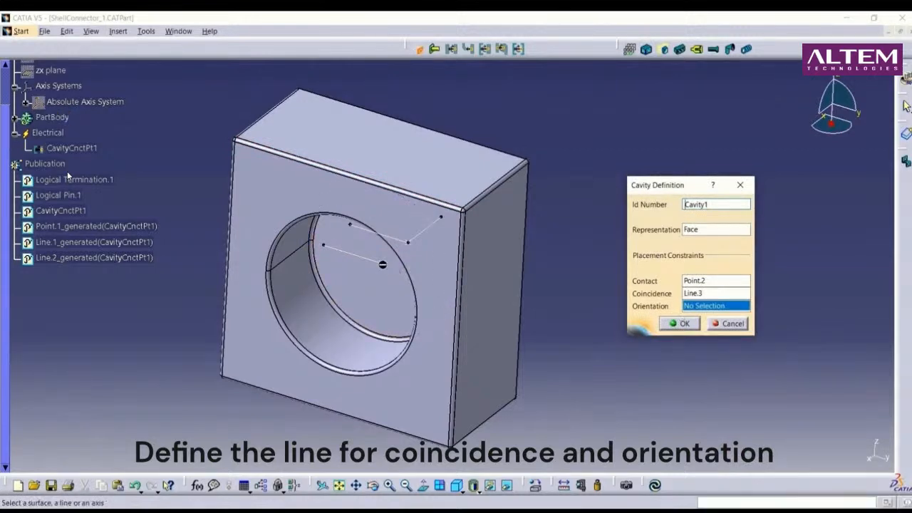
Create Cavity1's orientation line as a 20 mm Point-Direction line from Point.2 along the side face's upper edge and finish the cavity.
{"action": "right_click", "coordinate": [690, 307]}
{"action": "left_click", "coordinate": [731, 332]}
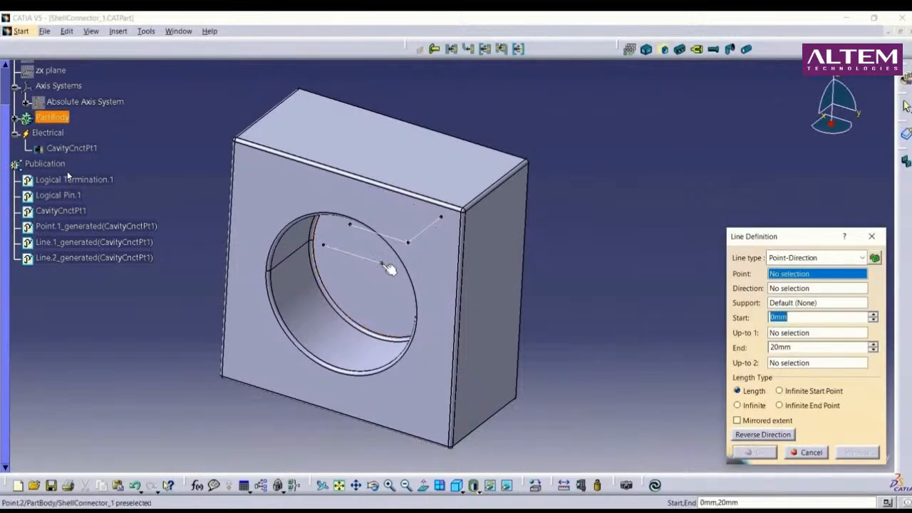
{"action": "left_click", "coordinate": [382, 262]}
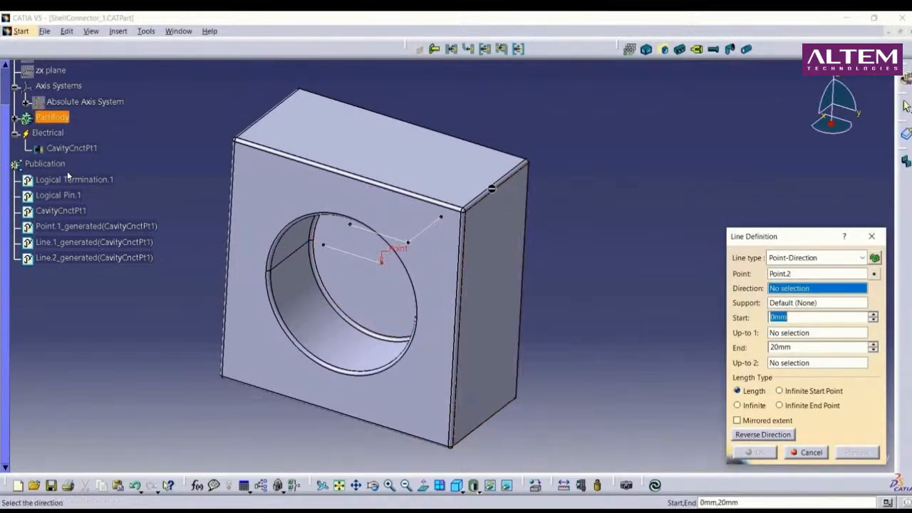
{"action": "left_click", "coordinate": [495, 187]}
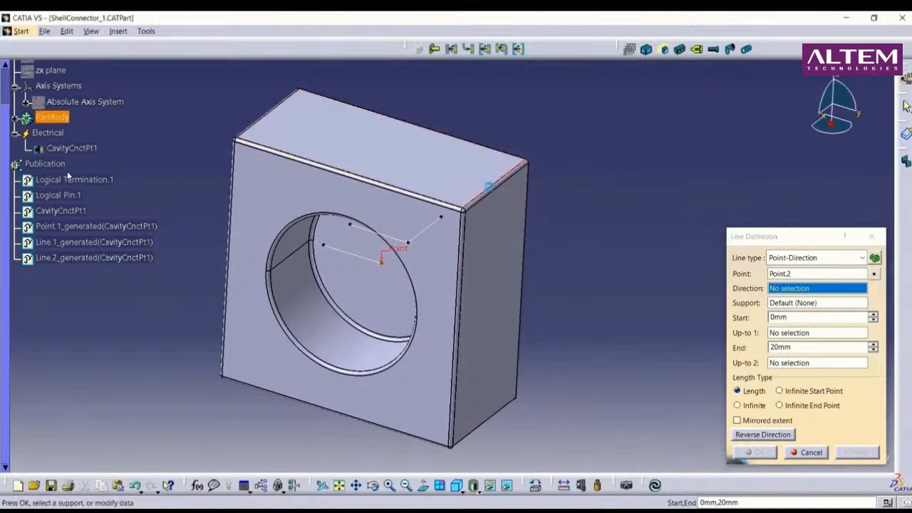
{"action": "left_click", "coordinate": [762, 456]}
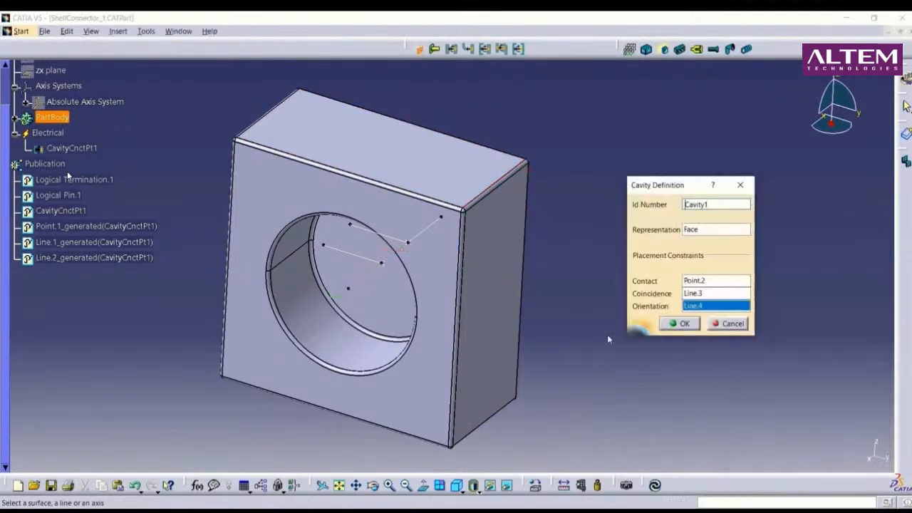
{"action": "left_click", "coordinate": [681, 323]}
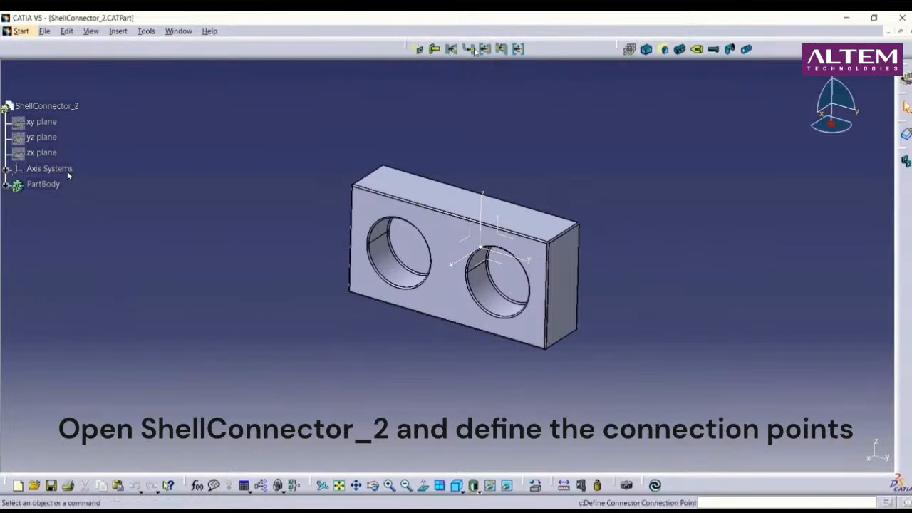
Define the ShellConnector_2 part as an electrical shell, keeping ShellConnector_2 as its part number.
{"action": "left_click", "coordinate": [77, 106]}
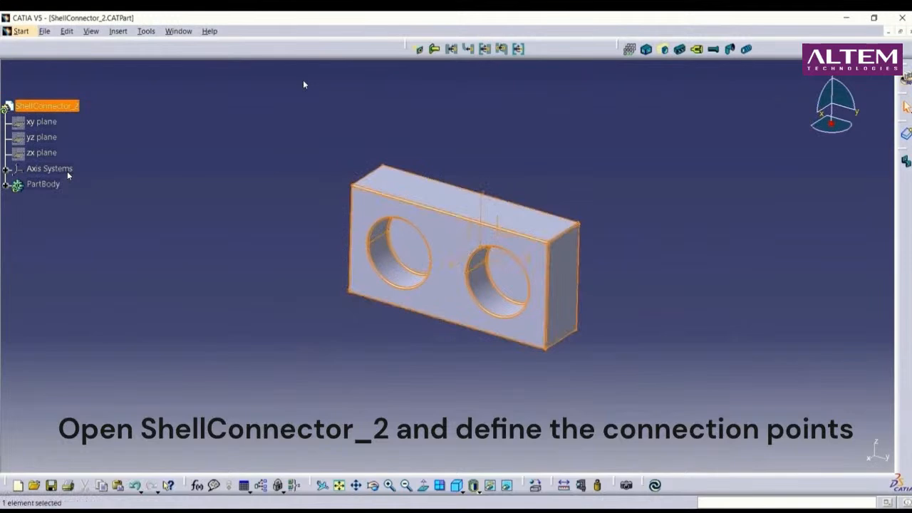
{"action": "left_click", "coordinate": [661, 51]}
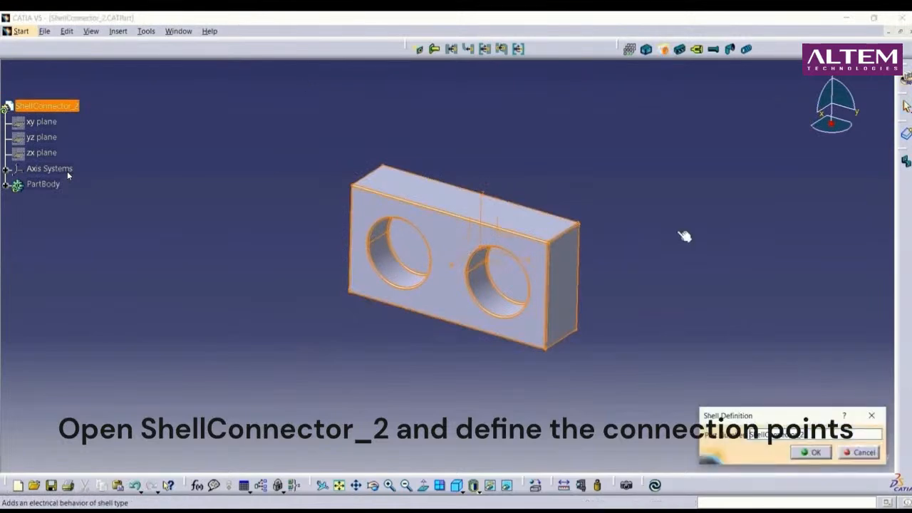
{"action": "left_click", "coordinate": [797, 449]}
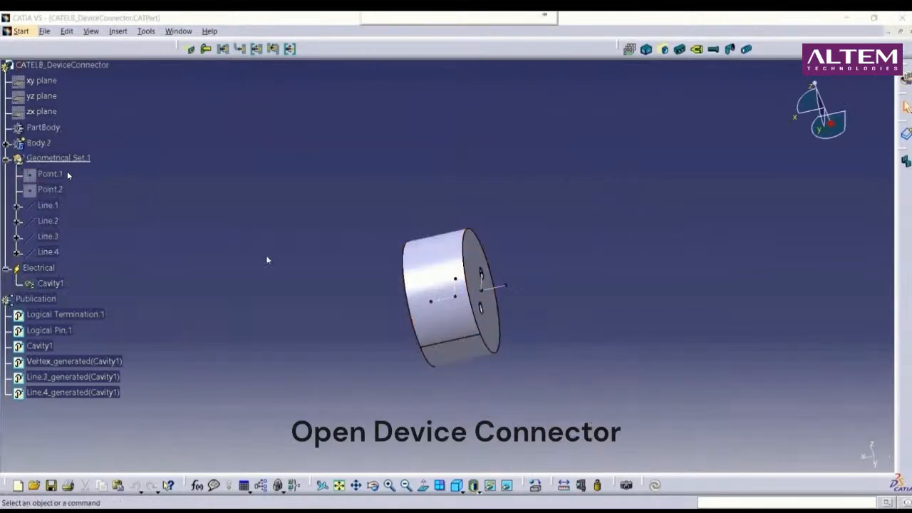
Examine the CATELB_DeviceConnector part and its Cavity1 definition from several angles.
{"action": "middle_click_drag", "start_coordinate": [259, 345], "coordinate": [379, 325]}
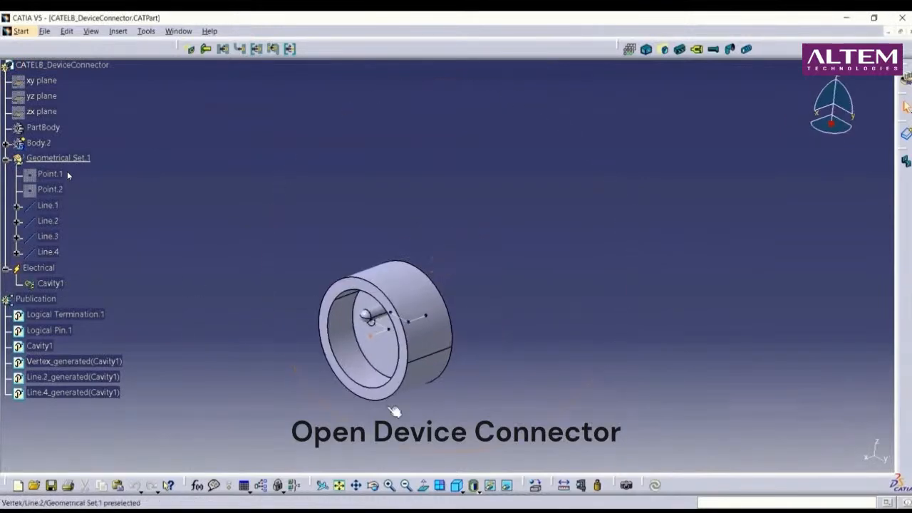
{"action": "middle_click_drag", "start_coordinate": [394, 412], "coordinate": [441, 352]}
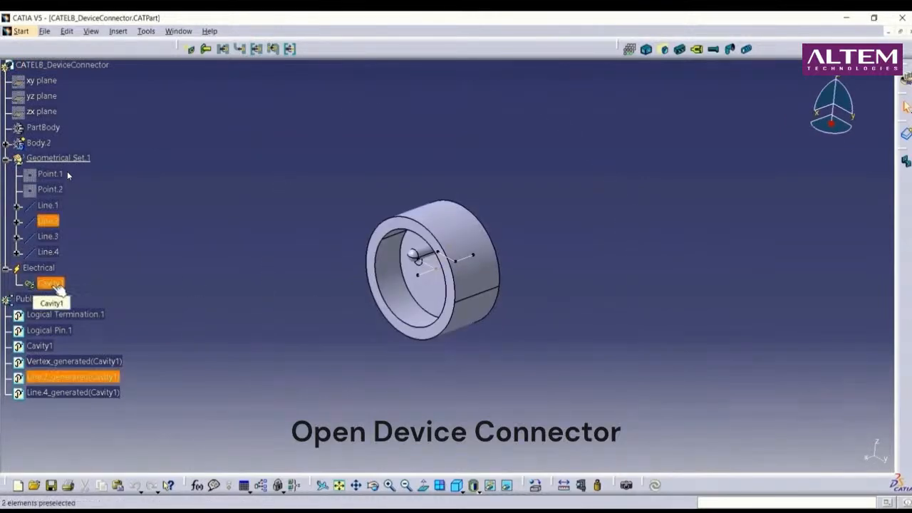
{"action": "middle_click_drag", "start_coordinate": [520, 279], "coordinate": [506, 301]}
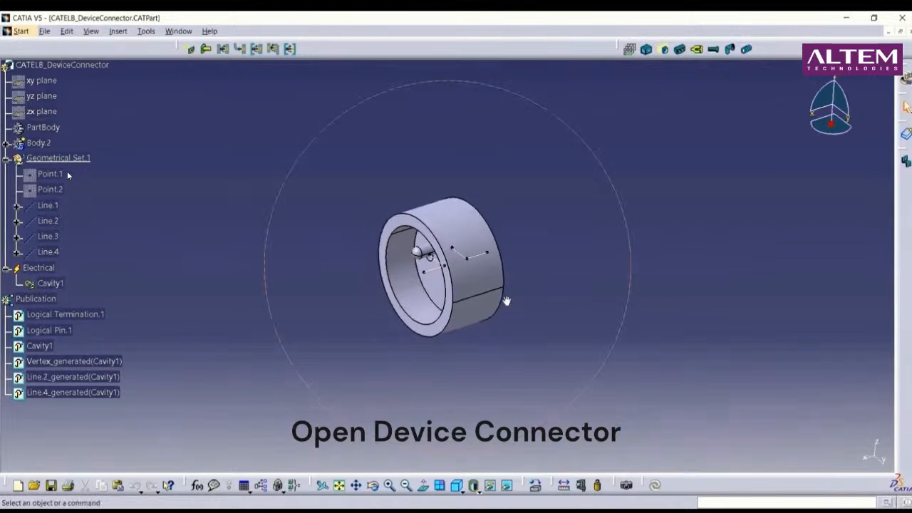
Switch to the CATELB_HarnessConnector part and examine its electrical connection points, including those of the matching CATELB_Backshell part.
{"action": "left_click", "coordinate": [178, 31]}
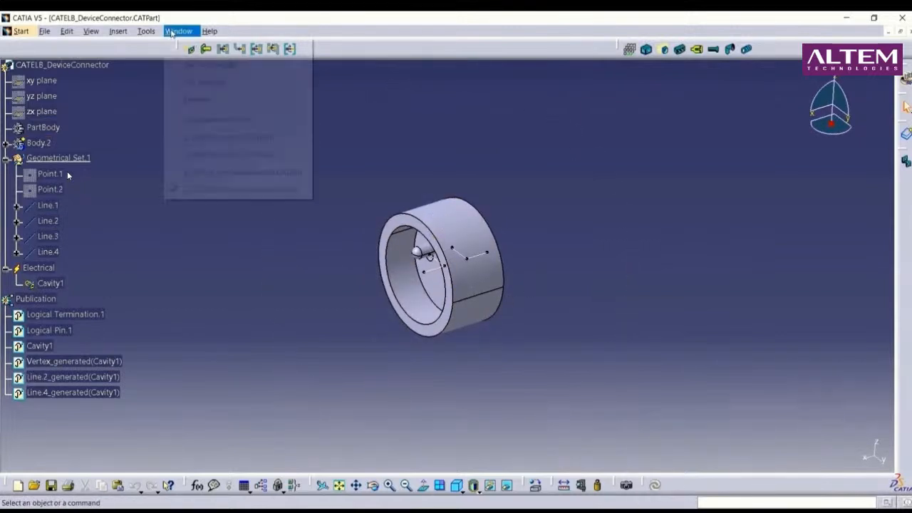
{"action": "left_click", "coordinate": [247, 172]}
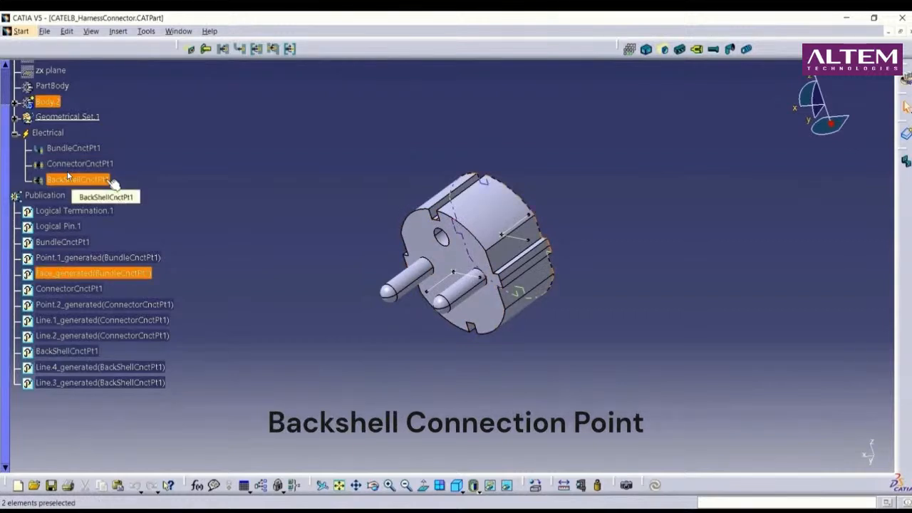
{"action": "middle_click_drag", "start_coordinate": [499, 299], "coordinate": [370, 303]}
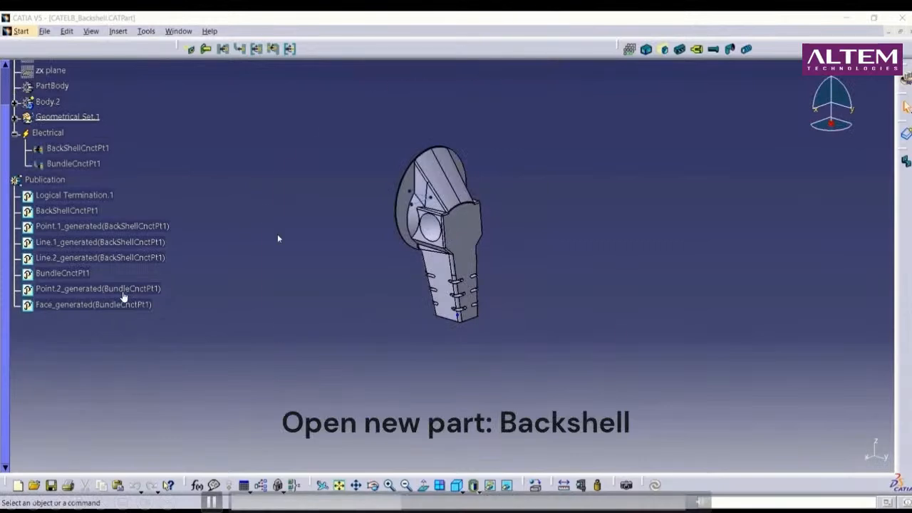
{"action": "middle_click_drag", "start_coordinate": [277, 236], "coordinate": [349, 279]}
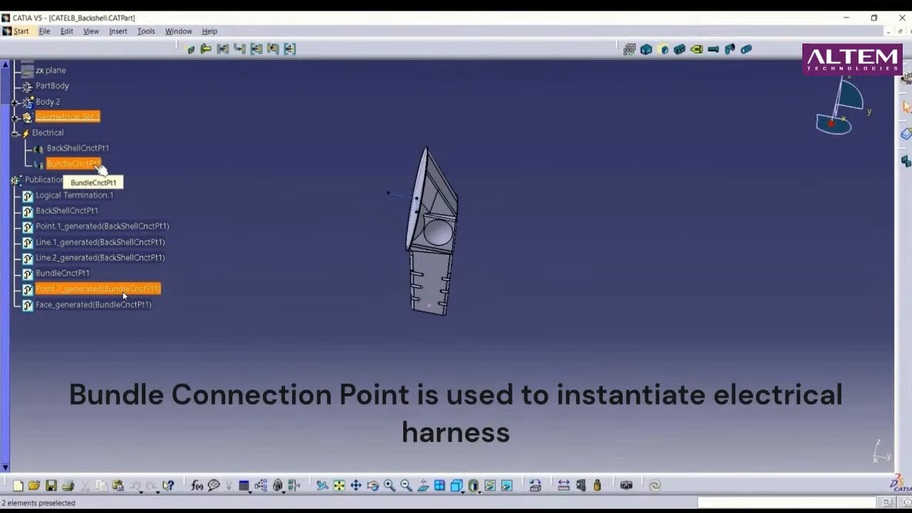
{"action": "middle_click_drag", "start_coordinate": [354, 334], "coordinate": [410, 317]}
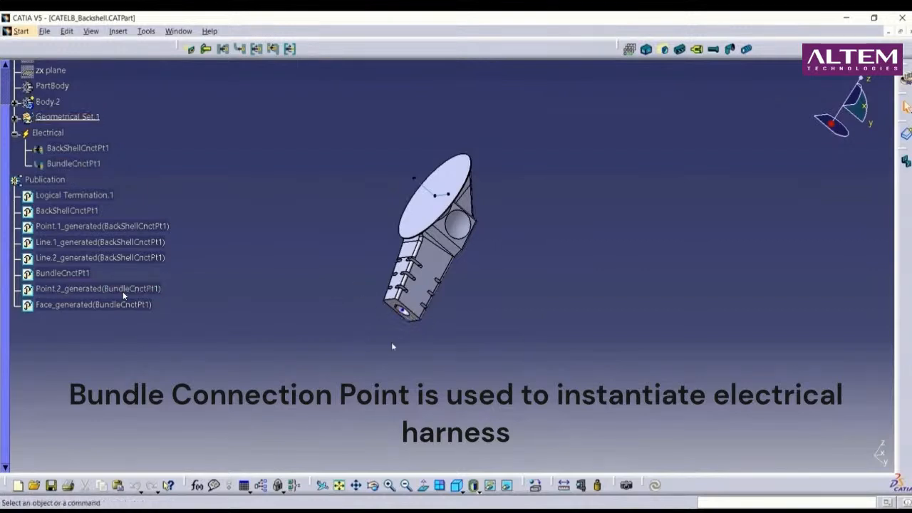
{"action": "middle_click_drag", "start_coordinate": [378, 229], "coordinate": [208, 205]}
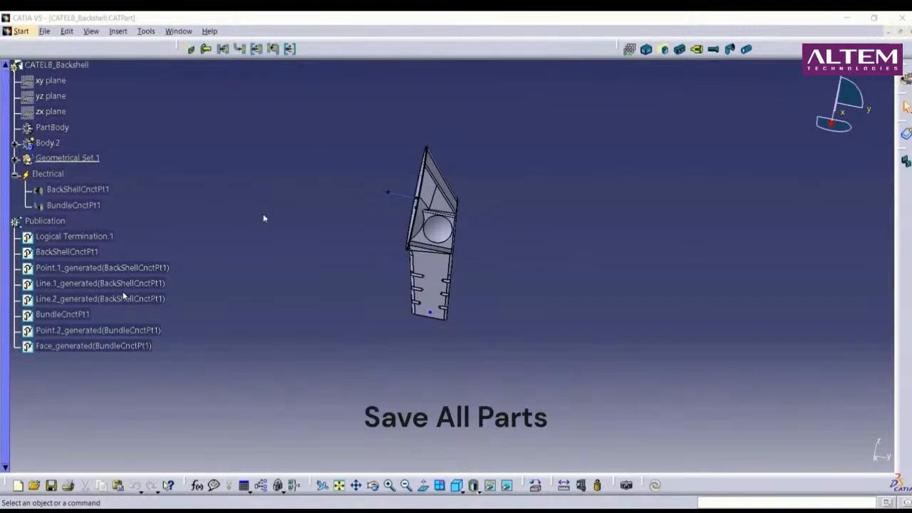
{"action": "mouse_move", "coordinate": [263, 215]}
{"action": "middle_mouse_down"}
{"action": "mouse_move", "coordinate": [255, 306]}
{"action": "mouse_move", "coordinate": [301, 305]}
{"action": "mouse_move", "coordinate": [285, 303]}
{"action": "middle_mouse_up"}
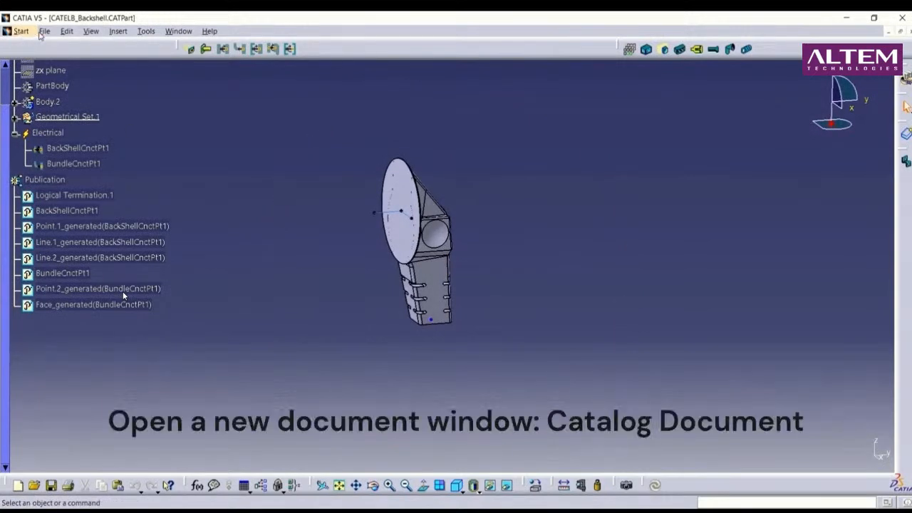
Create a new document of type CatalogDocument.
{"action": "left_click", "coordinate": [44, 31]}
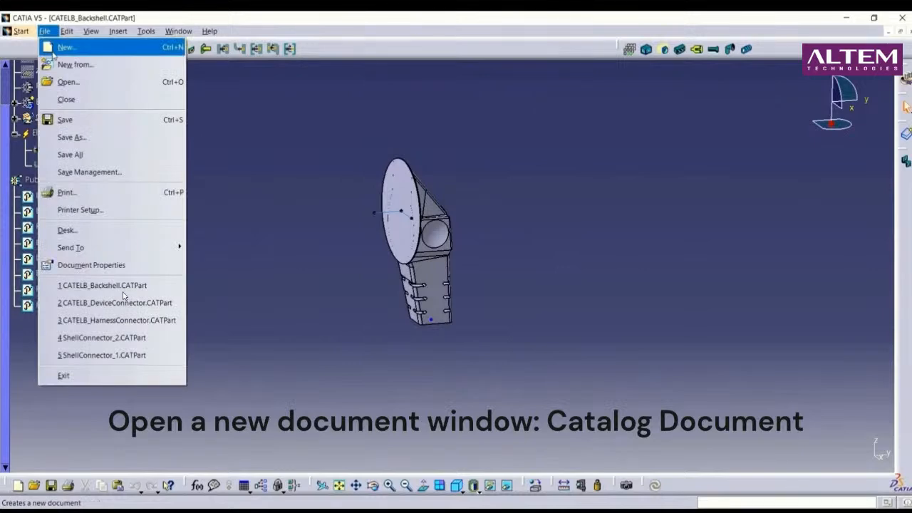
{"action": "left_click", "coordinate": [65, 47]}
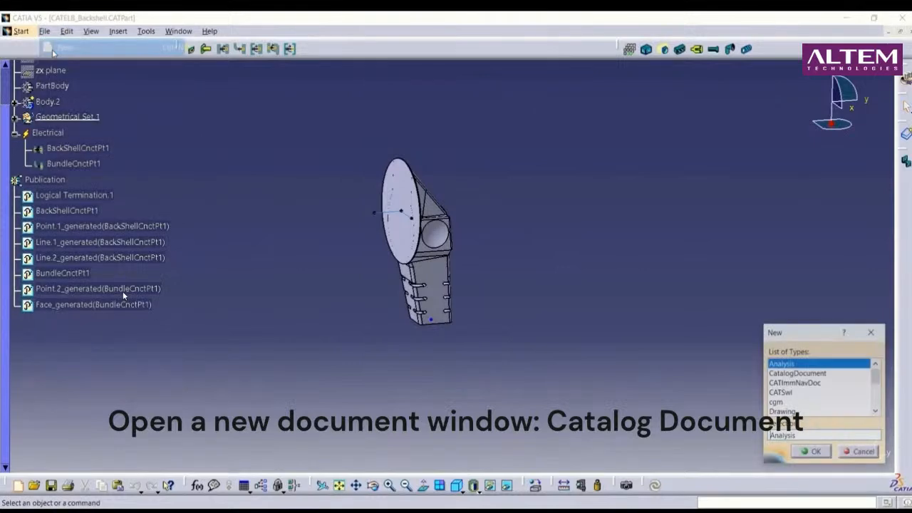
{"action": "left_click", "coordinate": [778, 372]}
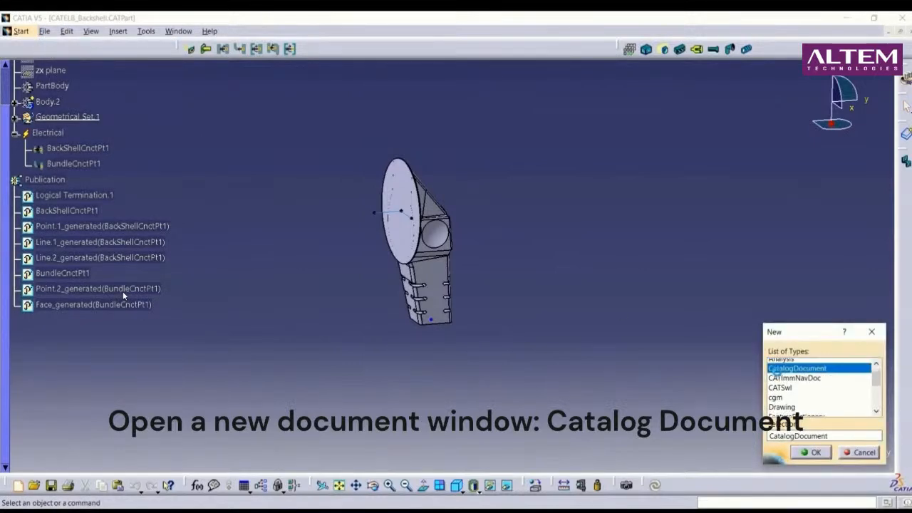
{"action": "left_click", "coordinate": [813, 452]}
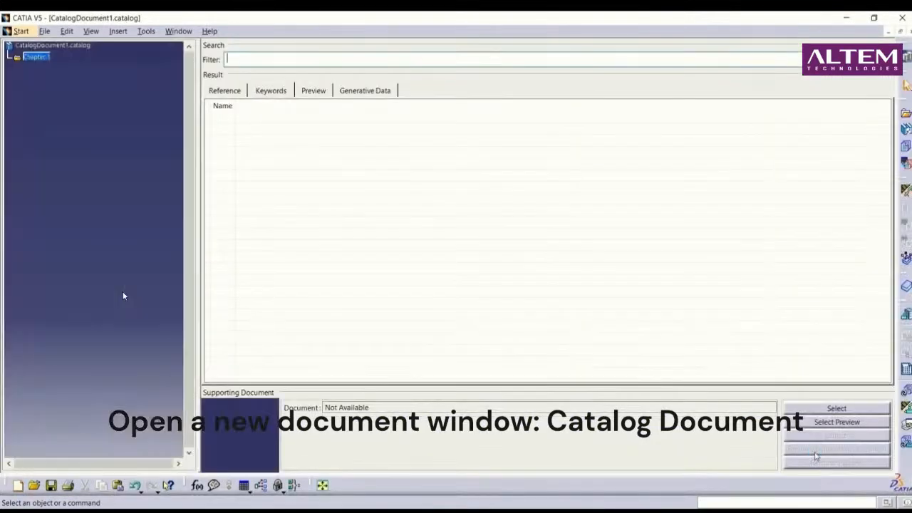
Rename the catalog's Chapter.1 as Electrical_Parts in its chapter definition.
{"action": "right_click", "coordinate": [33, 62]}
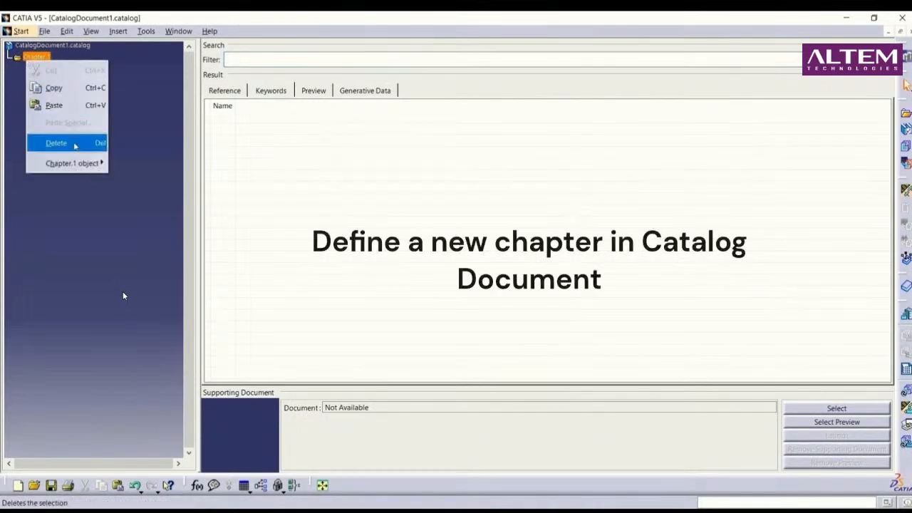
{"action": "mouse_move", "coordinate": [72, 164]}
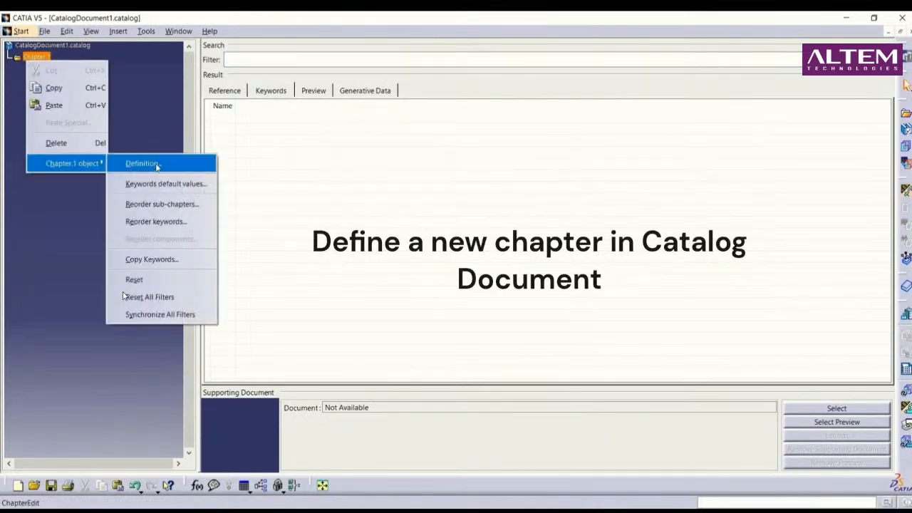
{"action": "left_click", "coordinate": [156, 165]}
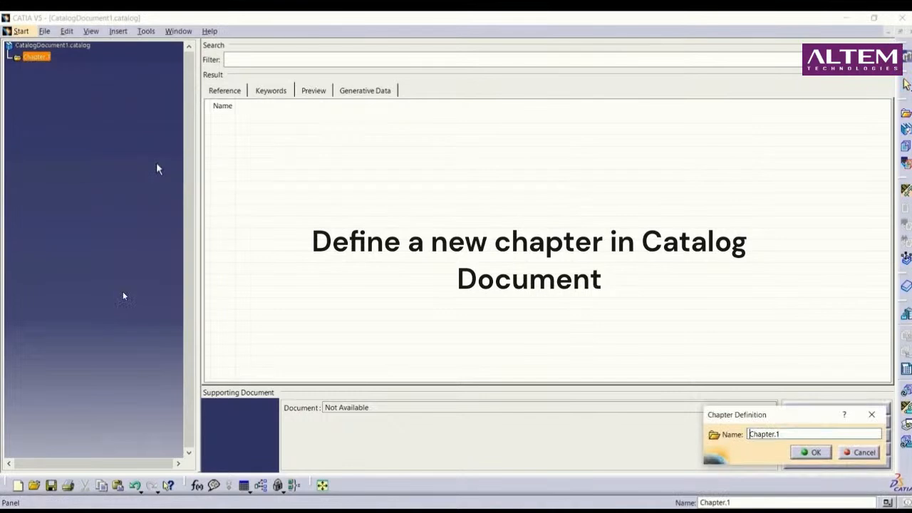
{"action": "double_click", "coordinate": [794, 433]}
{"action": "key", "text": "BackSpace"}
{"action": "type", "text": "Electrical_p"}
{"action": "key", "text": "BackSpace"}
{"action": "type", "text": "Parts"}
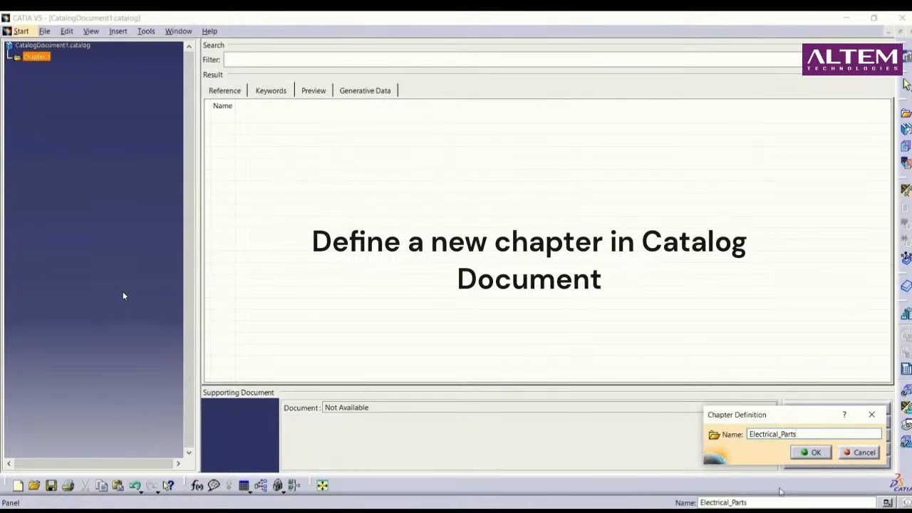
{"action": "left_click", "coordinate": [801, 456]}
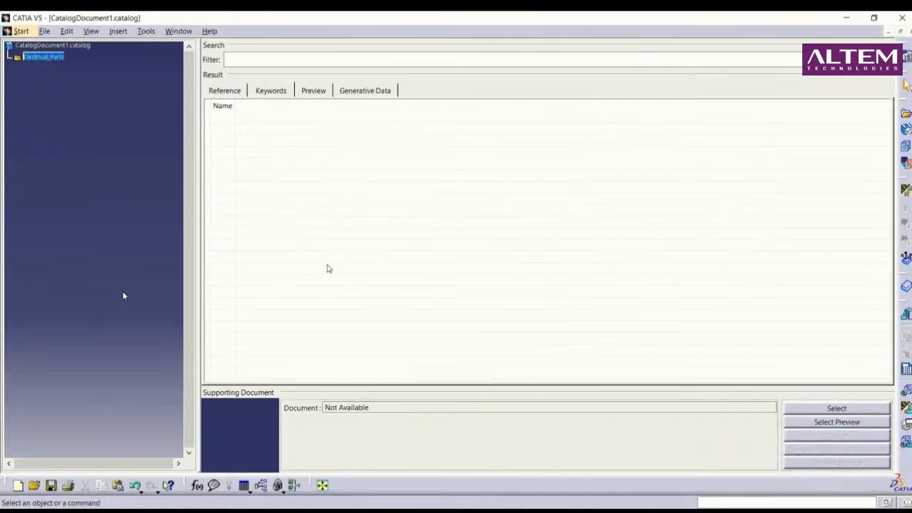
Save the catalog under the file name Electrical_parts in the Electrical_Parts folder.
{"action": "left_click", "coordinate": [44, 31]}
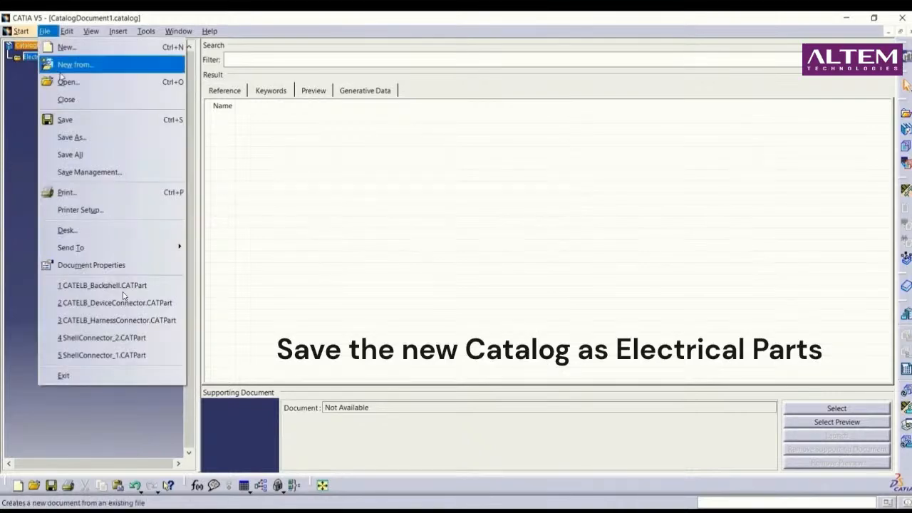
{"action": "left_click", "coordinate": [77, 137]}
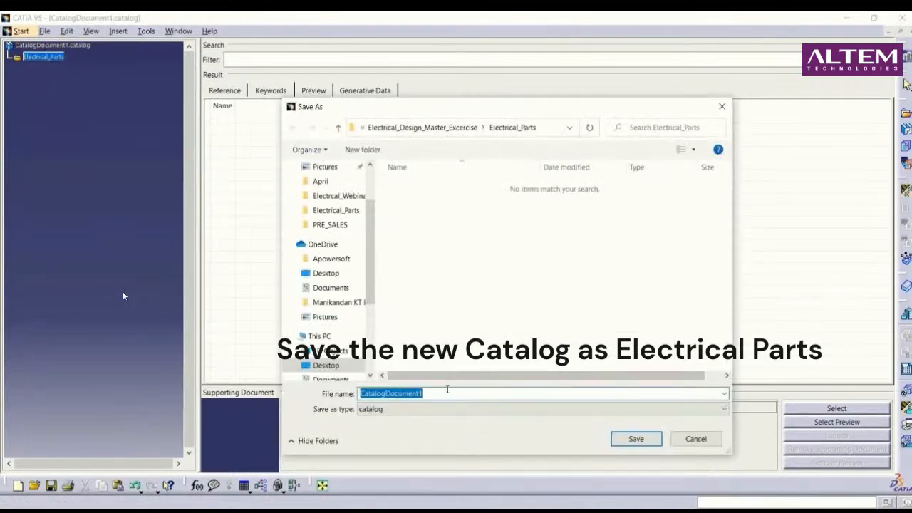
{"action": "key", "text": "BackSpace"}
{"action": "type", "text": "E"}
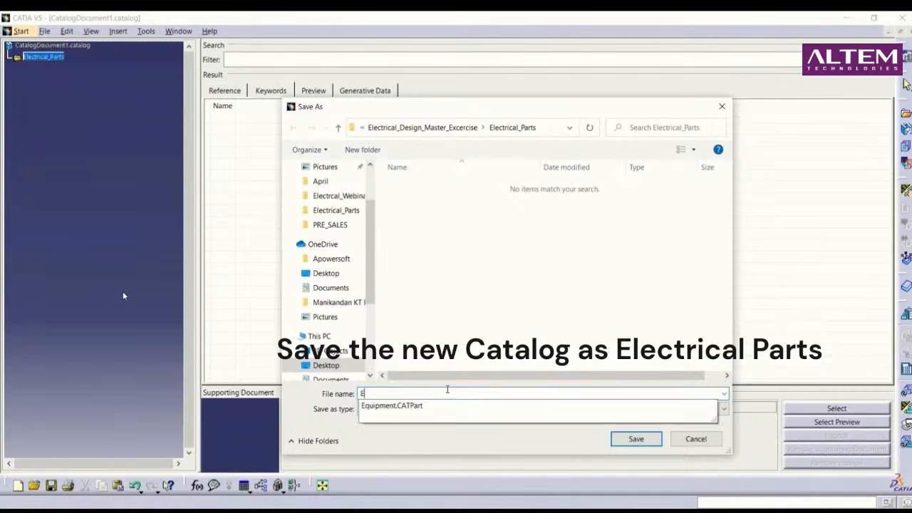
{"action": "type", "text": "lectric"}
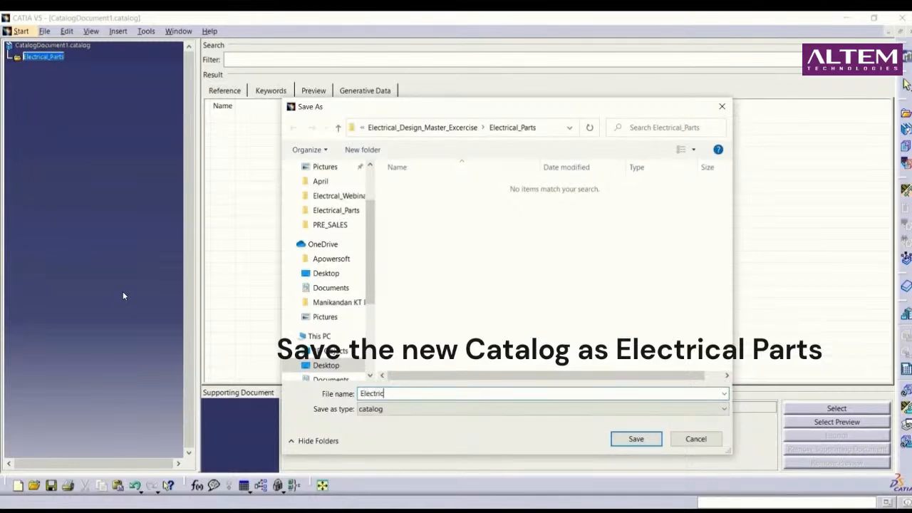
{"action": "type", "text": "al_pa"}
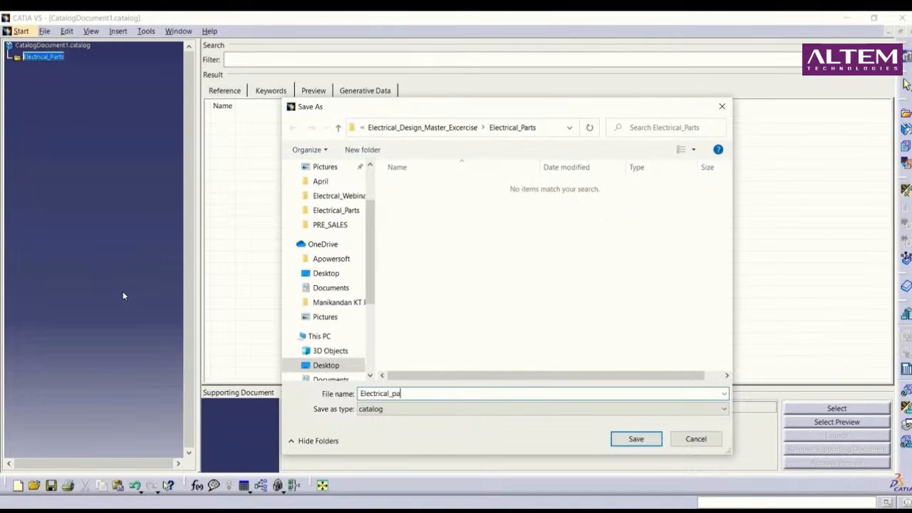
{"action": "type", "text": "rts"}
{"action": "left_click", "coordinate": [634, 440]}
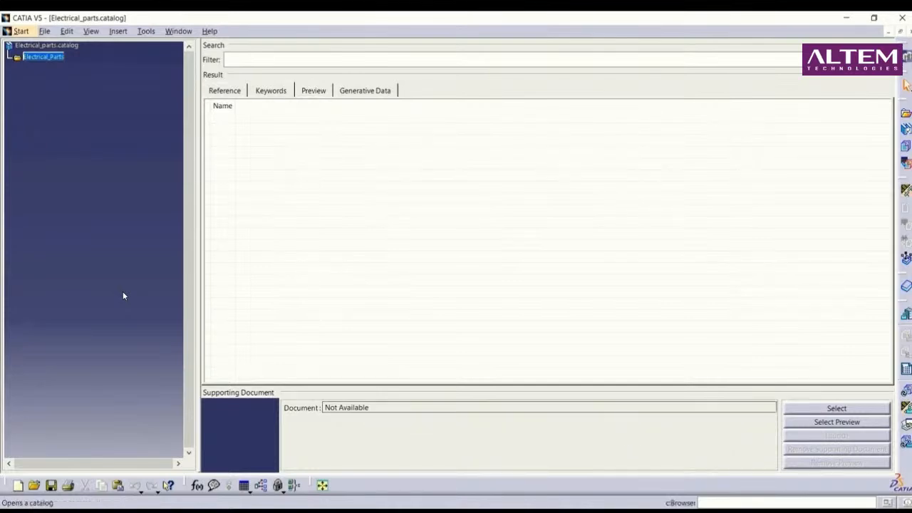
Add a standard component family named Eqiuipments to the Electrical_Parts chapter.
{"action": "left_click", "coordinate": [51, 59]}
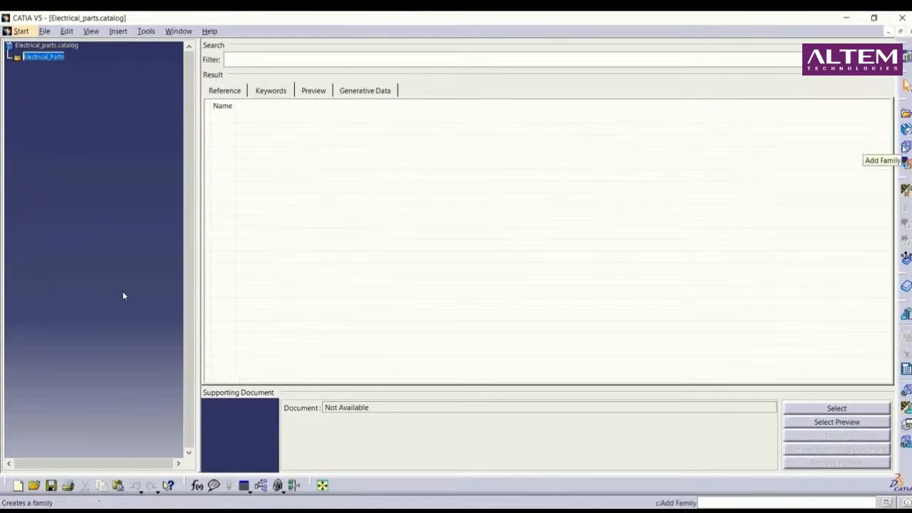
{"action": "left_click", "coordinate": [906, 162]}
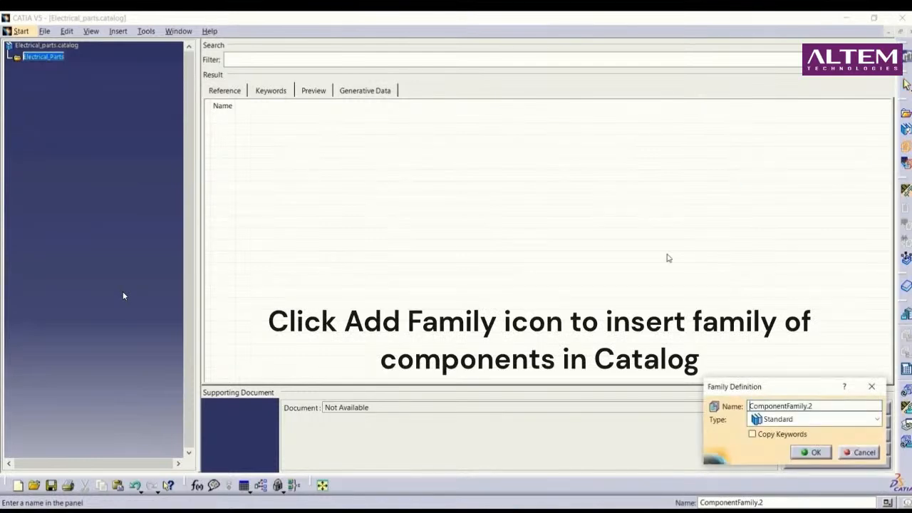
{"action": "double_click", "coordinate": [834, 405]}
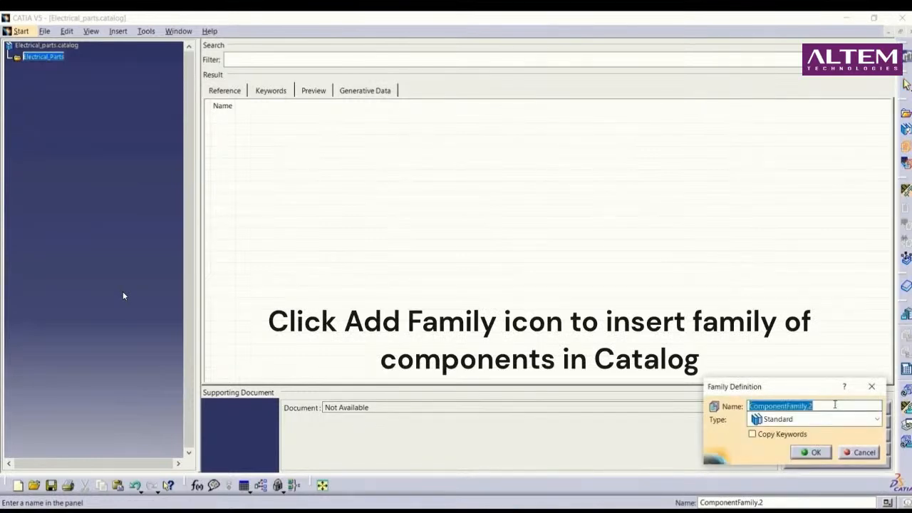
{"action": "key", "text": "BackSpace"}
{"action": "type", "text": "Eqi"}
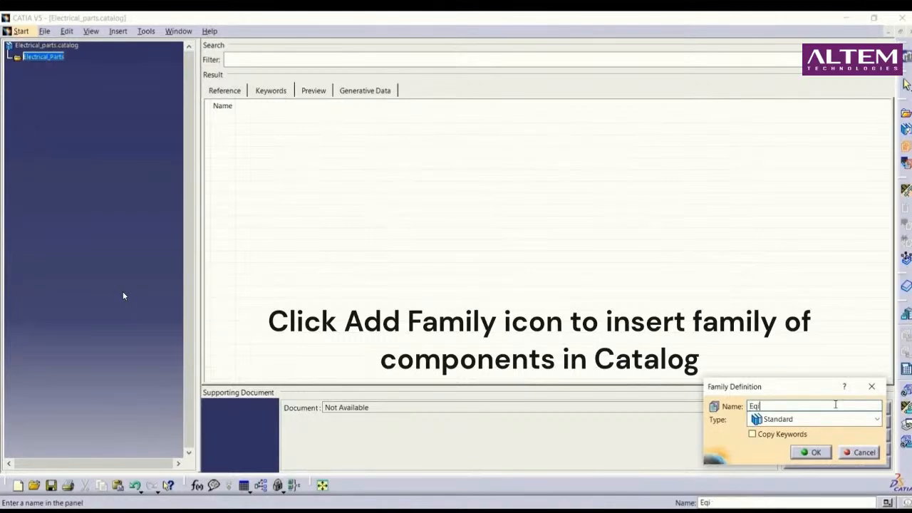
{"action": "type", "text": "uipmat"}
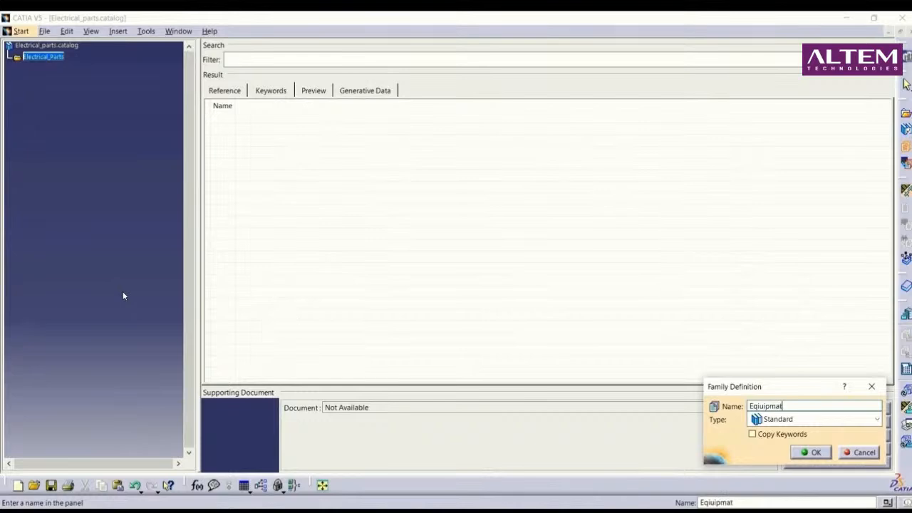
{"action": "type", "text": "s"}
{"action": "key", "text": "BackSpace"}
{"action": "key", "text": "BackSpace"}
{"action": "key", "text": "BackSpace"}
{"action": "type", "text": "enst"}
{"action": "key", "text": "BackSpace"}
{"action": "key", "text": "BackSpace"}
{"action": "type", "text": "ts"}
{"action": "left_click", "coordinate": [814, 453]}
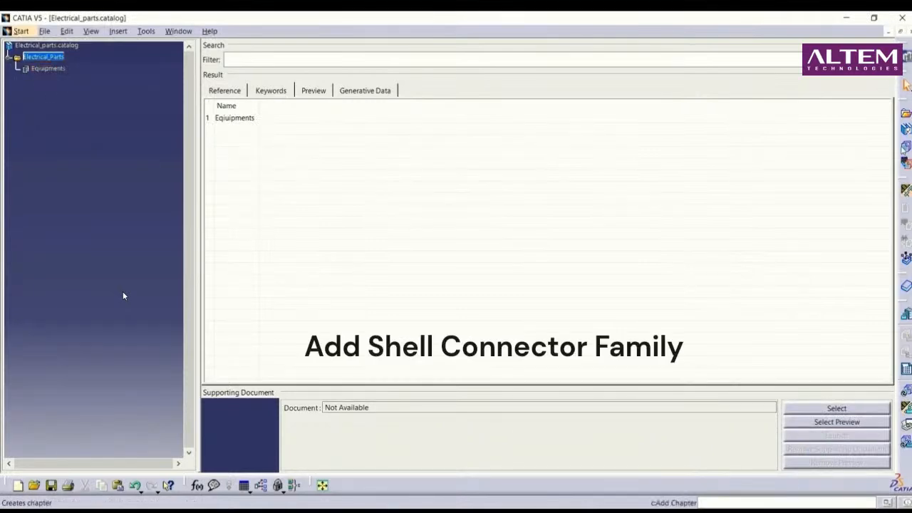
Add a standard component family named ShellConnector to the Electrical_Parts chapter.
{"action": "left_click", "coordinate": [906, 146]}
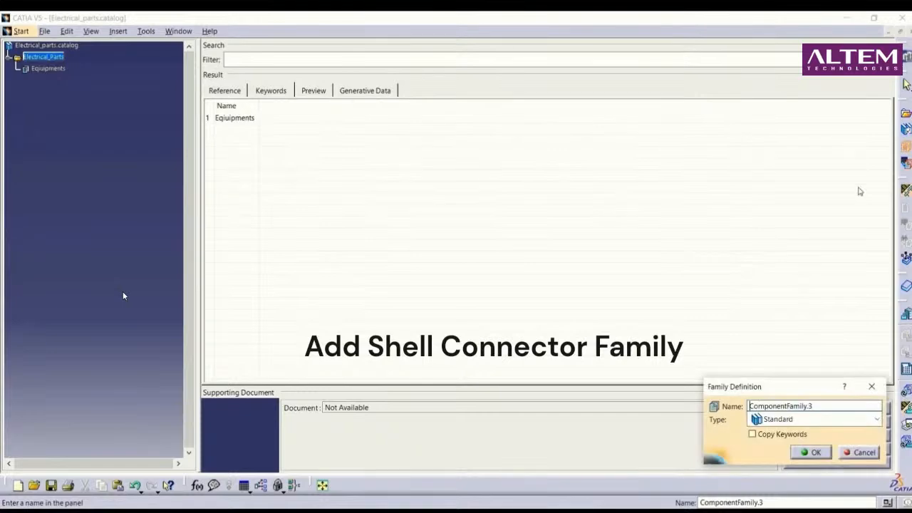
{"action": "double_click", "coordinate": [823, 406]}
{"action": "key", "text": "BackSpace"}
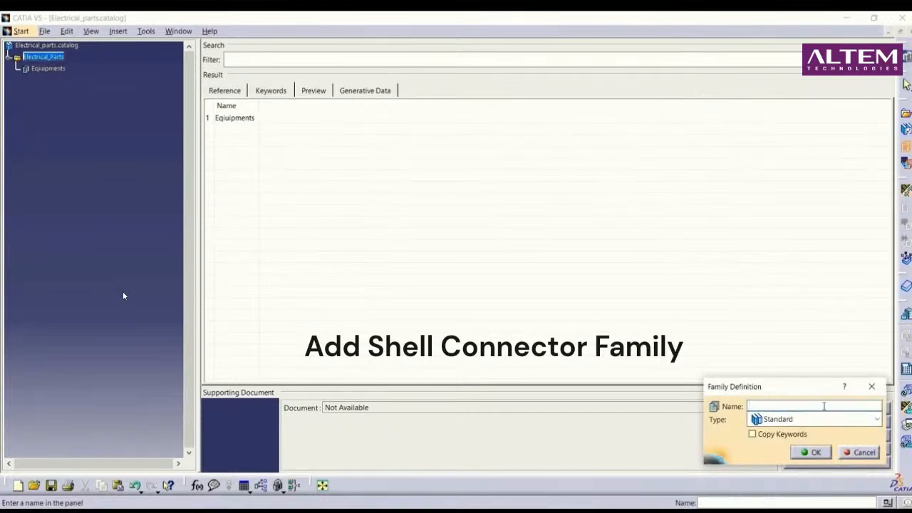
{"action": "type", "text": "ShellConnector"}
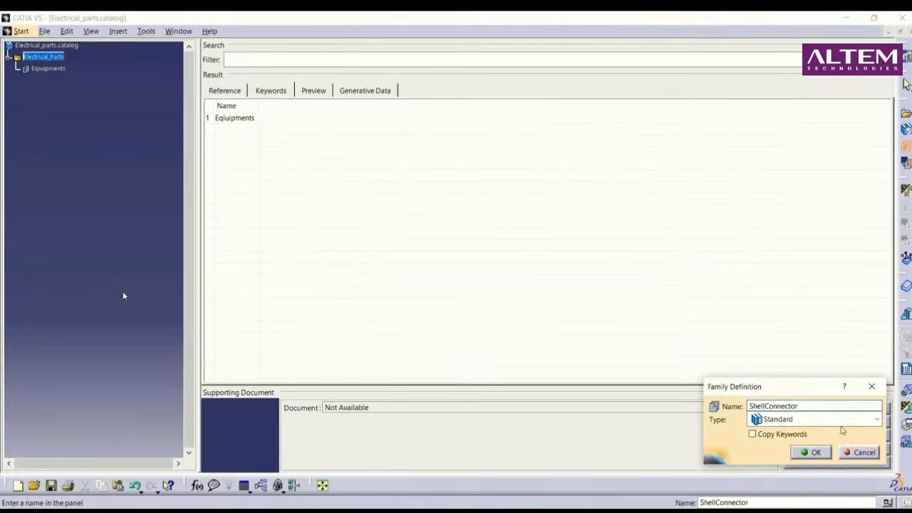
{"action": "key", "text": "Return"}
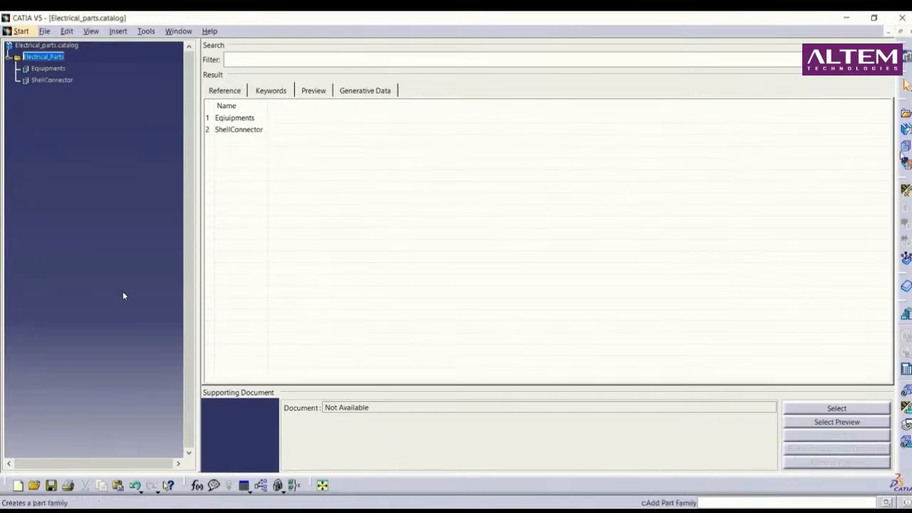
Add a standard component family named Harness Connector to the Electrical_Parts chapter.
{"action": "left_click", "coordinate": [906, 147]}
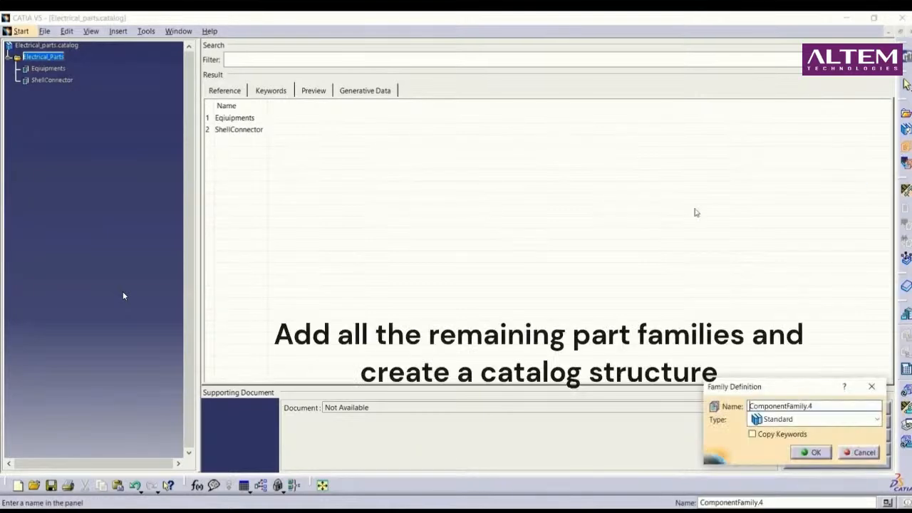
{"action": "double_click", "coordinate": [819, 408]}
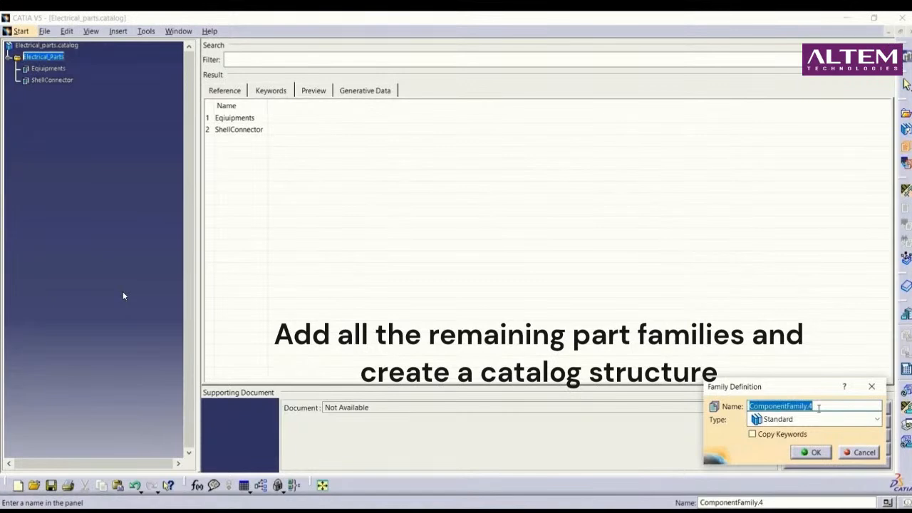
{"action": "key", "text": "BackSpace"}
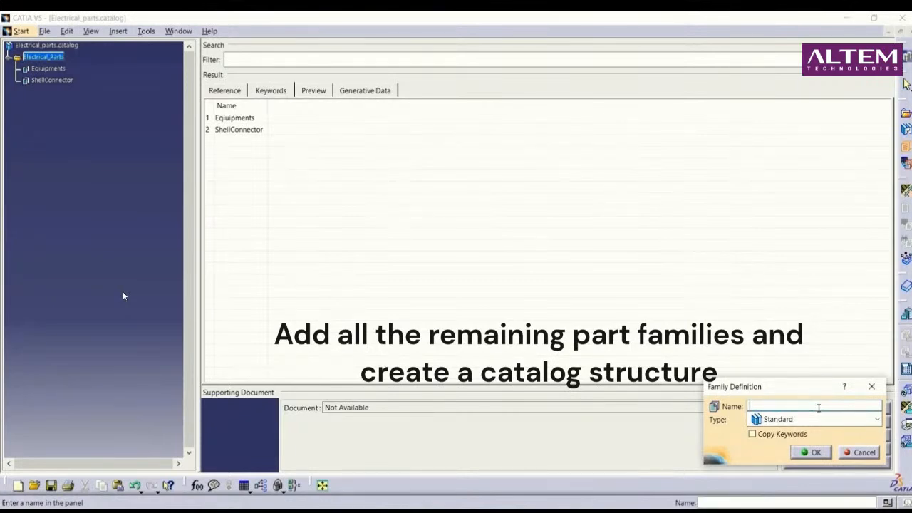
{"action": "type", "text": "Harness Connector"}
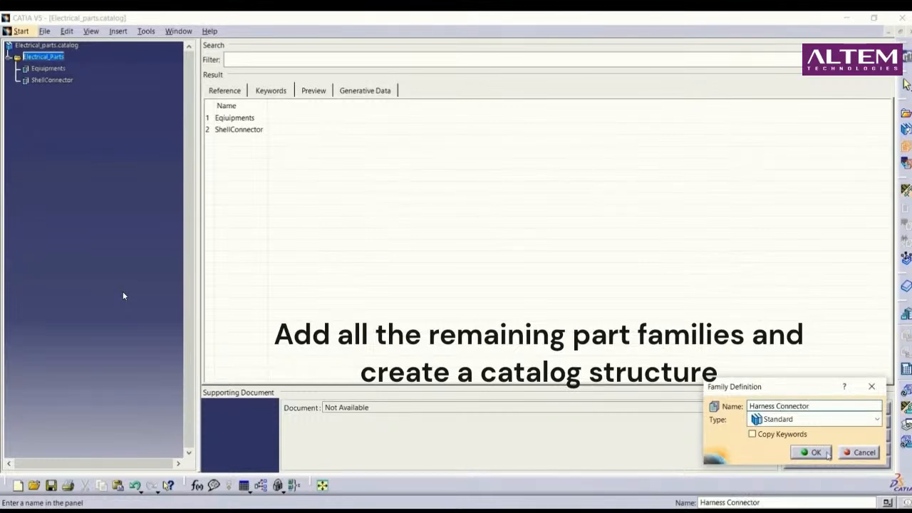
{"action": "key", "text": "Return"}
Add a standard component family named Device Connector to the Electrical_Parts chapter.
{"action": "left_click", "coordinate": [906, 147]}
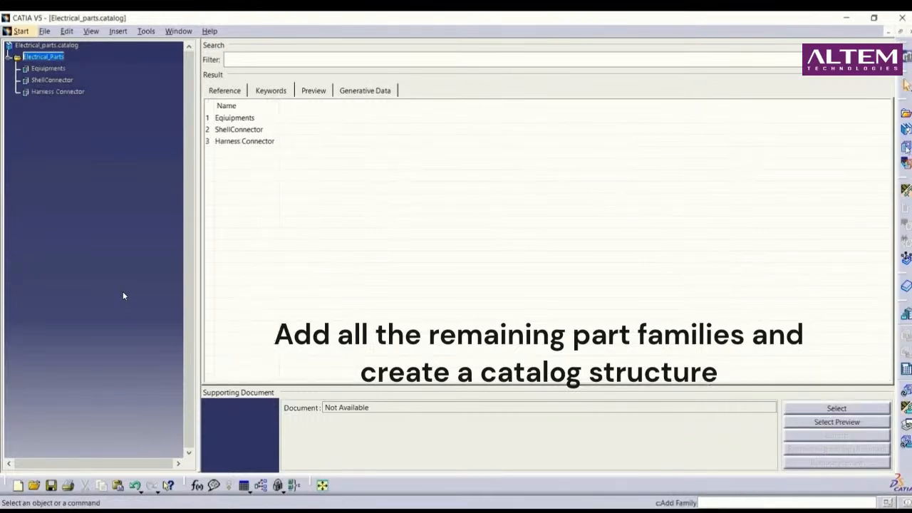
{"action": "left_click", "coordinate": [822, 408]}
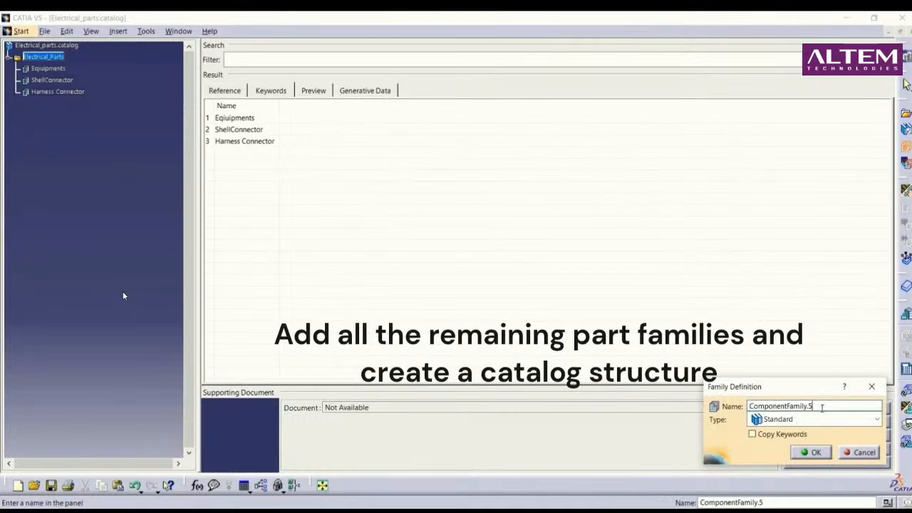
{"action": "key", "text": "BackSpace"}
{"action": "key", "text": "BackSpace"}
{"action": "key", "text": "BackSpace"}
{"action": "key", "text": "BackSpace"}
{"action": "key", "text": "BackSpace"}
{"action": "key", "text": "BackSpace"}
{"action": "key", "text": "BackSpace"}
{"action": "key", "text": "BackSpace"}
{"action": "key", "text": "BackSpace"}
{"action": "key", "text": "BackSpace"}
{"action": "key", "text": "BackSpace"}
{"action": "key", "text": "BackSpace"}
{"action": "key", "text": "BackSpace"}
{"action": "key", "text": "BackSpace"}
{"action": "key", "text": "BackSpace"}
{"action": "key", "text": "BackSpace"}
{"action": "key", "text": "BackSpace"}
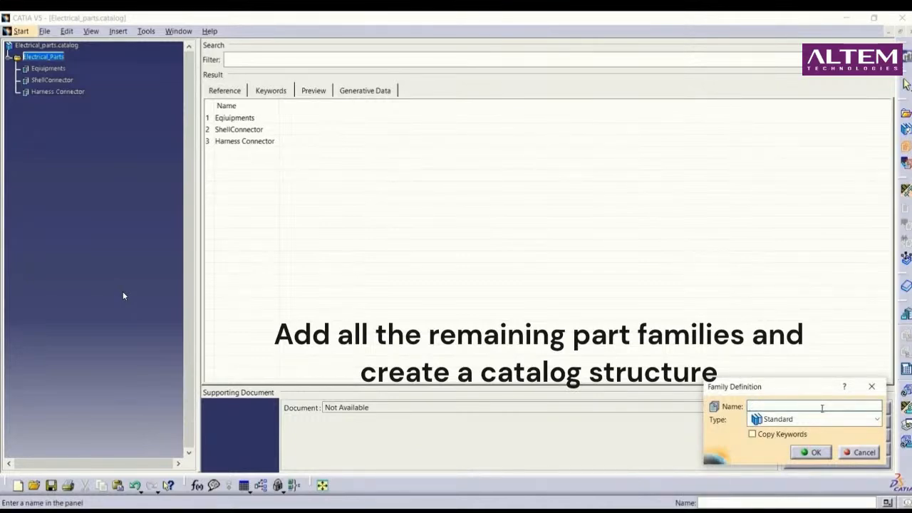
{"action": "type", "text": "Dec"}
{"action": "key", "text": "BackSpace"}
{"action": "type", "text": "vice"}
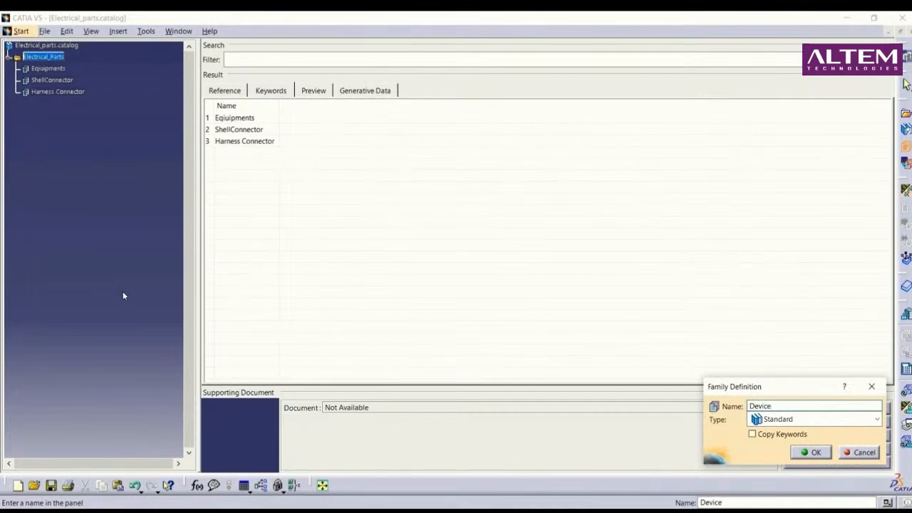
{"action": "type", "text": " Connector"}
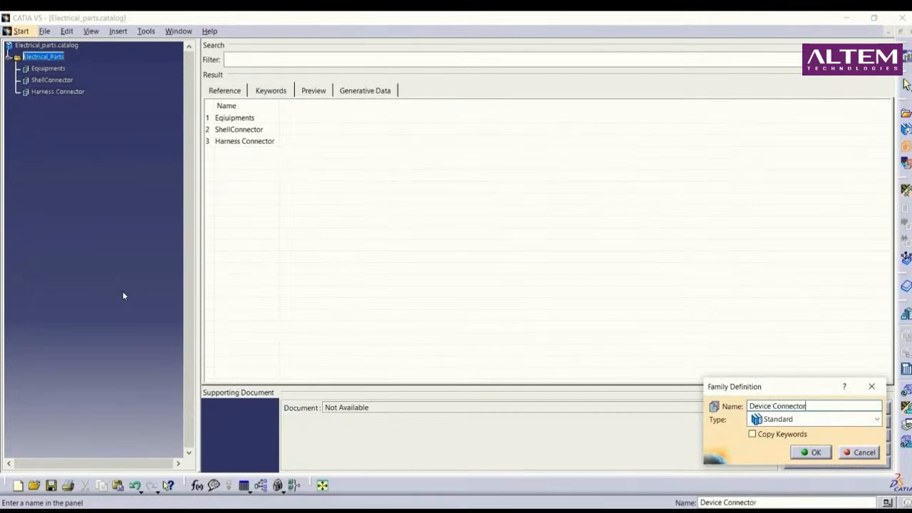
{"action": "left_click", "coordinate": [816, 453]}
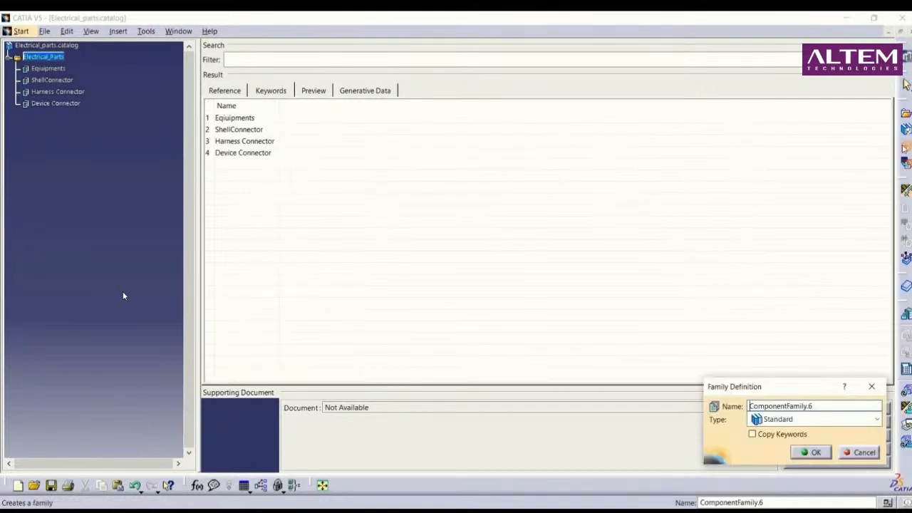
Add a standard component family named BackShell to the Electrical_Parts chapter.
{"action": "type", "text": "Back"}
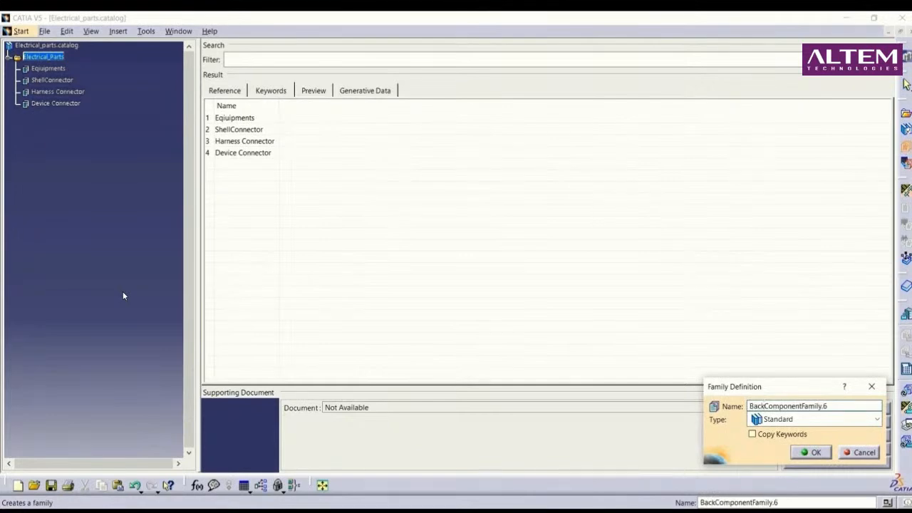
{"action": "type", "text": "Shell"}
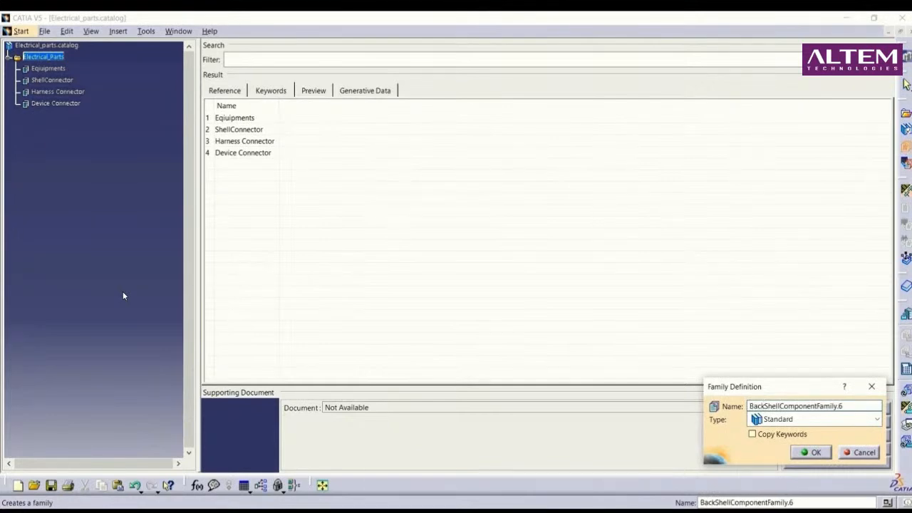
{"action": "left_click", "coordinate": [859, 405]}
{"action": "key", "text": "BackSpace"}
{"action": "key", "text": "BackSpace"}
{"action": "key", "text": "BackSpace"}
{"action": "key", "text": "BackSpace"}
{"action": "key", "text": "BackSpace"}
{"action": "key", "text": "BackSpace"}
{"action": "key", "text": "BackSpace"}
{"action": "key", "text": "BackSpace"}
{"action": "key", "text": "BackSpace"}
{"action": "key", "text": "BackSpace"}
{"action": "key", "text": "BackSpace"}
{"action": "key", "text": "BackSpace"}
{"action": "key", "text": "BackSpace"}
{"action": "key", "text": "BackSpace"}
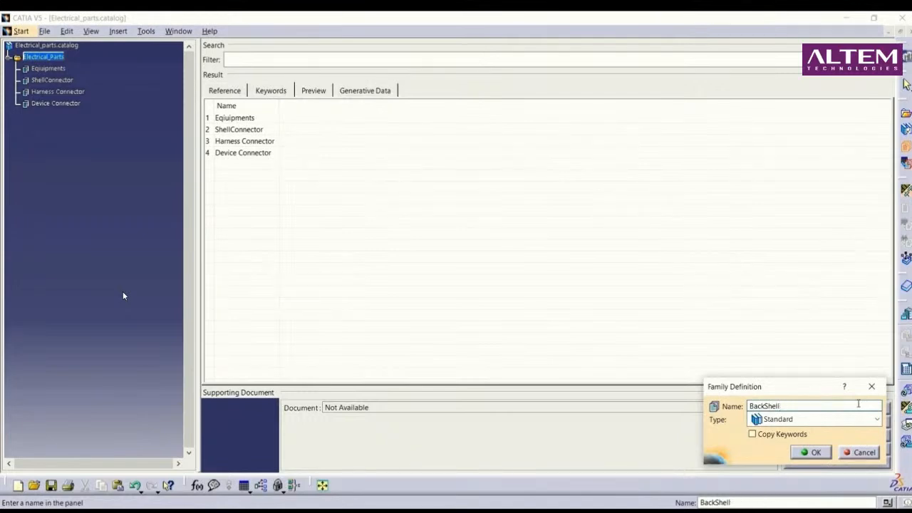
{"action": "left_click", "coordinate": [814, 453]}
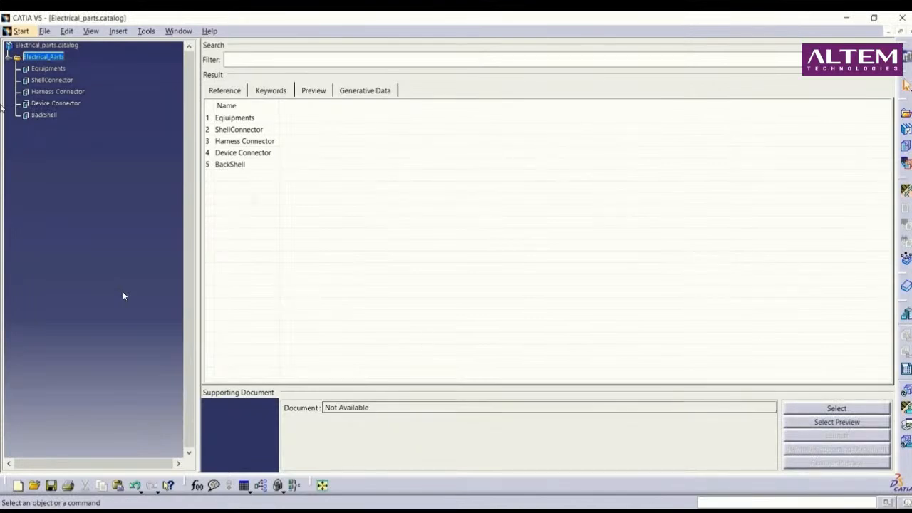
Add the Equipment part from the Electrical_Parts folder as a component of the Eqiuipments family.
{"action": "left_click", "coordinate": [51, 69]}
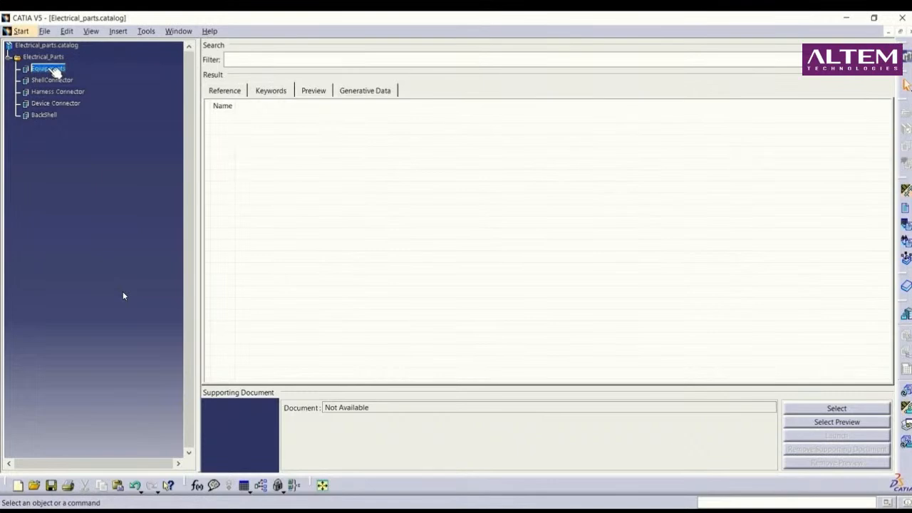
{"action": "left_click", "coordinate": [51, 80]}
{"action": "left_click", "coordinate": [47, 69]}
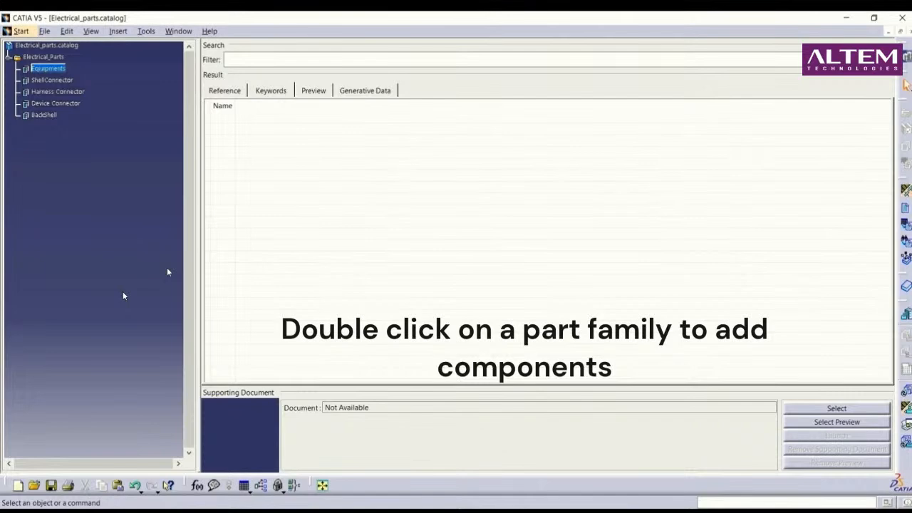
{"action": "left_click", "coordinate": [906, 208]}
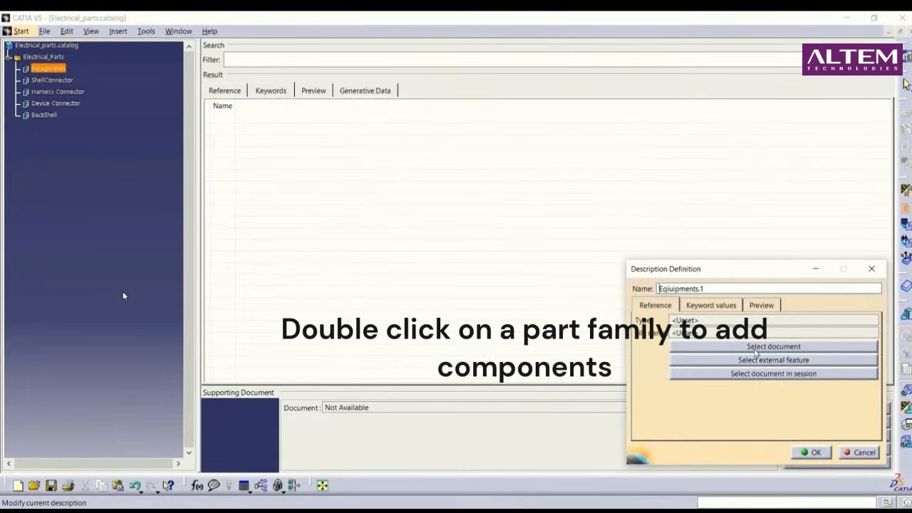
{"action": "left_click", "coordinate": [756, 349]}
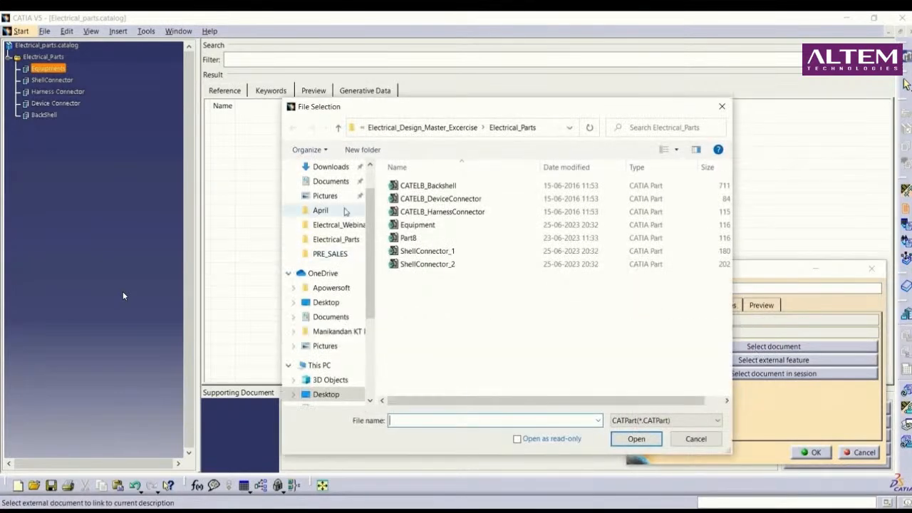
{"action": "left_click", "coordinate": [418, 224]}
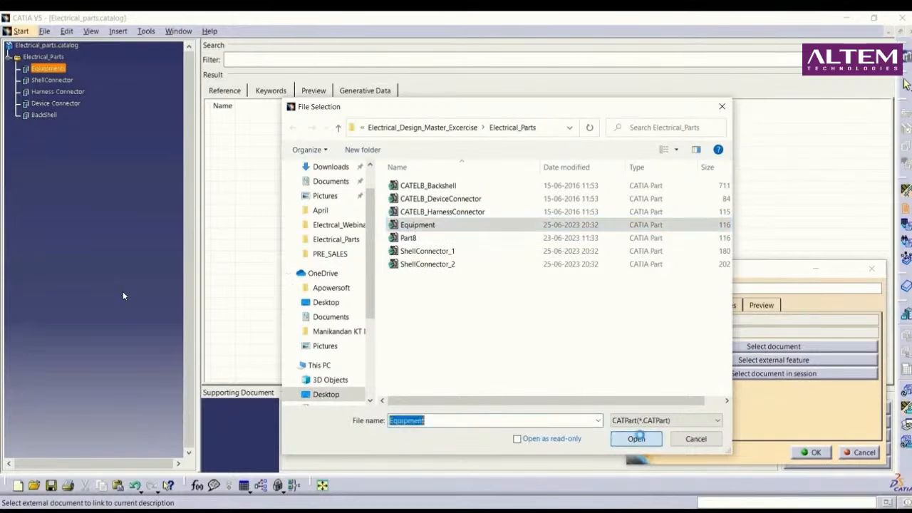
{"action": "left_click", "coordinate": [641, 439]}
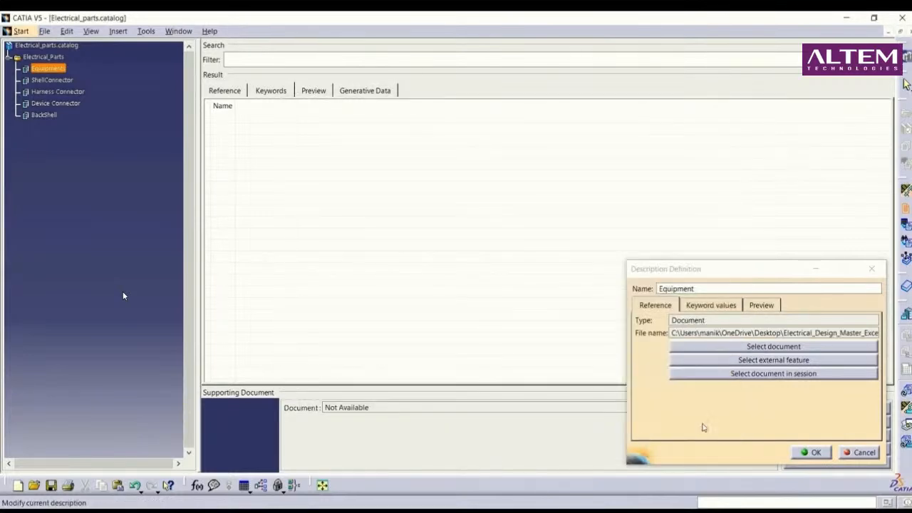
{"action": "left_click", "coordinate": [812, 453]}
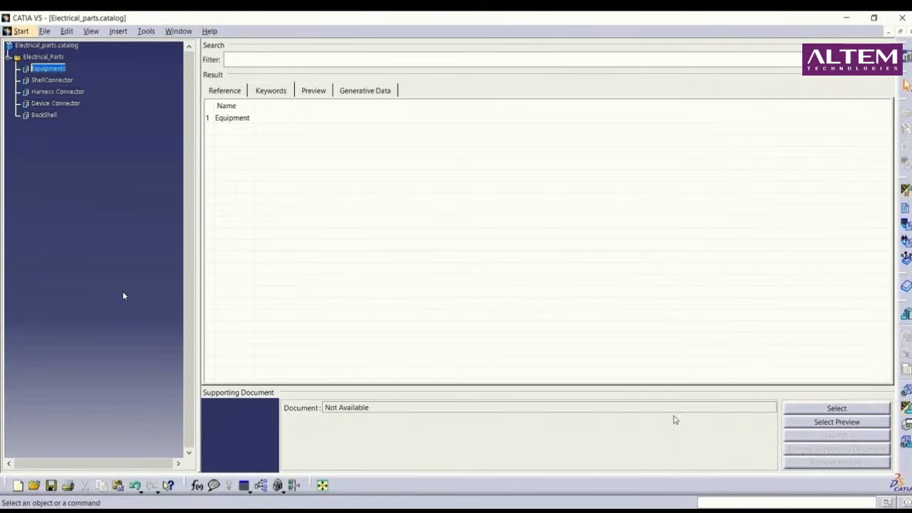
{"action": "left_click_drag", "start_coordinate": [258, 108], "coordinate": [329, 107]}
Add the ShellConnector_1 part from the Electrical_Parts folder as a component of the ShellConnector family.
{"action": "left_click", "coordinate": [52, 80]}
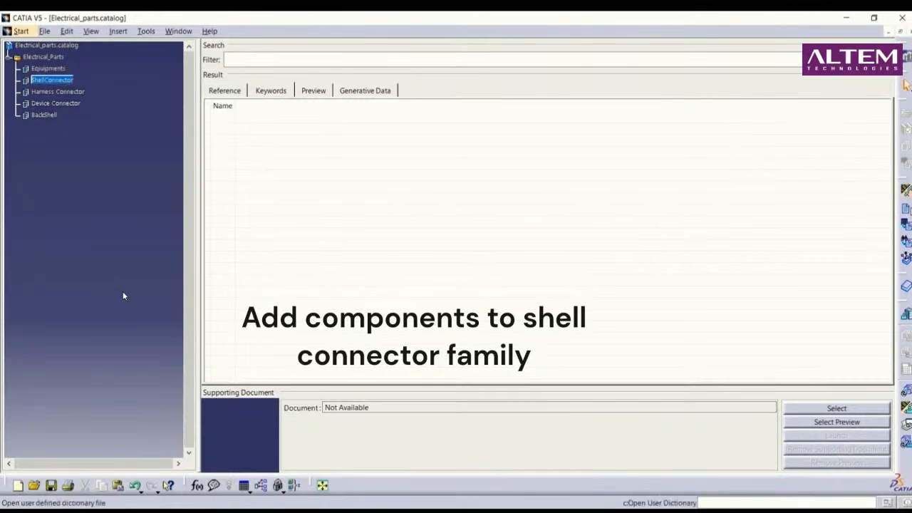
{"action": "left_click", "coordinate": [906, 208]}
{"action": "left_click", "coordinate": [747, 360]}
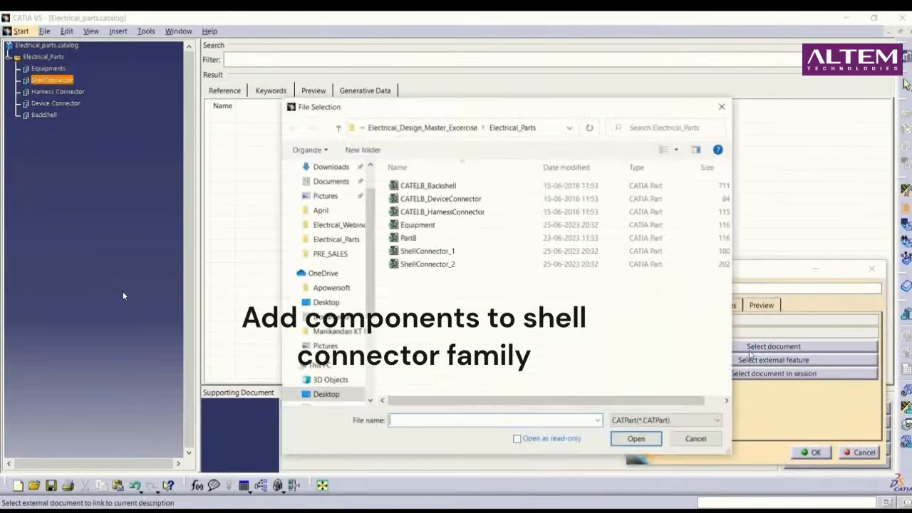
{"action": "left_click", "coordinate": [474, 255]}
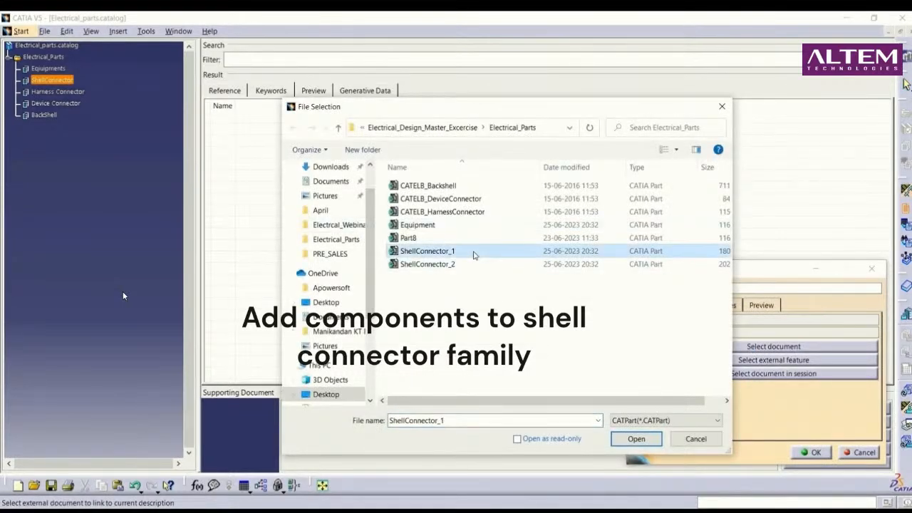
{"action": "left_click", "coordinate": [474, 263]}
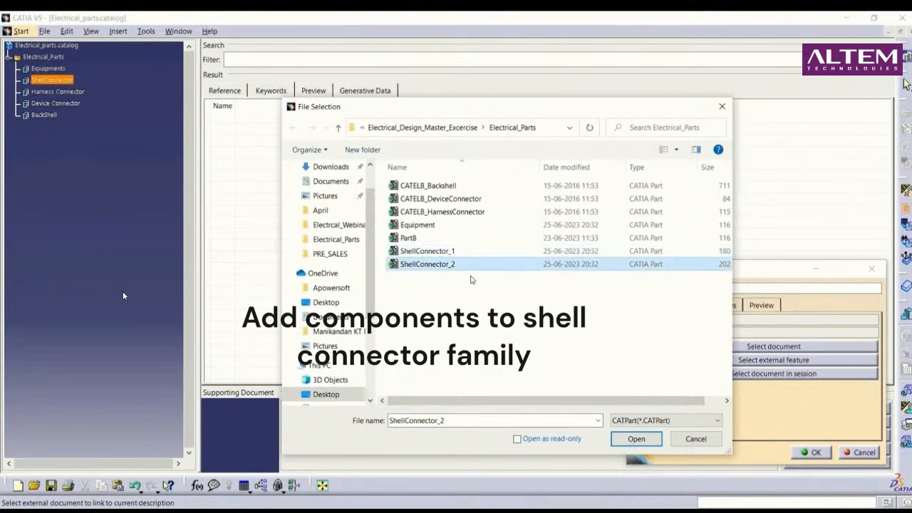
{"action": "key", "text": "shift+Up"}
{"action": "left_click", "coordinate": [637, 438]}
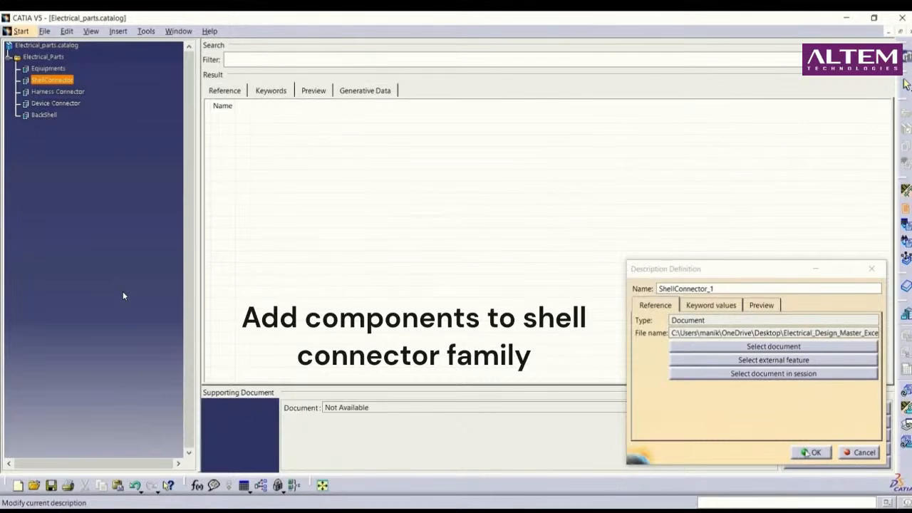
{"action": "left_click", "coordinate": [811, 453]}
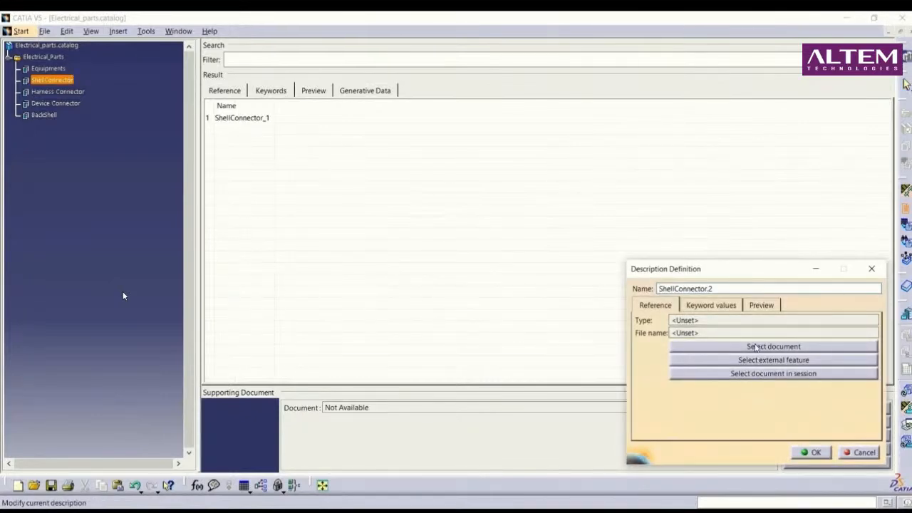
Add the ShellConnector_2 part as another component of the ShellConnector family.
{"action": "left_click", "coordinate": [756, 347]}
{"action": "left_click", "coordinate": [489, 264]}
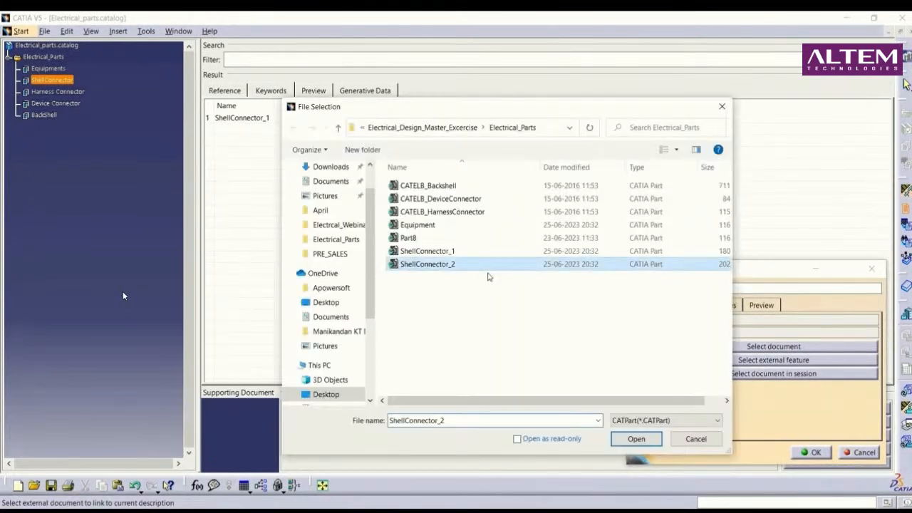
{"action": "left_click", "coordinate": [635, 439]}
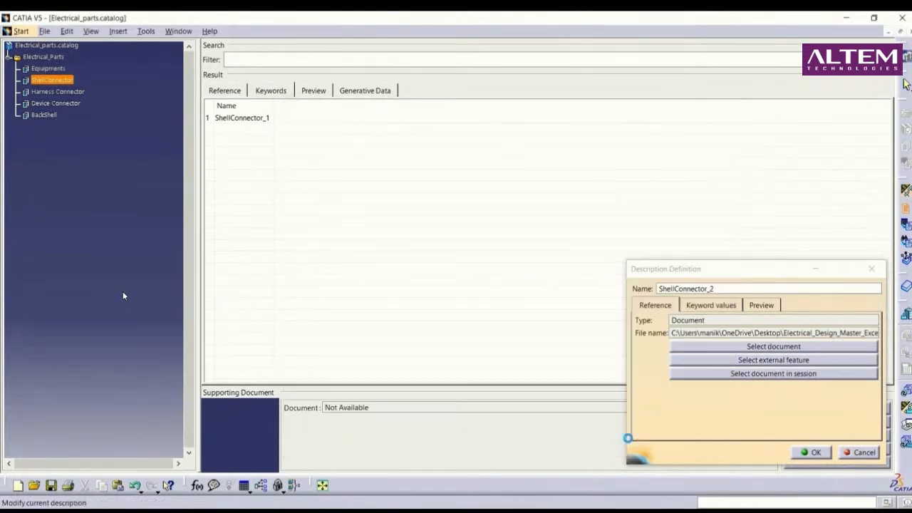
{"action": "left_click", "coordinate": [813, 454]}
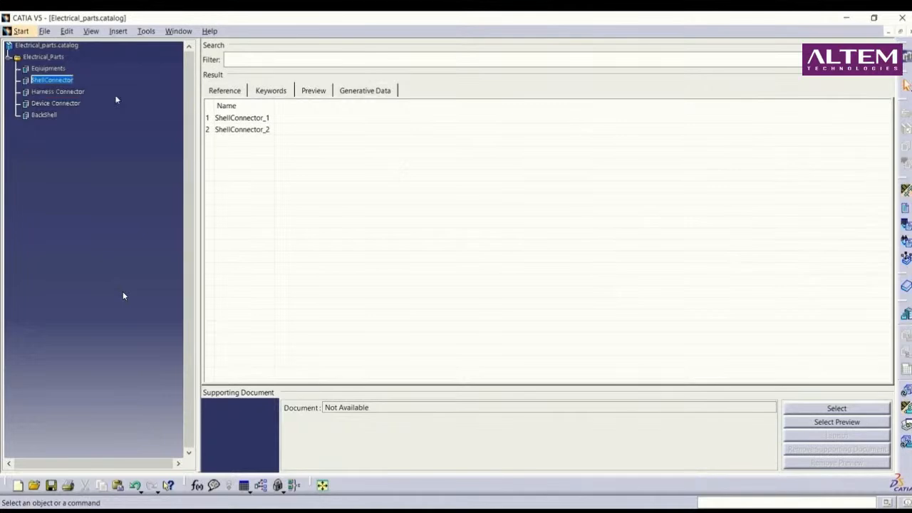
Try to add the CATELB_HarnessConnector part as a component of the Harness Connector family.
{"action": "left_click", "coordinate": [75, 93]}
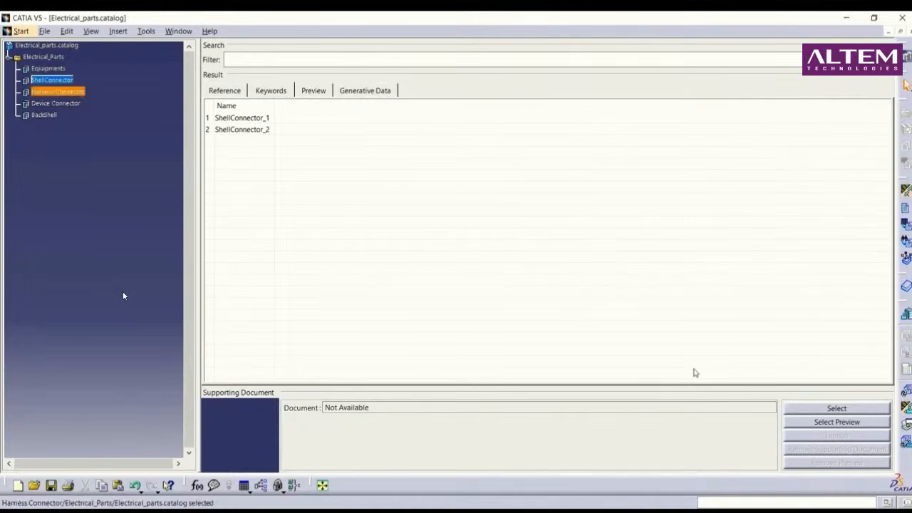
{"action": "left_click", "coordinate": [907, 208]}
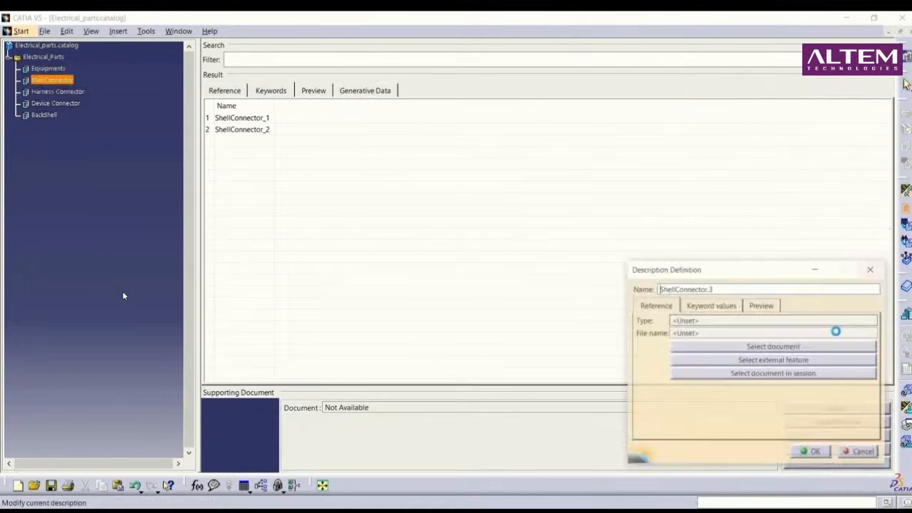
{"action": "left_click", "coordinate": [795, 349]}
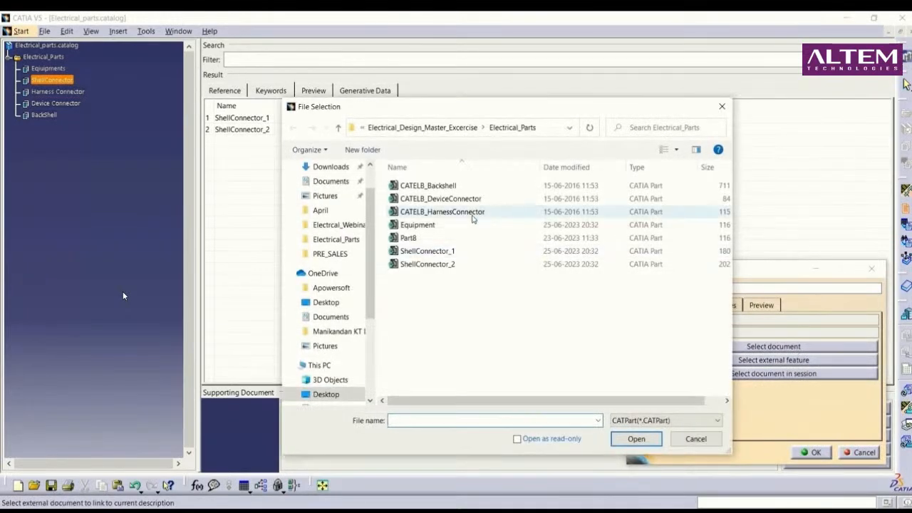
{"action": "left_click", "coordinate": [474, 212]}
{"action": "left_click", "coordinate": [636, 438]}
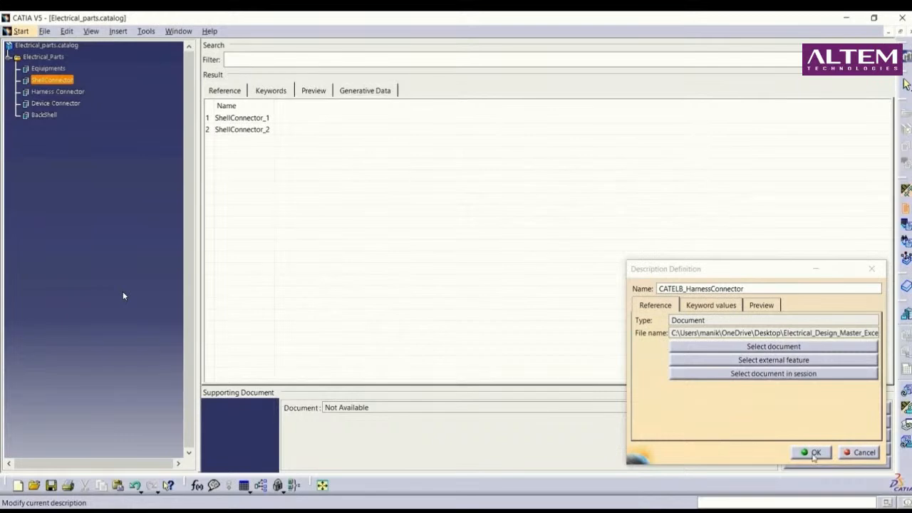
{"action": "left_click", "coordinate": [814, 453]}
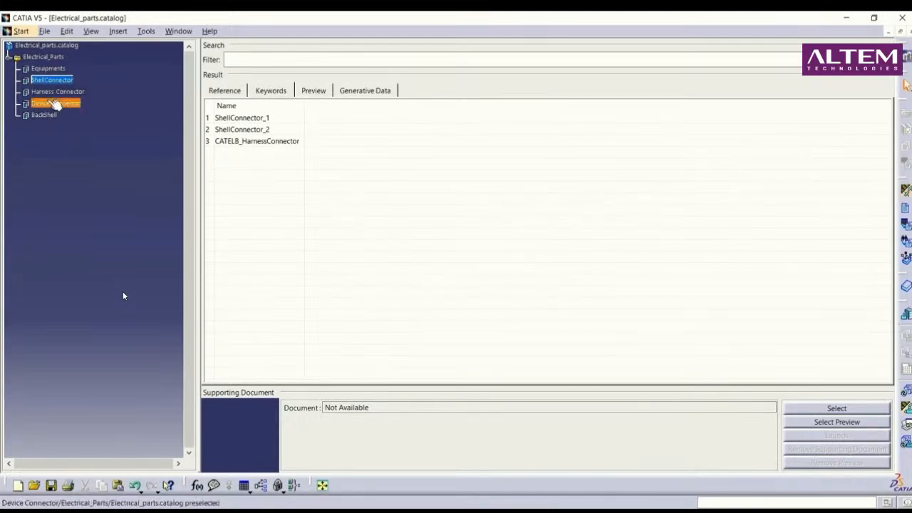
Remove the misplaced CATELB_HarnessConnector component from the ShellConnector family.
{"action": "left_click", "coordinate": [230, 142]}
{"action": "right_click", "coordinate": [258, 143]}
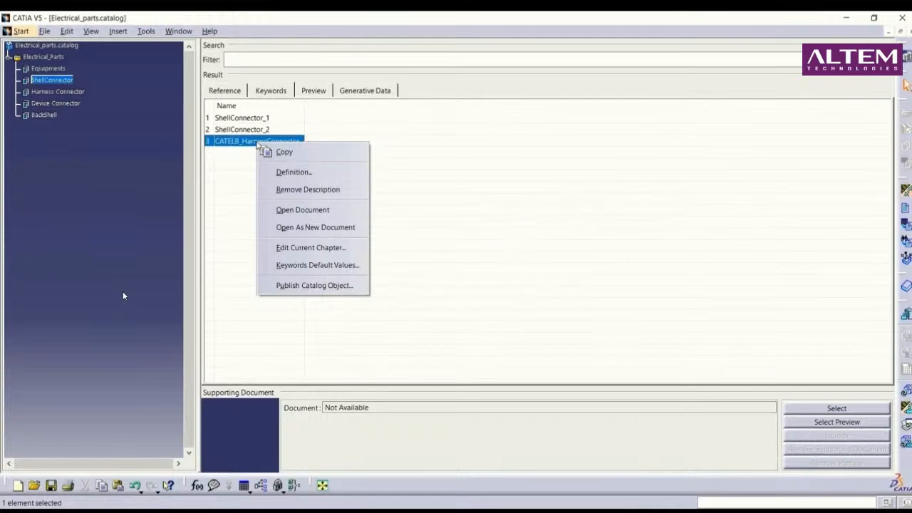
{"action": "left_click", "coordinate": [493, 218]}
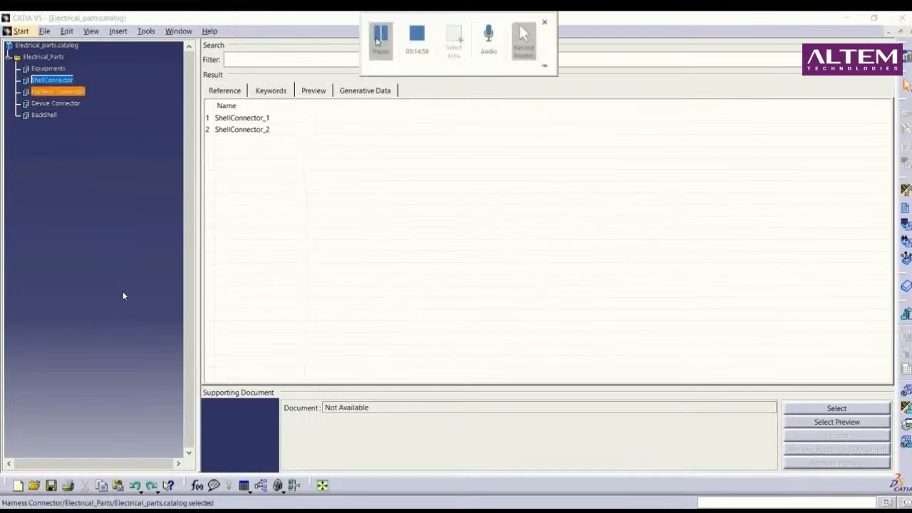
Add the CATELB_HarnessConnector part from the Electrical_Parts folder as a component of the Harness Connector family.
{"action": "left_click", "coordinate": [67, 93]}
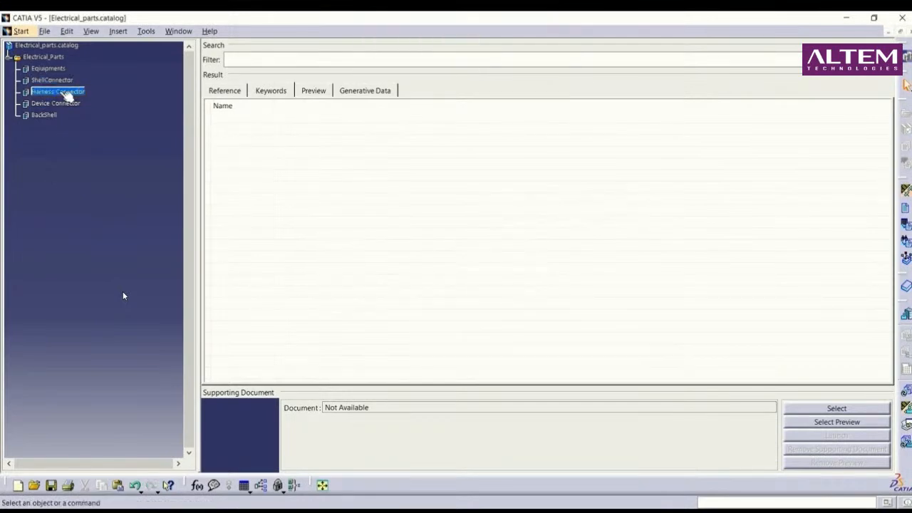
{"action": "left_click", "coordinate": [904, 216]}
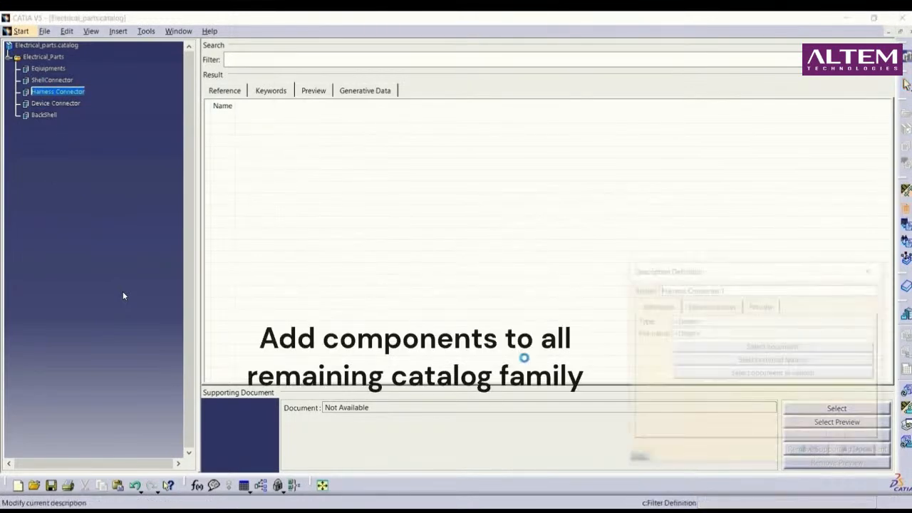
{"action": "left_click", "coordinate": [773, 346]}
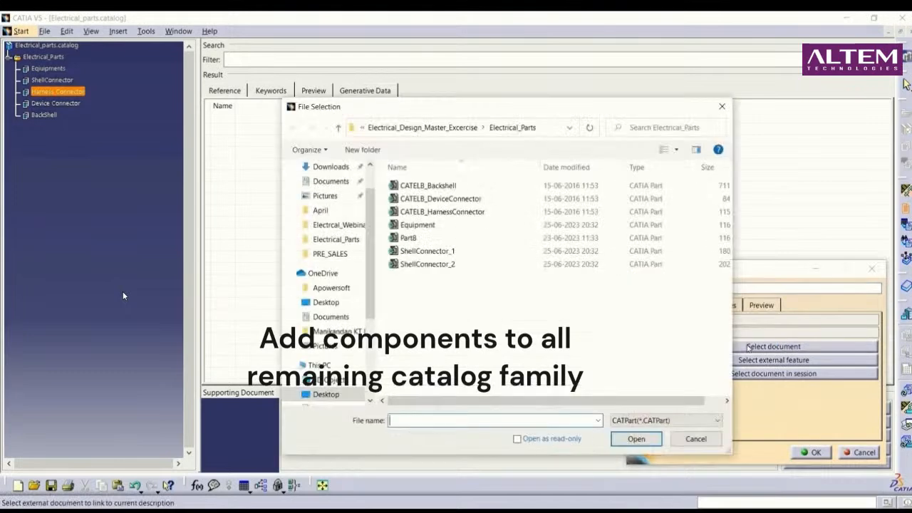
{"action": "left_click", "coordinate": [408, 212]}
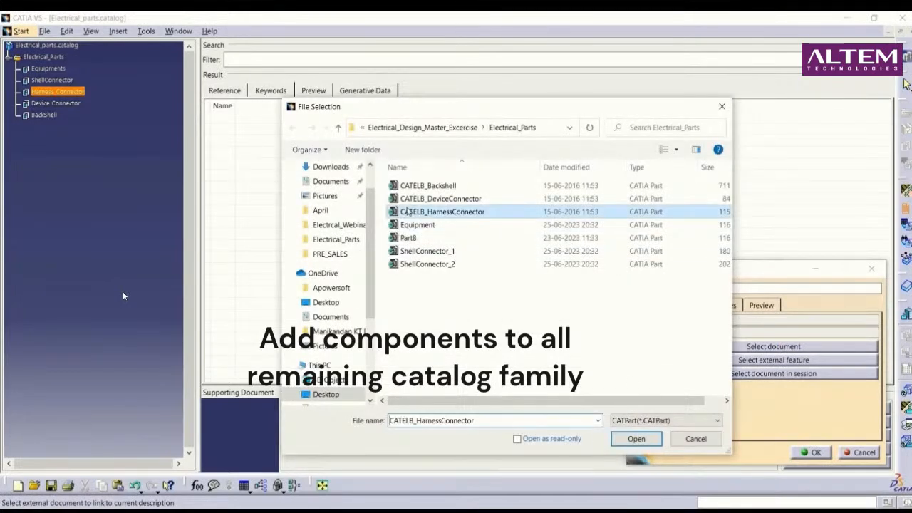
{"action": "left_click", "coordinate": [641, 440]}
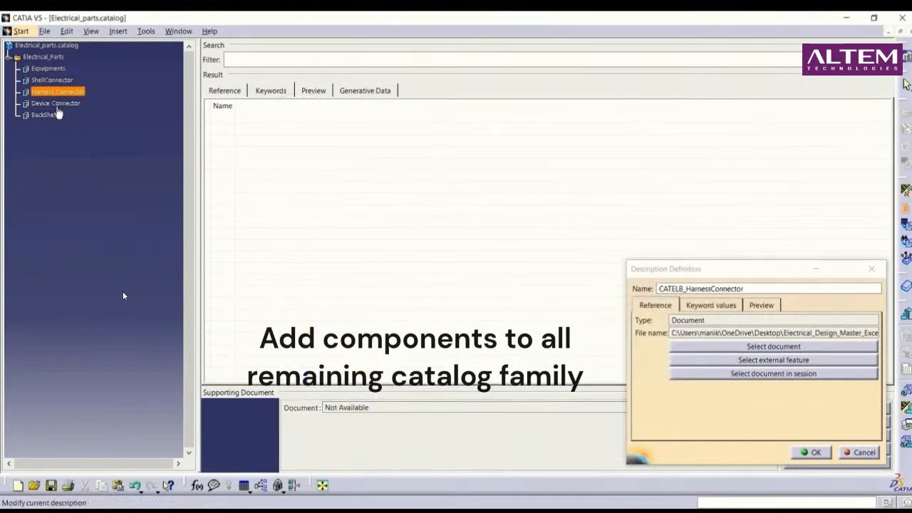
{"action": "left_click", "coordinate": [811, 453]}
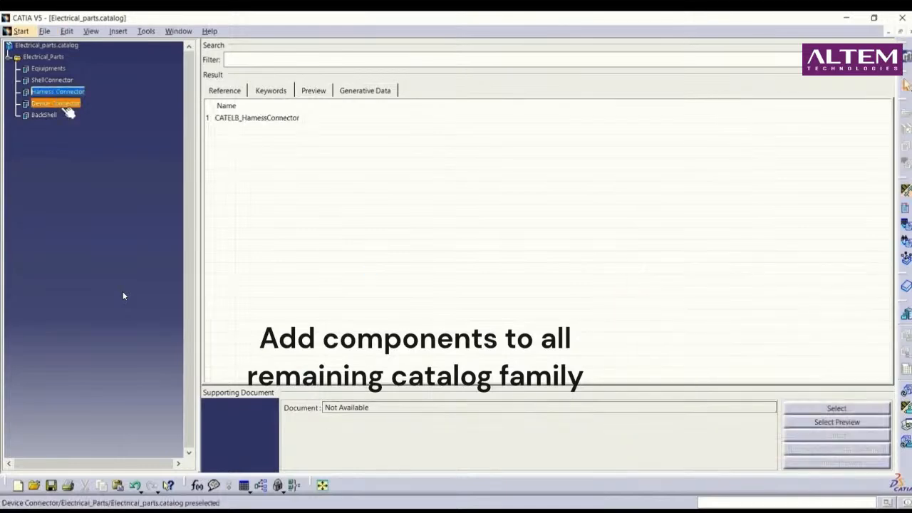
Add the CATELB_DeviceConnector part as a component of the Device Connector family.
{"action": "left_click", "coordinate": [61, 103]}
{"action": "left_click", "coordinate": [906, 191]}
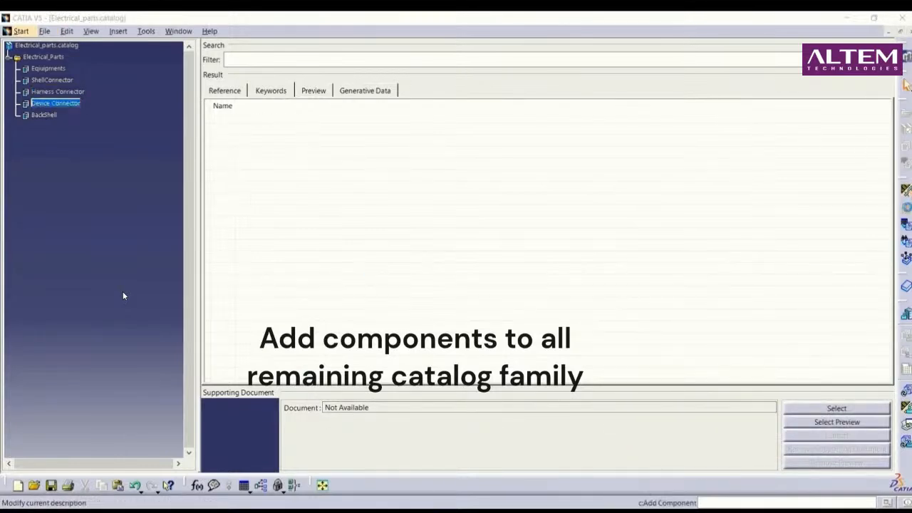
{"action": "left_click", "coordinate": [710, 346]}
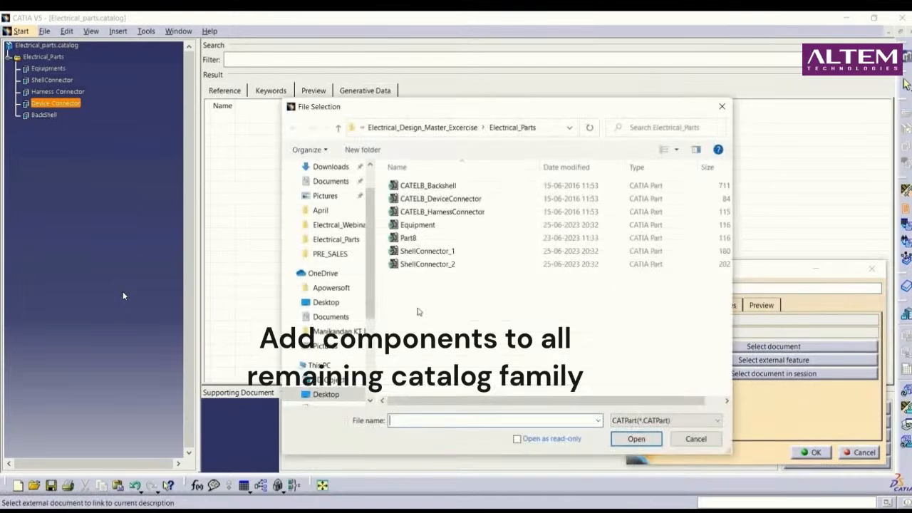
{"action": "left_click", "coordinate": [397, 199]}
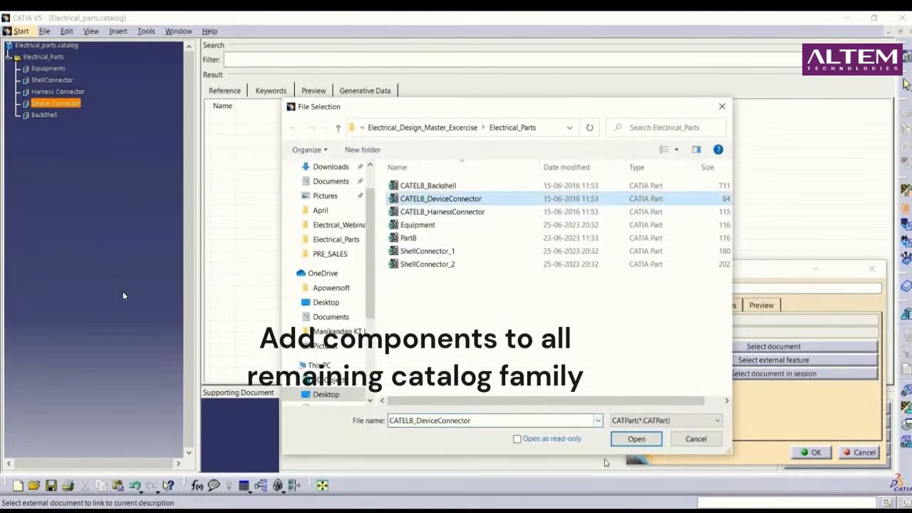
{"action": "left_click", "coordinate": [637, 438]}
{"action": "key", "text": "Return"}
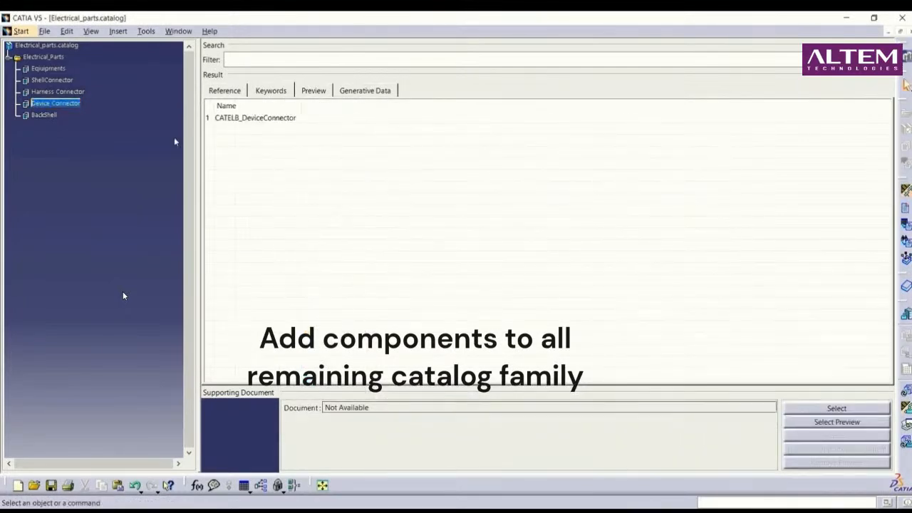
Add the CATELB_Backshell part as a component of the BackShell family.
{"action": "key", "text": "Down"}
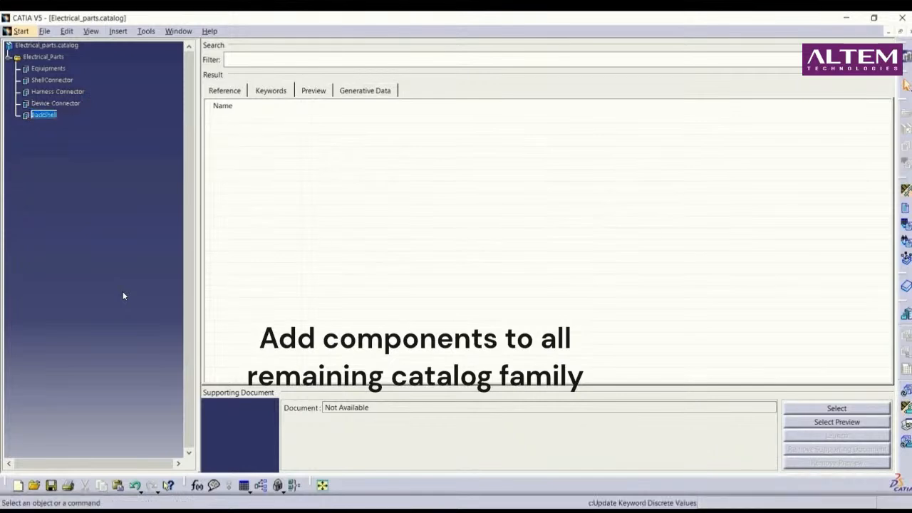
{"action": "left_click", "coordinate": [905, 208]}
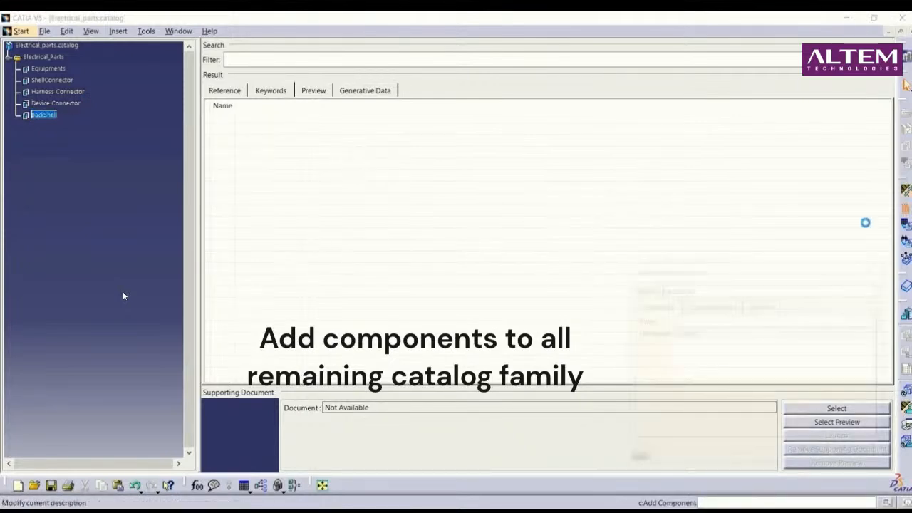
{"action": "left_click", "coordinate": [777, 349]}
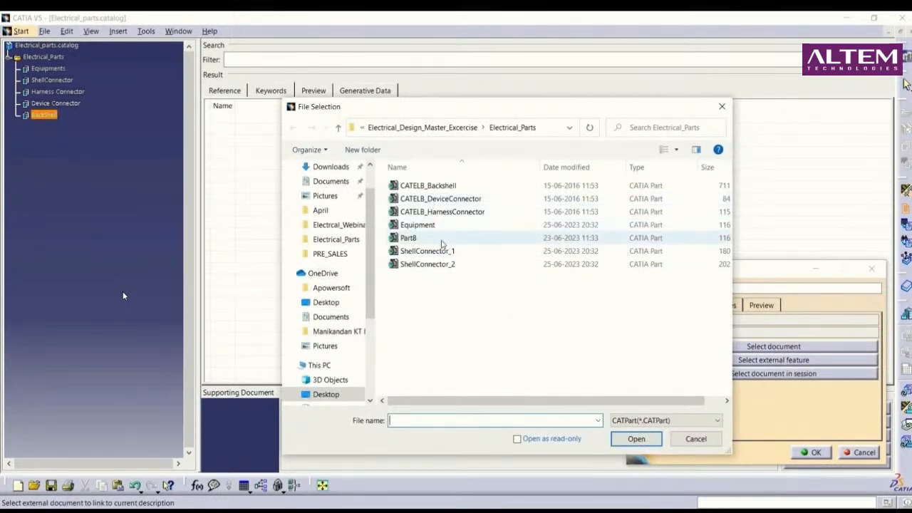
{"action": "left_click", "coordinate": [436, 187]}
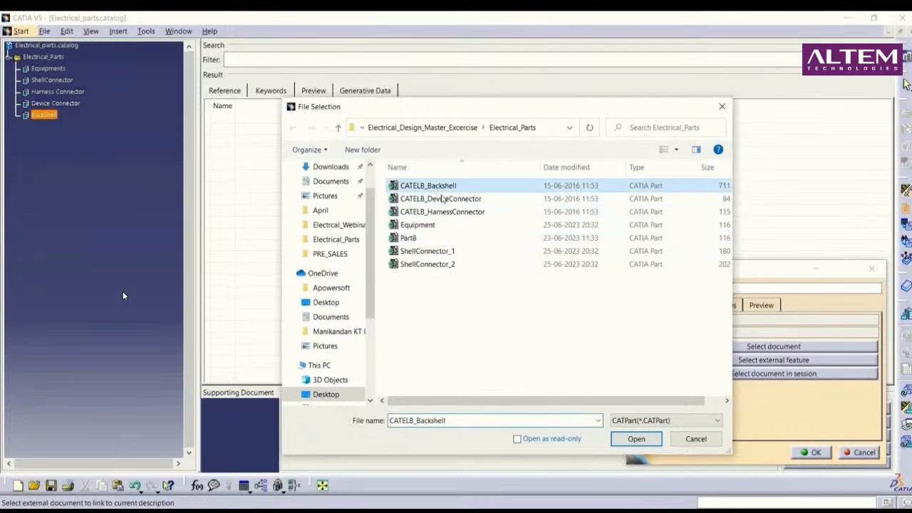
{"action": "left_click", "coordinate": [634, 439]}
{"action": "left_click", "coordinate": [812, 453]}
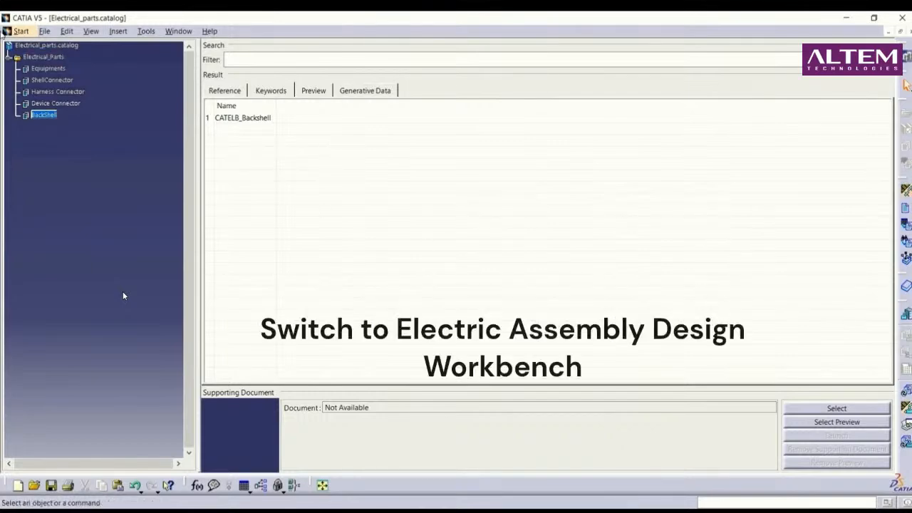
Switch to the Electrical Assembly Design workbench and create a new product with the part number Electrical_Assembly.
{"action": "left_click", "coordinate": [19, 31]}
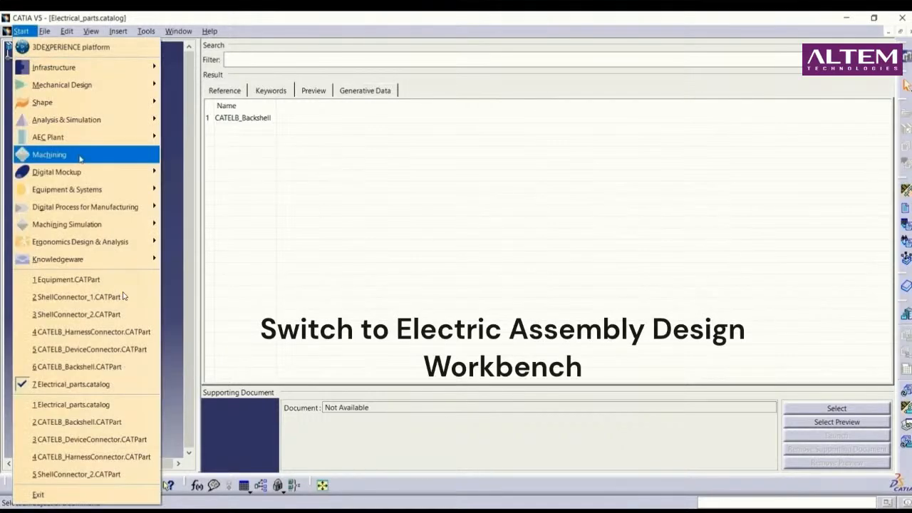
{"action": "mouse_move", "coordinate": [89, 191]}
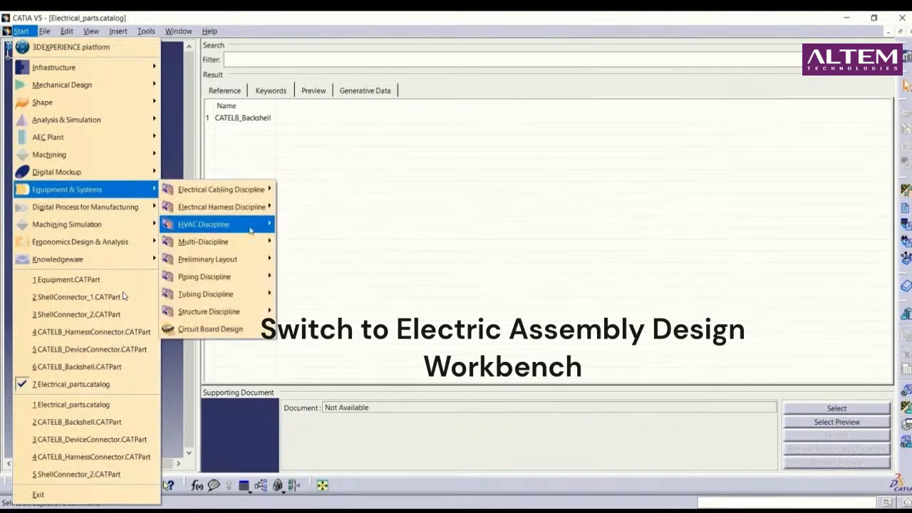
{"action": "mouse_move", "coordinate": [221, 207]}
{"action": "left_click", "coordinate": [311, 208]}
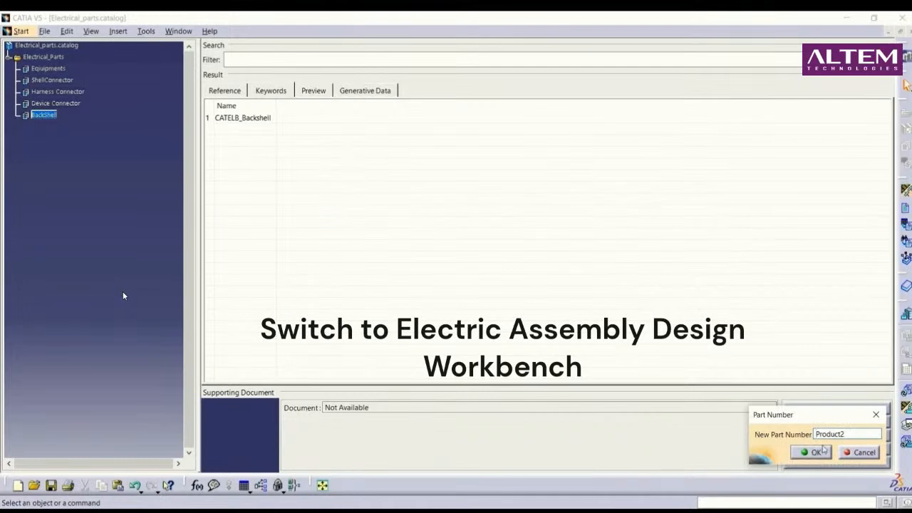
{"action": "double_click", "coordinate": [857, 433]}
{"action": "key", "text": "BackSpace"}
{"action": "type", "text": "Electrical_Assembly"}
{"action": "left_click", "coordinate": [814, 452]}
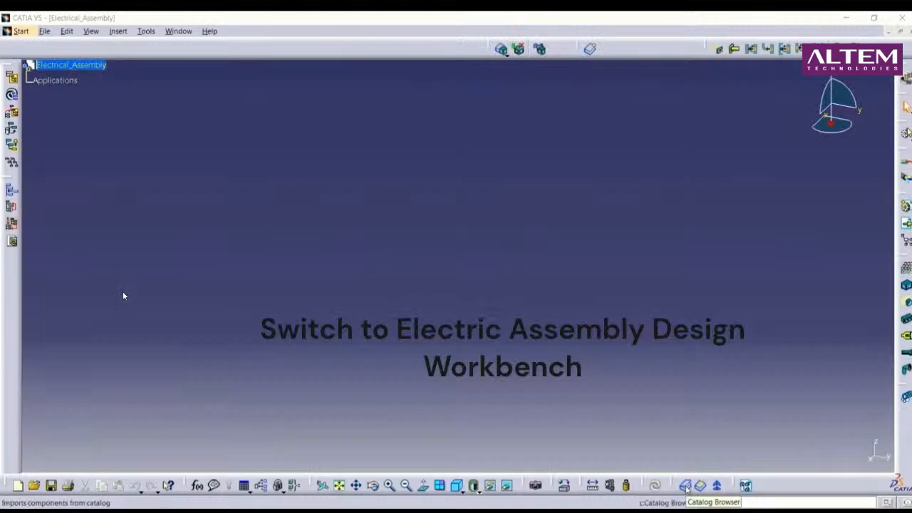
Load the Electrical_parts catalog from the Electrical_Design_Master_Excercise\Electrical_Parts folder into the Catalog Browser.
{"action": "left_click", "coordinate": [685, 486]}
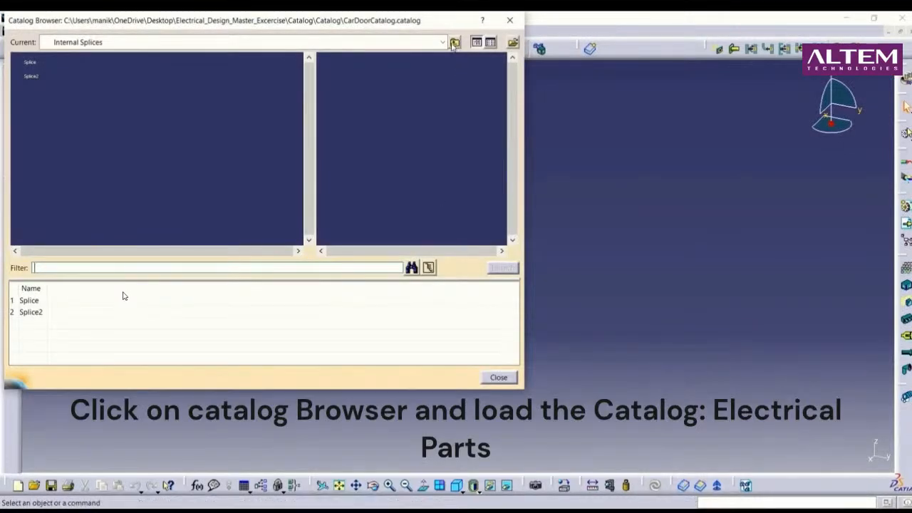
{"action": "left_click", "coordinate": [513, 43]}
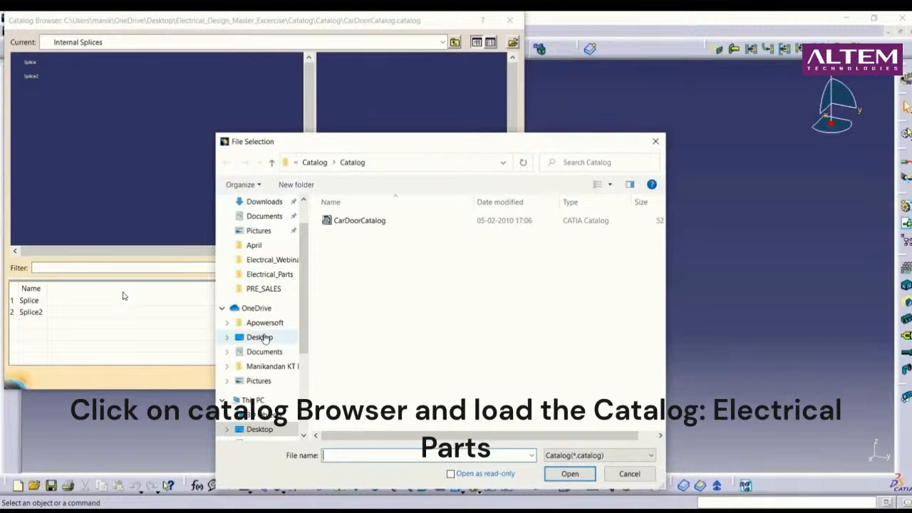
{"action": "left_click", "coordinate": [260, 337]}
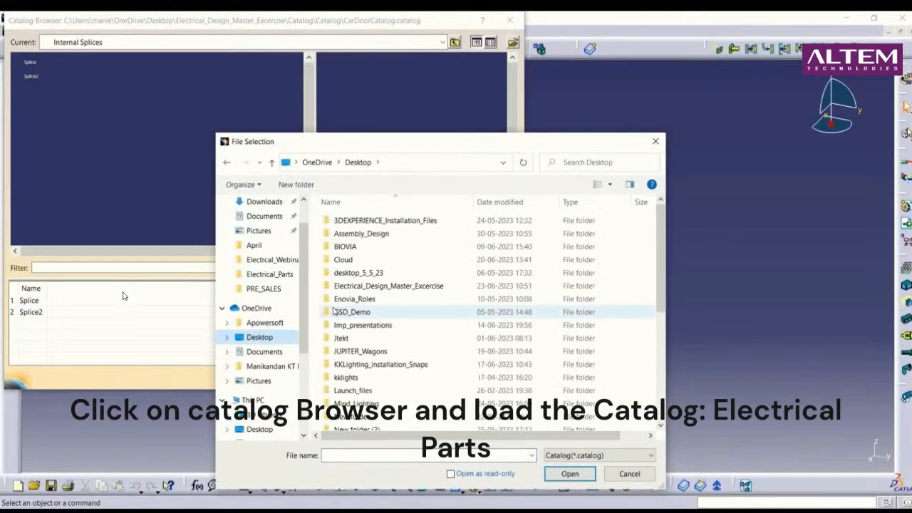
{"action": "double_click", "coordinate": [371, 286]}
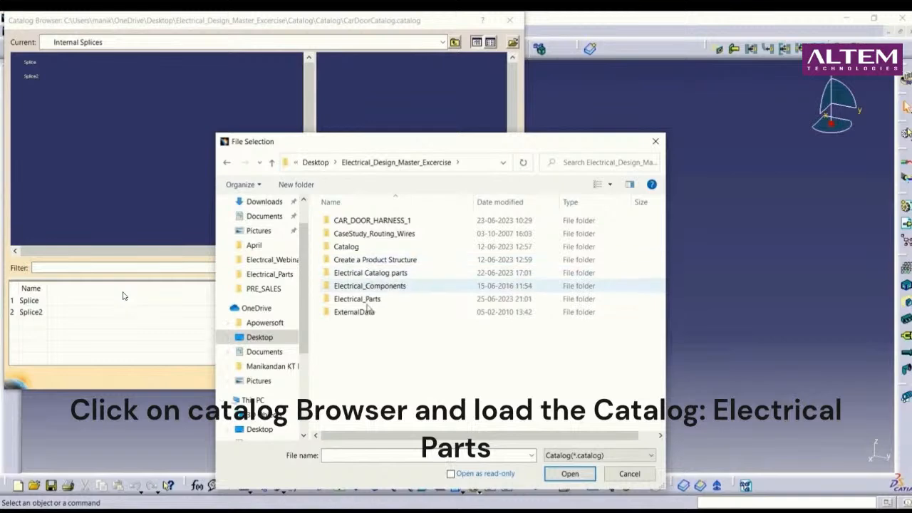
{"action": "double_click", "coordinate": [360, 300]}
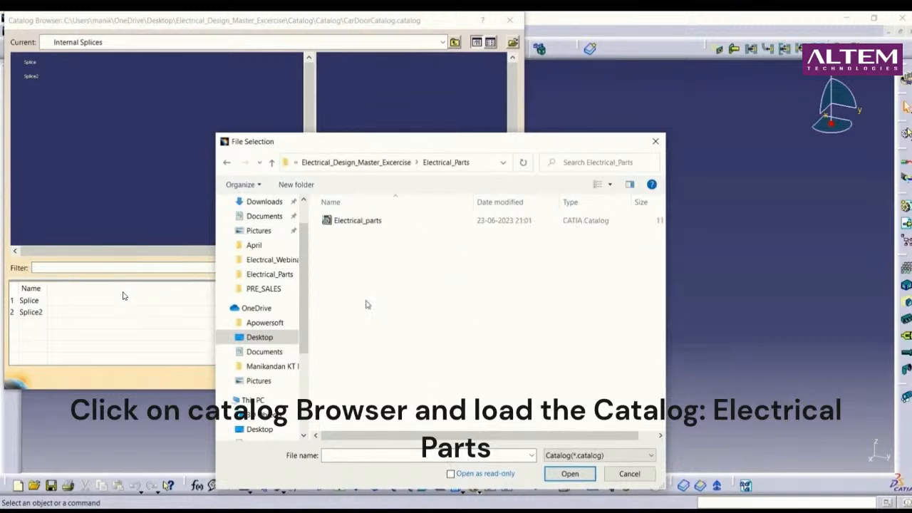
{"action": "left_click", "coordinate": [358, 221]}
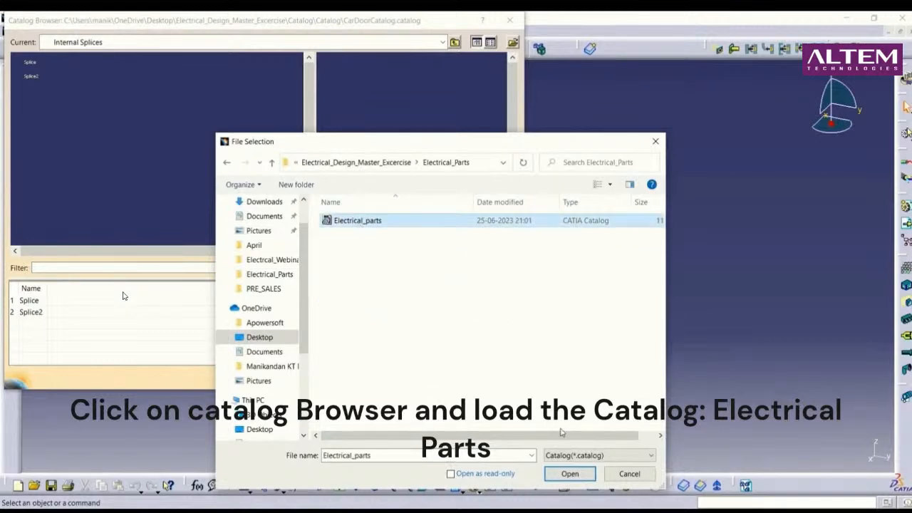
{"action": "left_click", "coordinate": [571, 474]}
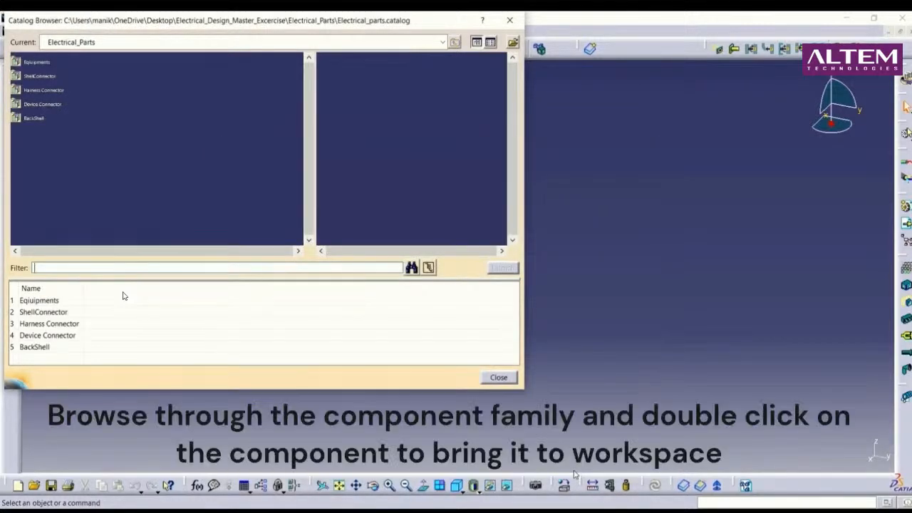
Insert the Equipment component from the catalog's equipment family into the Electrical_Assembly product.
{"action": "double_click", "coordinate": [43, 66]}
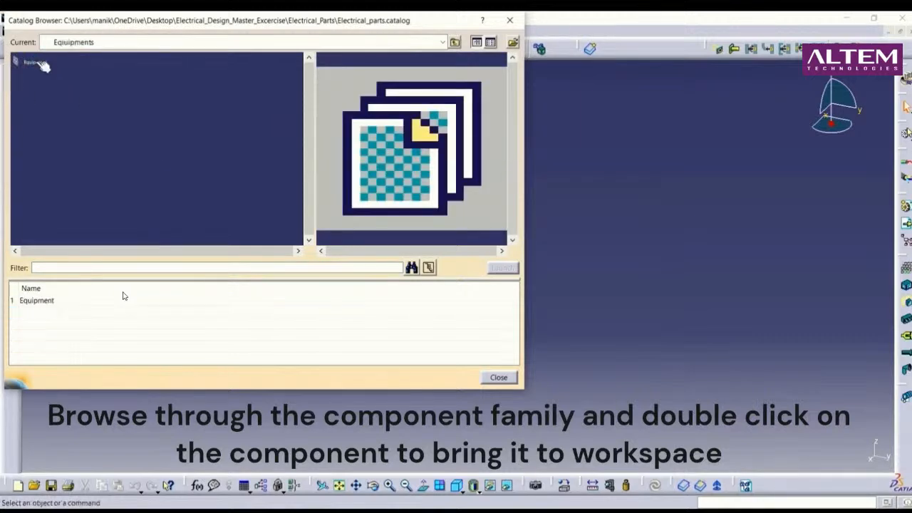
{"action": "double_click", "coordinate": [122, 297]}
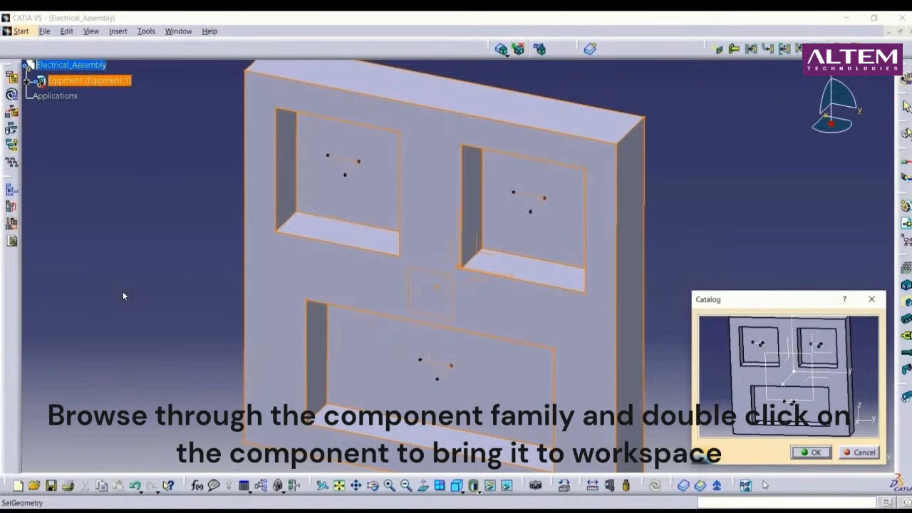
{"action": "left_click", "coordinate": [819, 450]}
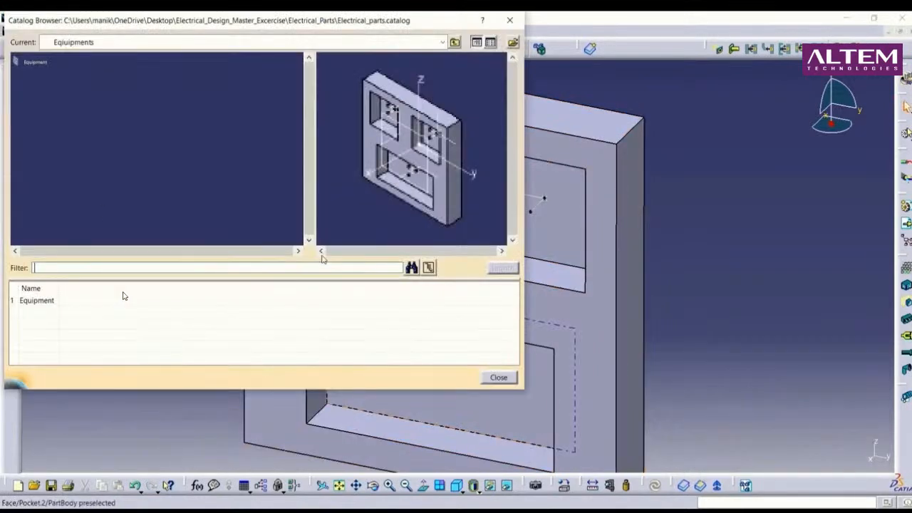
Insert two instances of ShellConnector_1 from the ShellConnector family into the assembly and close the Catalog Browser.
{"action": "left_click", "coordinate": [455, 43]}
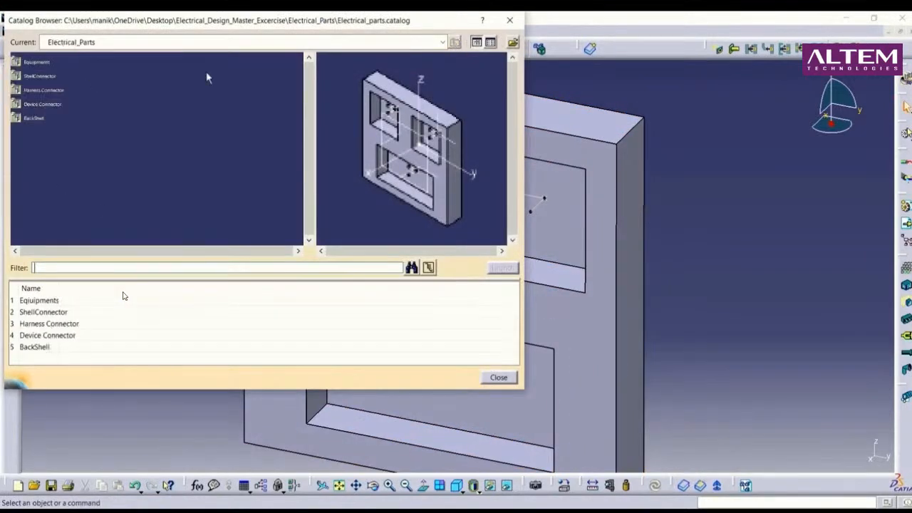
{"action": "double_click", "coordinate": [36, 75]}
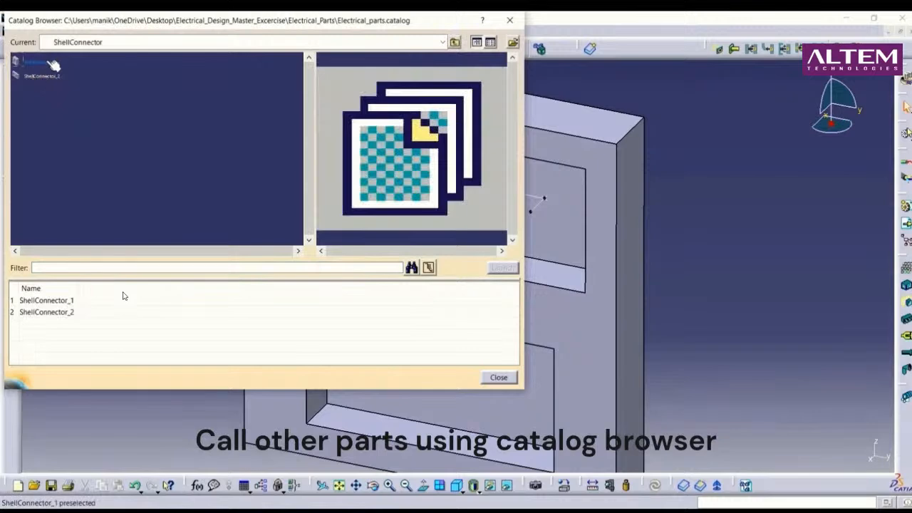
{"action": "double_click", "coordinate": [123, 298]}
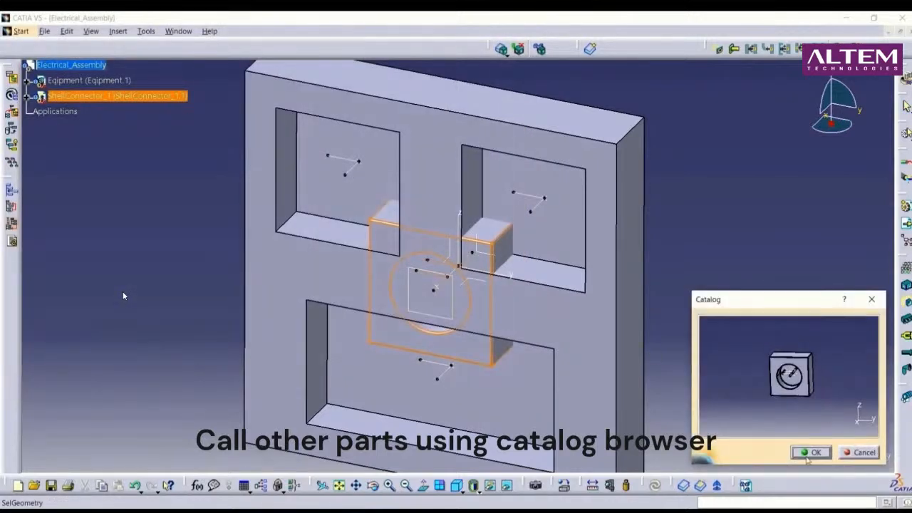
{"action": "left_click", "coordinate": [811, 453]}
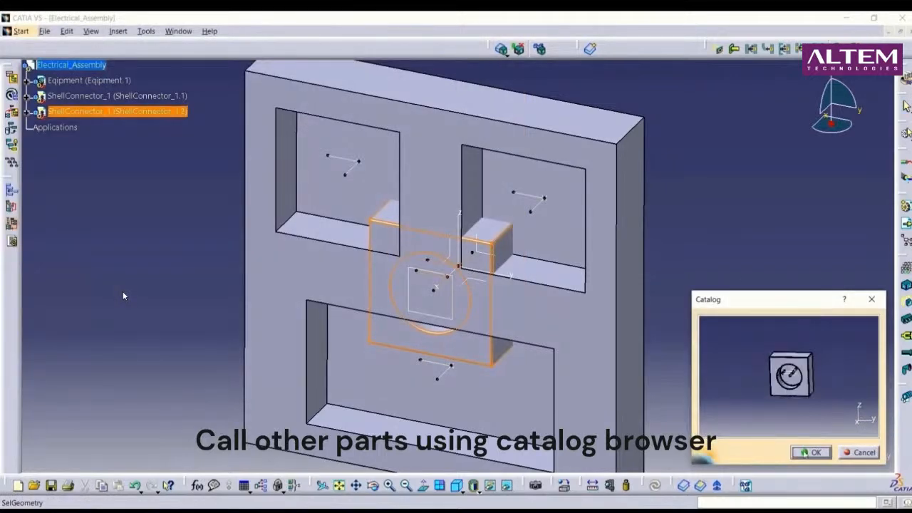
{"action": "left_click", "coordinate": [805, 453]}
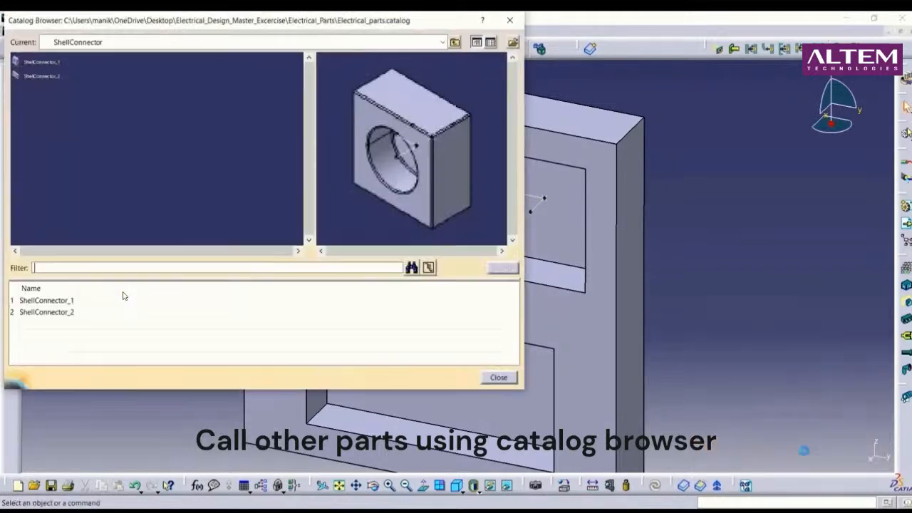
{"action": "left_click", "coordinate": [508, 21]}
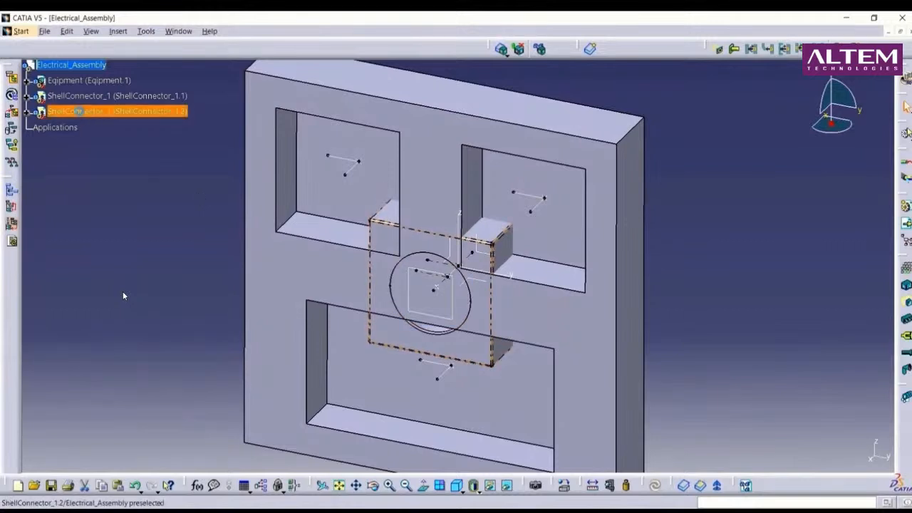
Move both ShellConnector_1 instances out of the equipment panel with the compass so they sit apart in front of it.
{"action": "right_click", "coordinate": [79, 111]}
{"action": "left_click", "coordinate": [795, 192]}
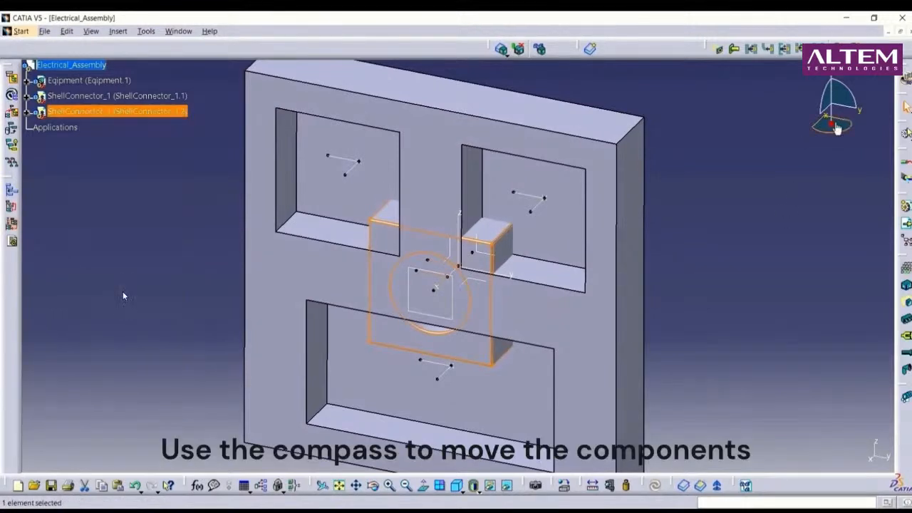
{"action": "left_click_drag", "start_coordinate": [834, 125], "coordinate": [245, 427]}
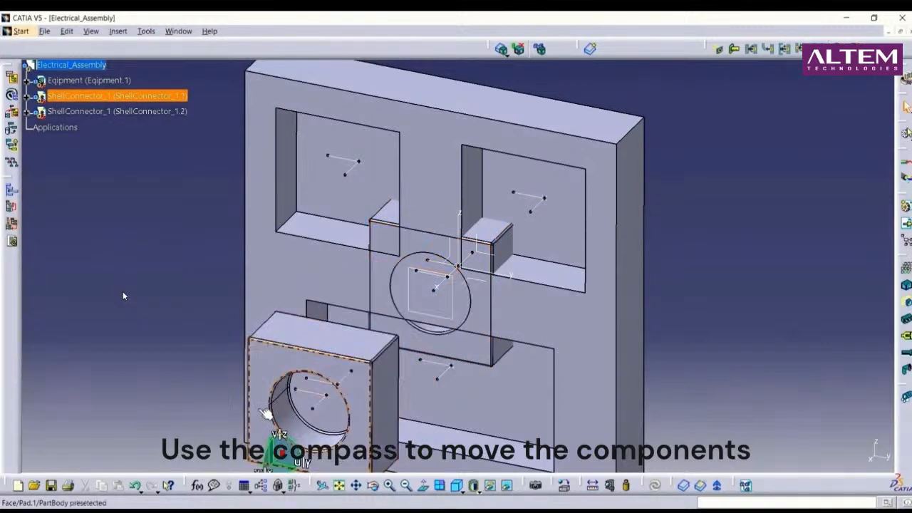
{"action": "middle_click_drag", "start_coordinate": [264, 416], "coordinate": [307, 356]}
{"action": "left_click_drag", "start_coordinate": [325, 395], "coordinate": [326, 394]}
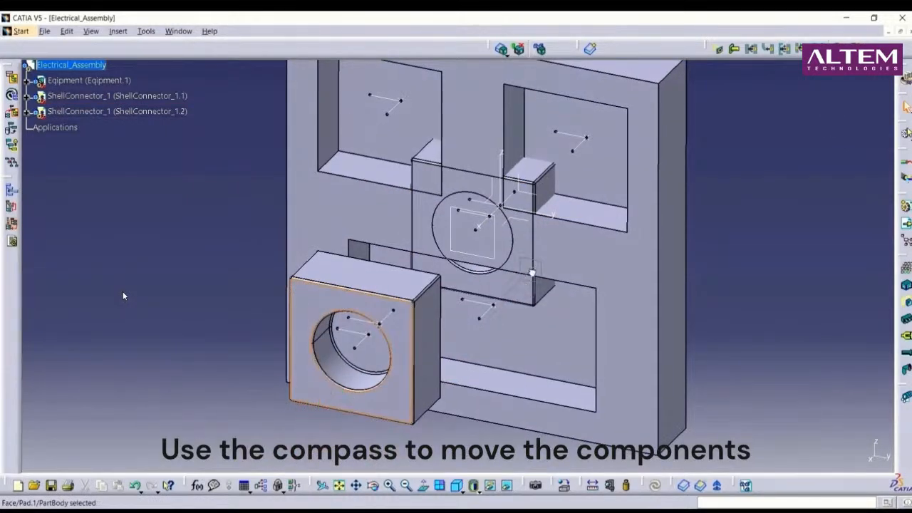
{"action": "left_click_drag", "start_coordinate": [533, 273], "coordinate": [702, 284]}
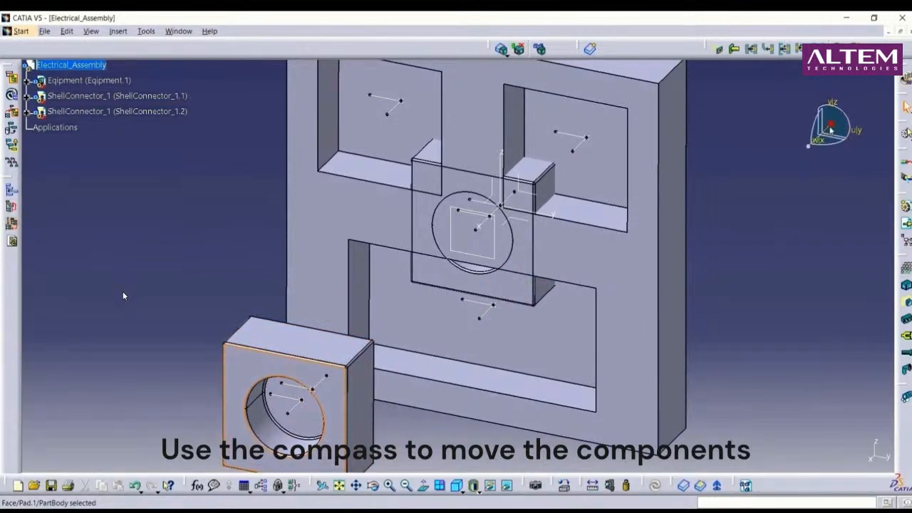
{"action": "left_click_drag", "start_coordinate": [831, 127], "coordinate": [790, 240]}
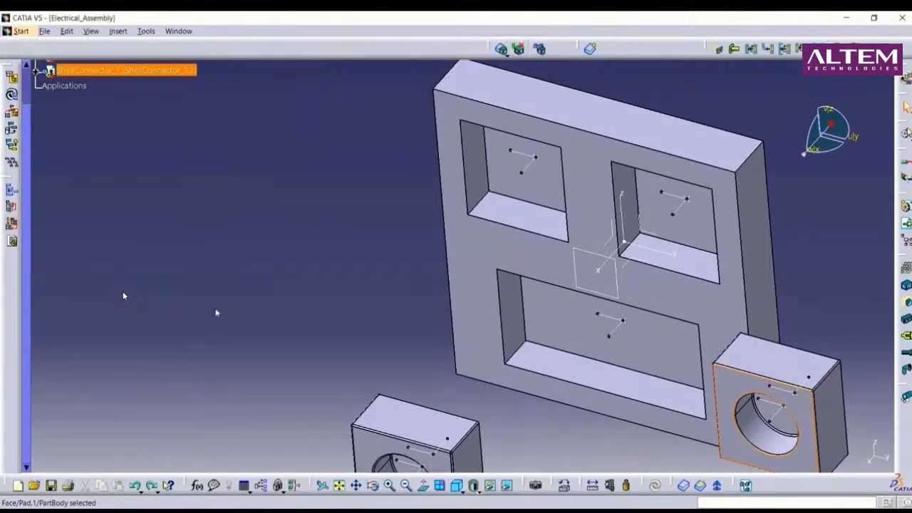
{"action": "middle_click_drag", "start_coordinate": [217, 312], "coordinate": [197, 311]}
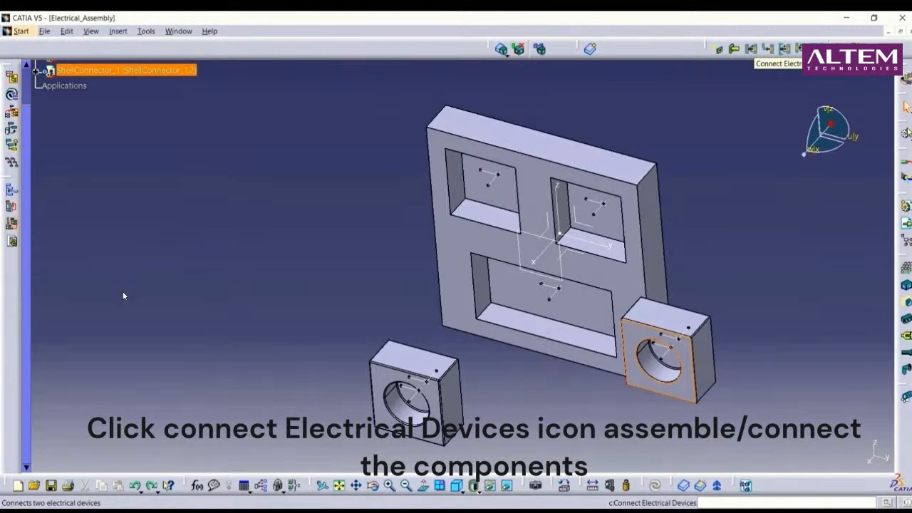
Connect the two ShellConnector_1 instances to the equipment's upper-left and upper-right cavities using Connect Electrical Devices.
{"action": "left_click", "coordinate": [753, 50]}
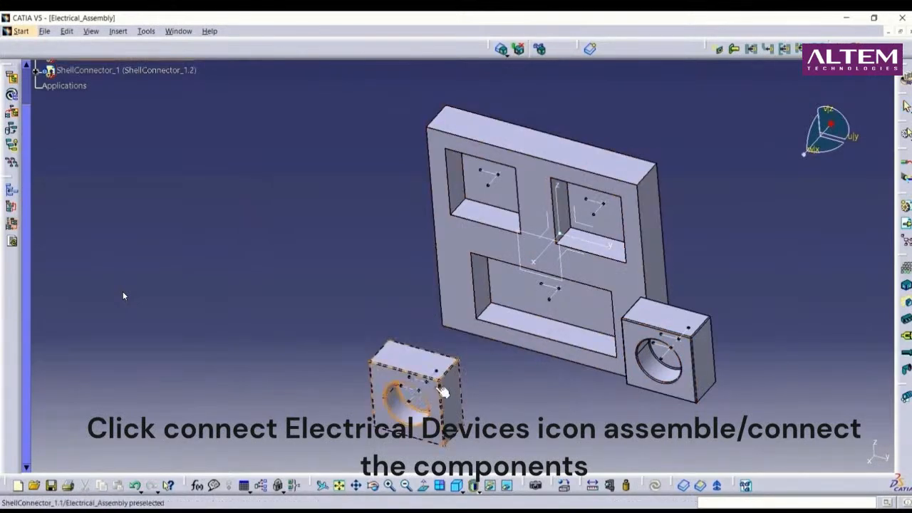
{"action": "left_click", "coordinate": [454, 400]}
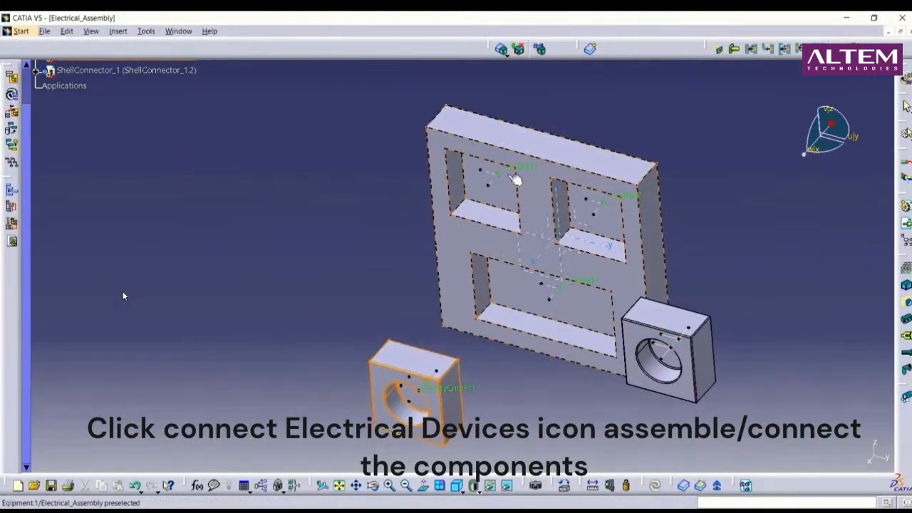
{"action": "left_click", "coordinate": [514, 179]}
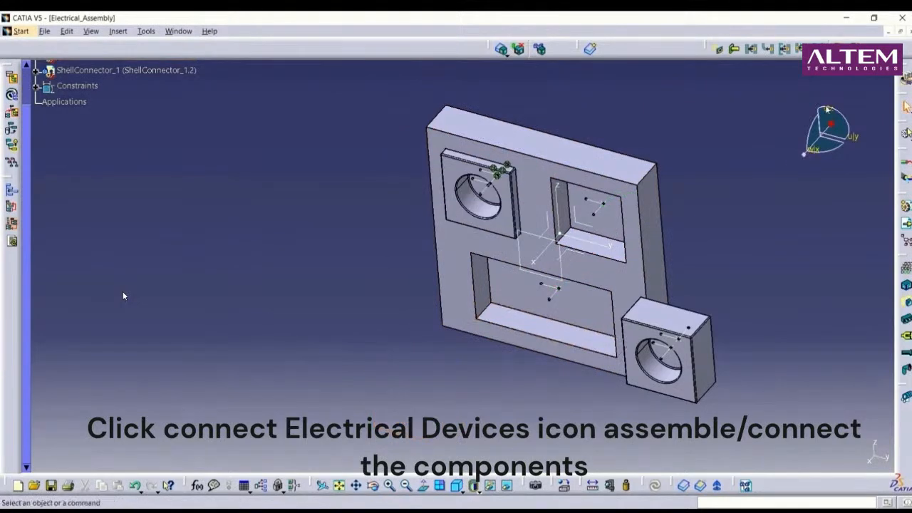
{"action": "left_click", "coordinate": [837, 50]}
{"action": "left_click", "coordinate": [689, 327]}
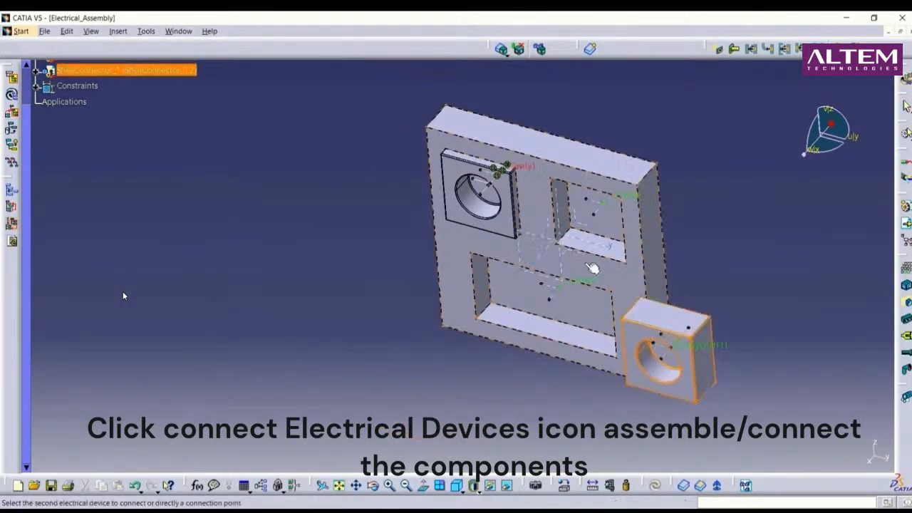
{"action": "left_click", "coordinate": [602, 203]}
{"action": "left_click", "coordinate": [590, 237]}
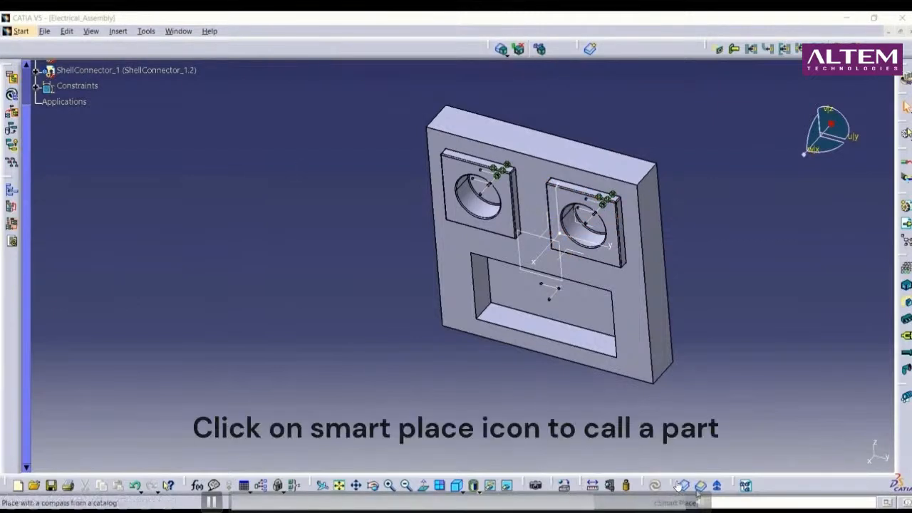
Smart Place ShellConnector_2 on the equipment's lower pocket face, then turn it horizontal and move it below the panel with the compass.
{"action": "left_click", "coordinate": [701, 486]}
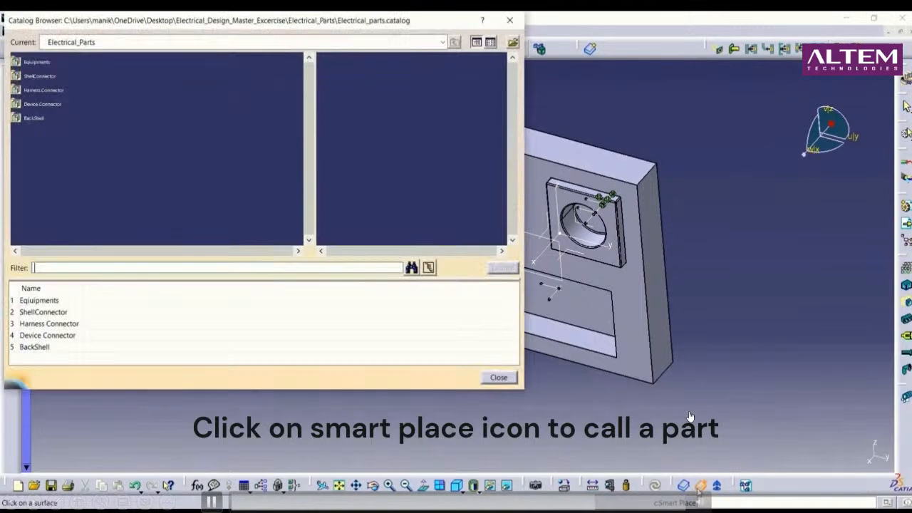
{"action": "double_click", "coordinate": [29, 76]}
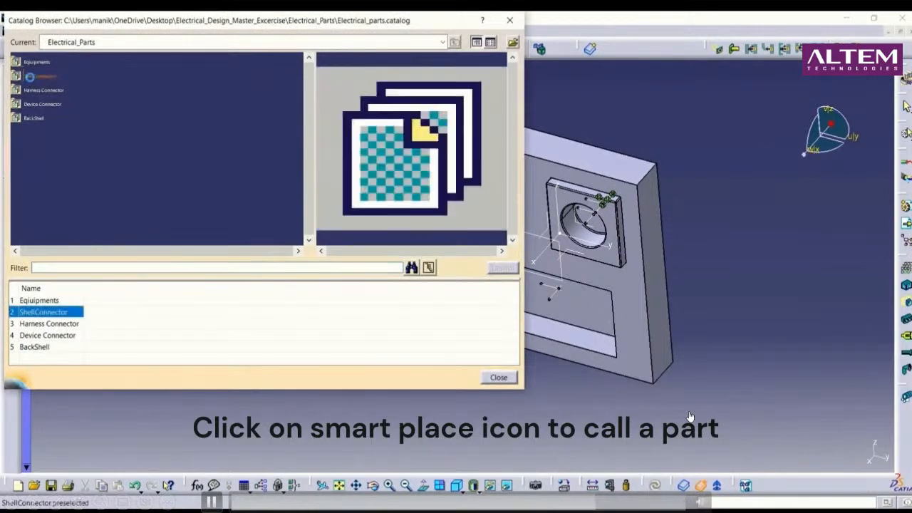
{"action": "left_click", "coordinate": [40, 77]}
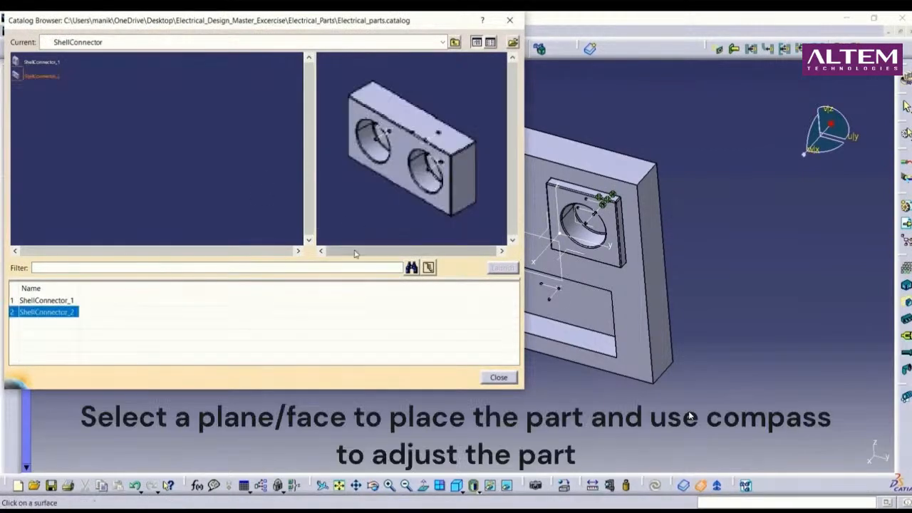
{"action": "left_click", "coordinate": [590, 311]}
{"action": "middle_click_drag", "start_coordinate": [605, 334], "coordinate": [673, 375]}
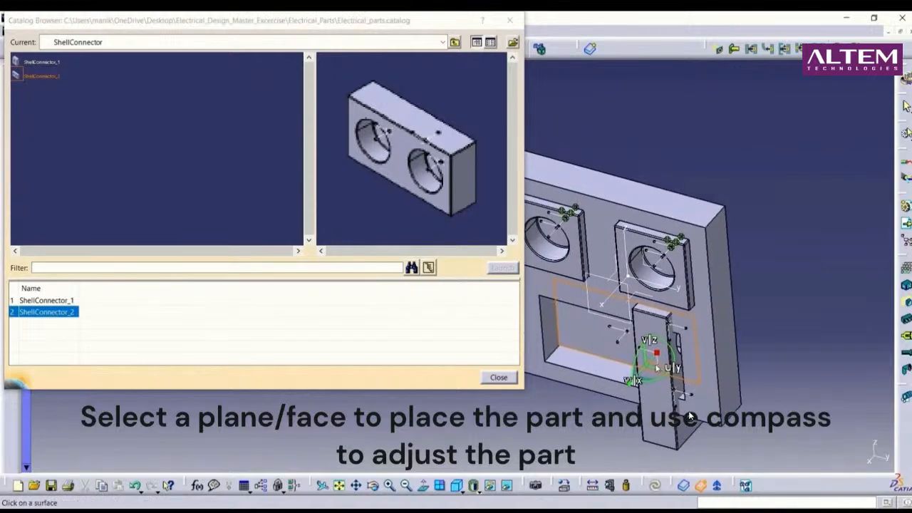
{"action": "left_click_drag", "start_coordinate": [669, 349], "coordinate": [661, 507]}
{"action": "left_click_drag", "start_coordinate": [655, 389], "coordinate": [585, 463]}
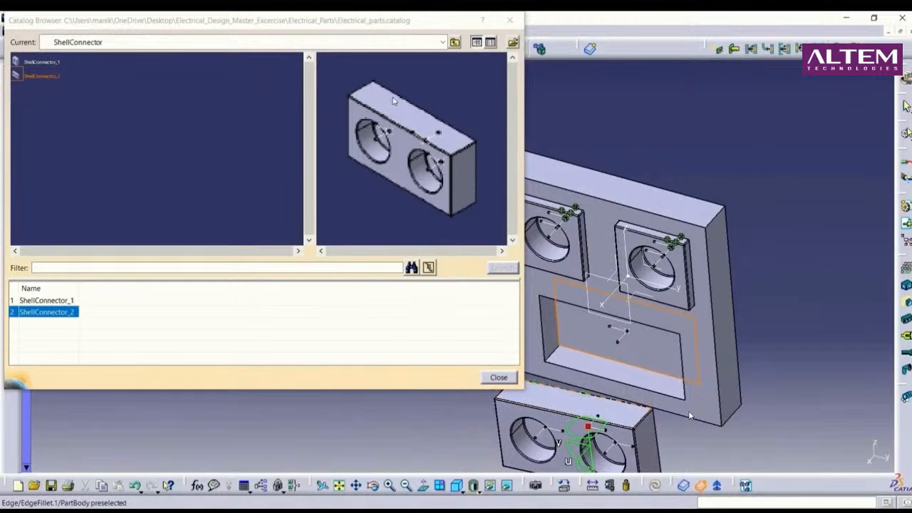
{"action": "left_click", "coordinate": [455, 42]}
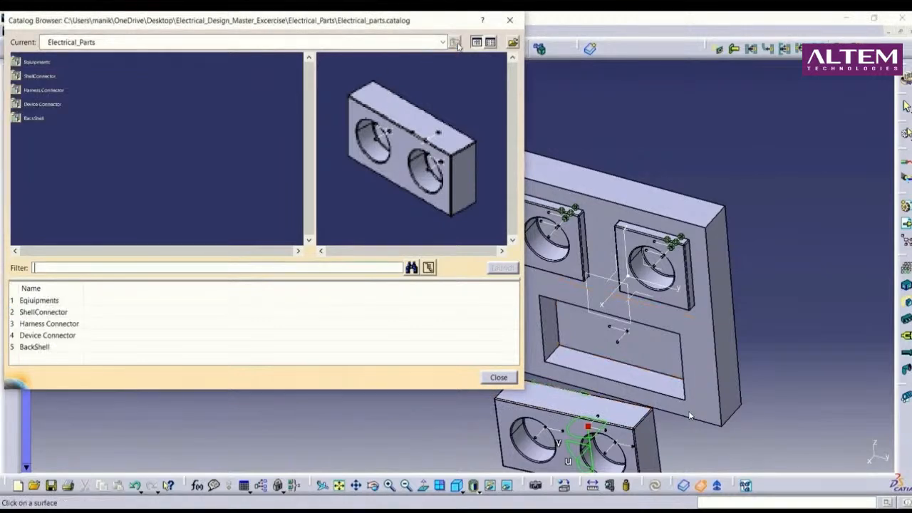
{"action": "left_click", "coordinate": [510, 20]}
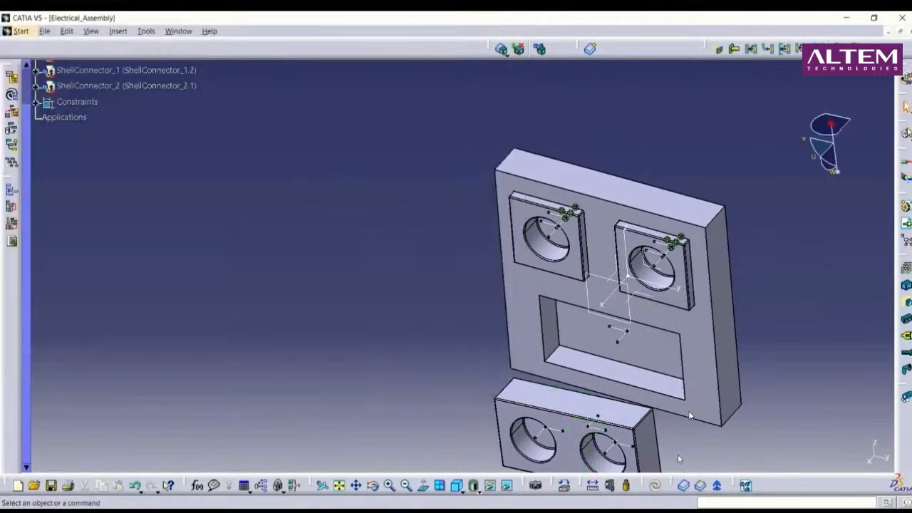
Insert two instances of CATELB_HarnessConnector from the catalog's Harness Connector family into the assembly.
{"action": "left_click", "coordinate": [685, 487]}
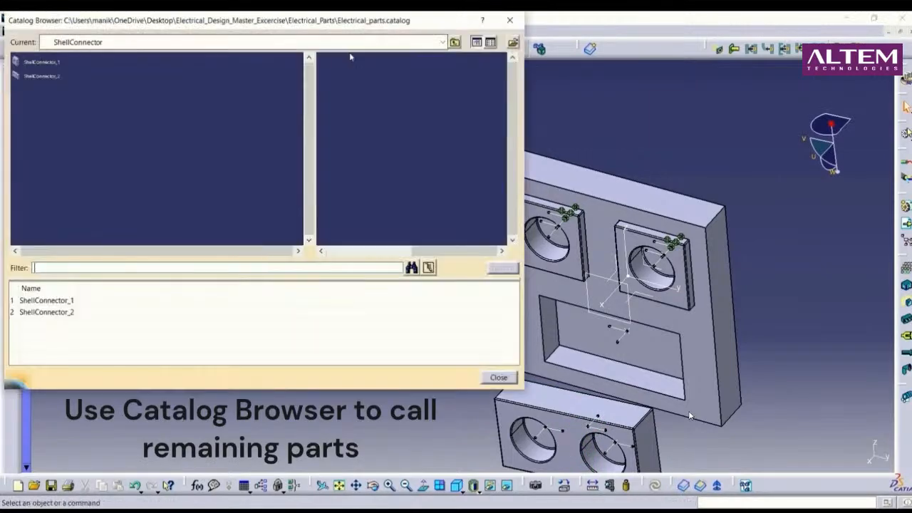
{"action": "left_click", "coordinate": [457, 42]}
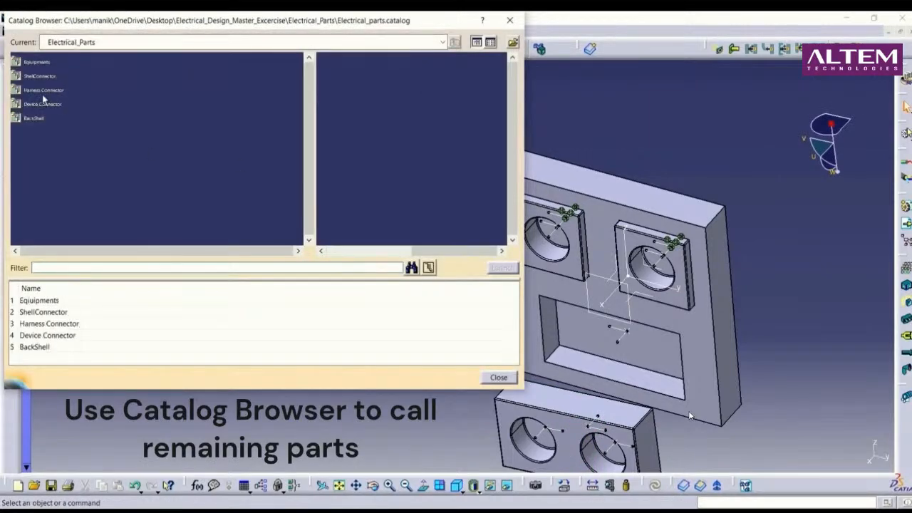
{"action": "double_click", "coordinate": [37, 90]}
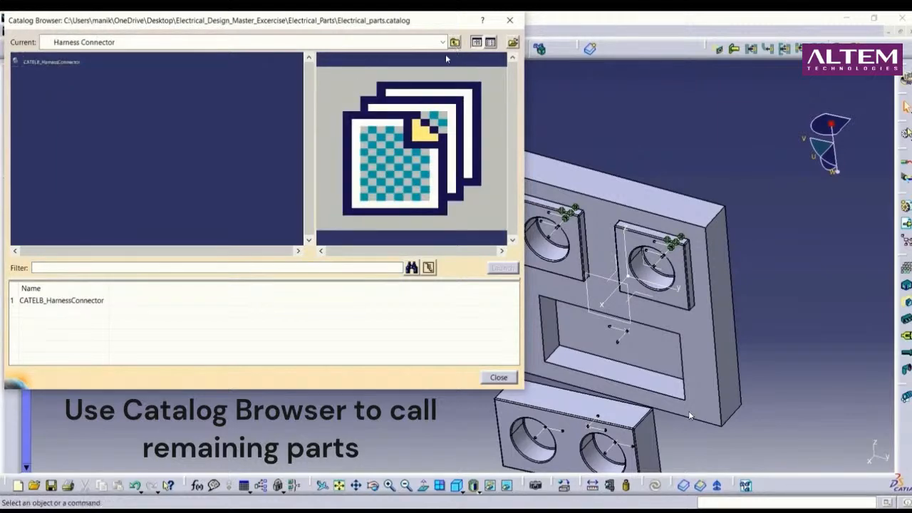
{"action": "left_click", "coordinate": [54, 69]}
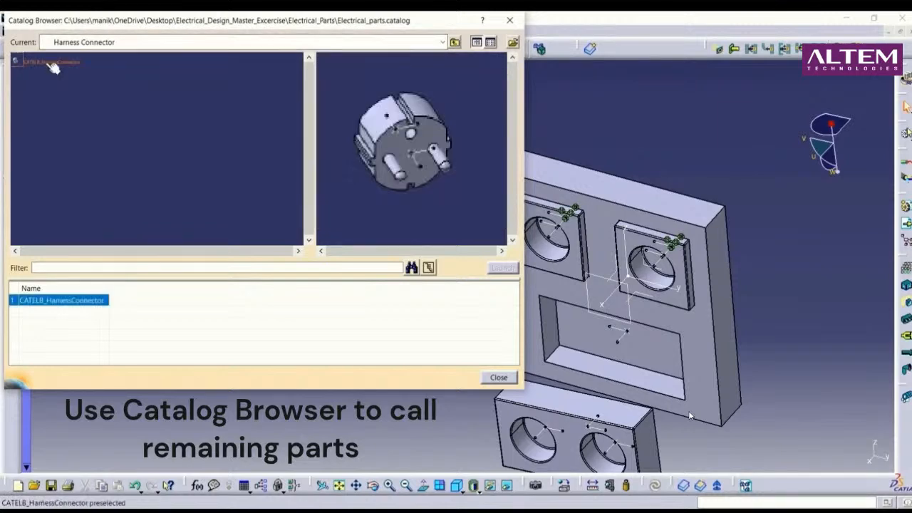
{"action": "double_click", "coordinate": [54, 68]}
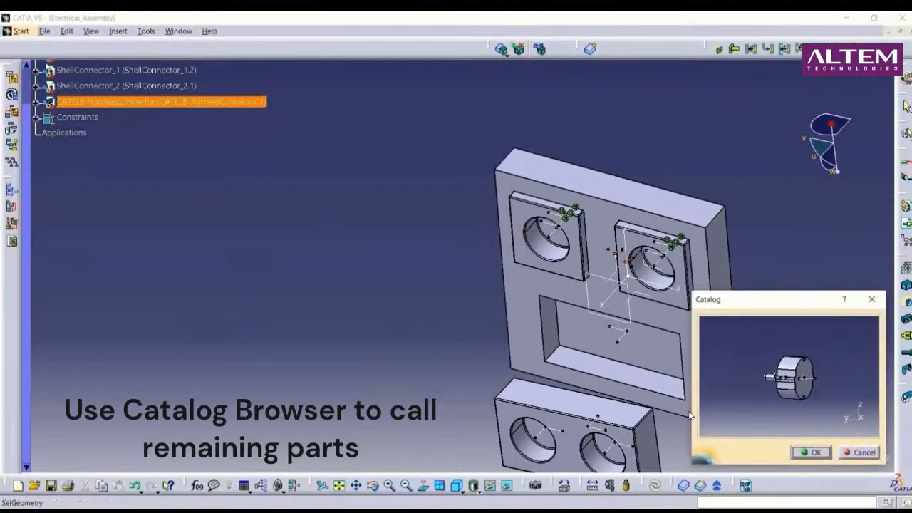
{"action": "left_click", "coordinate": [812, 452]}
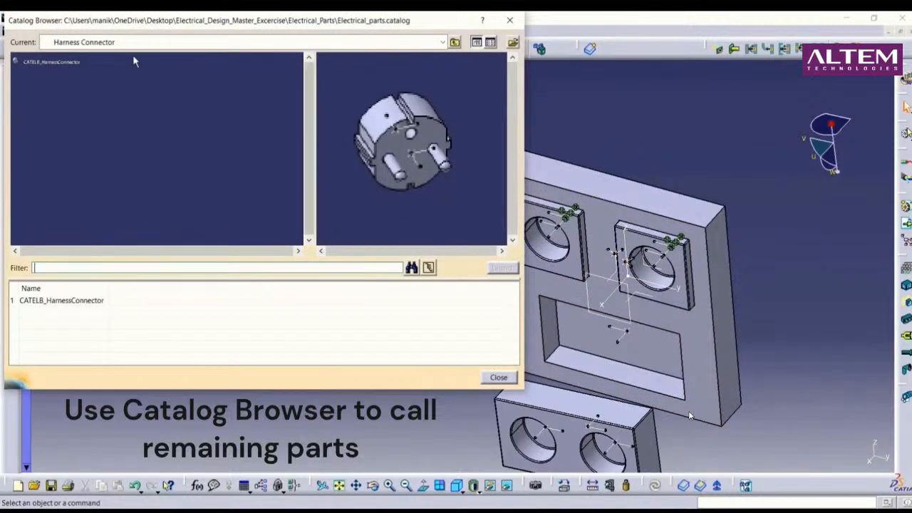
{"action": "double_click", "coordinate": [61, 68]}
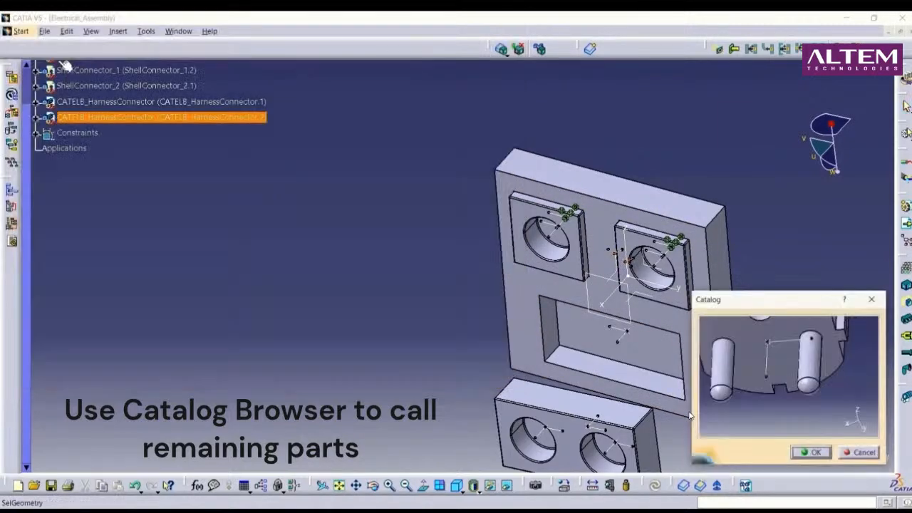
{"action": "left_click", "coordinate": [813, 452]}
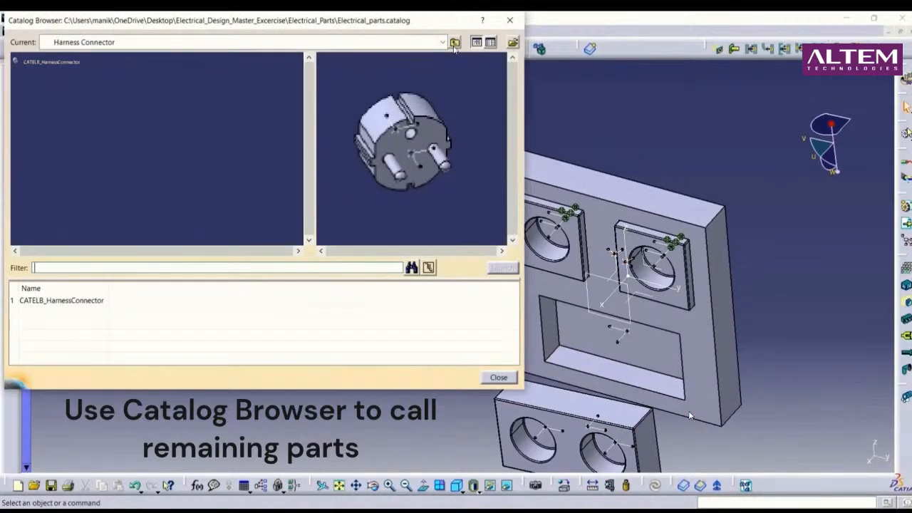
Insert four instances of CATELB_DeviceConnector from the catalog's Device Connector family into the assembly.
{"action": "left_click", "coordinate": [454, 44]}
{"action": "double_click", "coordinate": [43, 104]}
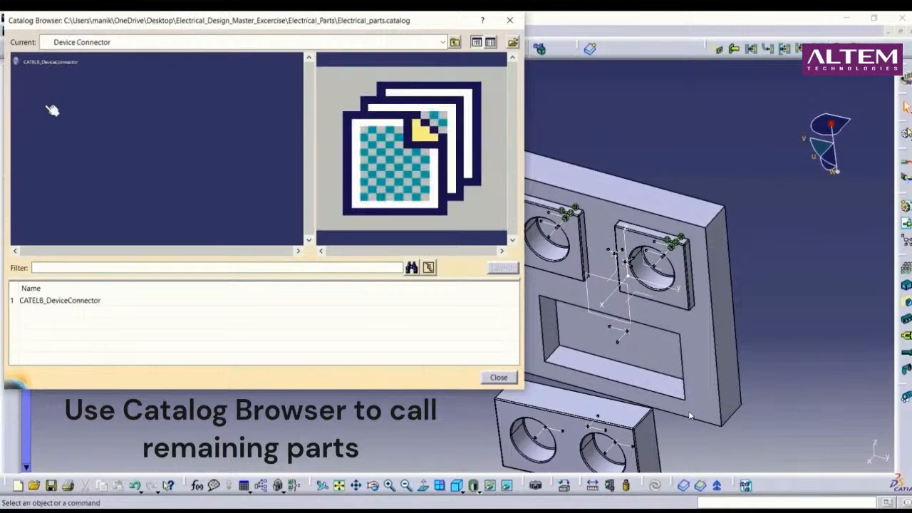
{"action": "double_click", "coordinate": [49, 63]}
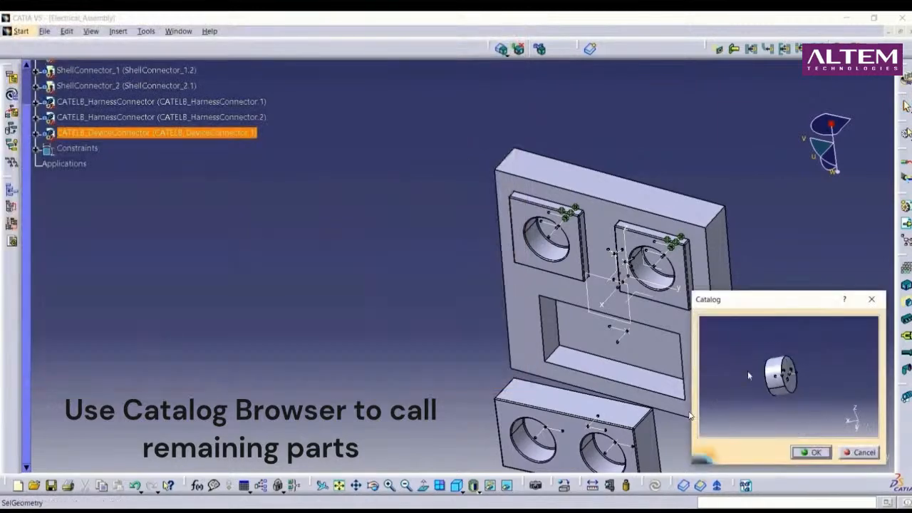
{"action": "left_click", "coordinate": [816, 453]}
{"action": "double_click", "coordinate": [55, 64]}
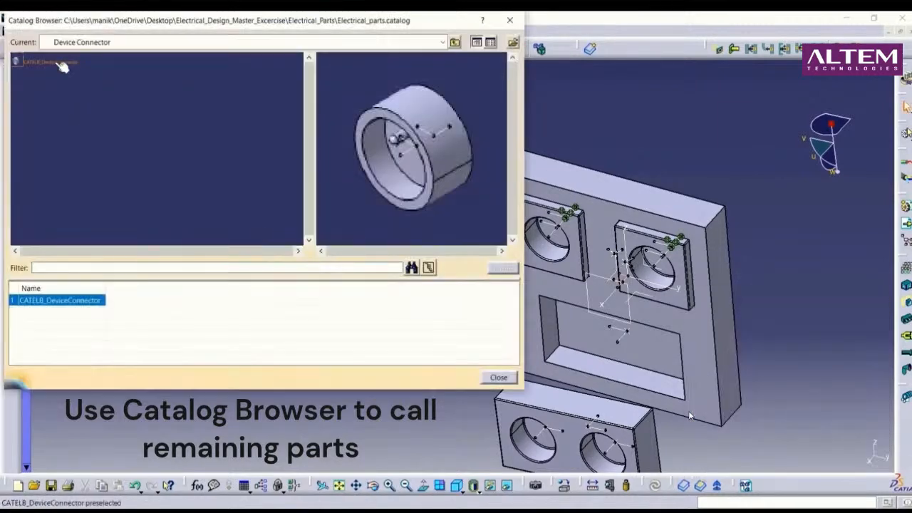
{"action": "left_click", "coordinate": [817, 452]}
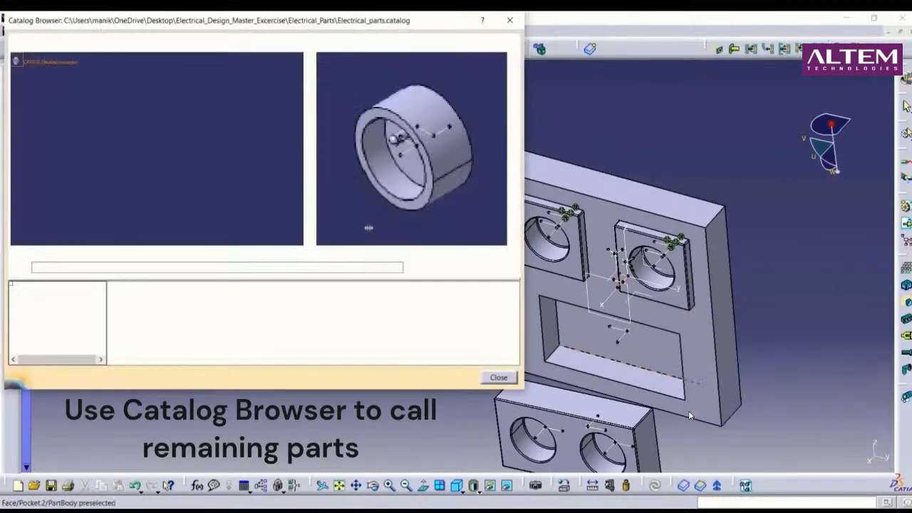
{"action": "double_click", "coordinate": [54, 61]}
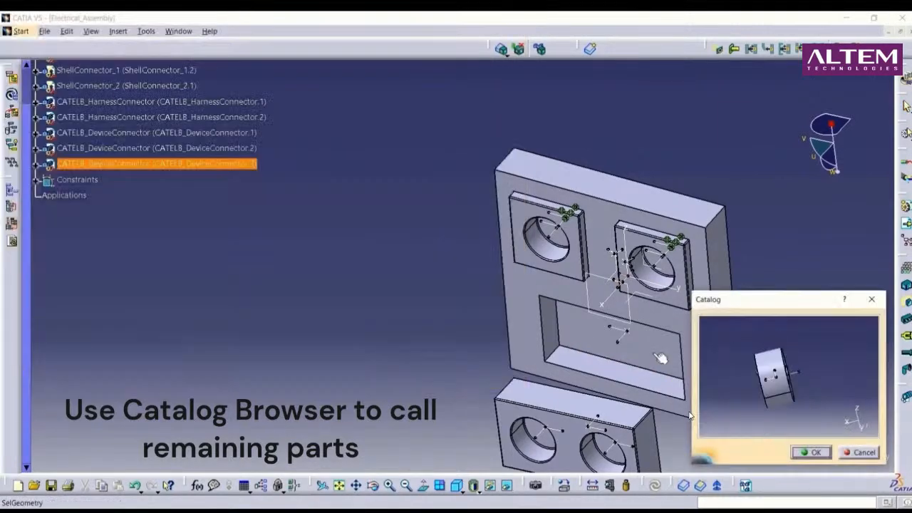
{"action": "left_click", "coordinate": [813, 452]}
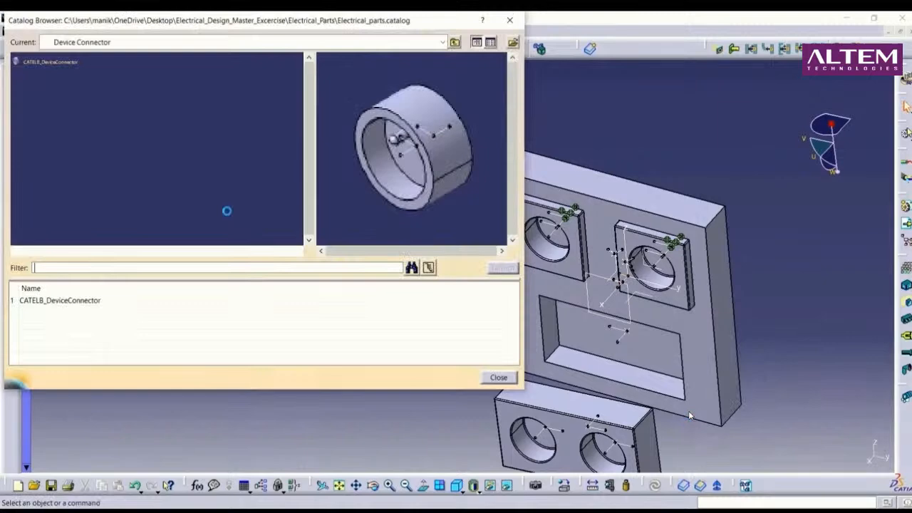
{"action": "double_click", "coordinate": [54, 62]}
{"action": "left_click", "coordinate": [812, 452]}
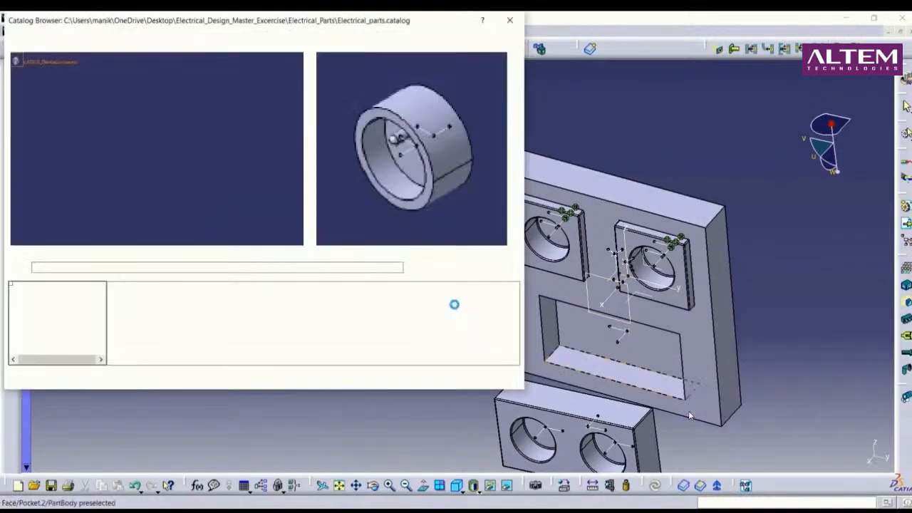
Insert two instances of CATELB_Backshell from the catalog's BackShell family into the assembly.
{"action": "left_click", "coordinate": [454, 42]}
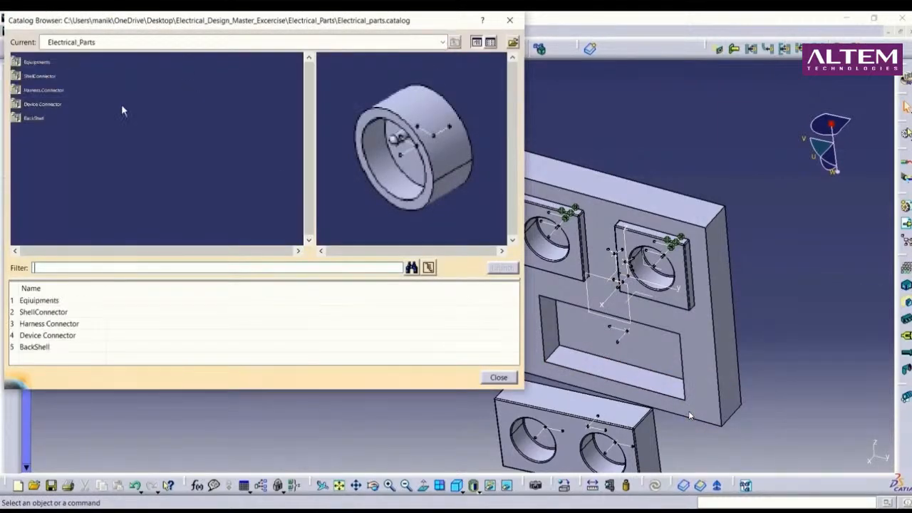
{"action": "double_click", "coordinate": [26, 119]}
{"action": "double_click", "coordinate": [39, 62]}
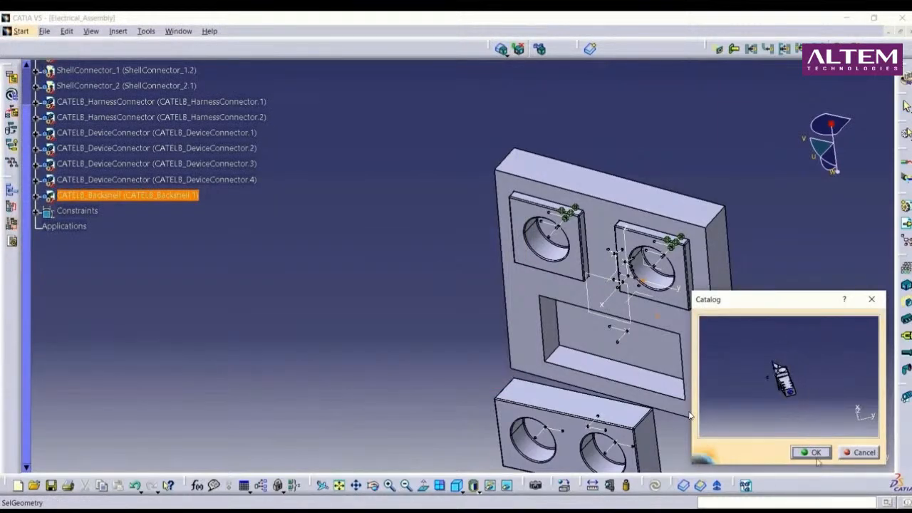
{"action": "left_click", "coordinate": [817, 455]}
{"action": "double_click", "coordinate": [39, 62]}
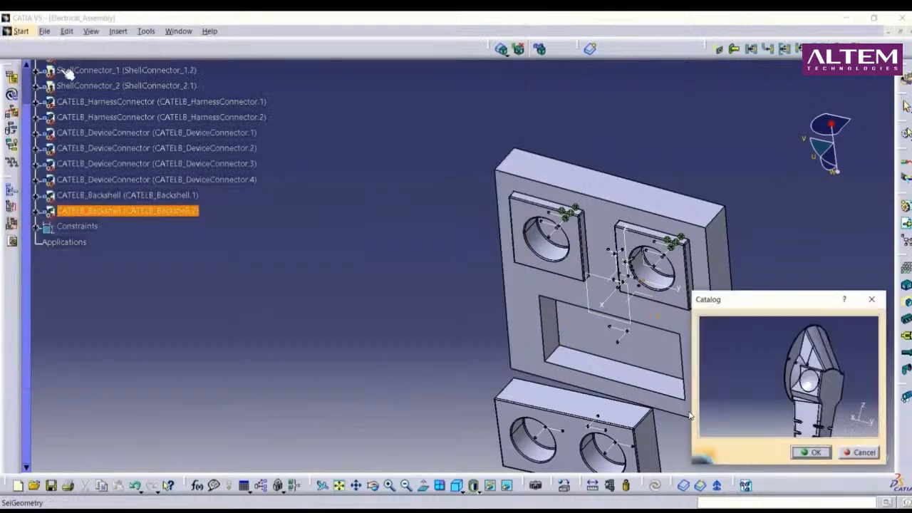
{"action": "key", "text": "Return"}
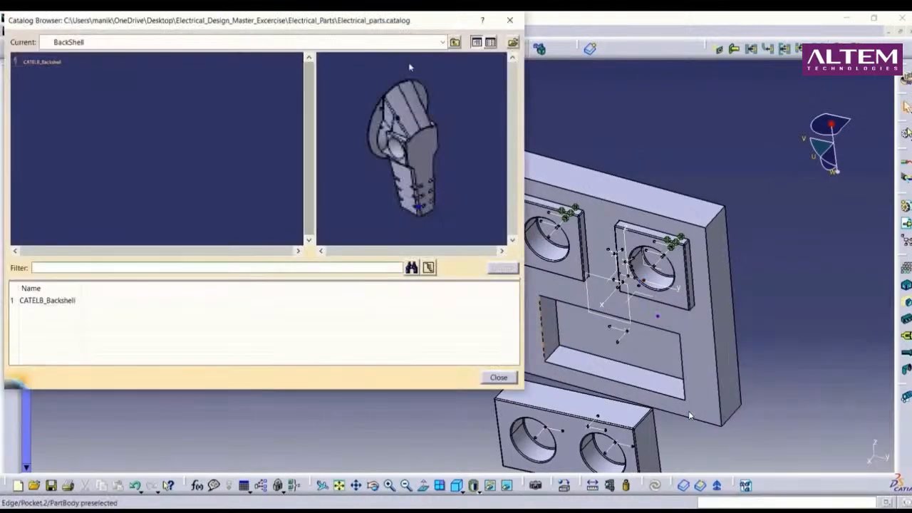
{"action": "left_click", "coordinate": [503, 20]}
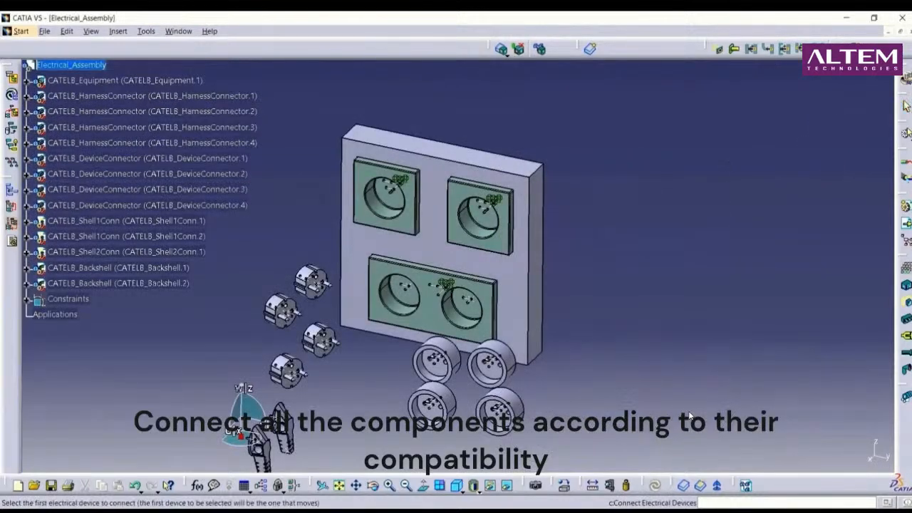
Connect the four device connectors to the upper-left and upper-right shell cavities and both cavities of the lower double shell using Connect Electrical Devices.
{"action": "left_click", "coordinate": [436, 360]}
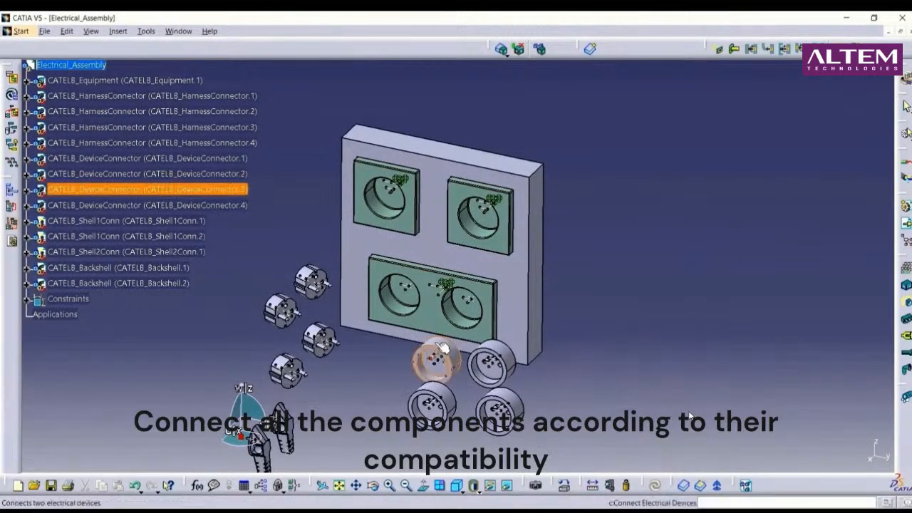
{"action": "left_click", "coordinate": [421, 187]}
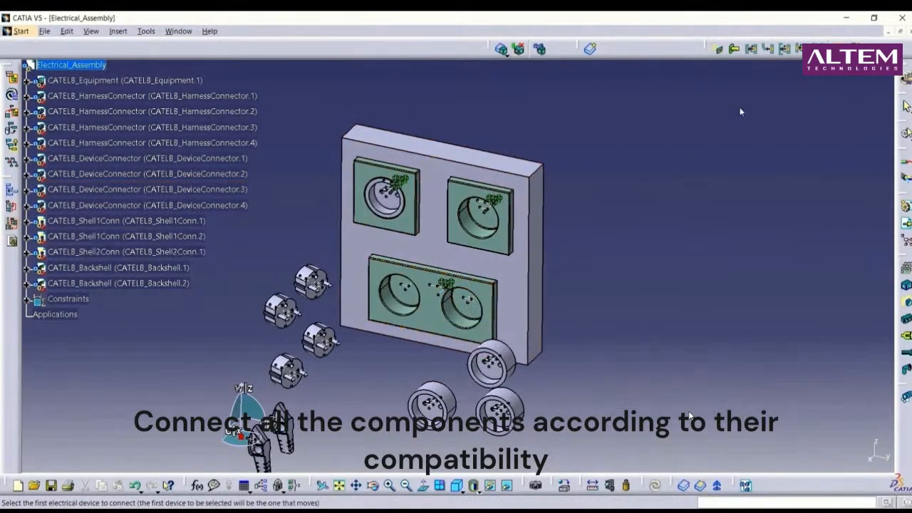
{"action": "left_click", "coordinate": [493, 362]}
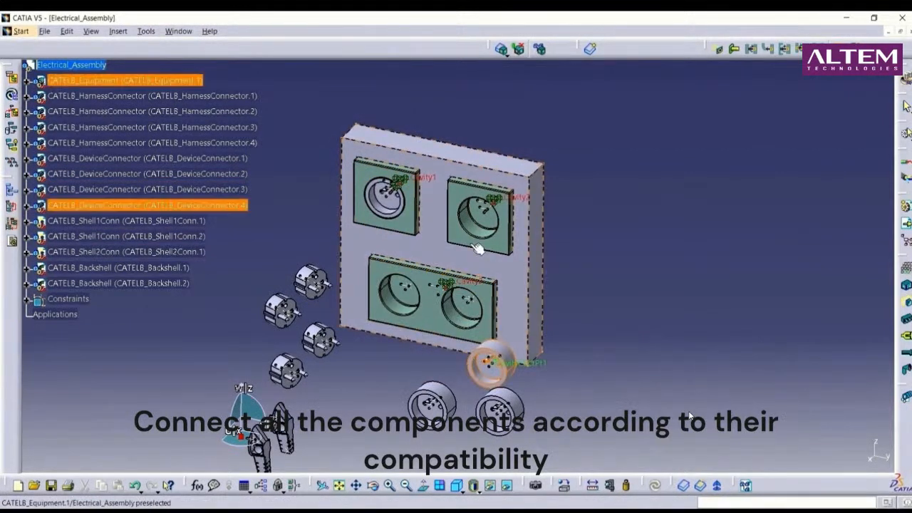
{"action": "left_click", "coordinate": [503, 214]}
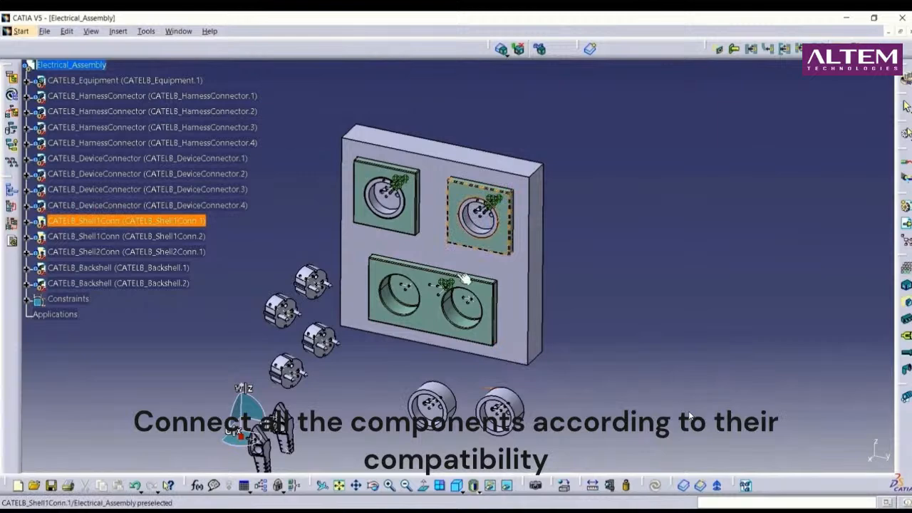
{"action": "left_click", "coordinate": [517, 404]}
{"action": "left_click", "coordinate": [489, 300]}
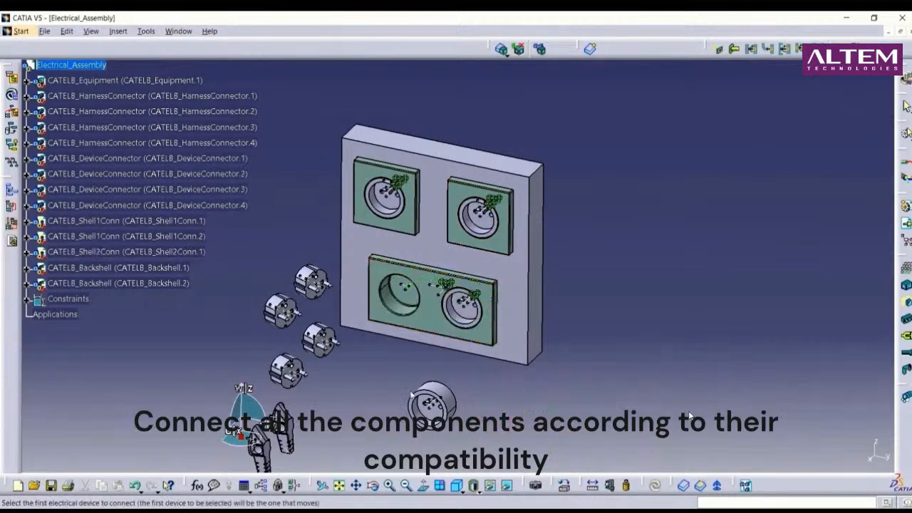
{"action": "left_click", "coordinate": [436, 397]}
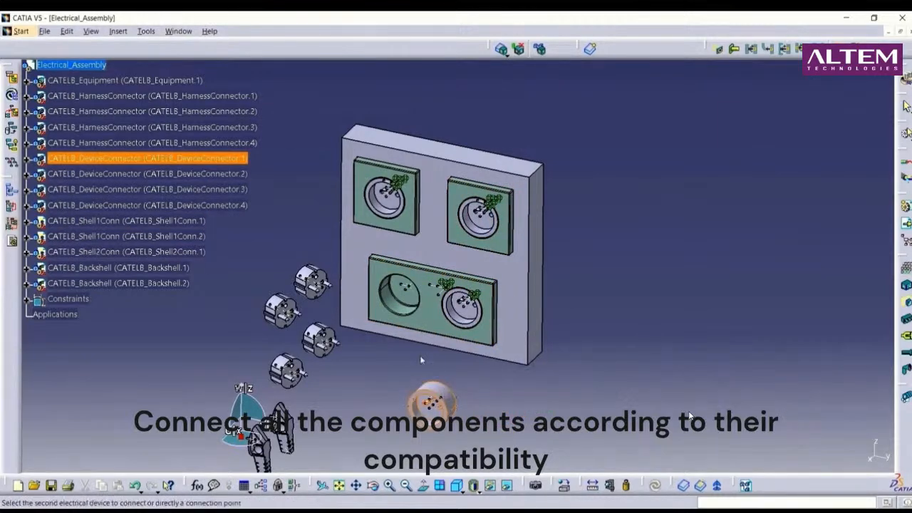
{"action": "left_click", "coordinate": [420, 285]}
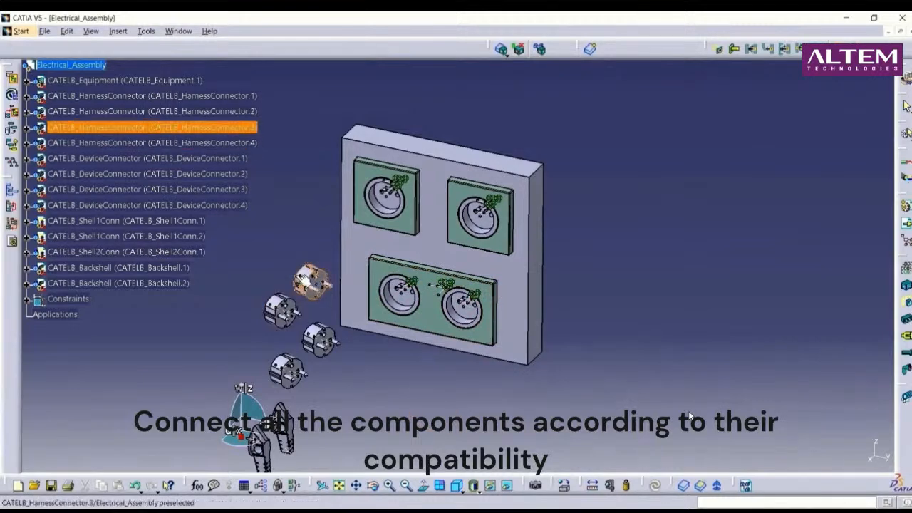
Connect the uppermost loose harness connector to the device connector in the lower double shell's left cavity.
{"action": "left_click", "coordinate": [307, 279]}
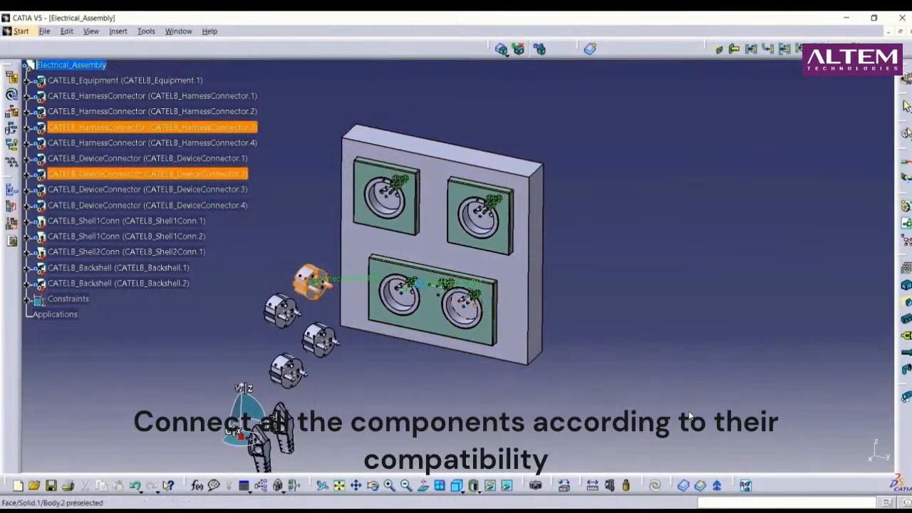
{"action": "left_click", "coordinate": [479, 300]}
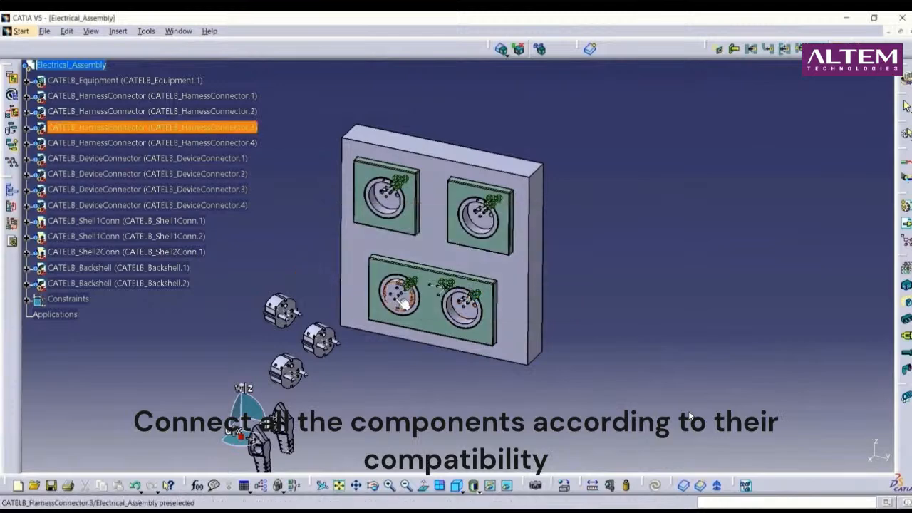
Connect the uppermost loose plug to the right socket of the lower double plate, accepting the differing pin counts.
{"action": "left_click", "coordinate": [281, 309]}
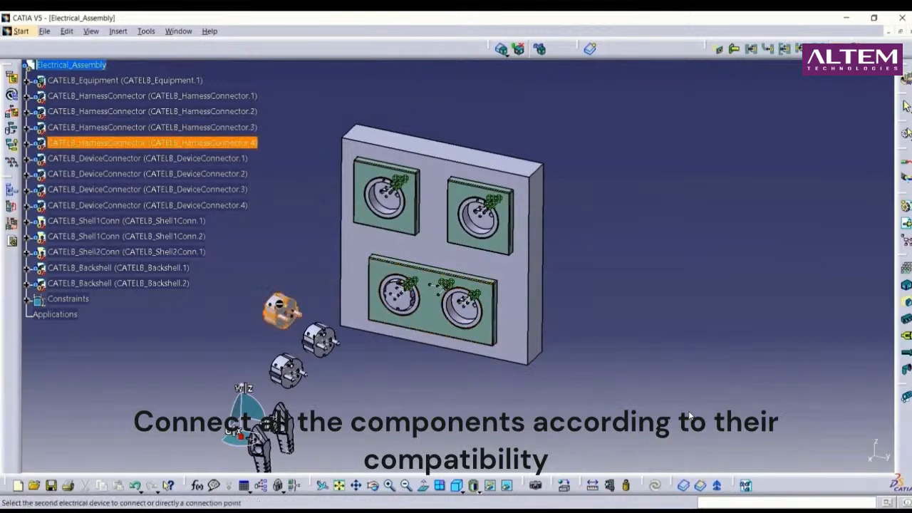
{"action": "middle_click_drag", "start_coordinate": [383, 422], "coordinate": [391, 385]}
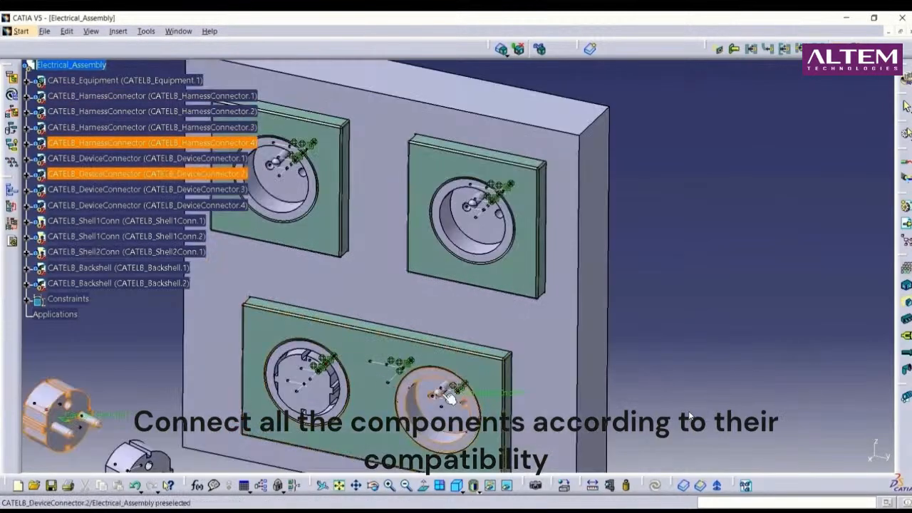
{"action": "left_click", "coordinate": [481, 404]}
{"action": "left_click", "coordinate": [489, 298]}
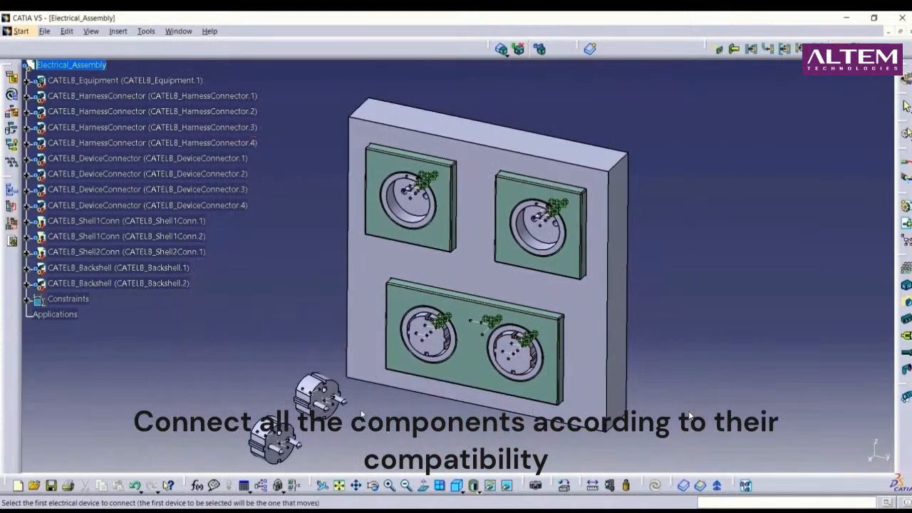
Connect the two remaining plugs to the upper-left and upper-right wall sockets, accepting the differing pin counts.
{"action": "left_click", "coordinate": [305, 383]}
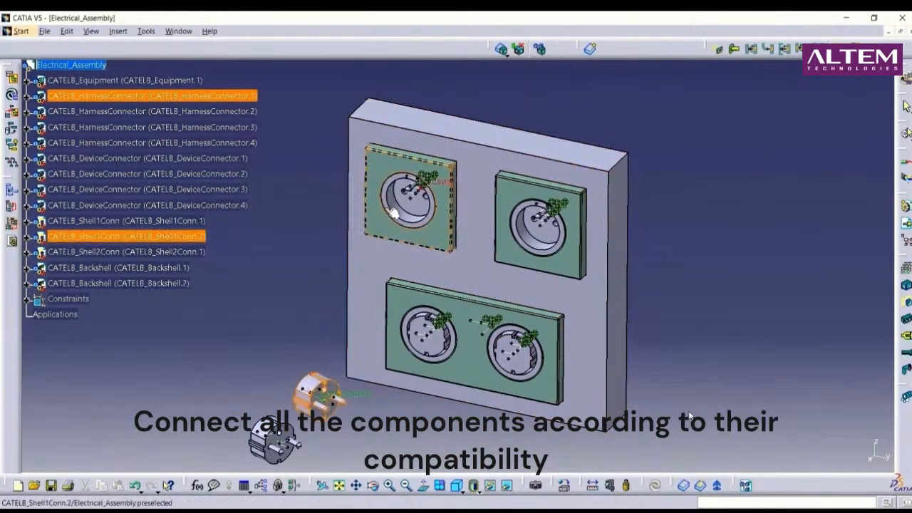
{"action": "left_click", "coordinate": [401, 210]}
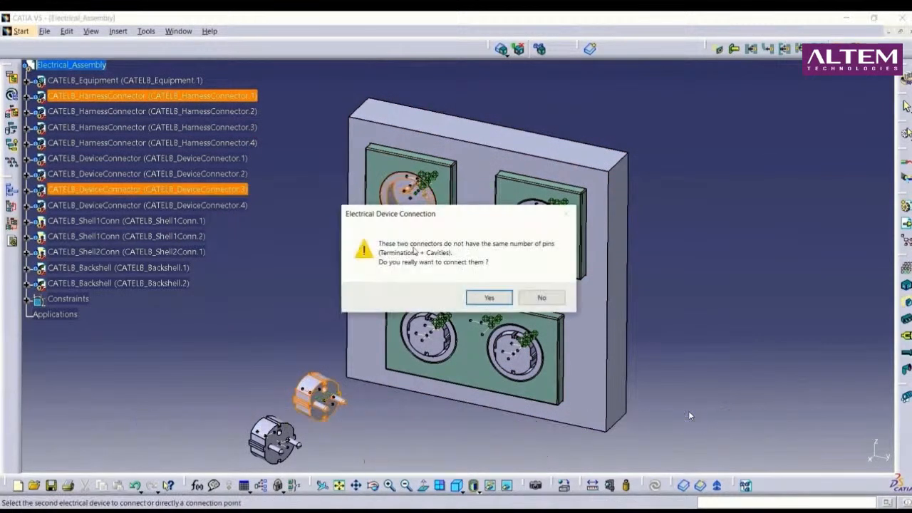
{"action": "left_click", "coordinate": [479, 293]}
{"action": "left_click", "coordinate": [265, 442]}
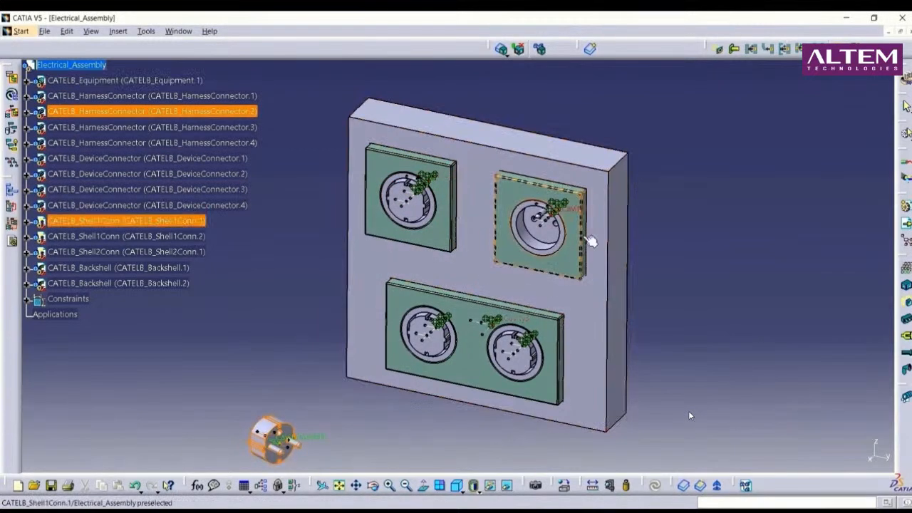
{"action": "left_click", "coordinate": [540, 228]}
{"action": "left_click", "coordinate": [481, 295]}
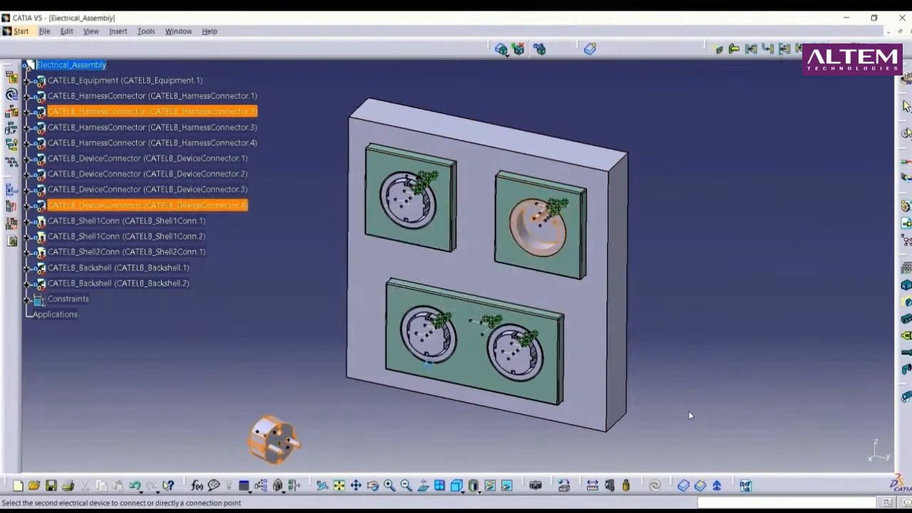
Detach the compass from the area beside the backshells and park it clear of the assembly.
{"action": "middle_click_drag", "start_coordinate": [429, 375], "coordinate": [427, 248]}
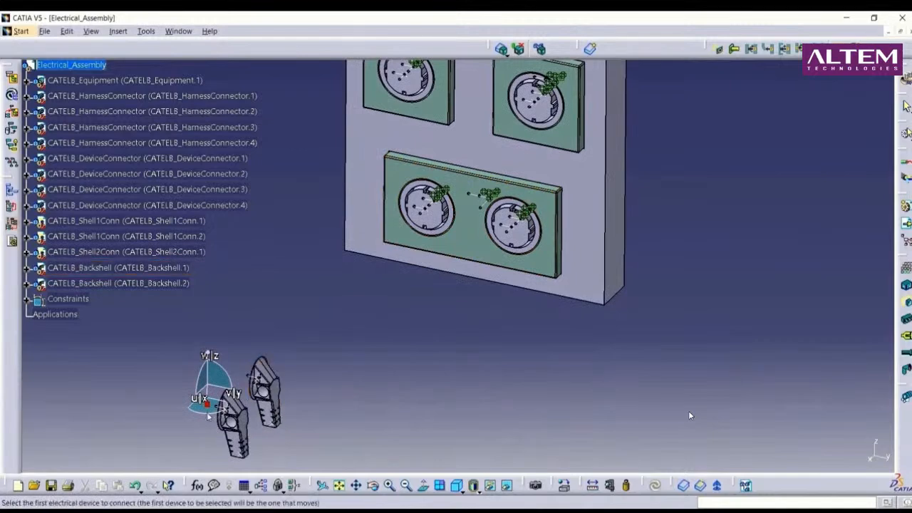
{"action": "left_click_drag", "start_coordinate": [207, 405], "coordinate": [216, 404]}
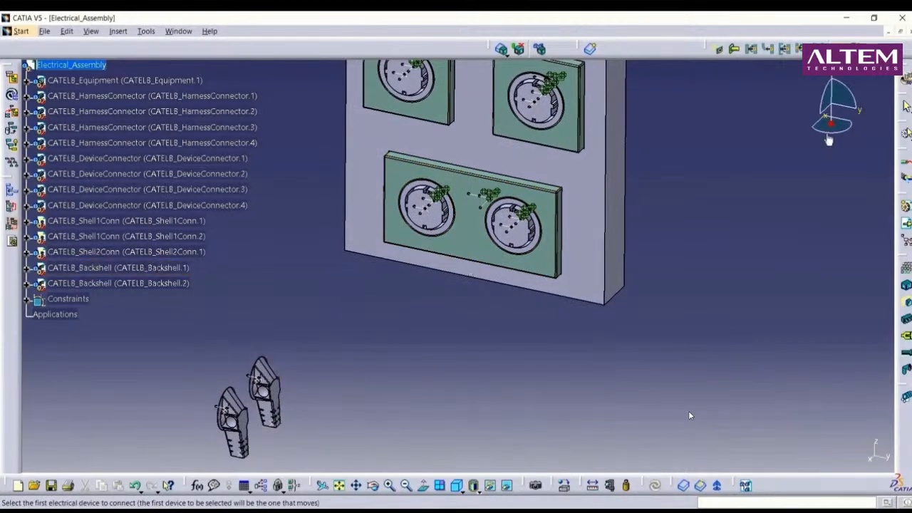
{"action": "right_click", "coordinate": [829, 140]}
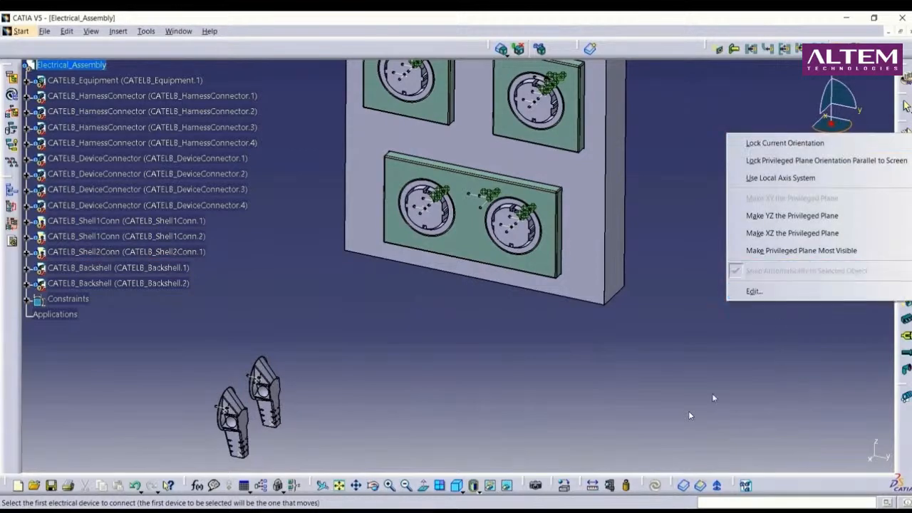
{"action": "left_click", "coordinate": [713, 398]}
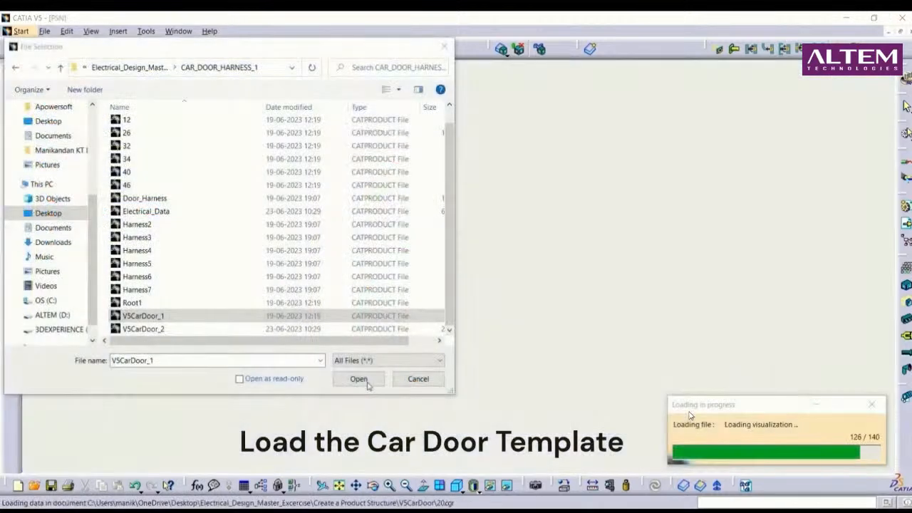
Open the V5CarDoor_1 product from the CAR_DOOR_HARNESS_1 folder.
{"action": "left_click", "coordinate": [359, 379]}
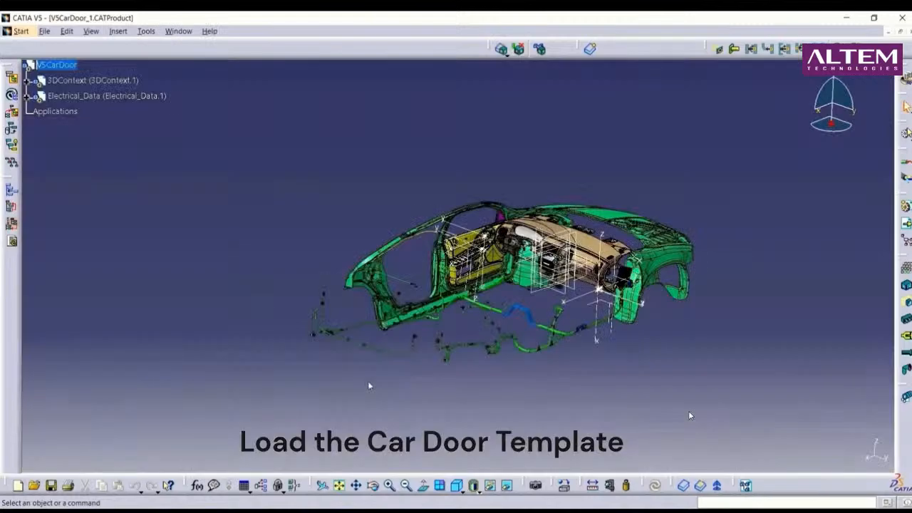
{"action": "middle_click_drag", "start_coordinate": [437, 385], "coordinate": [443, 312]}
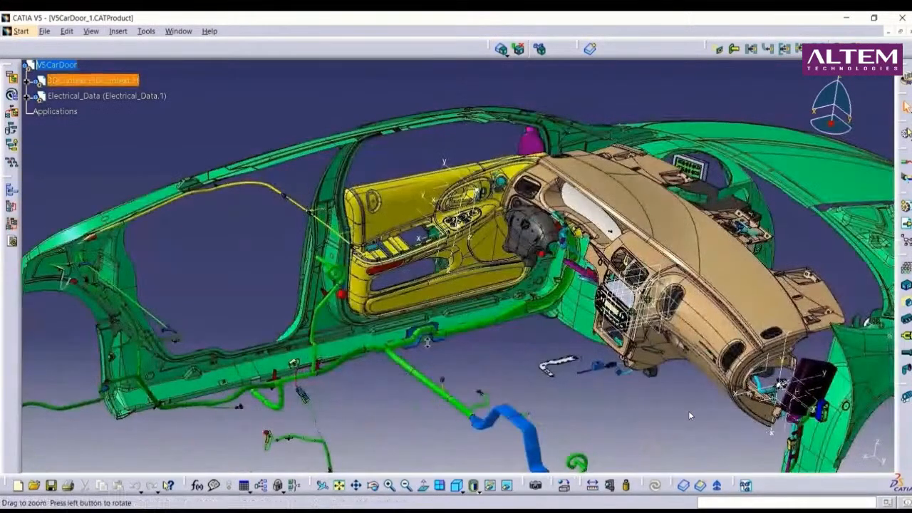
{"action": "middle_click_drag", "start_coordinate": [428, 343], "coordinate": [426, 384]}
{"action": "middle_click_drag", "start_coordinate": [368, 355], "coordinate": [399, 360]}
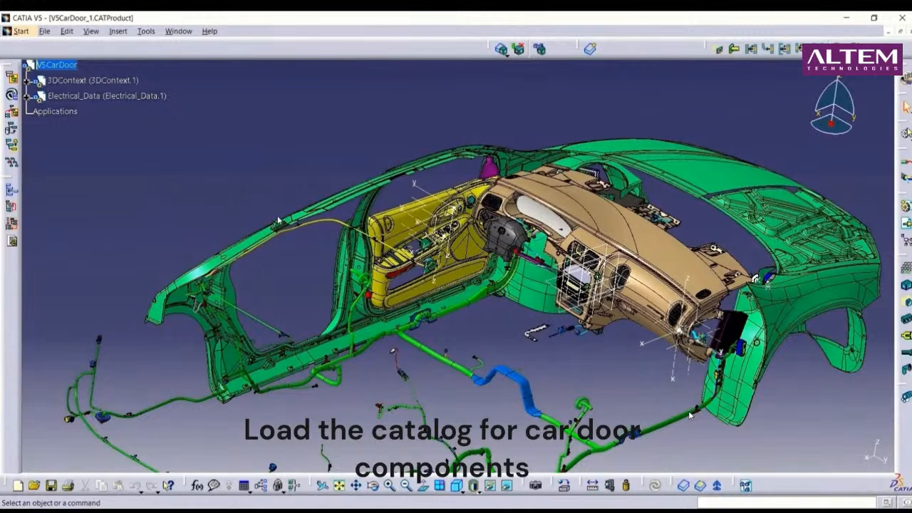
Load CarDoorCatalog from the nested Catalog folder of Electrical_Design_Master_Excercise into the Catalog Browser.
{"action": "left_click", "coordinate": [682, 485]}
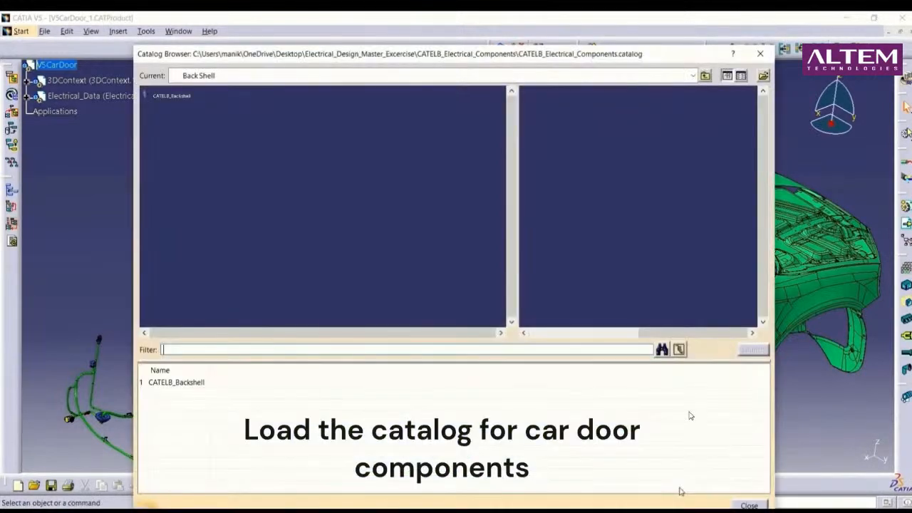
{"action": "left_click", "coordinate": [763, 76]}
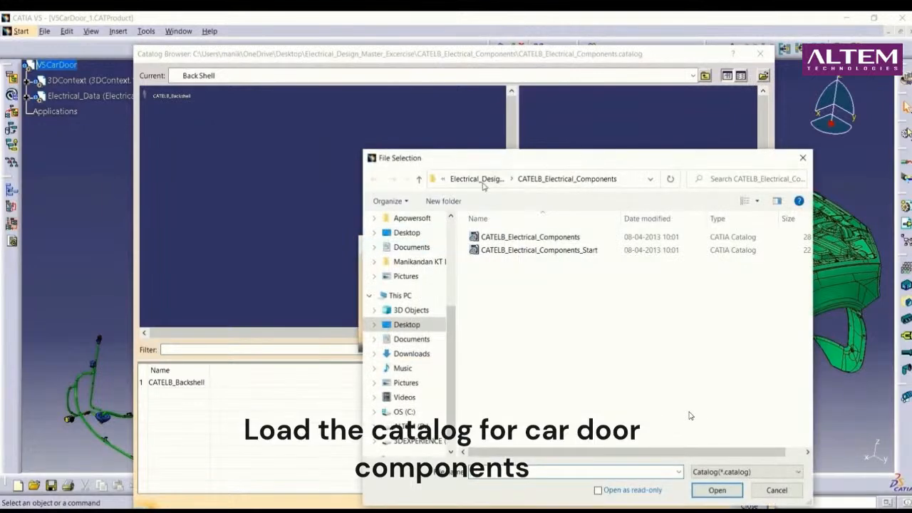
{"action": "left_click", "coordinate": [478, 179]}
{"action": "double_click", "coordinate": [516, 262]}
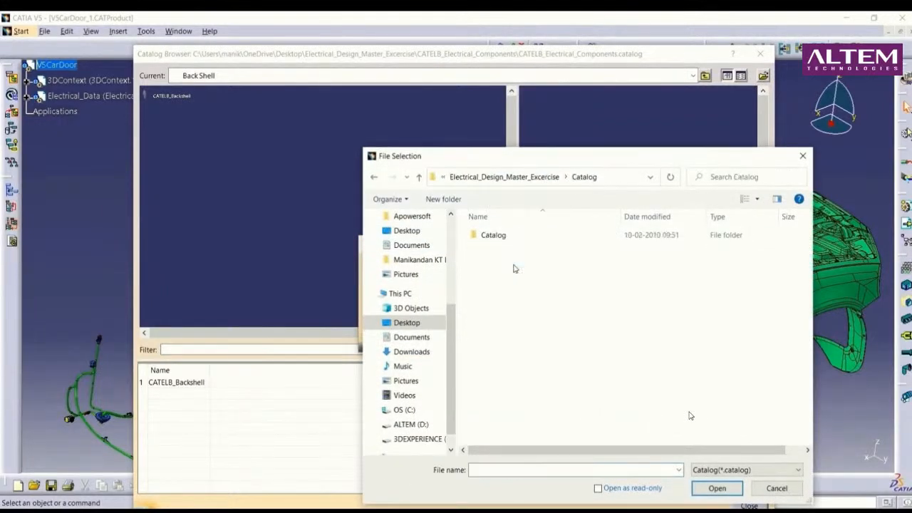
{"action": "double_click", "coordinate": [513, 237]}
{"action": "left_click", "coordinate": [512, 237]}
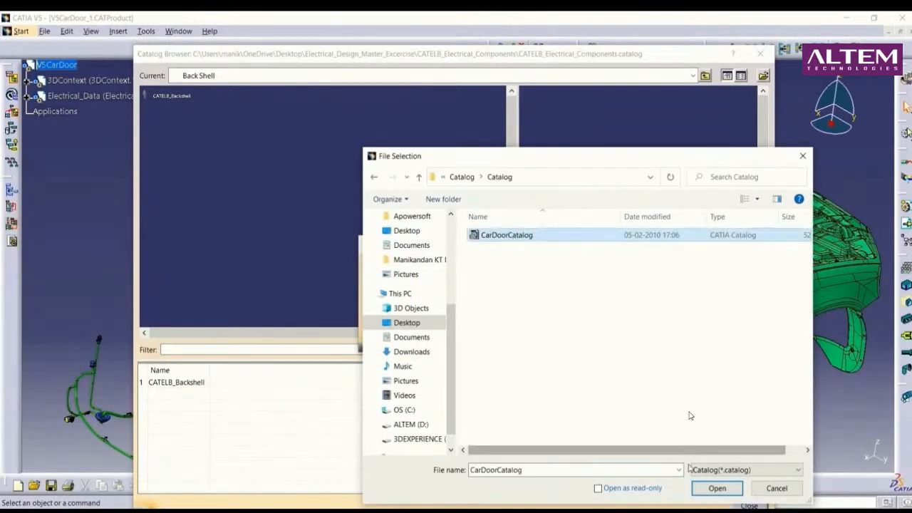
{"action": "key", "text": "Return"}
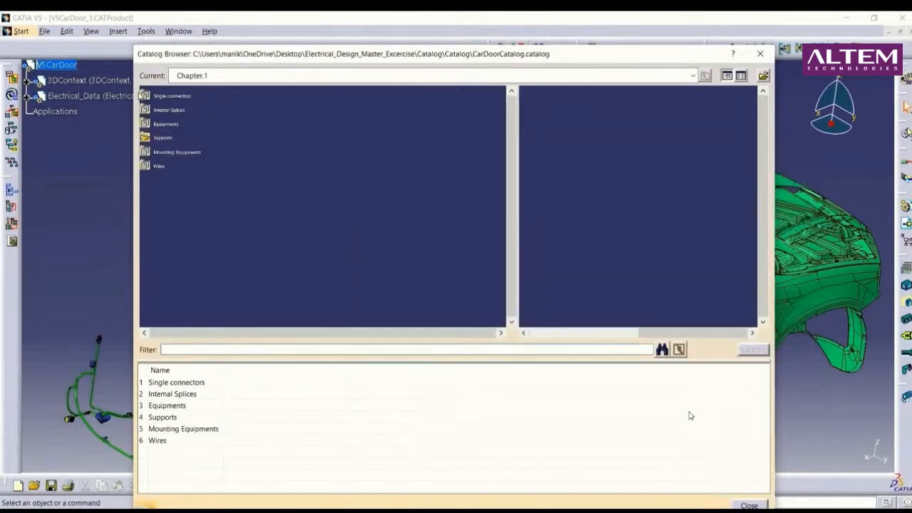
Examine the Equipments, Single connectors, Supports, Wires and Internal Splices families of the car door catalog, and close the browser.
{"action": "double_click", "coordinate": [170, 124]}
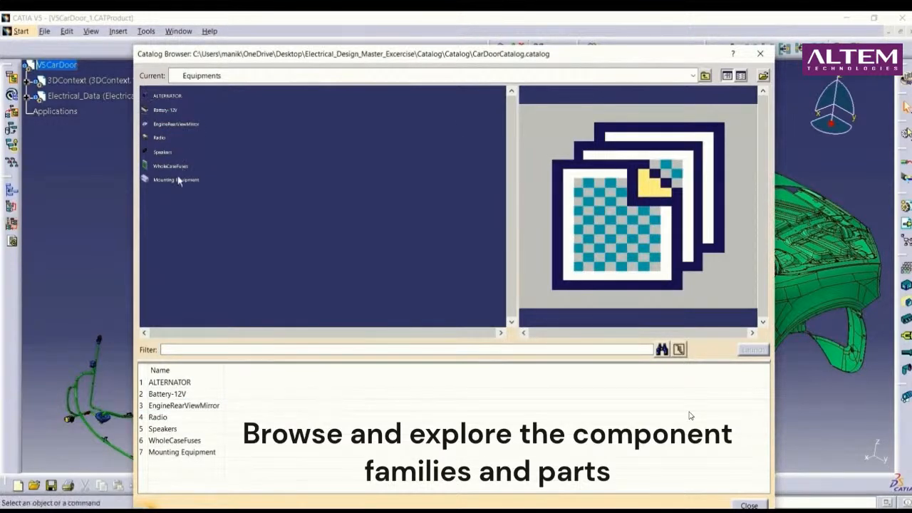
{"action": "left_click", "coordinate": [705, 75]}
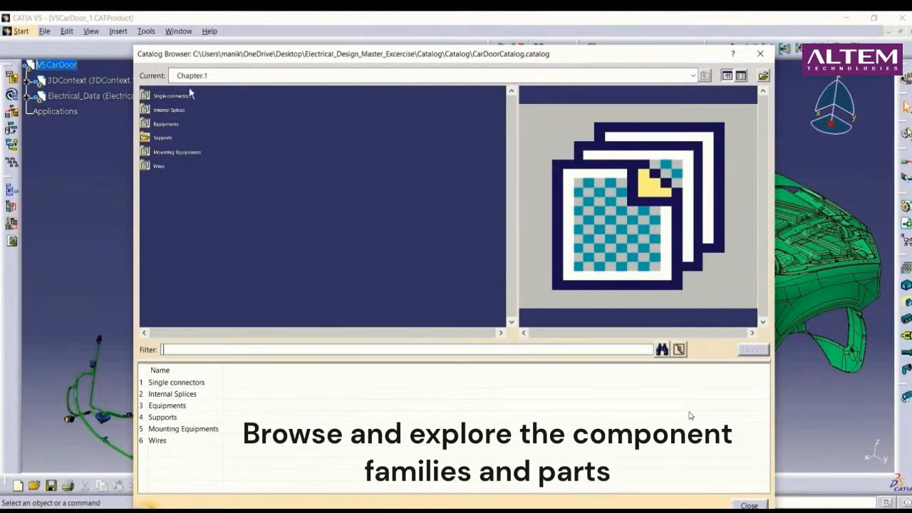
{"action": "double_click", "coordinate": [178, 96]}
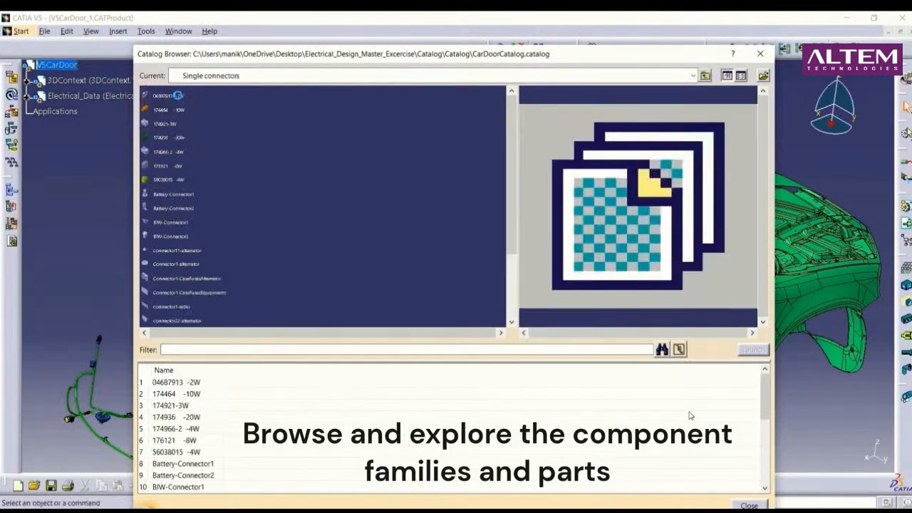
{"action": "scroll", "coordinate": [187, 206], "scroll_direction": "down", "scroll_amount": 2}
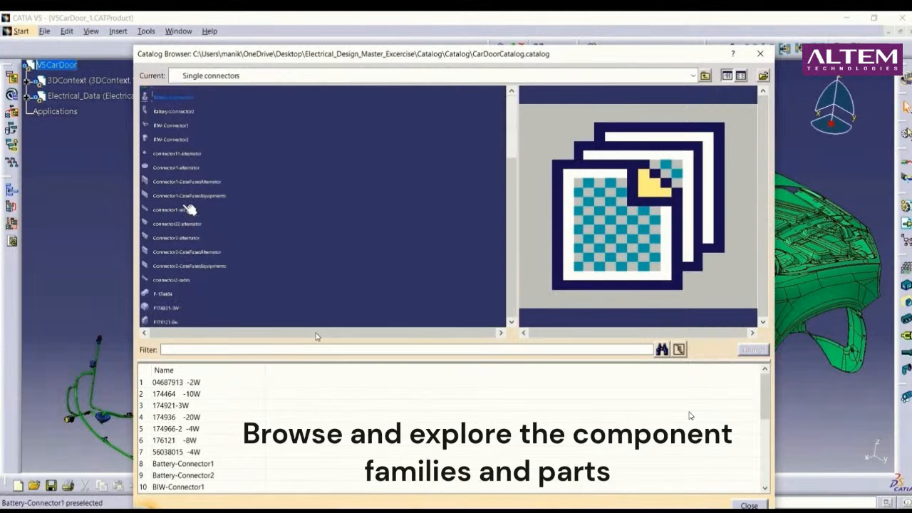
{"action": "left_click", "coordinate": [704, 75]}
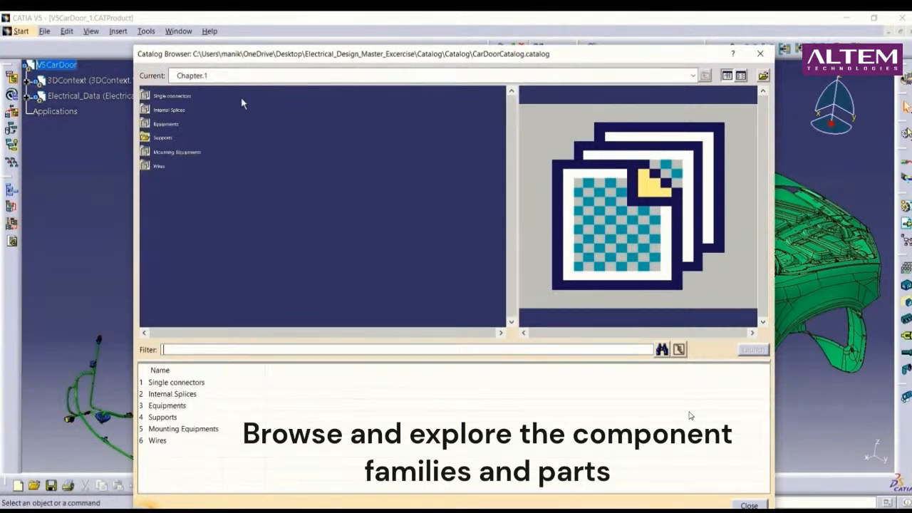
{"action": "left_click", "coordinate": [164, 137]}
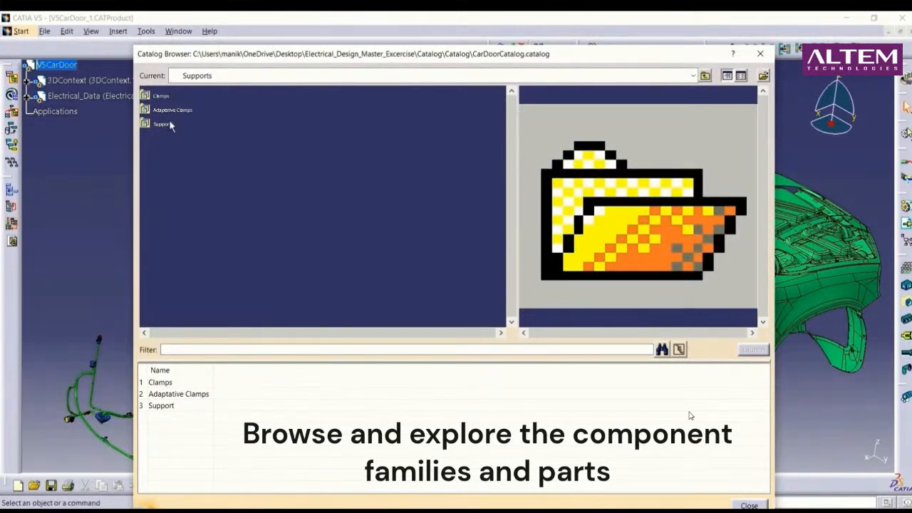
{"action": "left_click", "coordinate": [705, 76]}
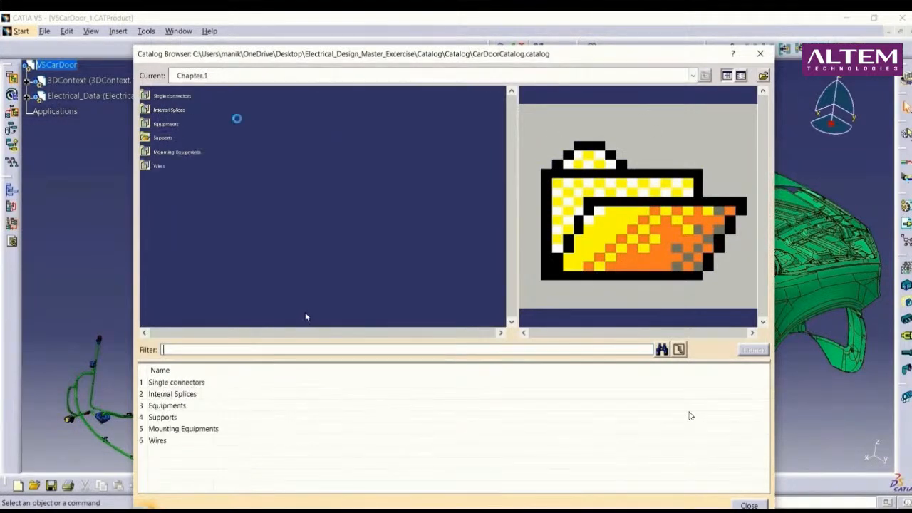
{"action": "double_click", "coordinate": [161, 164]}
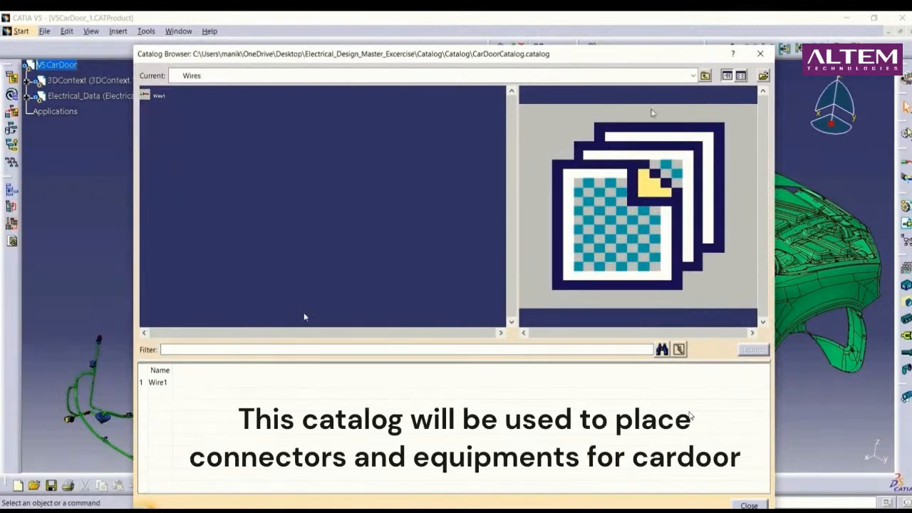
{"action": "left_click", "coordinate": [704, 77]}
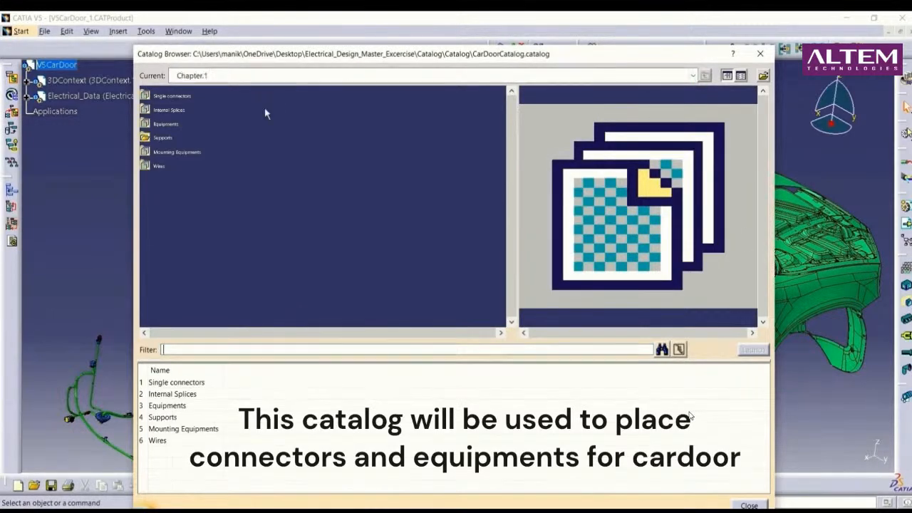
{"action": "double_click", "coordinate": [169, 112]}
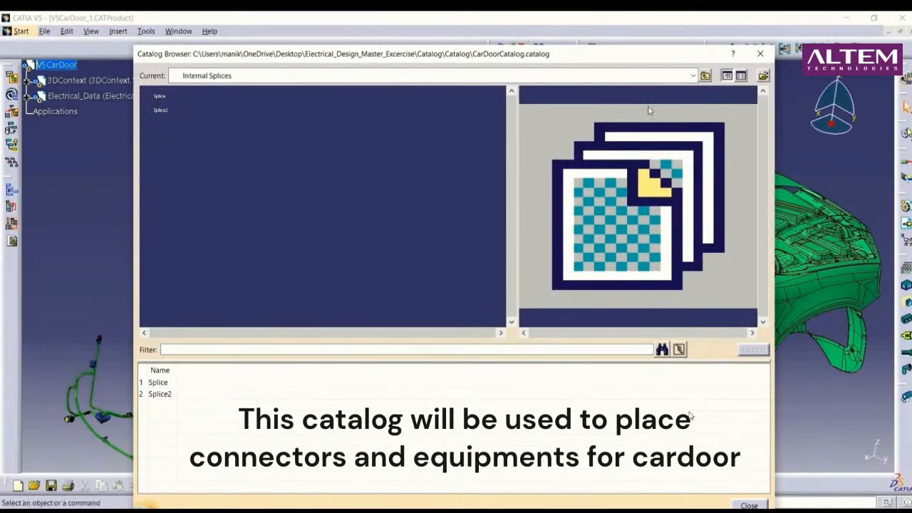
{"action": "left_click", "coordinate": [705, 77]}
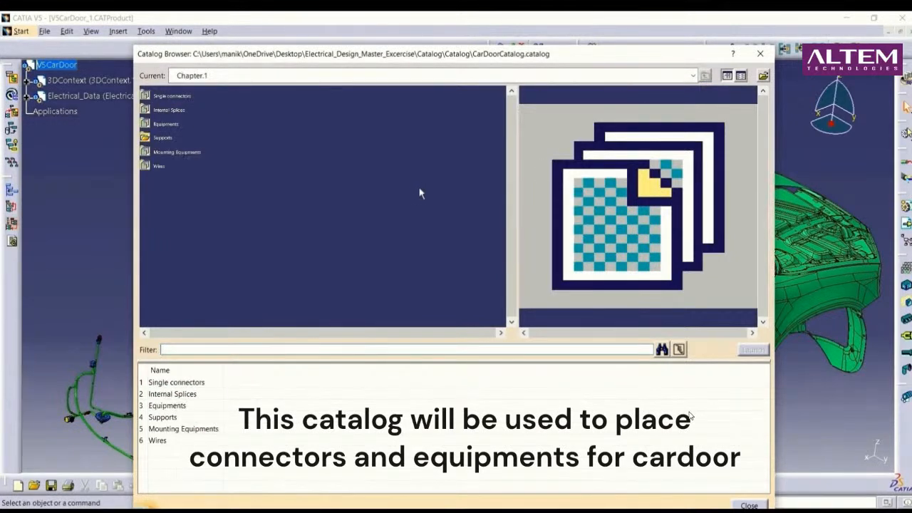
{"action": "left_click", "coordinate": [760, 54]}
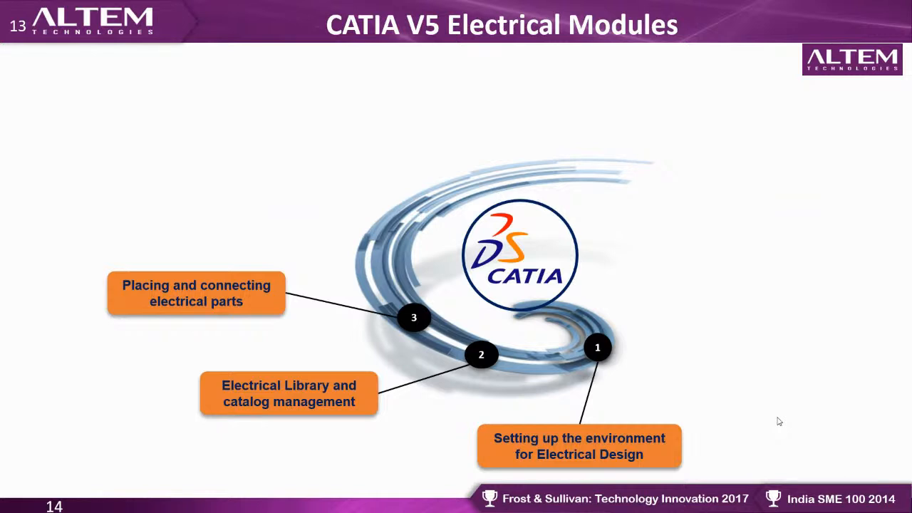
{"action": "left_click", "coordinate": [777, 418]}
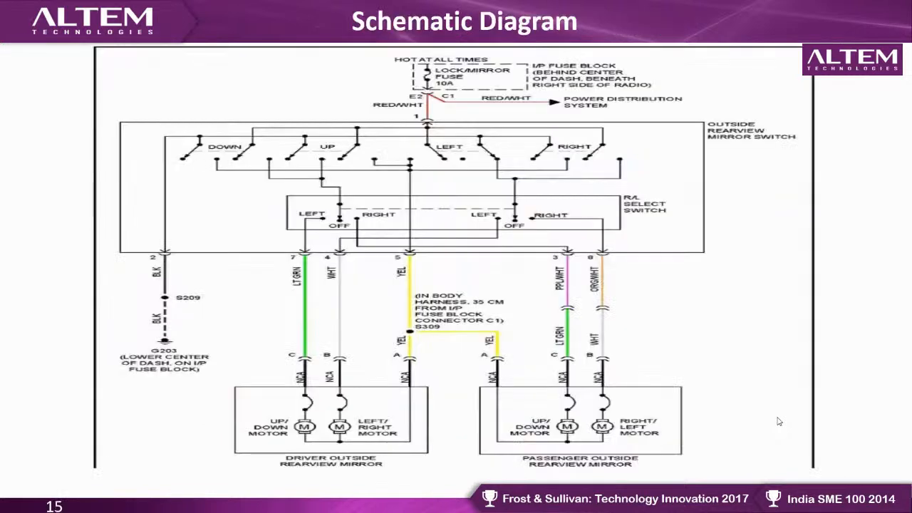
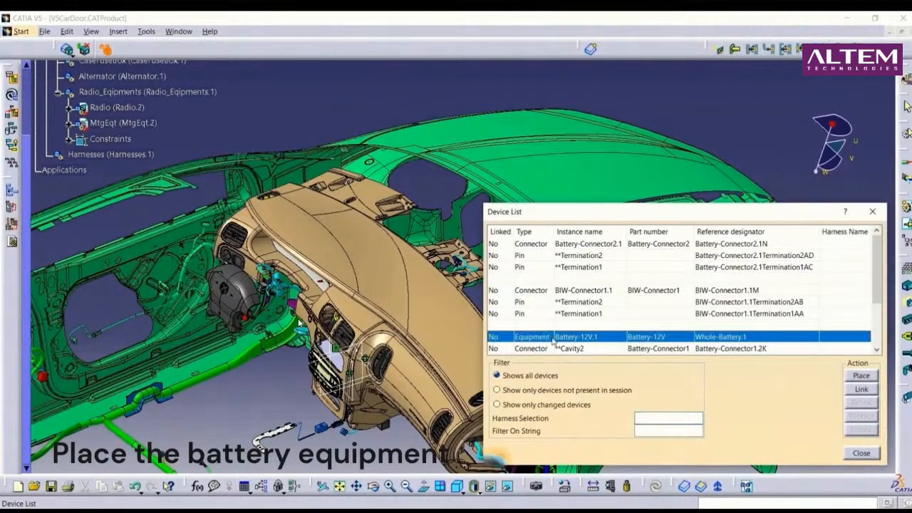
Place the Battery-12V.1 equipment from the device list using the Battery-12V part in the car door catalog.
{"action": "left_click", "coordinate": [859, 378]}
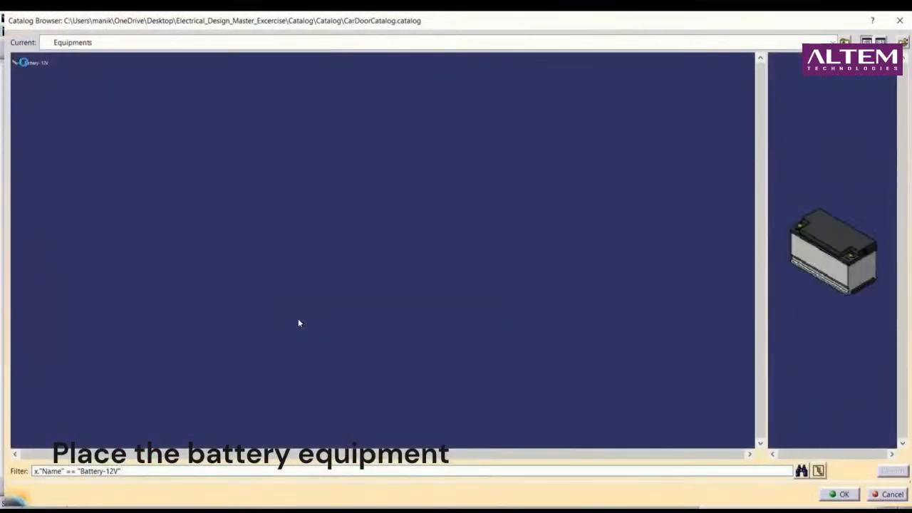
{"action": "double_click", "coordinate": [38, 66]}
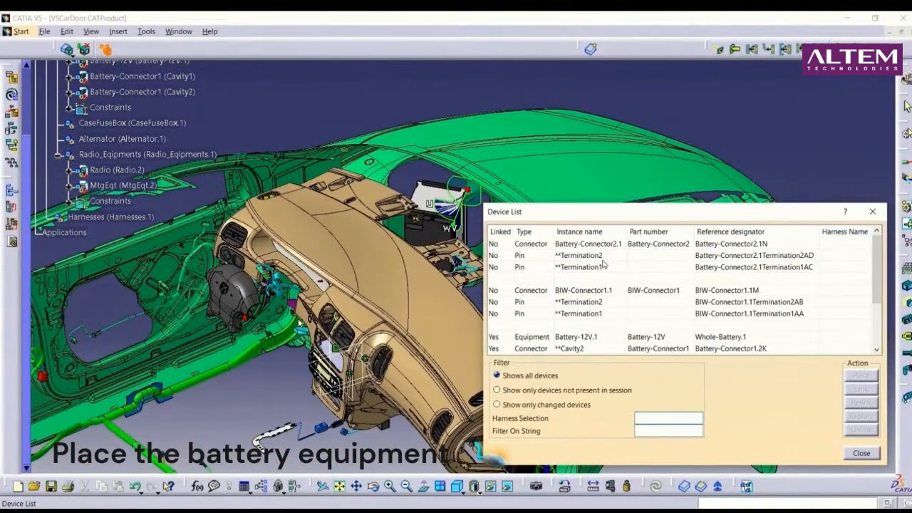
Close the device list and move the battery into position between the dashboard and the hood using the compass.
{"action": "scroll", "coordinate": [570, 325], "scroll_direction": "down", "scroll_amount": 2}
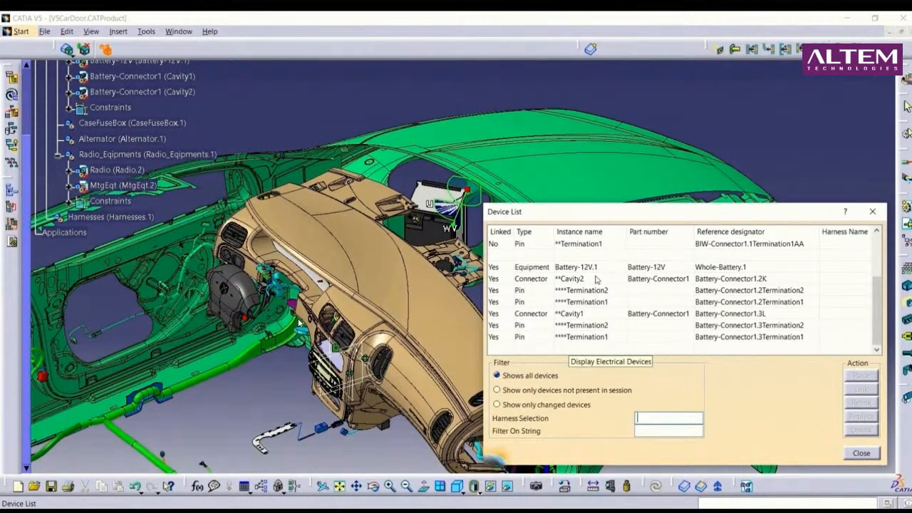
{"action": "left_click", "coordinate": [864, 455]}
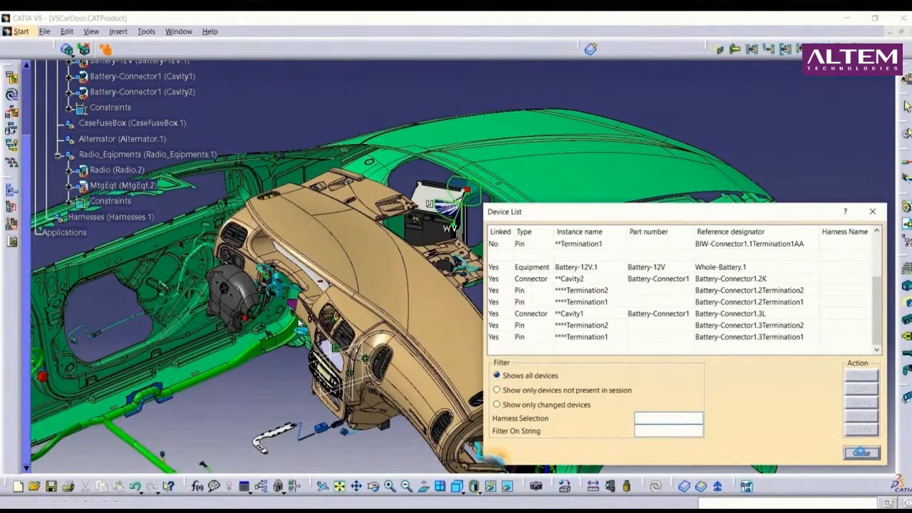
{"action": "middle_click_drag", "start_coordinate": [521, 232], "coordinate": [560, 216]}
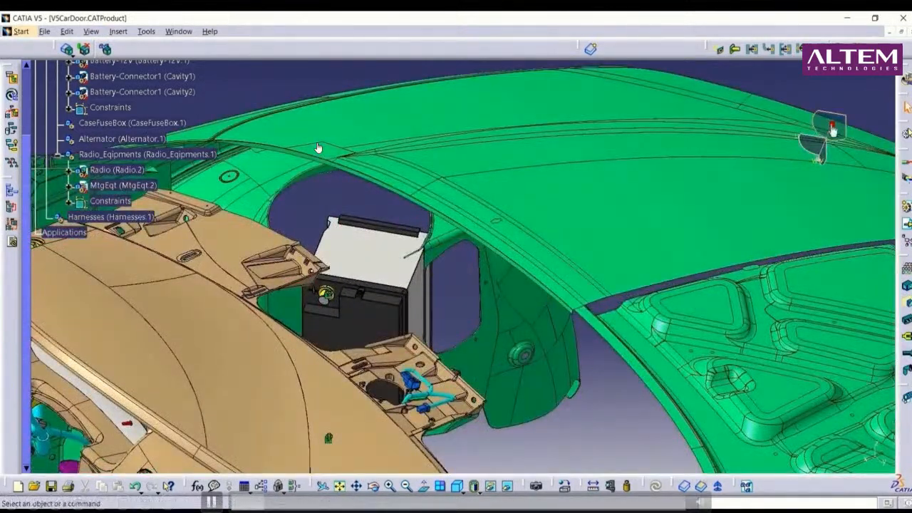
{"action": "left_click_drag", "start_coordinate": [831, 124], "coordinate": [385, 251]}
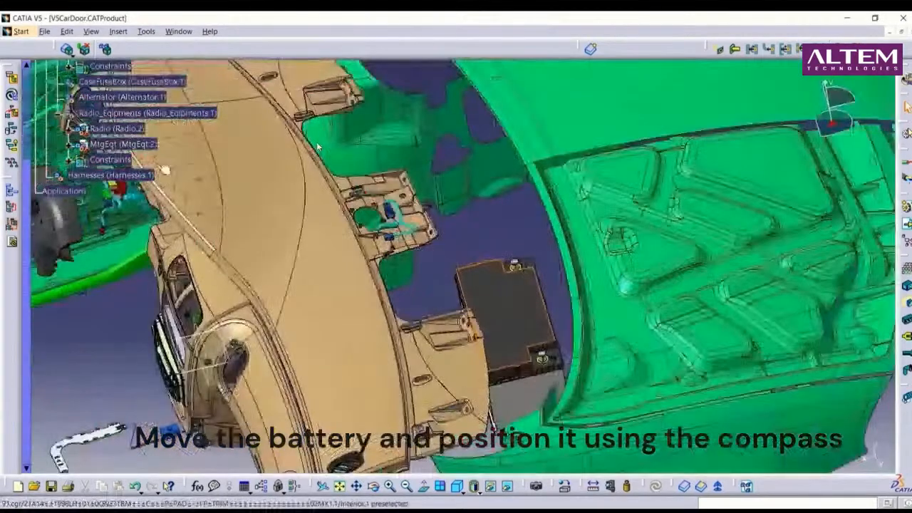
{"action": "scroll", "coordinate": [166, 170], "scroll_direction": "up", "scroll_amount": 2}
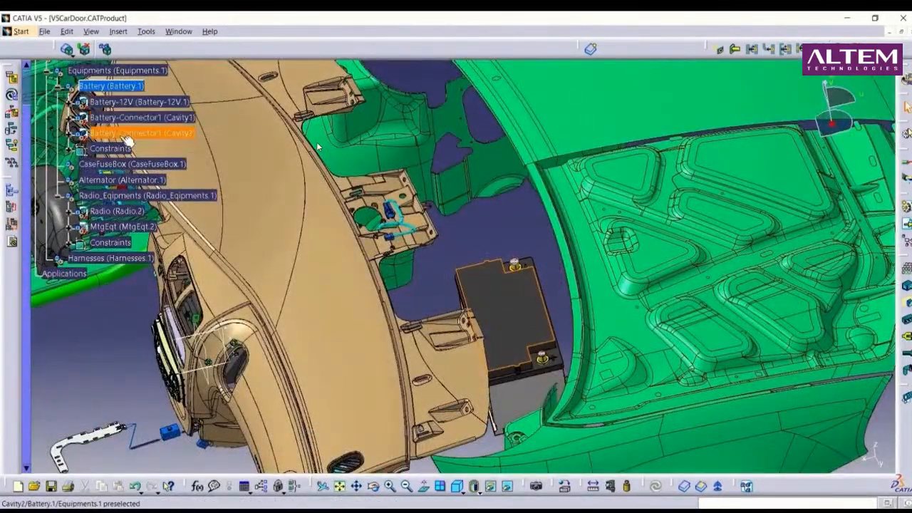
{"action": "middle_click_drag", "start_coordinate": [449, 368], "coordinate": [444, 310]}
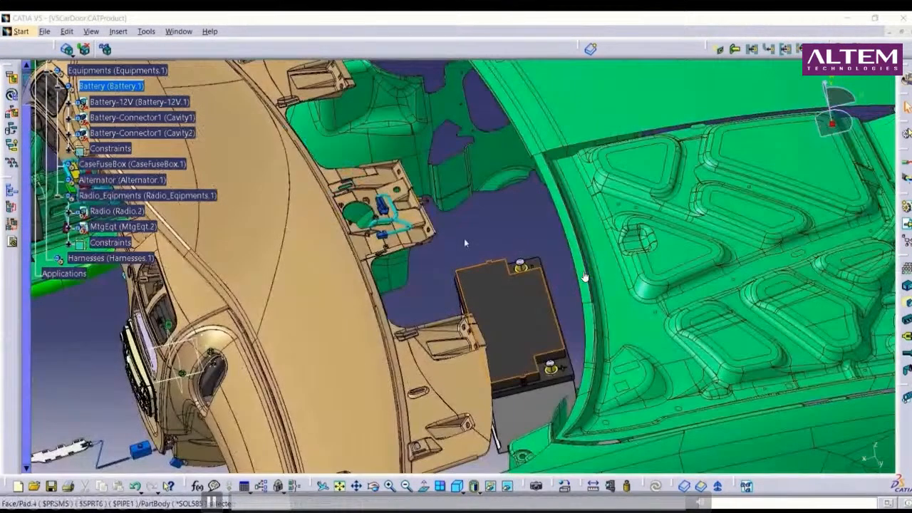
Select the CaseFuseBox product and load the external data of the FusesBox_Harness system.
{"action": "left_click", "coordinate": [116, 170]}
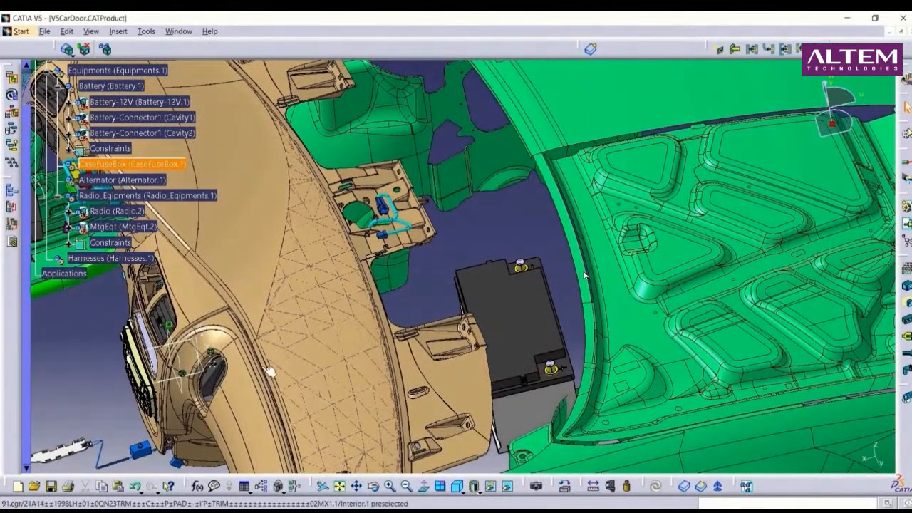
{"action": "middle_click_drag", "start_coordinate": [165, 296], "coordinate": [370, 327]}
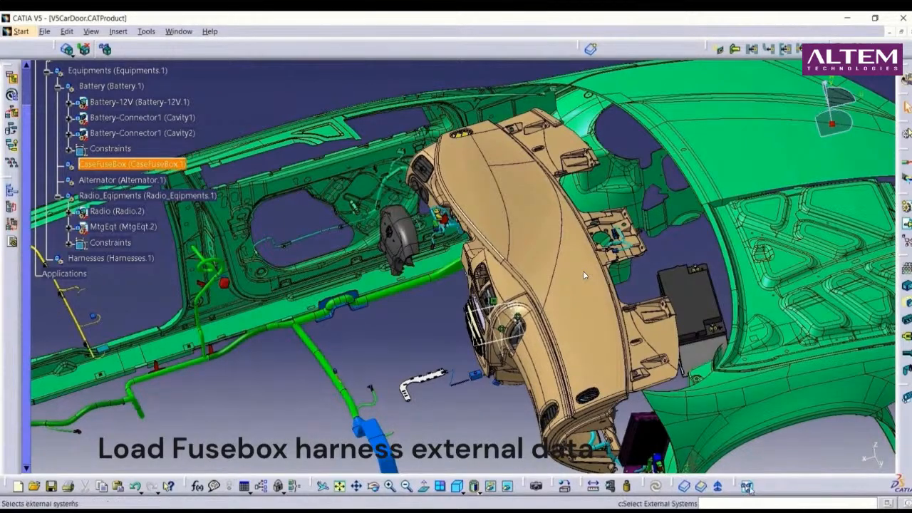
{"action": "left_click", "coordinate": [748, 487]}
{"action": "left_click", "coordinate": [747, 365]}
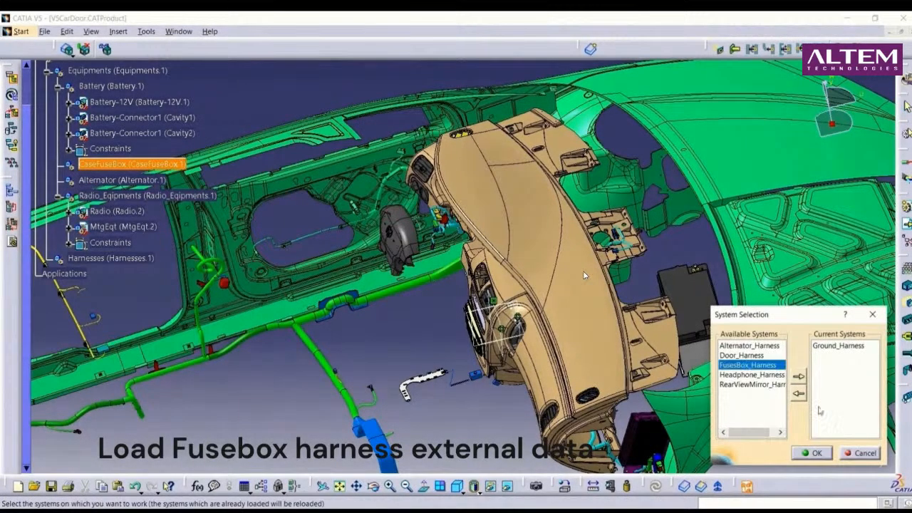
{"action": "left_click", "coordinate": [799, 377]}
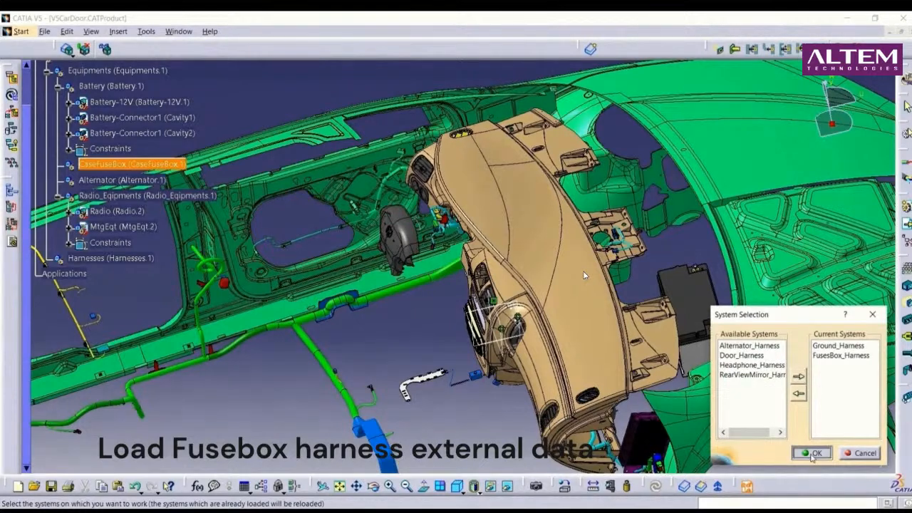
{"action": "left_click", "coordinate": [812, 454]}
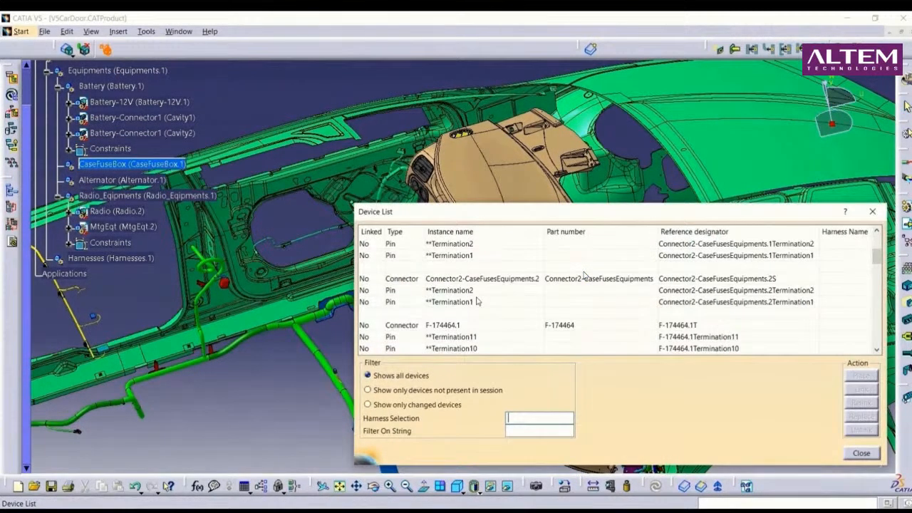
Place the WholeCaseFuses.1 equipment from the device list in the CaseFuseBox product.
{"action": "scroll", "coordinate": [585, 274], "scroll_direction": "down", "scroll_amount": 6}
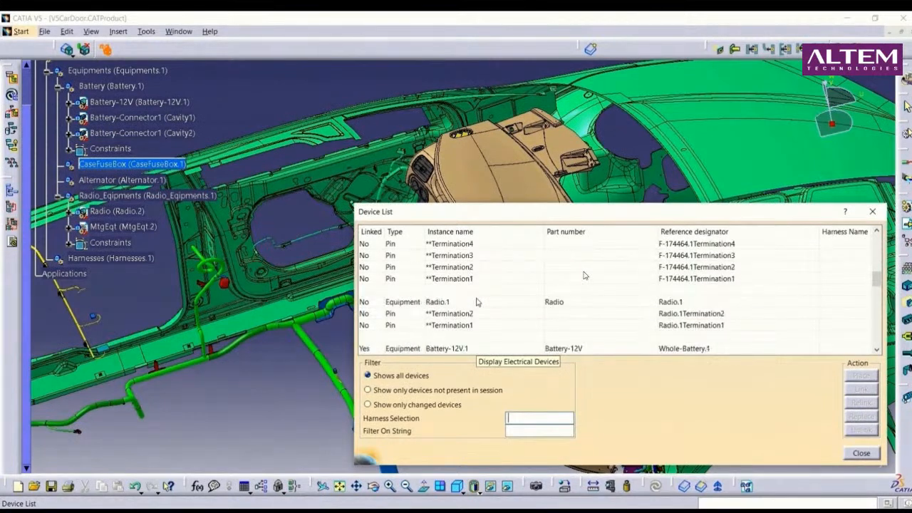
{"action": "scroll", "coordinate": [585, 275], "scroll_direction": "down", "scroll_amount": 3}
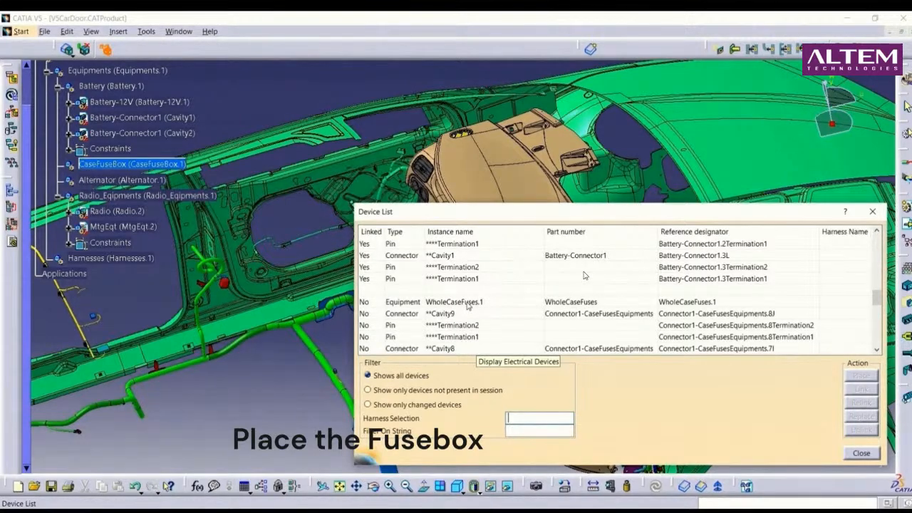
{"action": "left_click", "coordinate": [467, 302]}
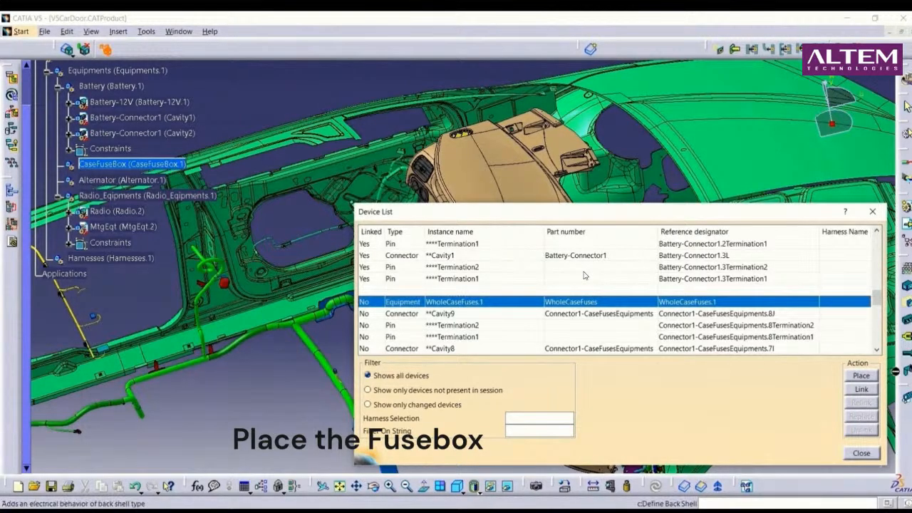
{"action": "left_click", "coordinate": [860, 376]}
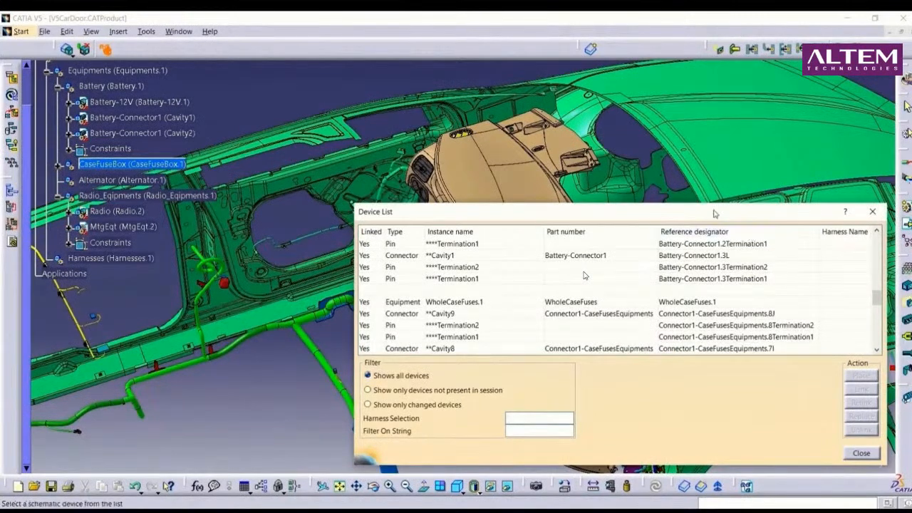
Move the fuse box with the compass to the gap between the dashboard brackets, next to the battery.
{"action": "left_click_drag", "start_coordinate": [713, 211], "coordinate": [568, 411]}
{"action": "middle_click_drag", "start_coordinate": [600, 308], "coordinate": [400, 265]}
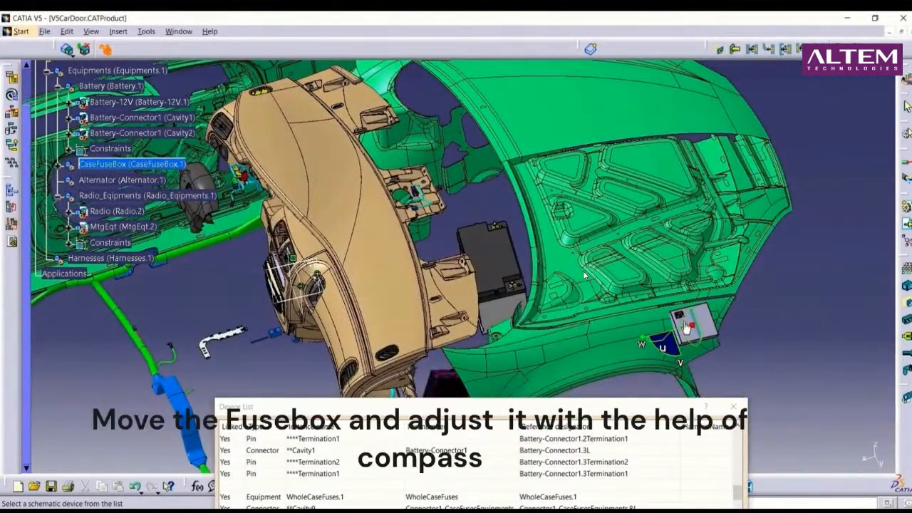
{"action": "left_click_drag", "start_coordinate": [686, 326], "coordinate": [472, 375]}
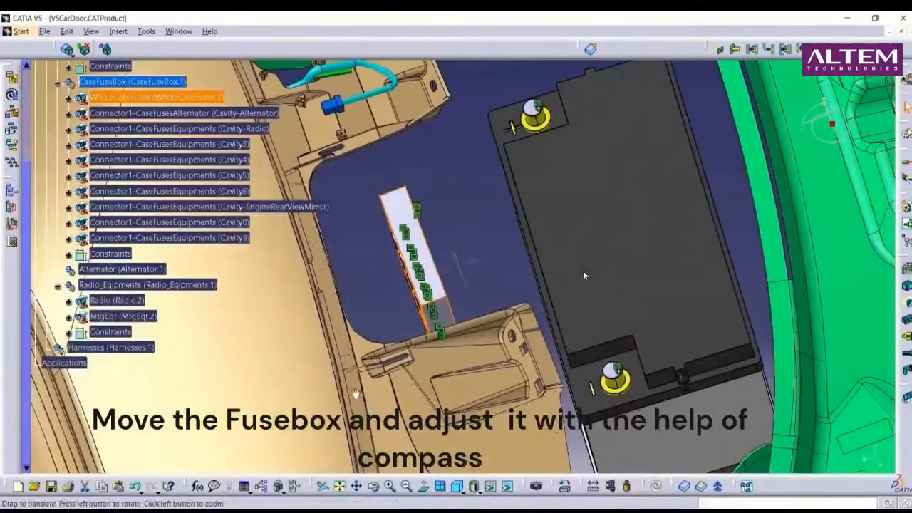
{"action": "middle_click_drag", "start_coordinate": [356, 394], "coordinate": [379, 364]}
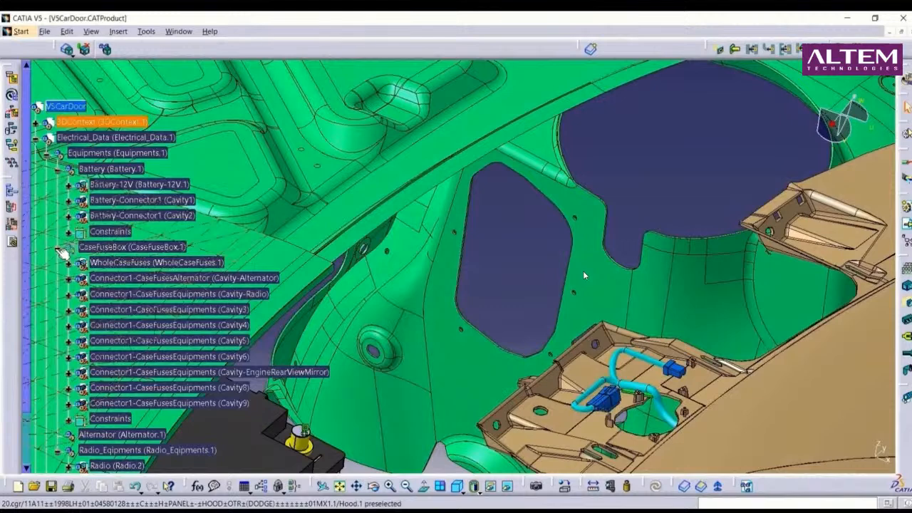
Collapse the CaseFuseBox product, select the Alternator product and load the external data of the Alternator_Harness system.
{"action": "left_click", "coordinate": [58, 248]}
{"action": "left_click", "coordinate": [111, 263]}
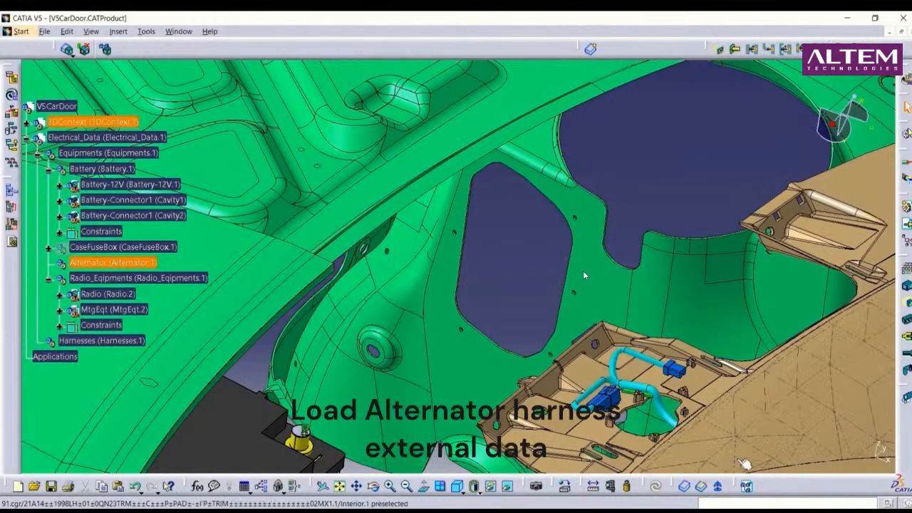
{"action": "left_click", "coordinate": [746, 486]}
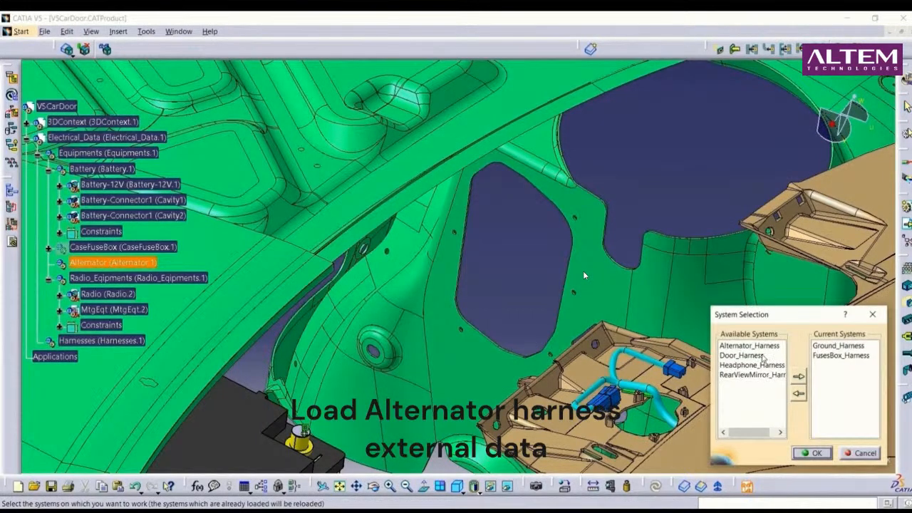
{"action": "left_click", "coordinate": [764, 346]}
{"action": "left_click", "coordinate": [798, 378]}
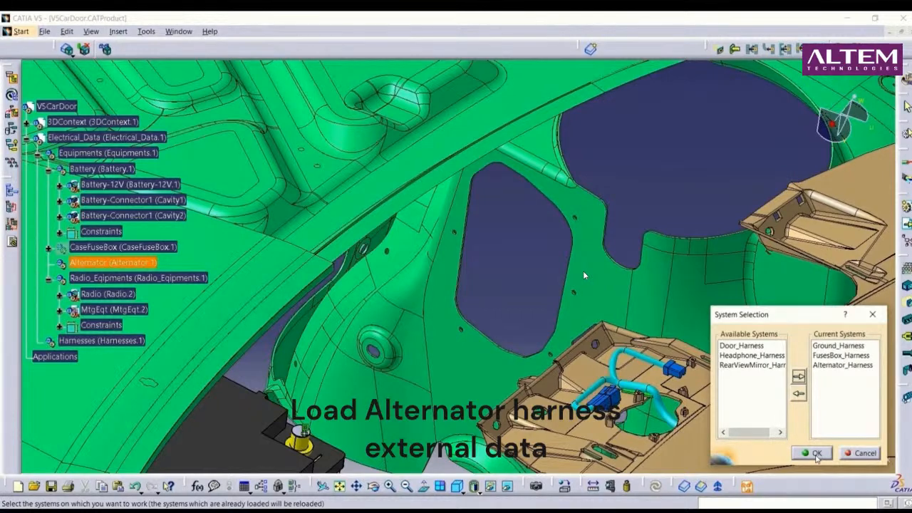
{"action": "left_click", "coordinate": [814, 453]}
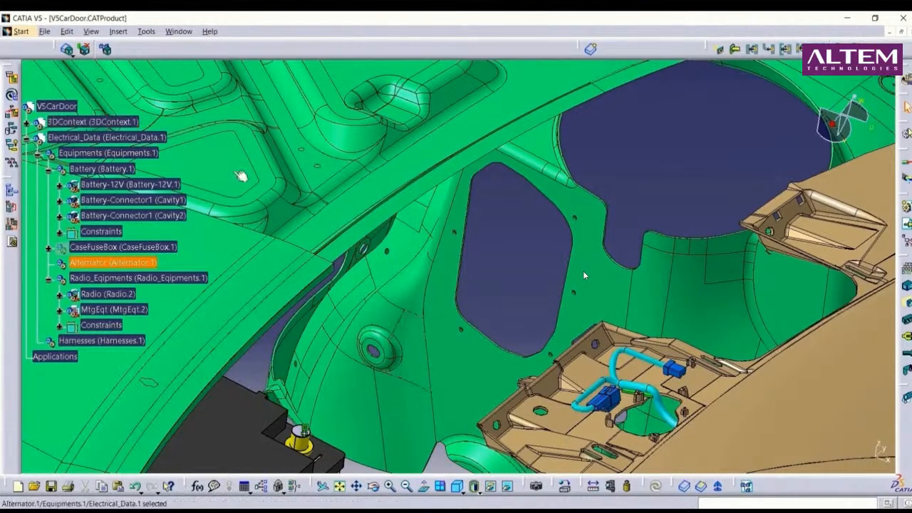
Place the ALTERNATOR.1 equipment from the device list in the Alternator product.
{"action": "left_click", "coordinate": [106, 49]}
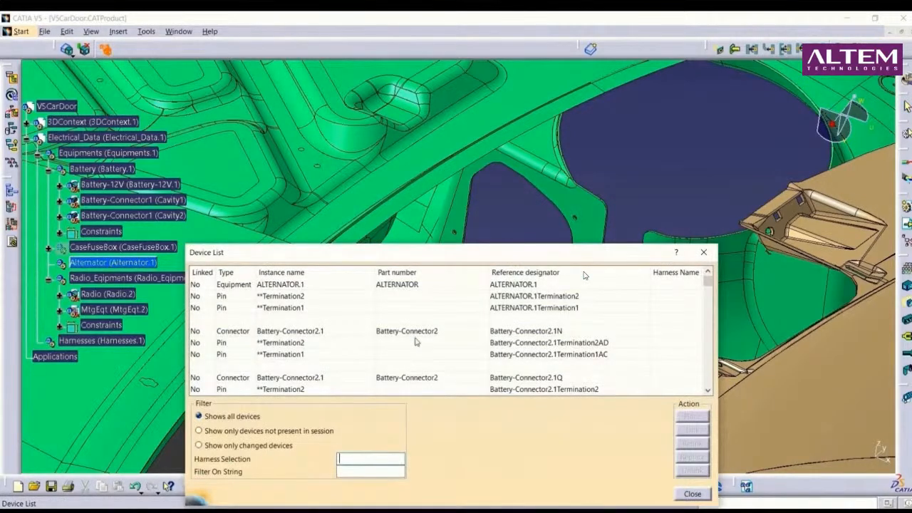
{"action": "left_click", "coordinate": [295, 284]}
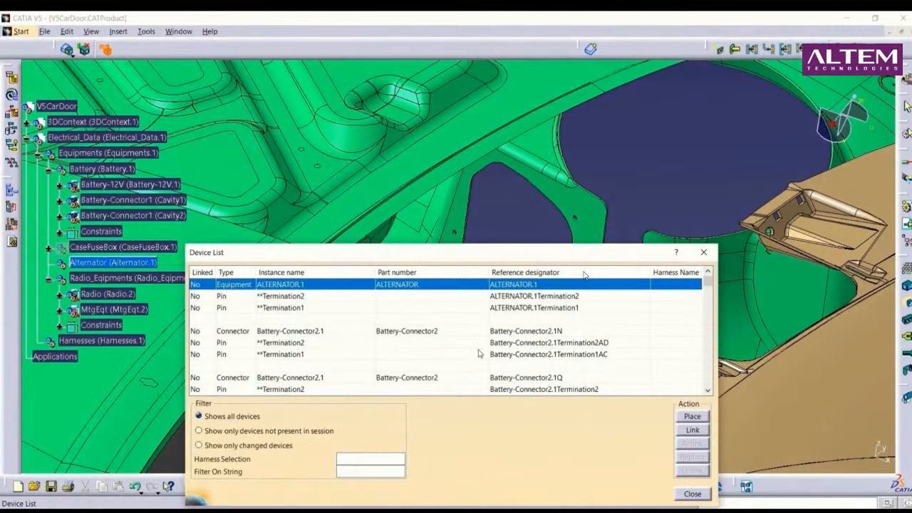
{"action": "left_click", "coordinate": [692, 416]}
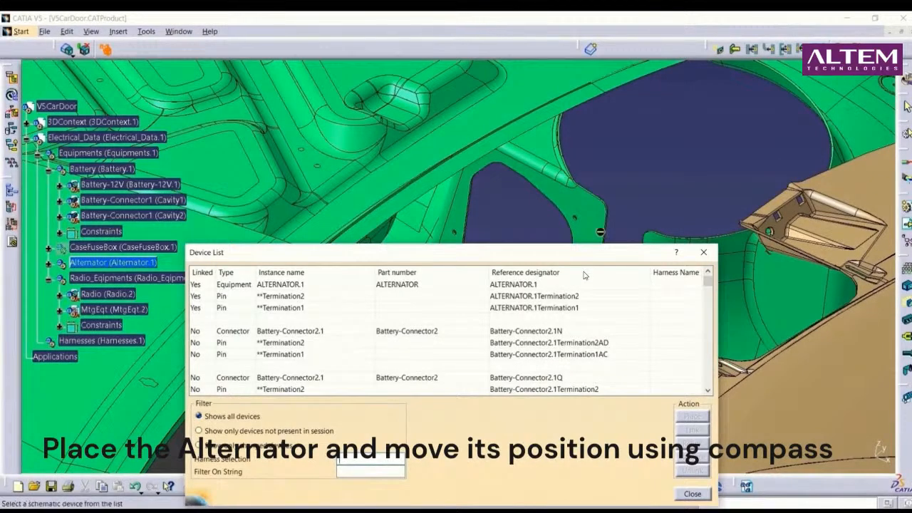
Move the device list out of the way and position the alternator behind the dashboard using the compass.
{"action": "right_click", "coordinate": [589, 256]}
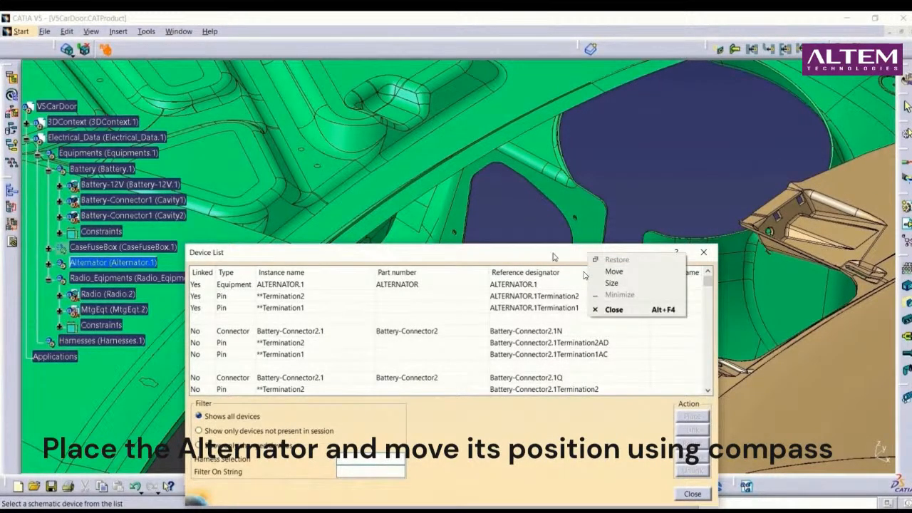
{"action": "left_click", "coordinate": [553, 255]}
{"action": "left_click_drag", "start_coordinate": [521, 256], "coordinate": [523, 434]}
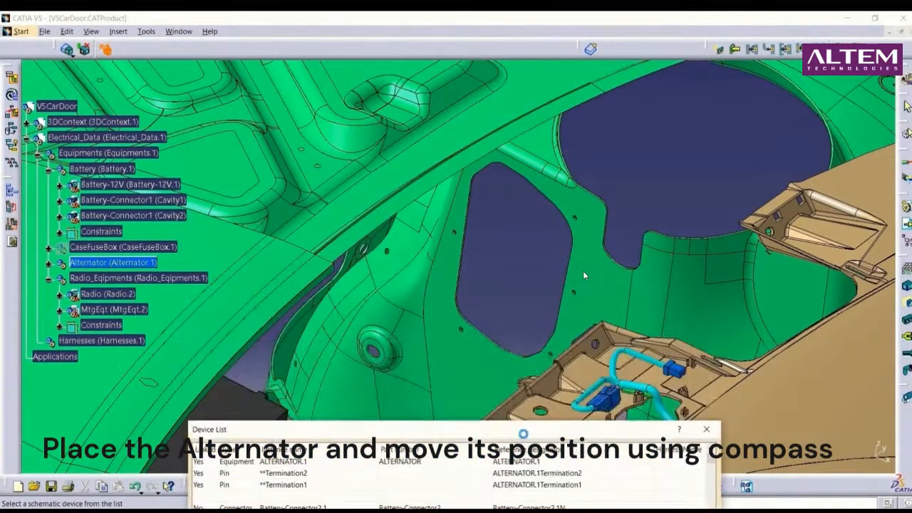
{"action": "left_click", "coordinate": [585, 275]}
{"action": "scroll", "coordinate": [584, 275], "scroll_direction": "down", "scroll_amount": 8}
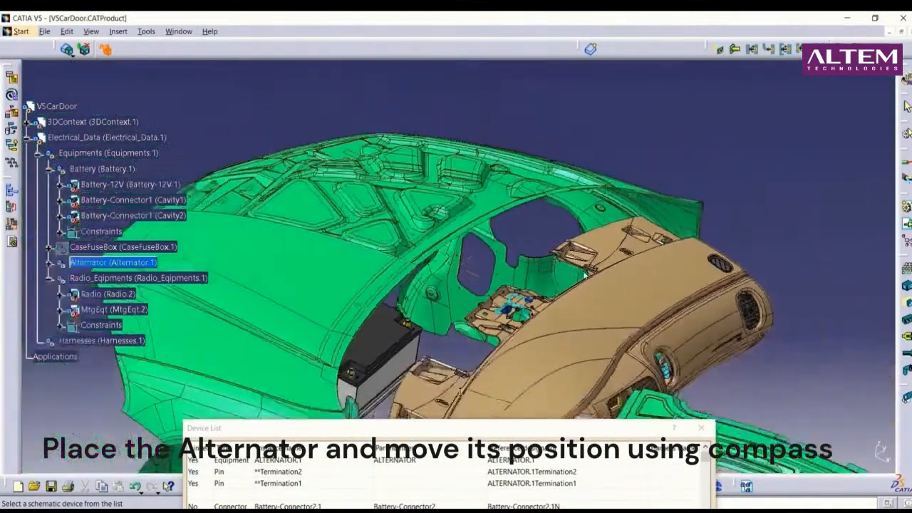
{"action": "scroll", "coordinate": [584, 275], "scroll_direction": "down", "scroll_amount": 4}
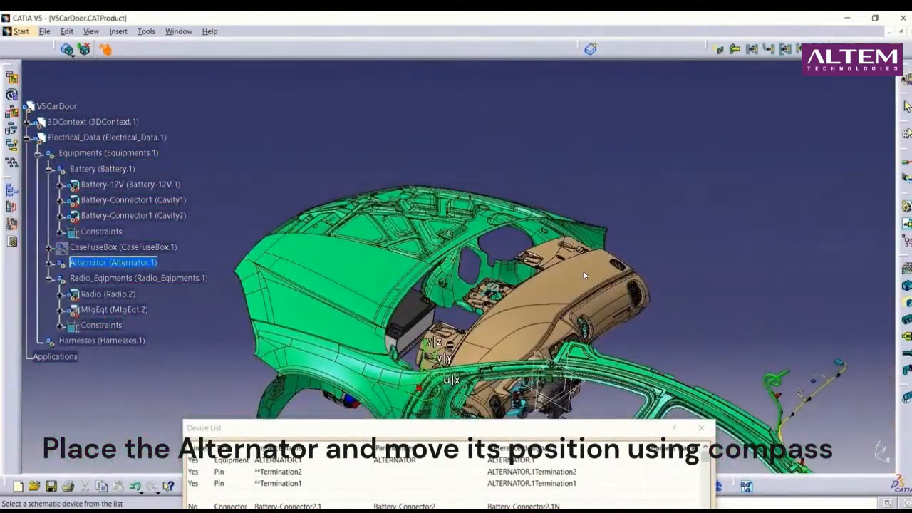
{"action": "left_click_drag", "start_coordinate": [429, 375], "coordinate": [491, 244]}
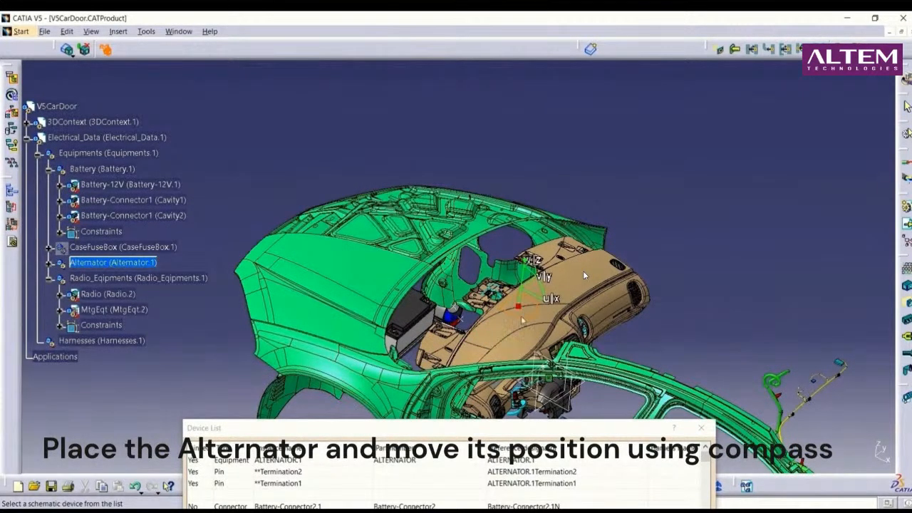
{"action": "left_click_drag", "start_coordinate": [519, 298], "coordinate": [525, 257]}
{"action": "middle_click_drag", "start_coordinate": [511, 291], "coordinate": [499, 194]}
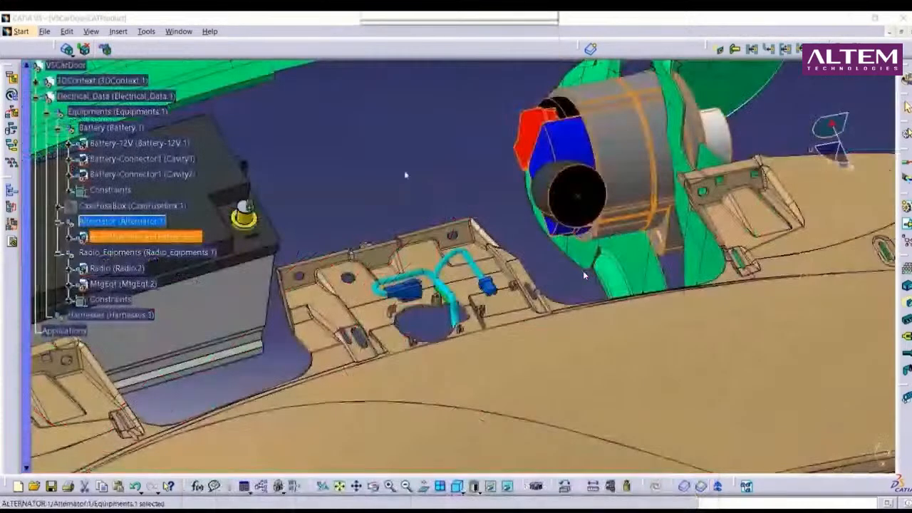
{"action": "middle_click_drag", "start_coordinate": [405, 175], "coordinate": [461, 198]}
{"action": "scroll", "coordinate": [476, 157], "scroll_direction": "down", "scroll_amount": 1}
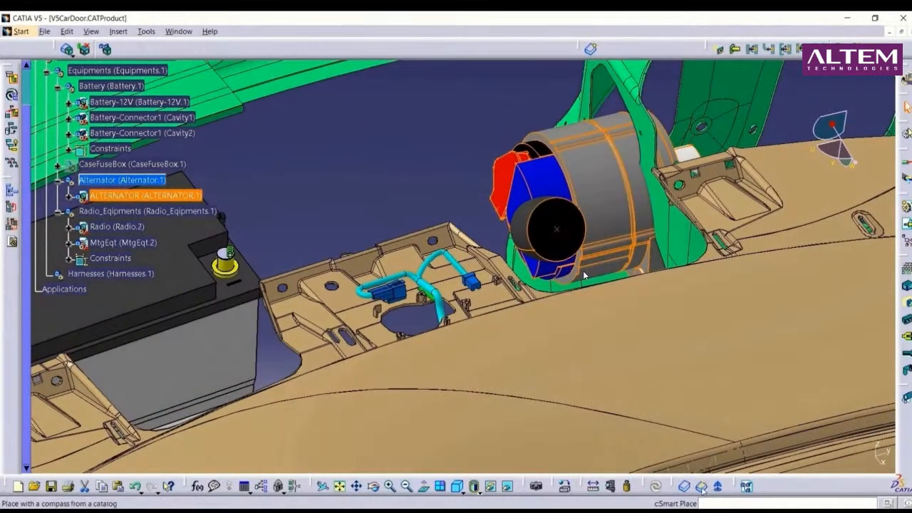
Smart Place Connector1-alternator from the catalog's Single connectors family on the alternator's round socket.
{"action": "left_click", "coordinate": [702, 488]}
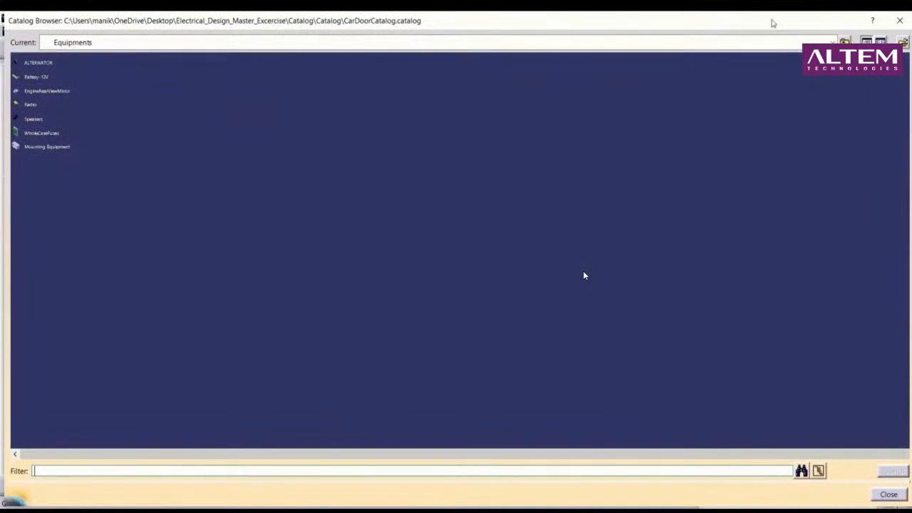
{"action": "left_click", "coordinate": [845, 42]}
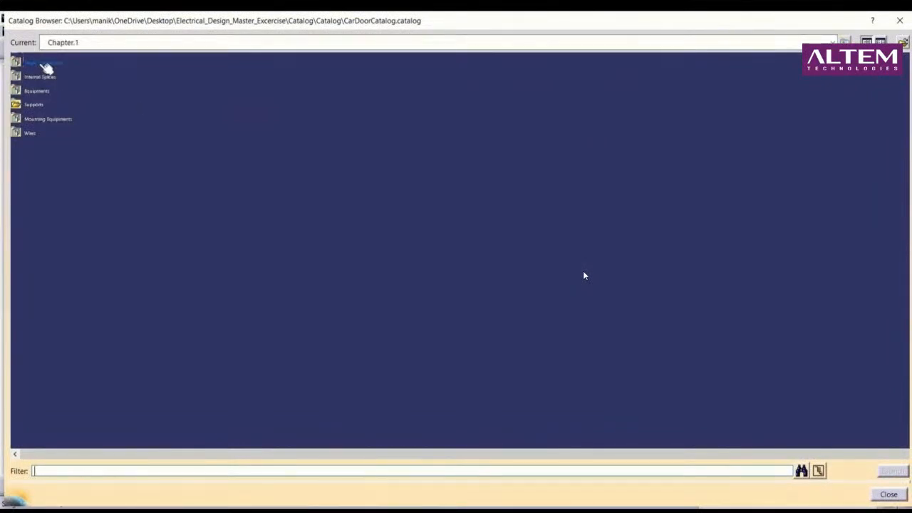
{"action": "double_click", "coordinate": [43, 63]}
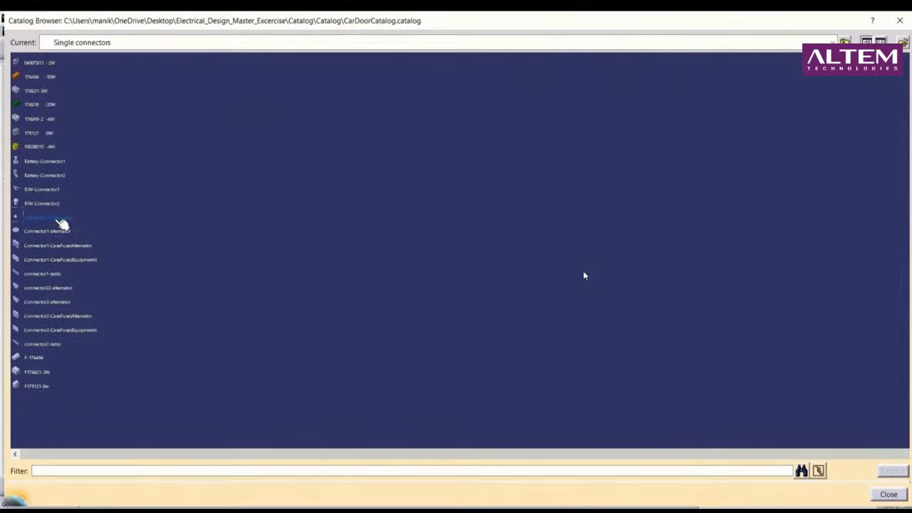
{"action": "left_click", "coordinate": [63, 231]}
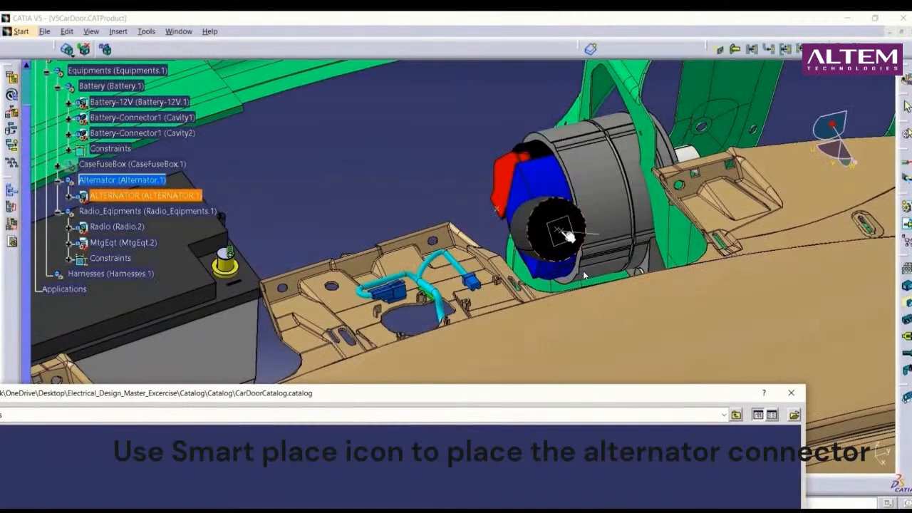
{"action": "left_click", "coordinate": [564, 232]}
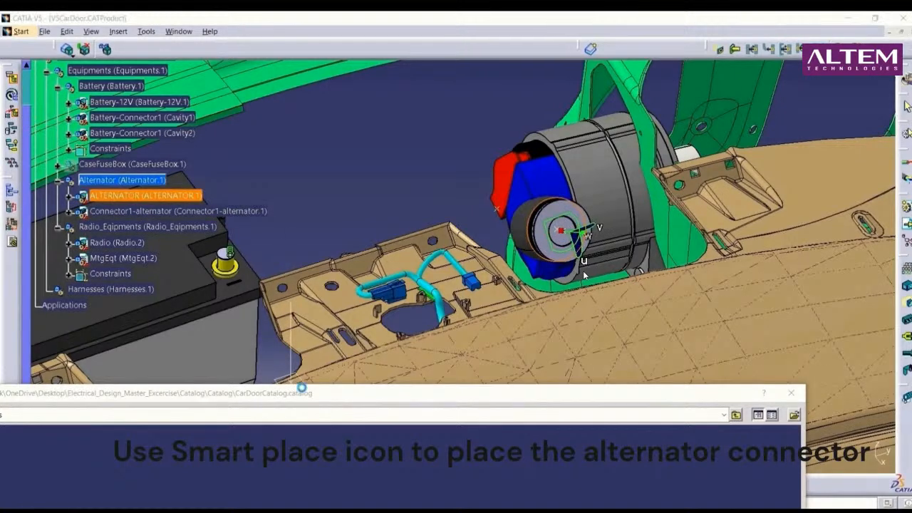
Place Connector2-alternator from the Single connectors family at the alternator's red terminal.
{"action": "left_click_drag", "start_coordinate": [300, 390], "coordinate": [504, 76]}
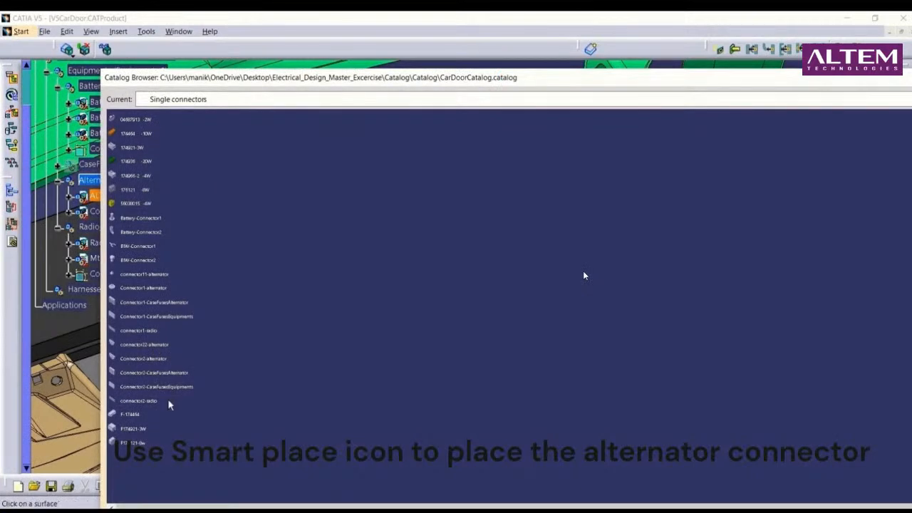
{"action": "double_click", "coordinate": [162, 361]}
{"action": "middle_click_drag", "start_coordinate": [242, 335], "coordinate": [218, 371]}
{"action": "left_click_drag", "start_coordinate": [827, 83], "coordinate": [639, 117]}
{"action": "left_click", "coordinate": [812, 114]}
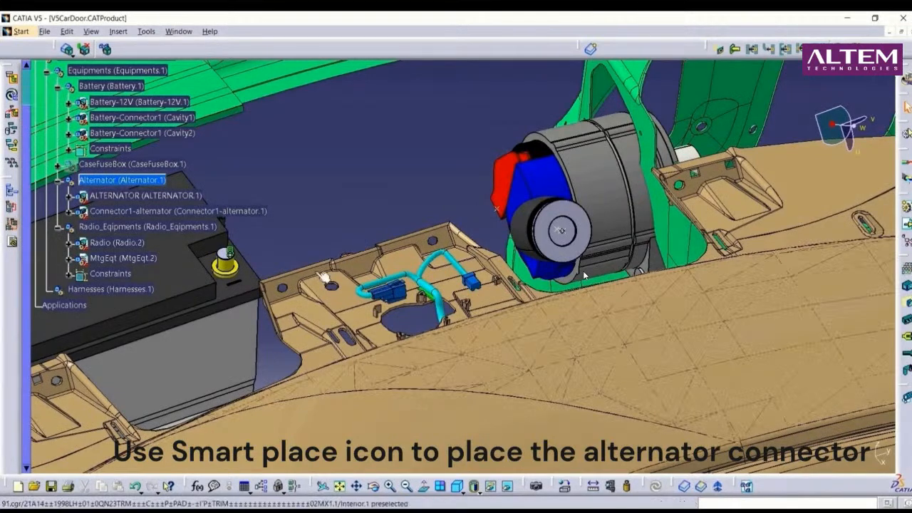
{"action": "middle_click_drag", "start_coordinate": [273, 237], "coordinate": [367, 244]}
{"action": "middle_click_drag", "start_coordinate": [444, 204], "coordinate": [534, 230]}
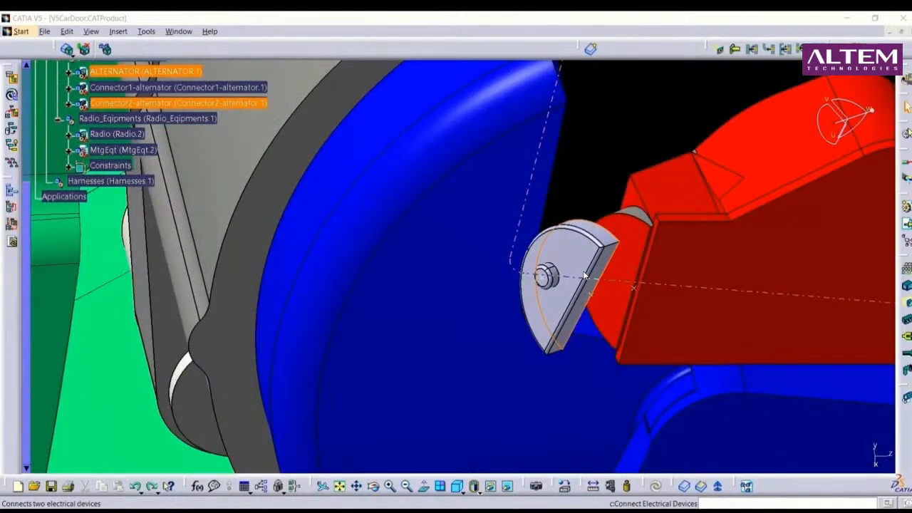
Connect Connector2-alternator and Connector1-alternator to the alternator with Connect Electrical Devices.
{"action": "left_click", "coordinate": [584, 275]}
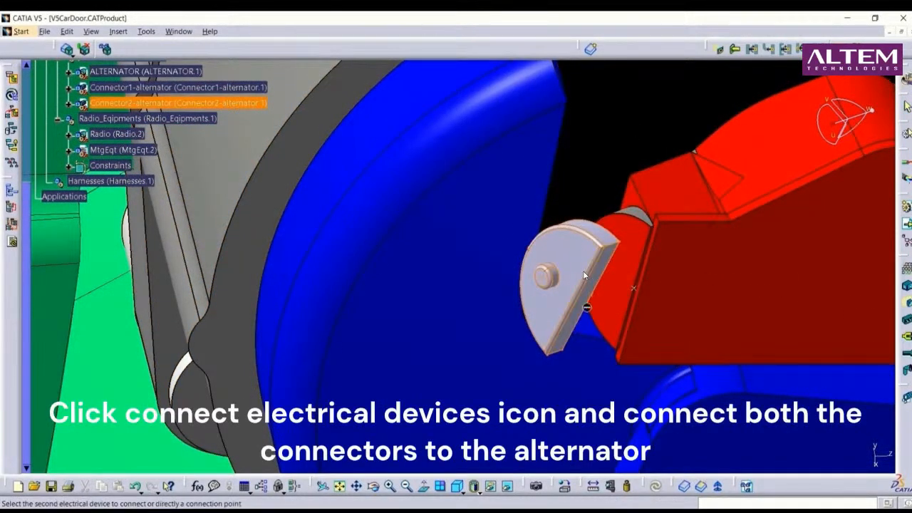
{"action": "left_click", "coordinate": [584, 276]}
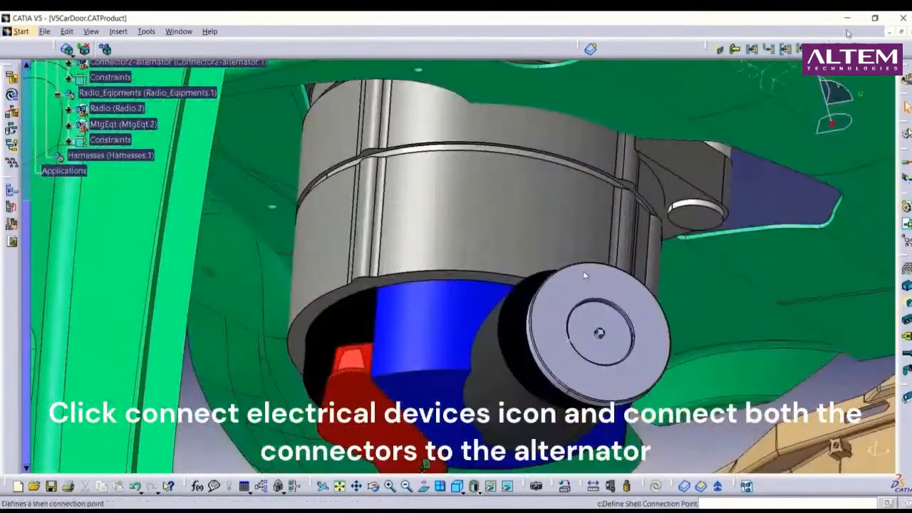
{"action": "left_click", "coordinate": [572, 341]}
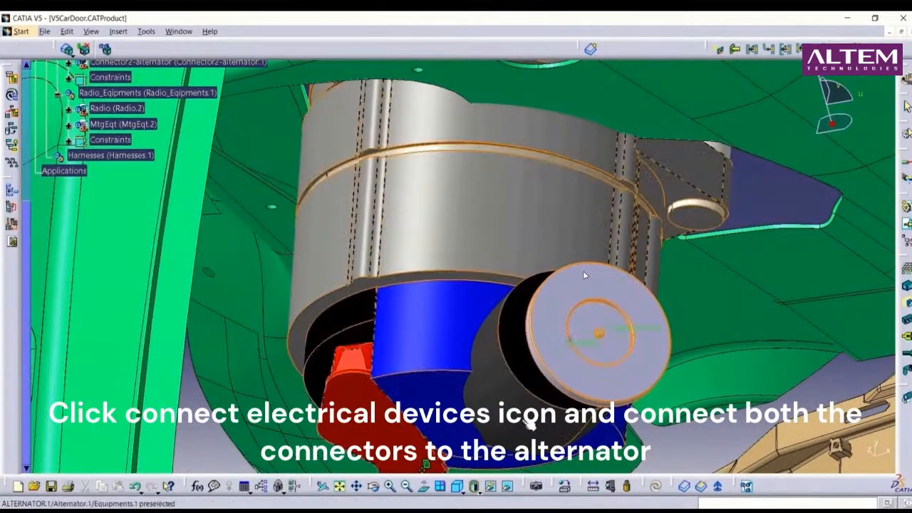
{"action": "left_click", "coordinate": [512, 375]}
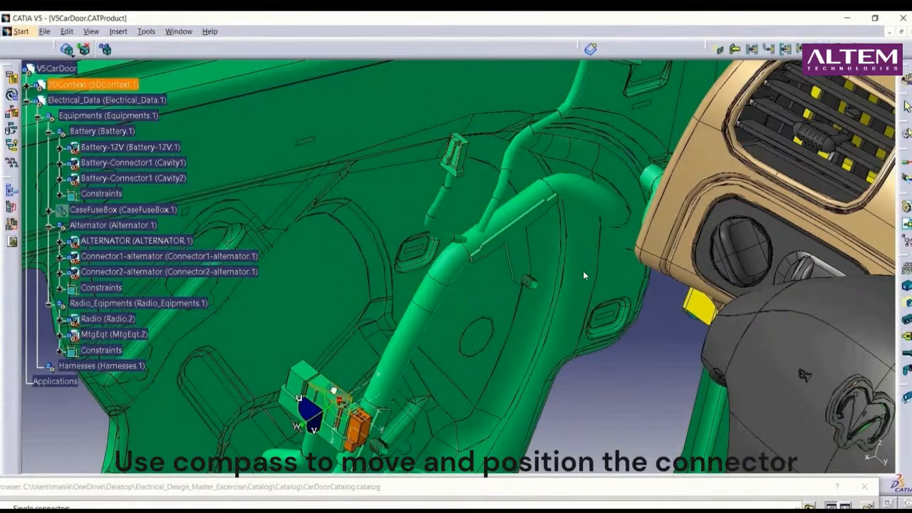
Move the orange 174464 -10W connector with the compass so it sits on the wide green connector housing on the door.
{"action": "left_click_drag", "start_coordinate": [333, 390], "coordinate": [583, 411]}
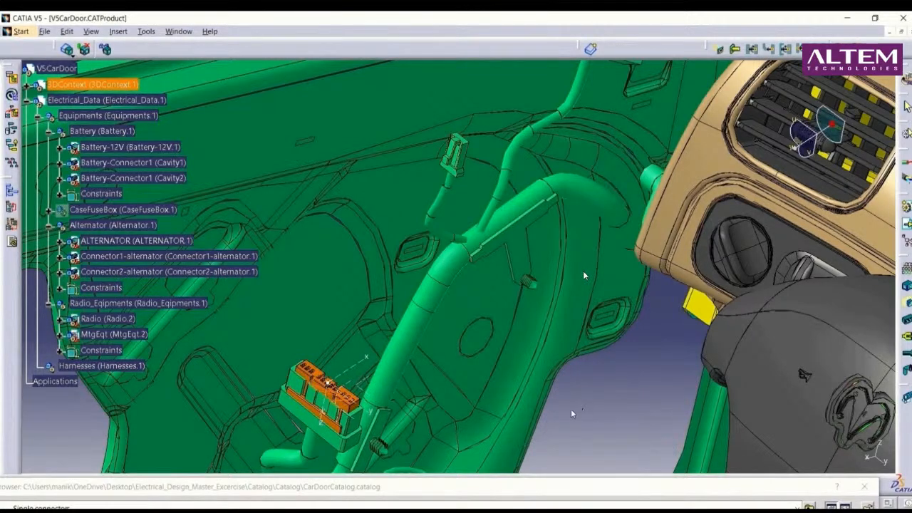
Place the 174966-2 -4W connector from the catalog on the small green connector housing at the door cable's end.
{"action": "middle_click_drag", "start_coordinate": [480, 355], "coordinate": [487, 452]}
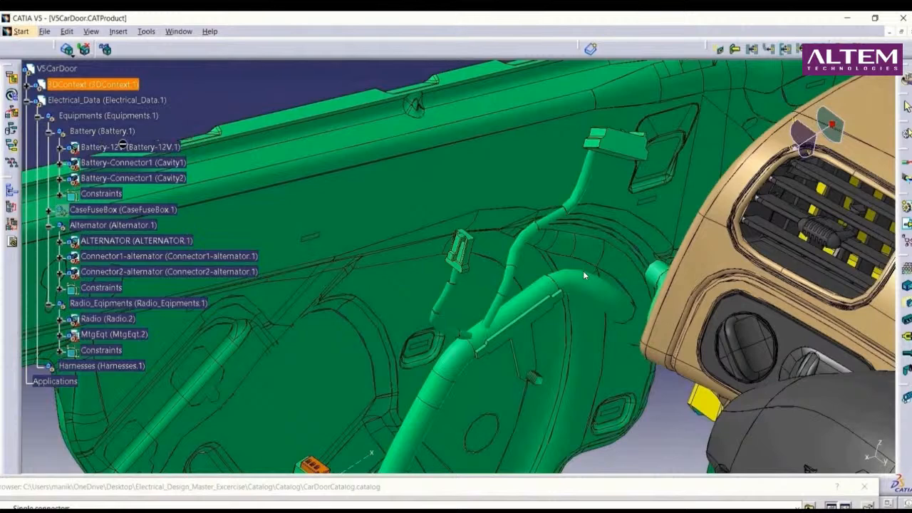
{"action": "left_click_drag", "start_coordinate": [387, 491], "coordinate": [496, 154]}
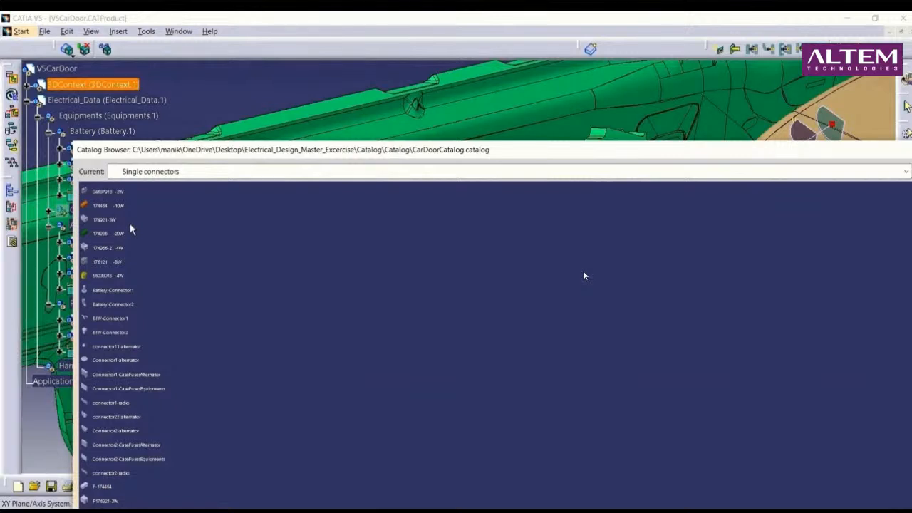
{"action": "double_click", "coordinate": [101, 249]}
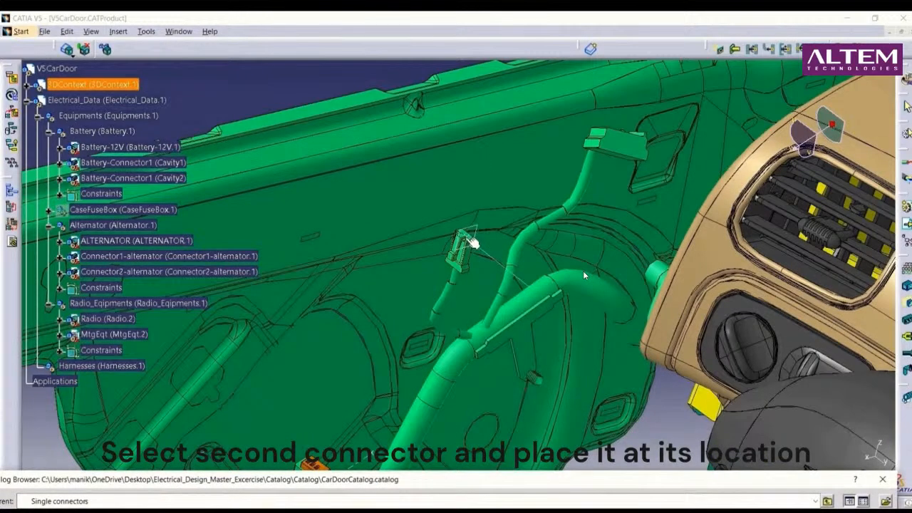
{"action": "middle_click_drag", "start_coordinate": [469, 239], "coordinate": [427, 390]}
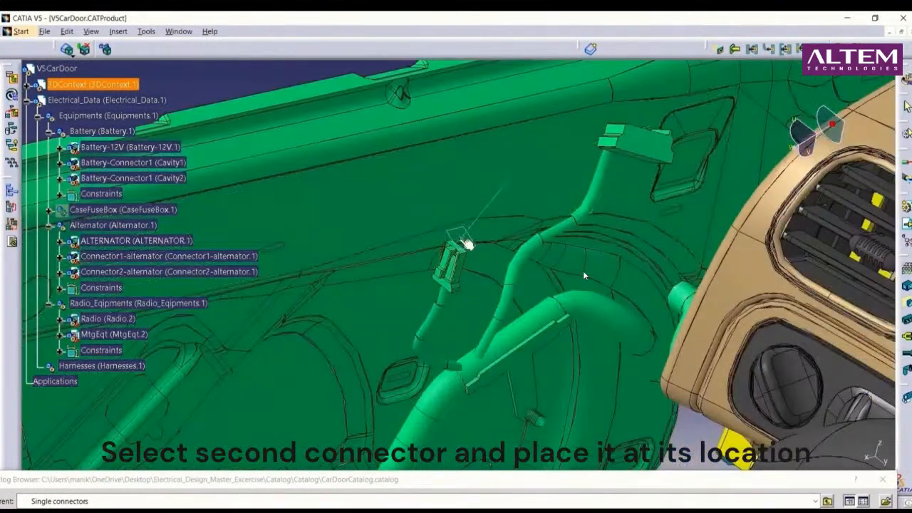
{"action": "left_click", "coordinate": [462, 244]}
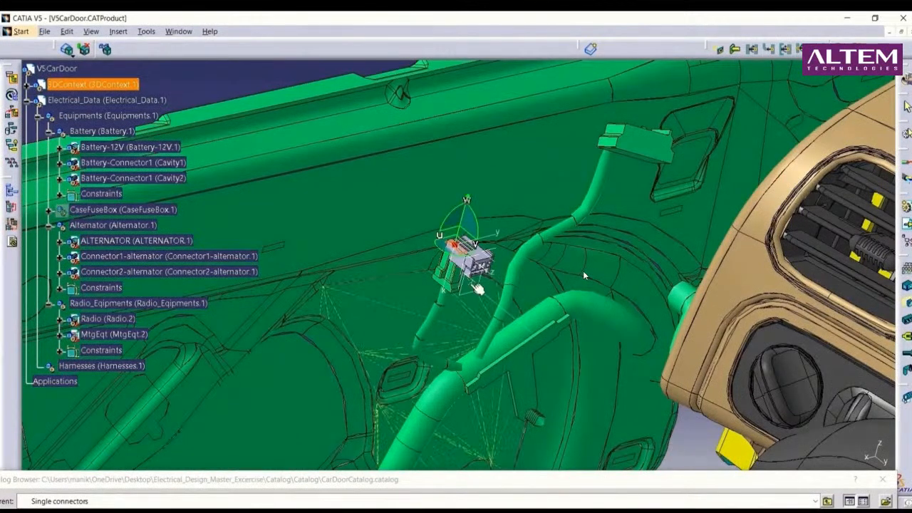
Rotate and shift the 174966-2 -4W connector with the compass to align it with the small green housing on the door.
{"action": "left_click_drag", "start_coordinate": [474, 223], "coordinate": [471, 279]}
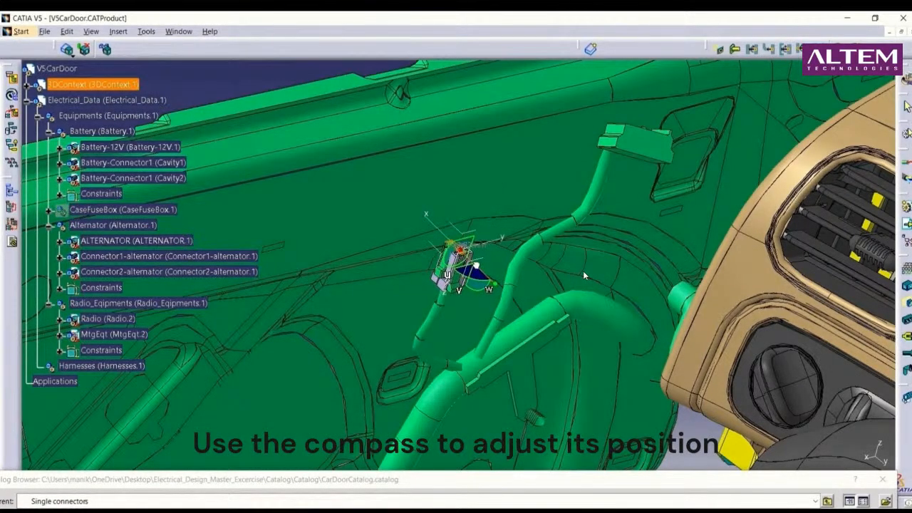
{"action": "middle_click_drag", "start_coordinate": [446, 421], "coordinate": [464, 300], "text": "ctrl"}
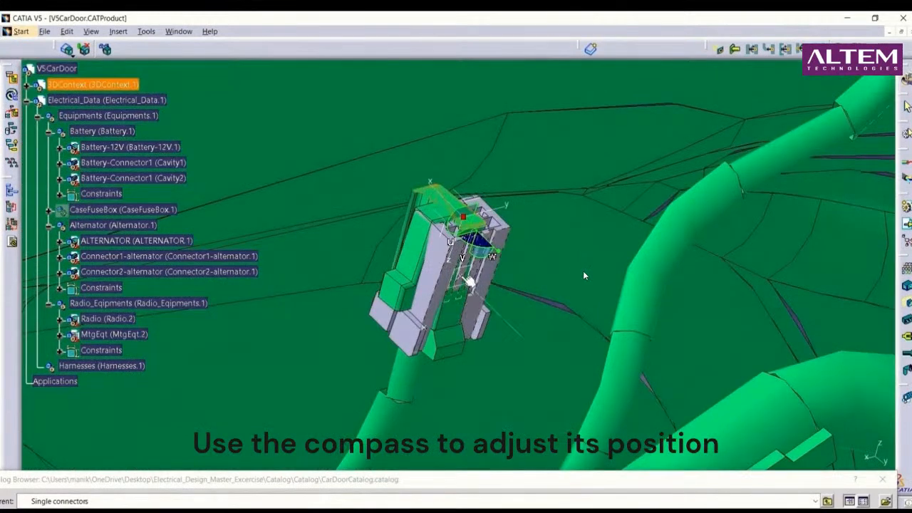
{"action": "left_click_drag", "start_coordinate": [455, 240], "coordinate": [454, 243]}
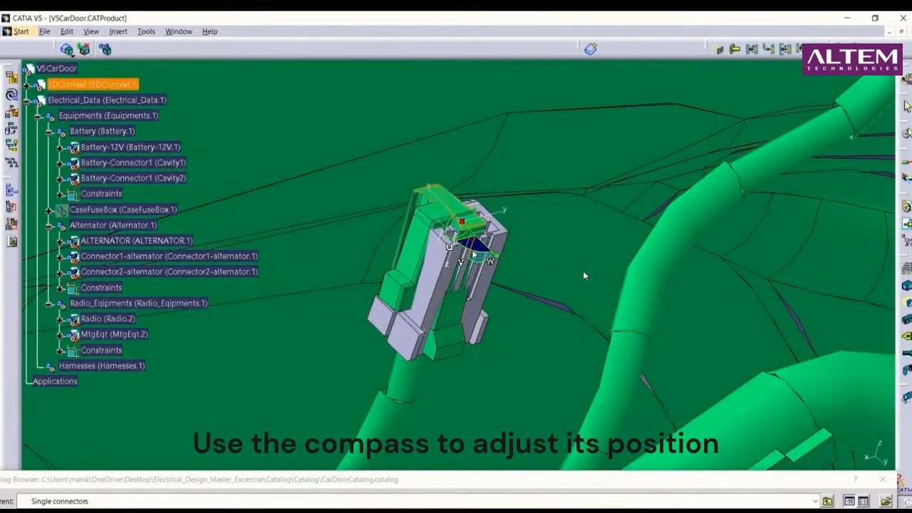
{"action": "left_click_drag", "start_coordinate": [470, 253], "coordinate": [427, 240]}
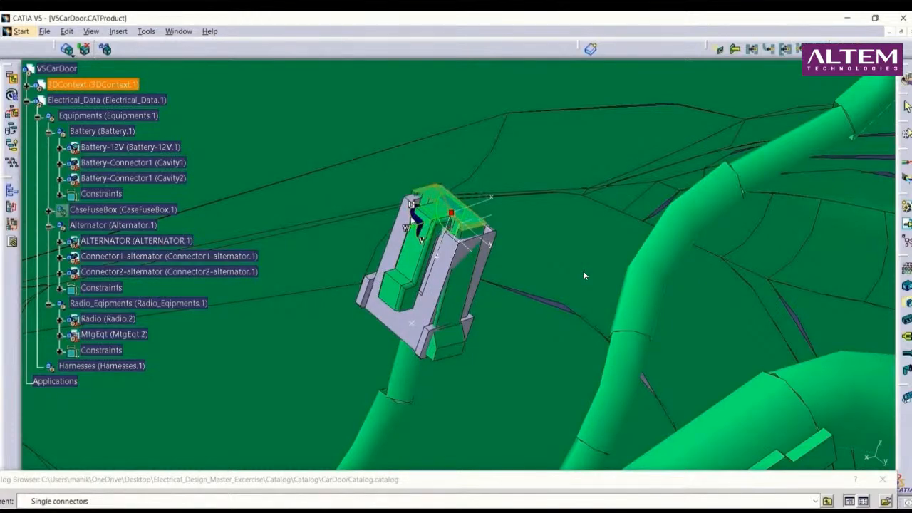
{"action": "left_click_drag", "start_coordinate": [414, 218], "coordinate": [462, 214]}
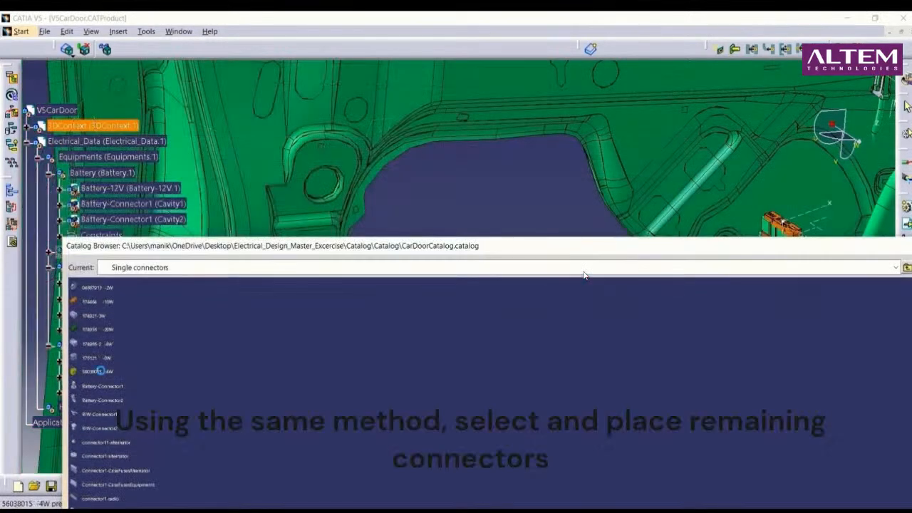
Place the yellow 56038015 -4W connector at the cable end in the door opening and adjust its position with the compass.
{"action": "double_click", "coordinate": [99, 371]}
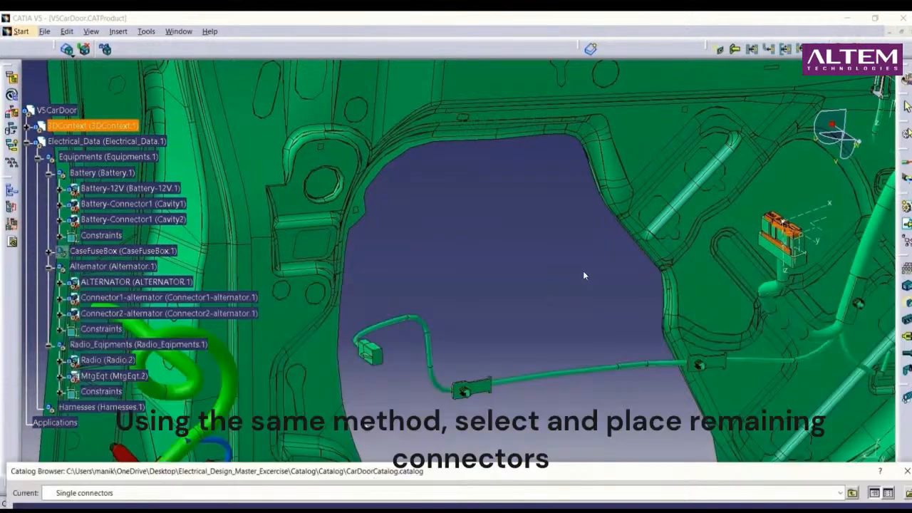
{"action": "left_click", "coordinate": [382, 362]}
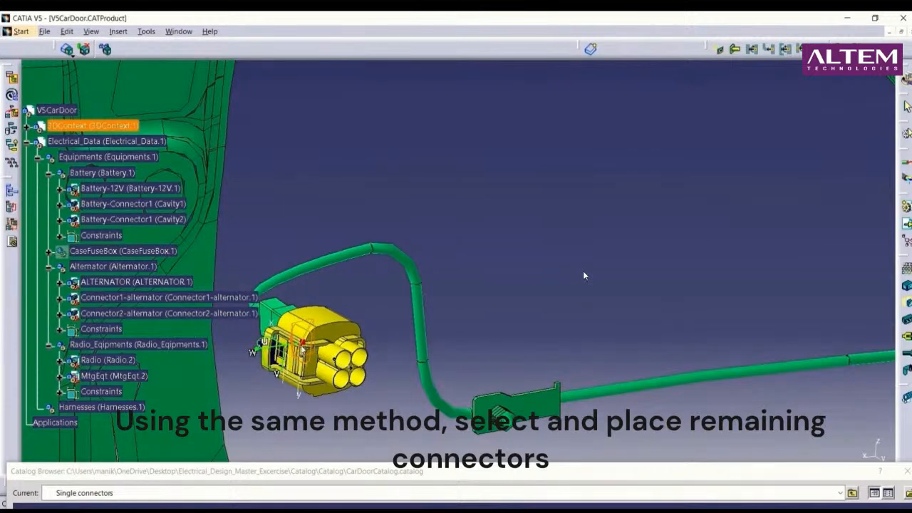
{"action": "middle_click_drag", "start_coordinate": [302, 346], "coordinate": [438, 325]}
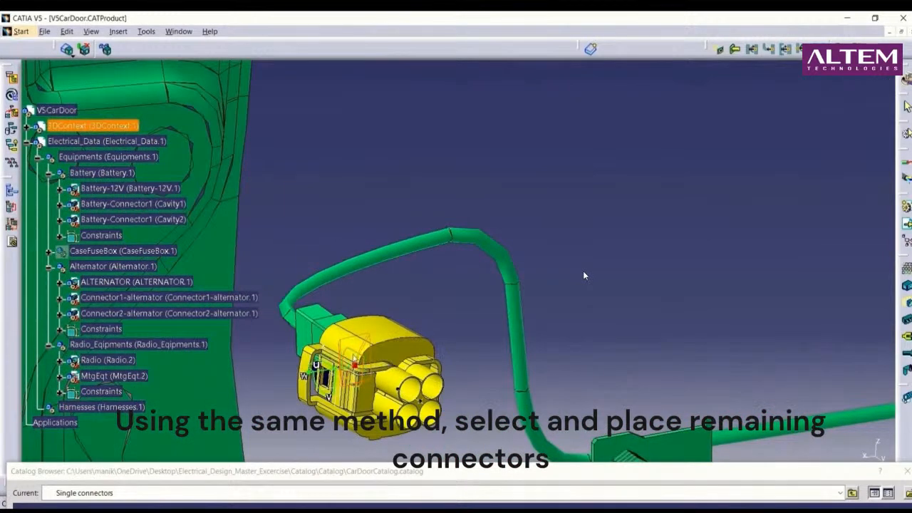
{"action": "left_click_drag", "start_coordinate": [357, 353], "coordinate": [368, 250]}
{"action": "middle_click_drag", "start_coordinate": [368, 251], "coordinate": [241, 409], "text": "ctrl"}
{"action": "middle_click_drag", "start_coordinate": [291, 394], "coordinate": [300, 424], "text": "ctrl"}
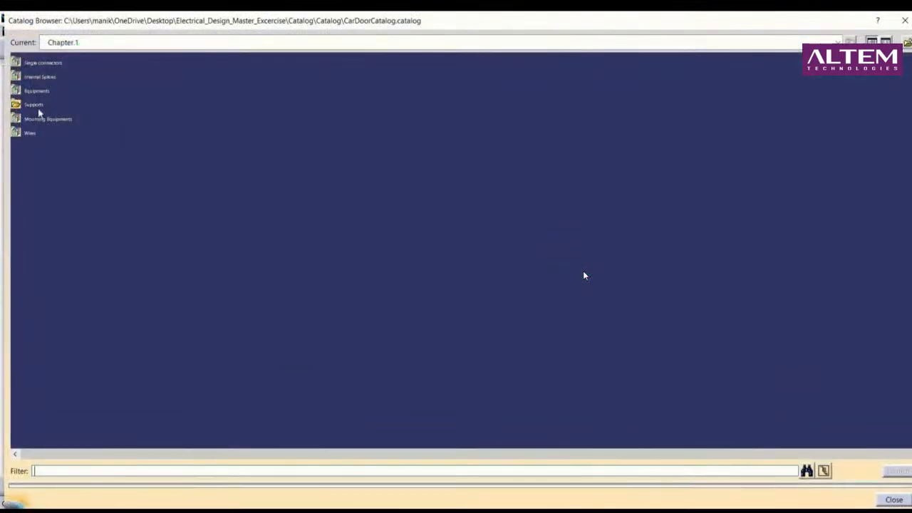
Pick AdaptativeSupport from the Adaptative Clamps family under Supports in the catalog for placement on the car door.
{"action": "double_click", "coordinate": [36, 107]}
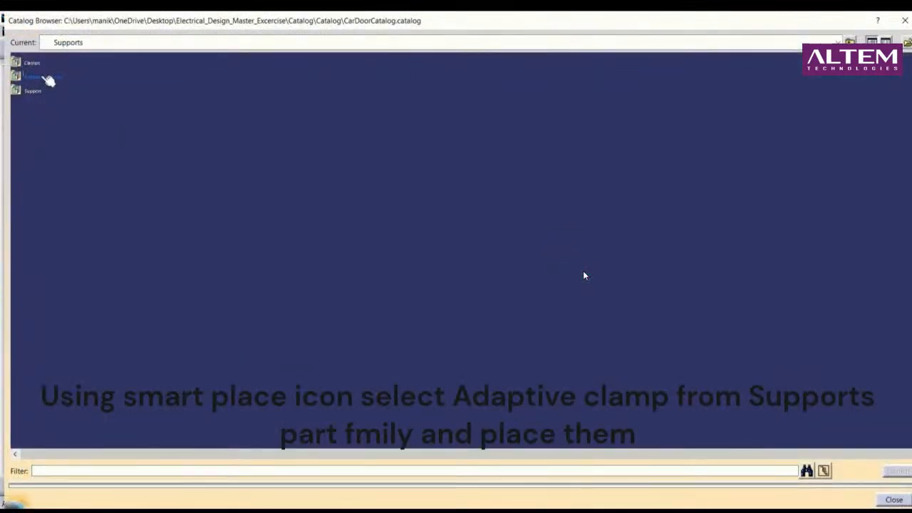
{"action": "double_click", "coordinate": [44, 77]}
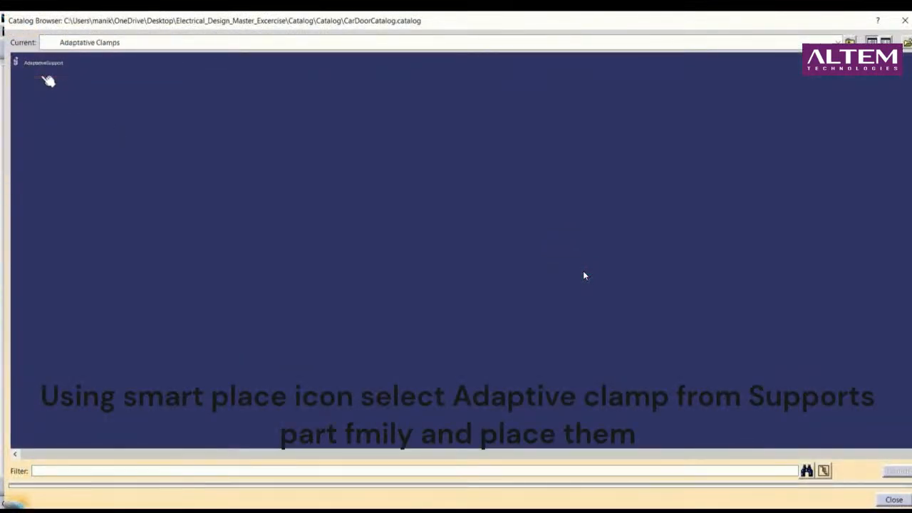
{"action": "left_click", "coordinate": [42, 63]}
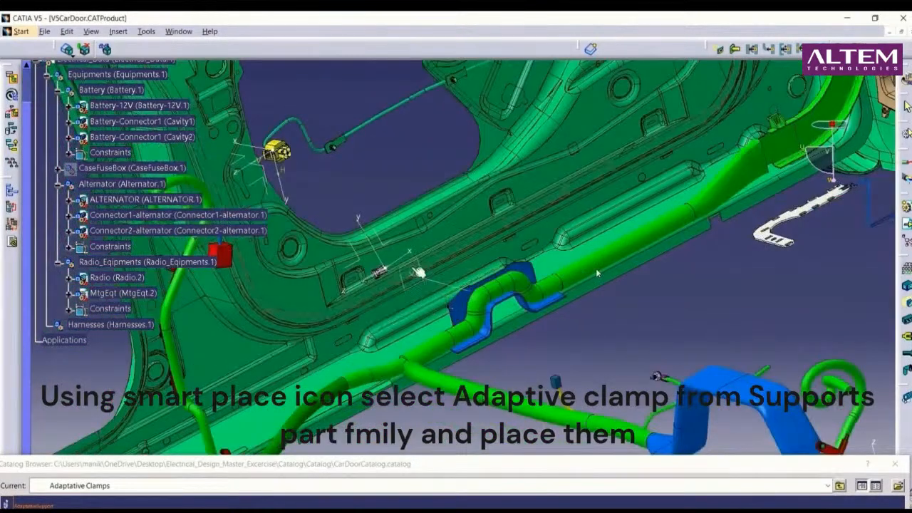
{"action": "mouse_move", "coordinate": [420, 497]}
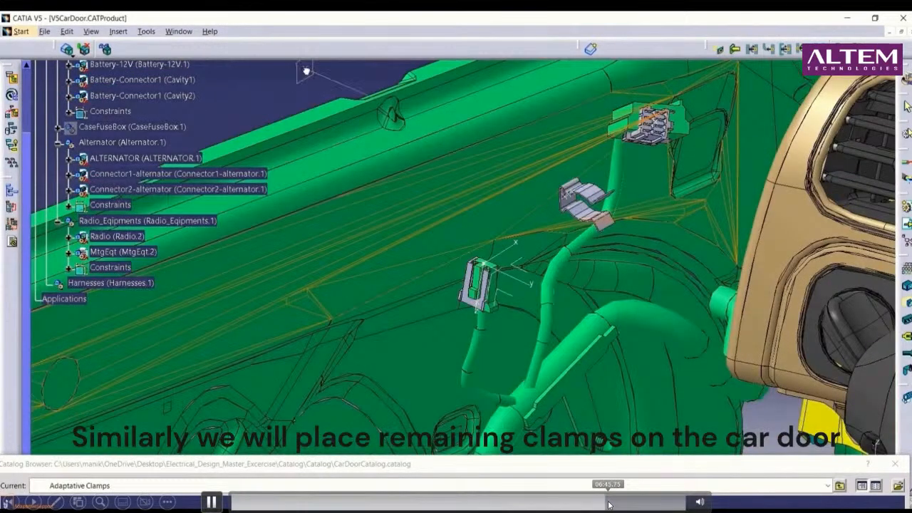
{"action": "left_click", "coordinate": [609, 505]}
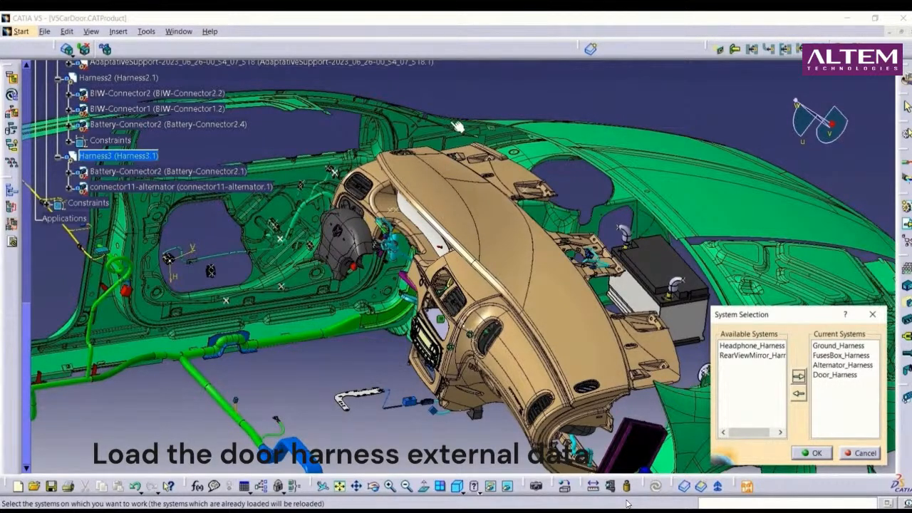
Link the Actuator,Lock_Driver device (C134) and its terminations to the 56038015 -4W connector in the door harness.
{"action": "scroll", "coordinate": [228, 95], "scroll_direction": "up", "scroll_amount": 4}
{"action": "scroll", "coordinate": [229, 93], "scroll_direction": "up", "scroll_amount": 10}
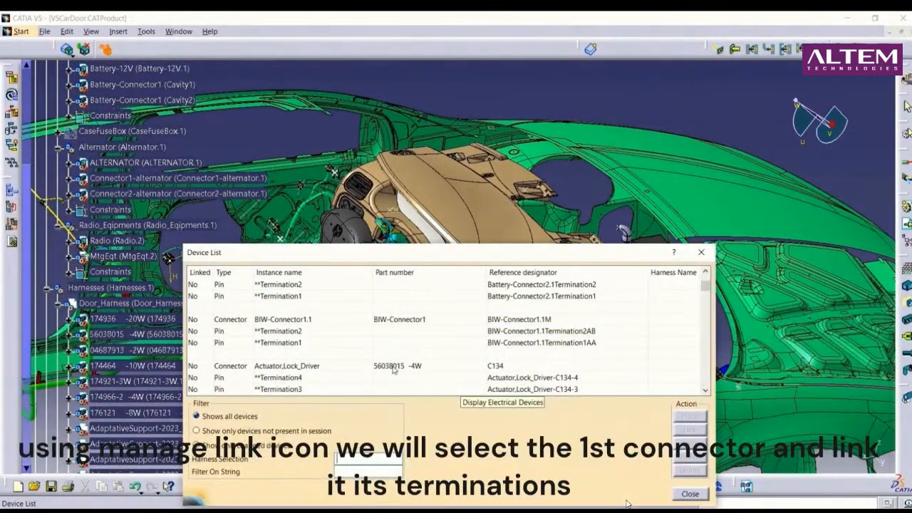
{"action": "left_click", "coordinate": [394, 368]}
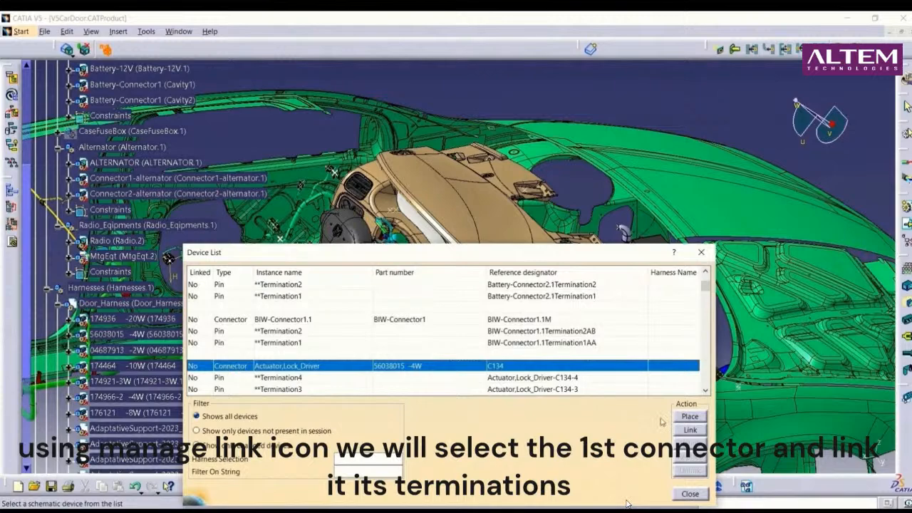
{"action": "left_click", "coordinate": [687, 430]}
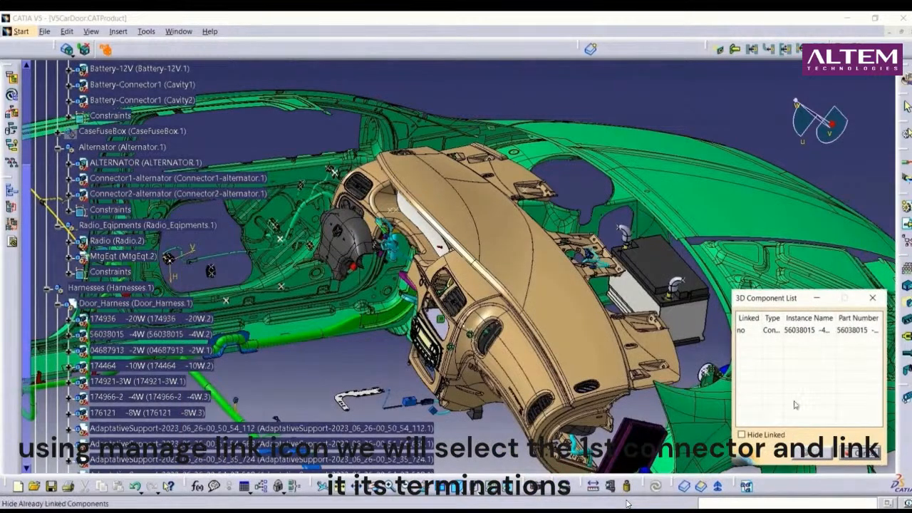
{"action": "left_click", "coordinate": [788, 331]}
{"action": "left_click", "coordinate": [809, 453]}
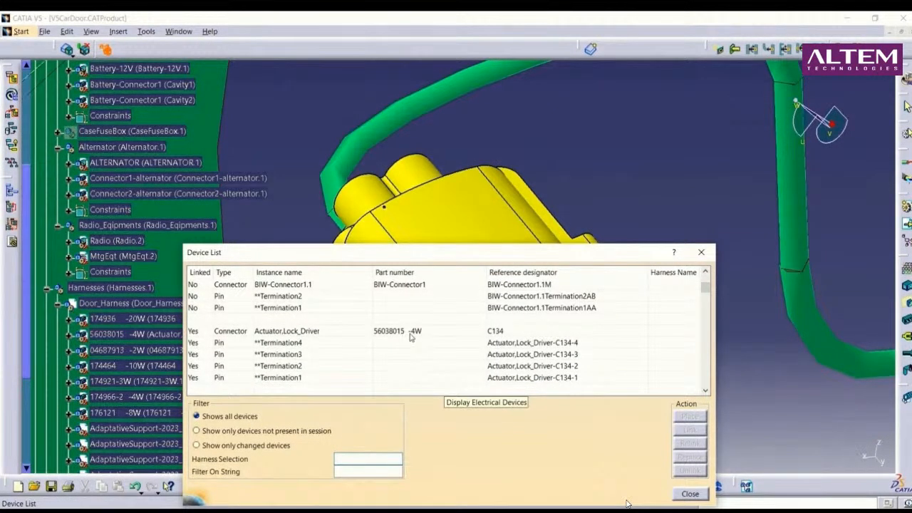
Link the Assy,Mirror_Driver device (C135) and its terminations to the 176121 -8W connector.
{"action": "scroll", "coordinate": [411, 337], "scroll_direction": "down", "scroll_amount": 1}
{"action": "left_click", "coordinate": [389, 366]}
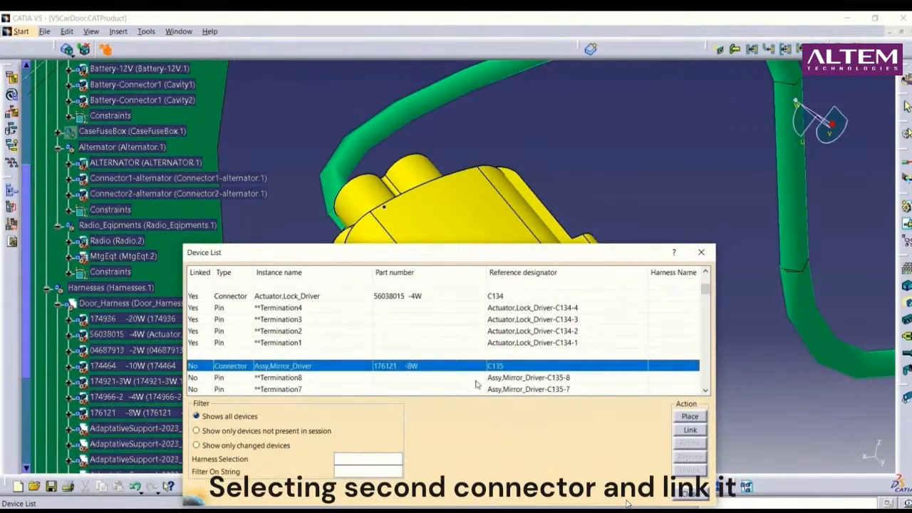
{"action": "left_click", "coordinate": [689, 430]}
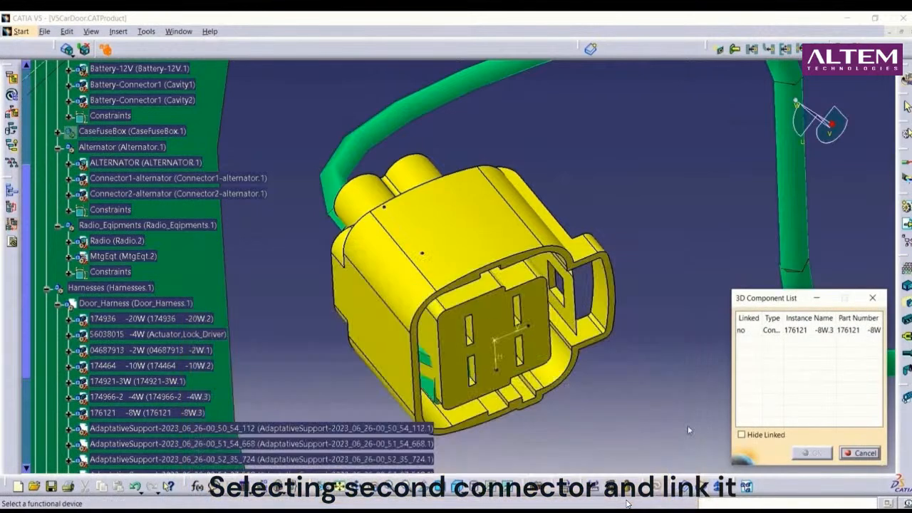
{"action": "left_click", "coordinate": [805, 331]}
{"action": "left_click", "coordinate": [812, 453]}
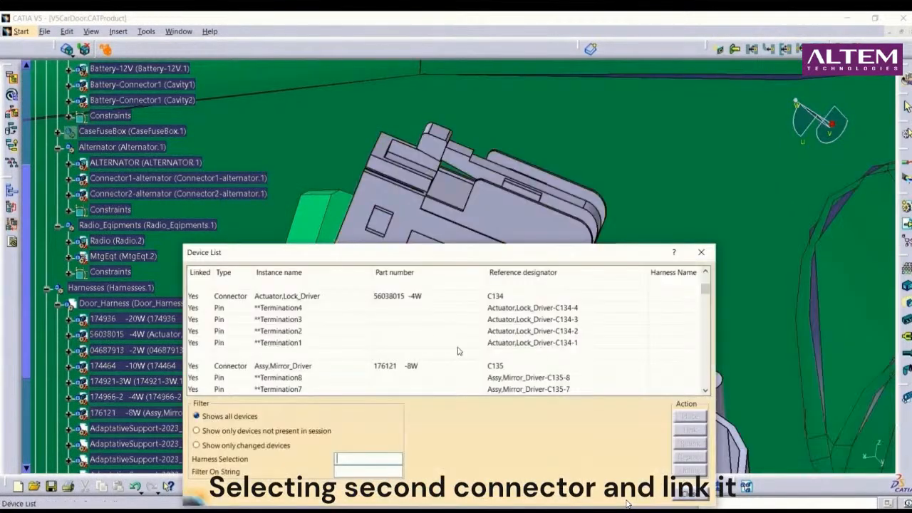
Link the Motor,Window_Driver device (C136) to the 04687913 -2W connector.
{"action": "scroll", "coordinate": [350, 340], "scroll_direction": "down", "scroll_amount": 3}
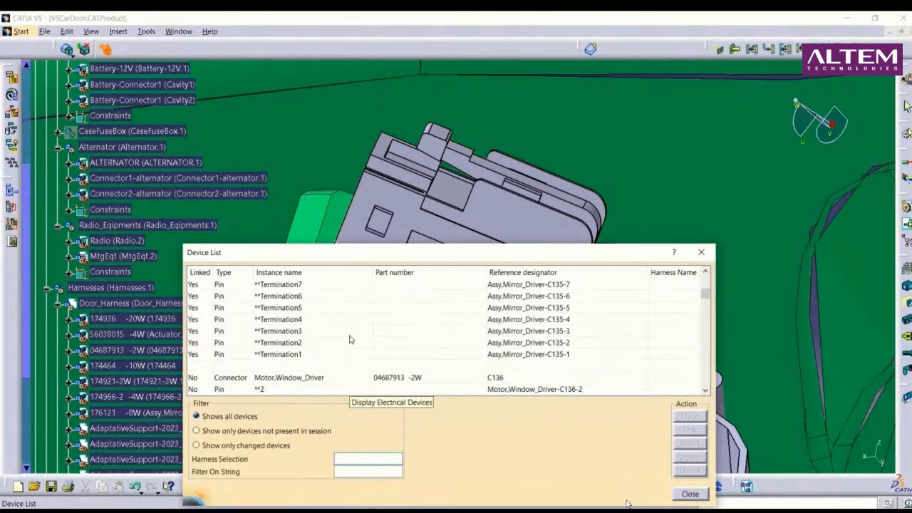
{"action": "scroll", "coordinate": [350, 340], "scroll_direction": "down", "scroll_amount": 1}
{"action": "left_click", "coordinate": [382, 343]}
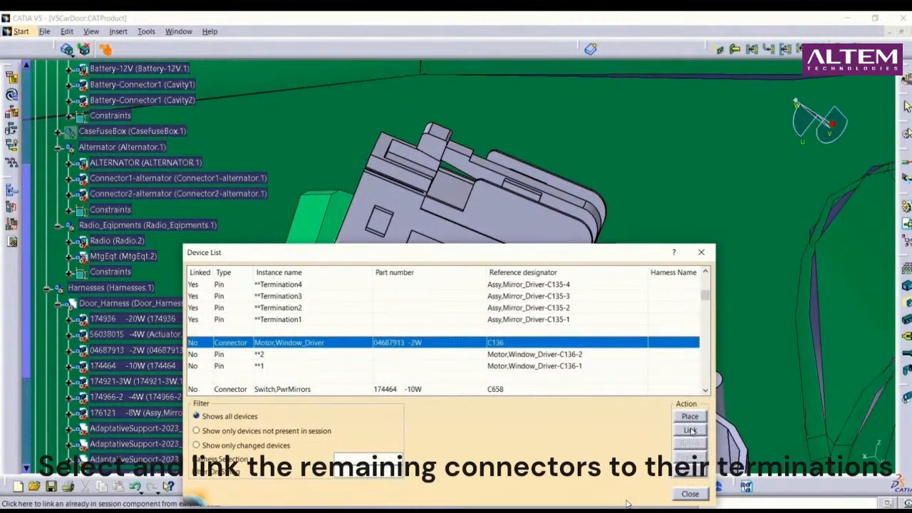
{"action": "left_click", "coordinate": [689, 418]}
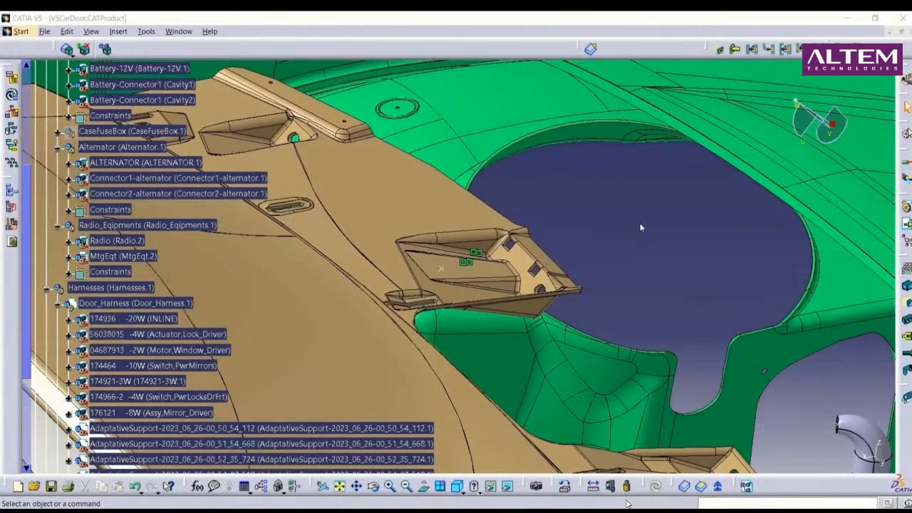
{"action": "middle_click_drag", "start_coordinate": [630, 216], "coordinate": [606, 356]}
{"action": "middle_click_drag", "start_coordinate": [545, 310], "coordinate": [291, 433]}
{"action": "scroll", "coordinate": [483, 366], "scroll_direction": "down", "scroll_amount": 1}
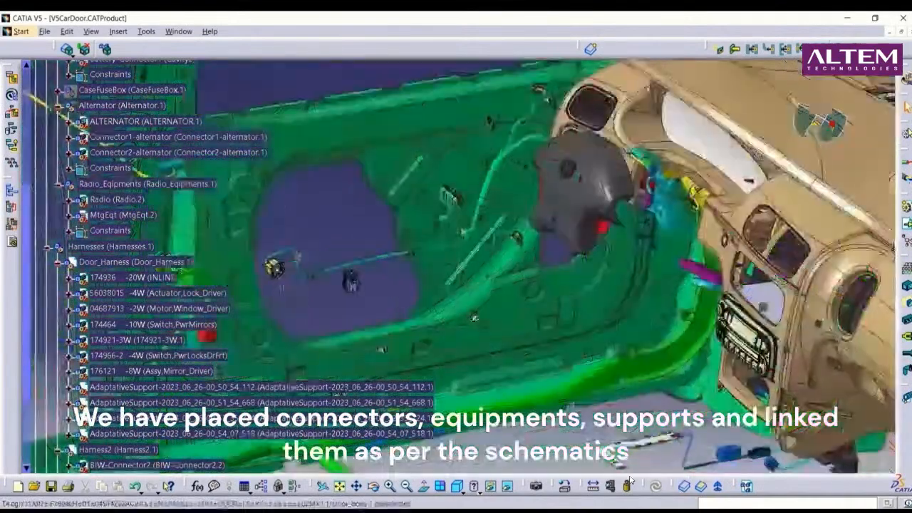
{"action": "middle_click_drag", "start_coordinate": [851, 388], "coordinate": [647, 288]}
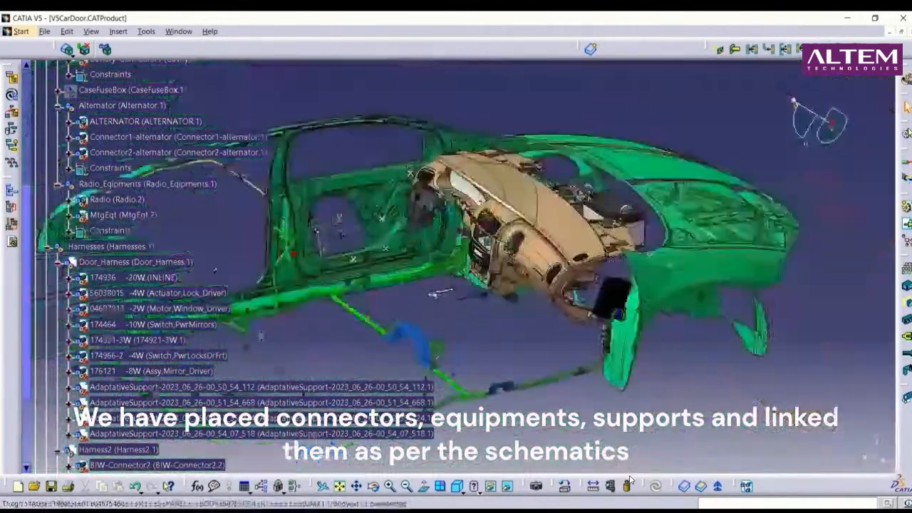
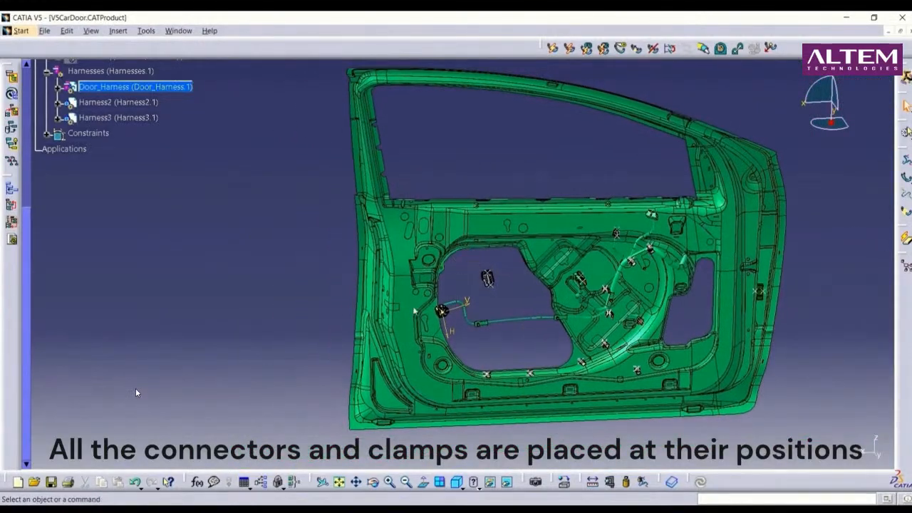
Switch to the Electrical Harness Assembly workbench of the Electrical Harness Discipline.
{"action": "left_click", "coordinate": [22, 31]}
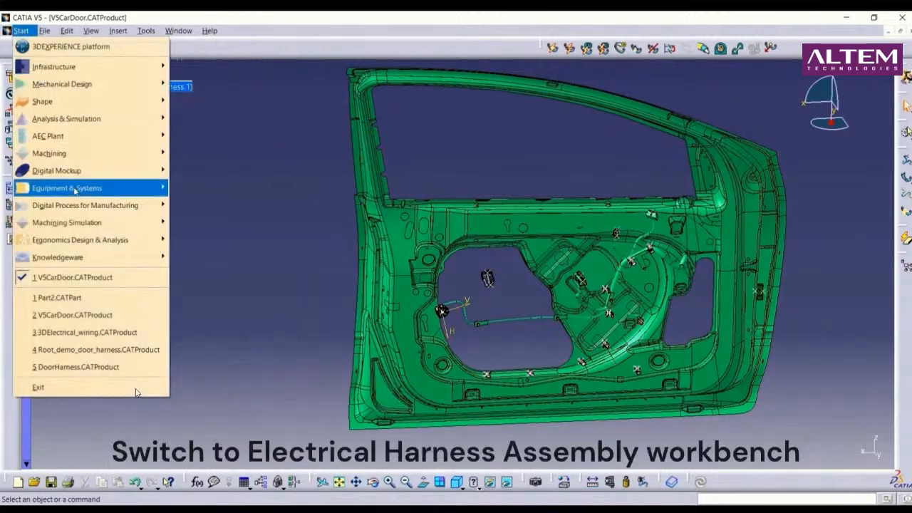
{"action": "mouse_move", "coordinate": [74, 189]}
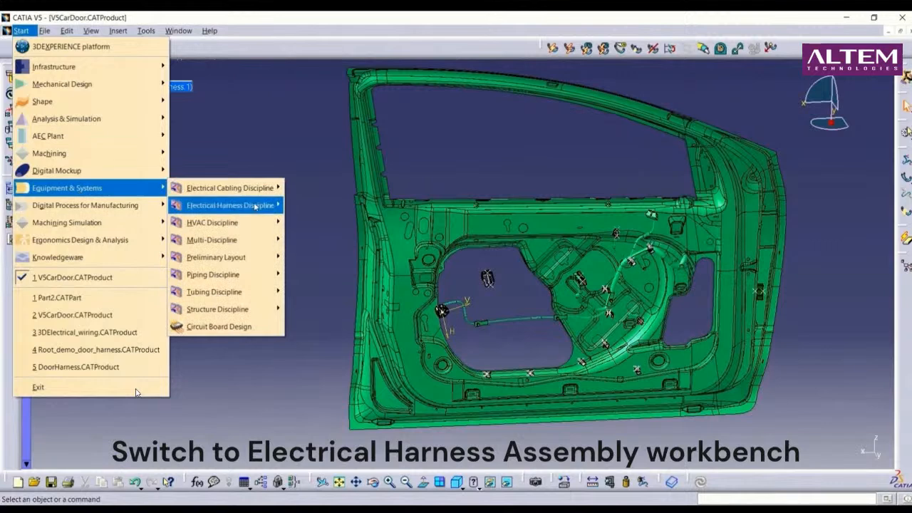
{"action": "mouse_move", "coordinate": [255, 206]}
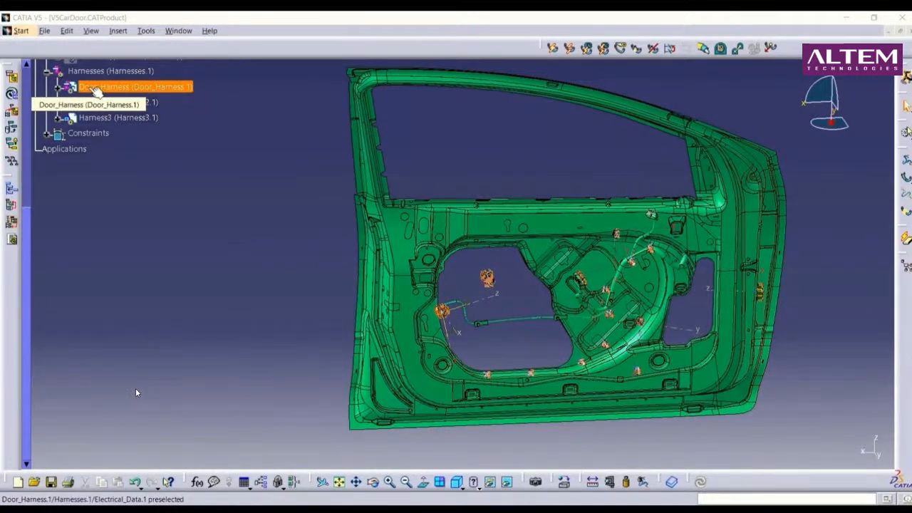
Activate the Door_Harness subassembly as the geometrical bundle to work on.
{"action": "left_click", "coordinate": [160, 87]}
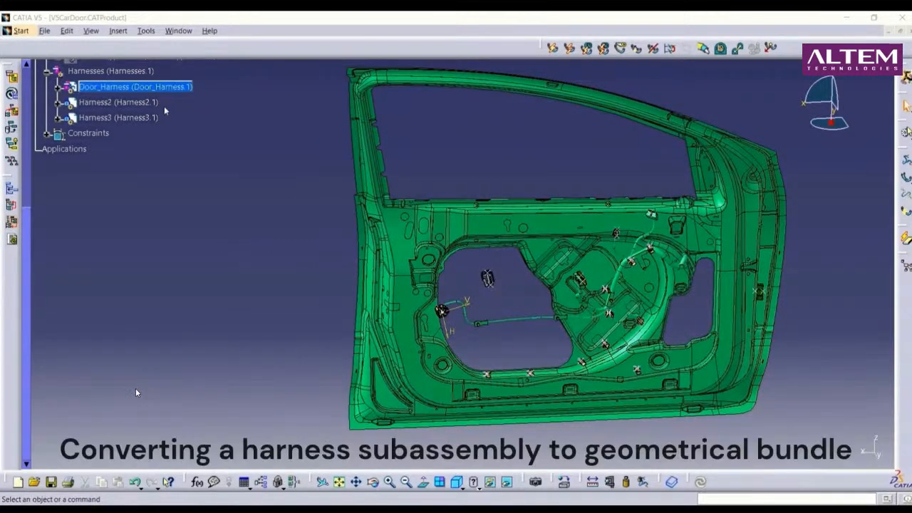
{"action": "left_click", "coordinate": [123, 103]}
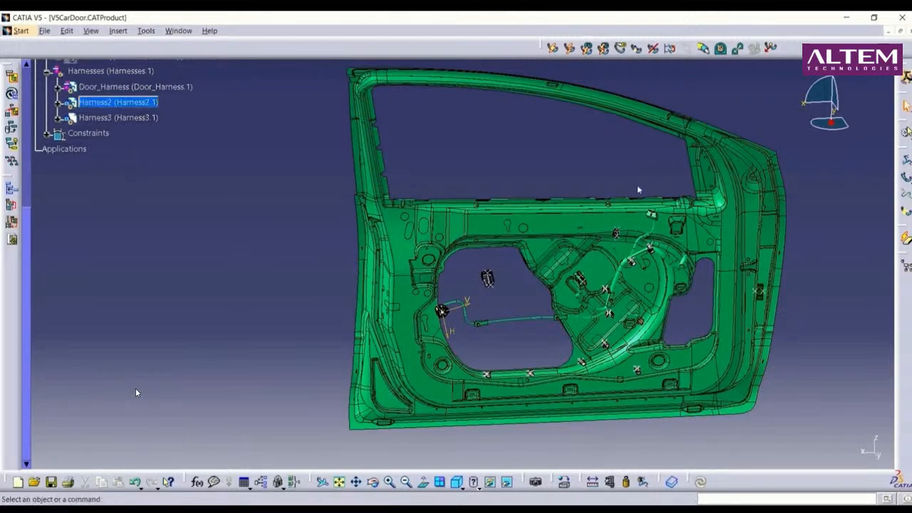
{"action": "middle_click_drag", "start_coordinate": [712, 199], "coordinate": [557, 173]}
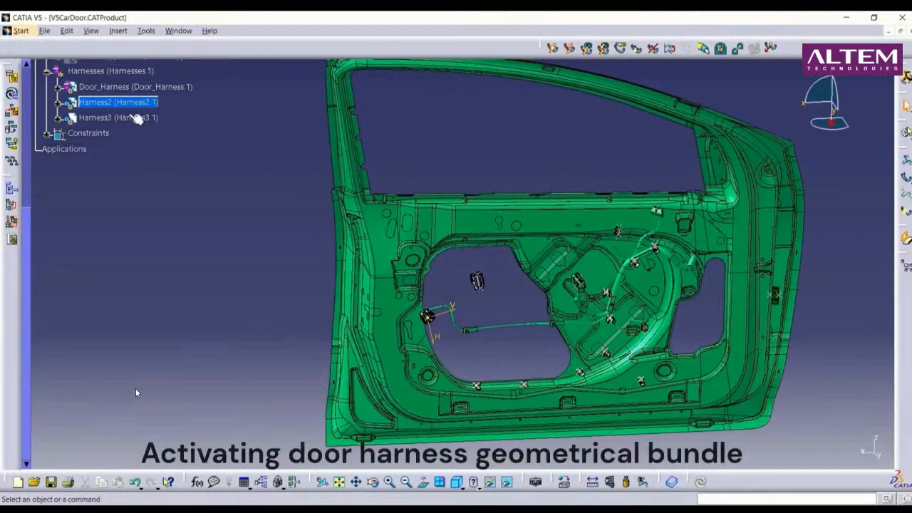
{"action": "left_click", "coordinate": [105, 87]}
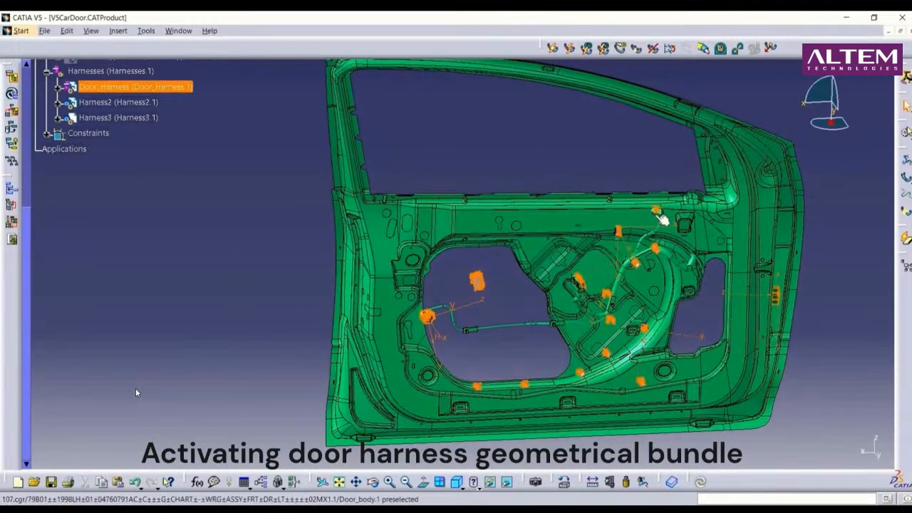
{"action": "left_click", "coordinate": [525, 154]}
{"action": "middle_click_drag", "start_coordinate": [523, 239], "coordinate": [505, 186]}
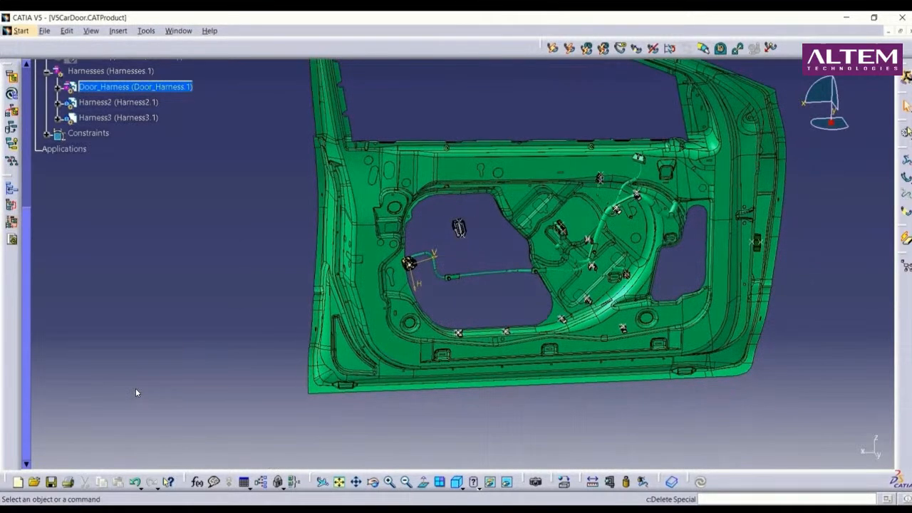
Start a multi-branchable document in Door_Harness with an 8 mm branch diameter and Slack build mode.
{"action": "left_click", "coordinate": [905, 180]}
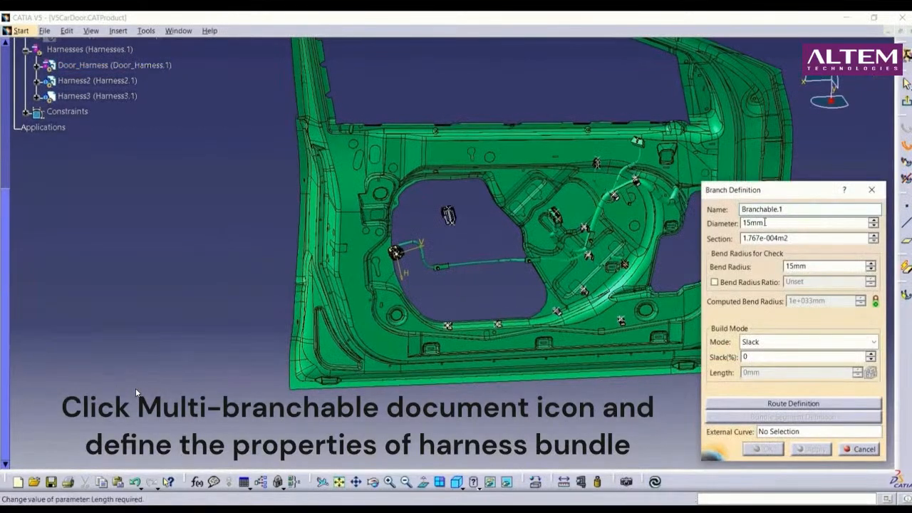
{"action": "double_click", "coordinate": [770, 223]}
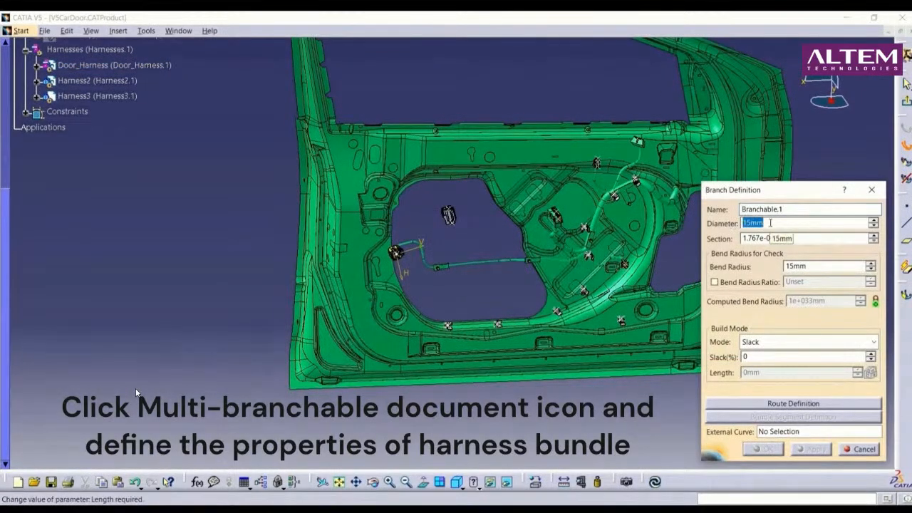
{"action": "type", "text": "8"}
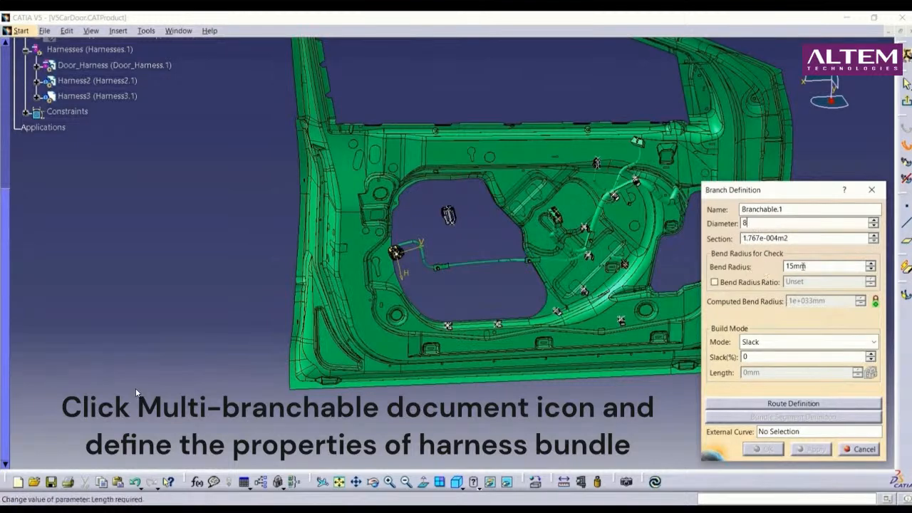
{"action": "left_click", "coordinate": [760, 344]}
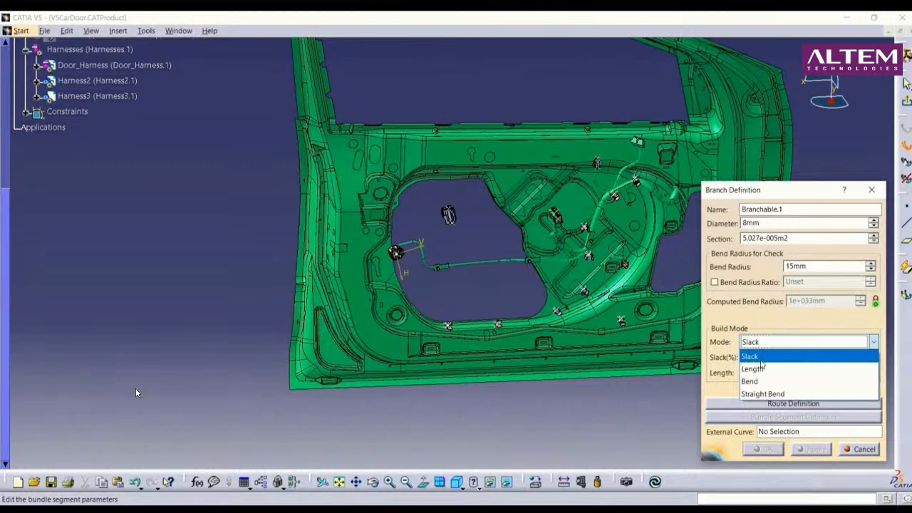
{"action": "left_click", "coordinate": [760, 358]}
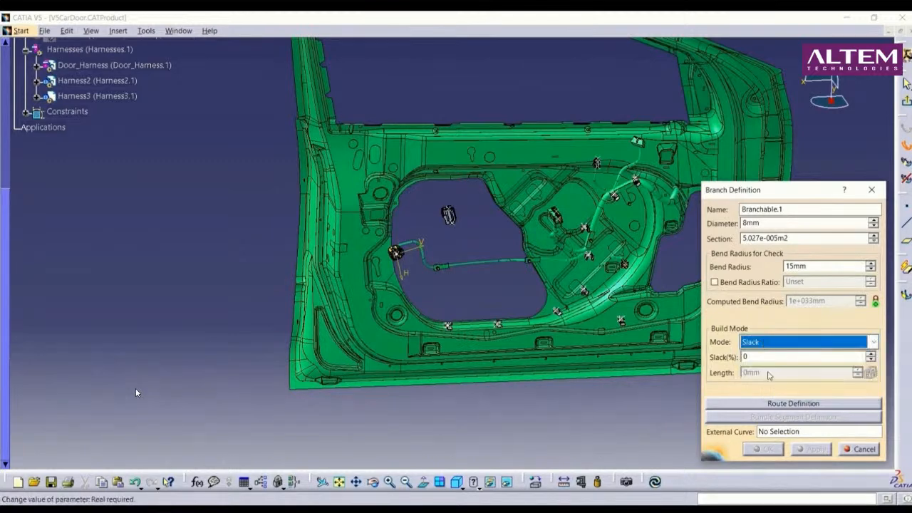
{"action": "left_click", "coordinate": [715, 282]}
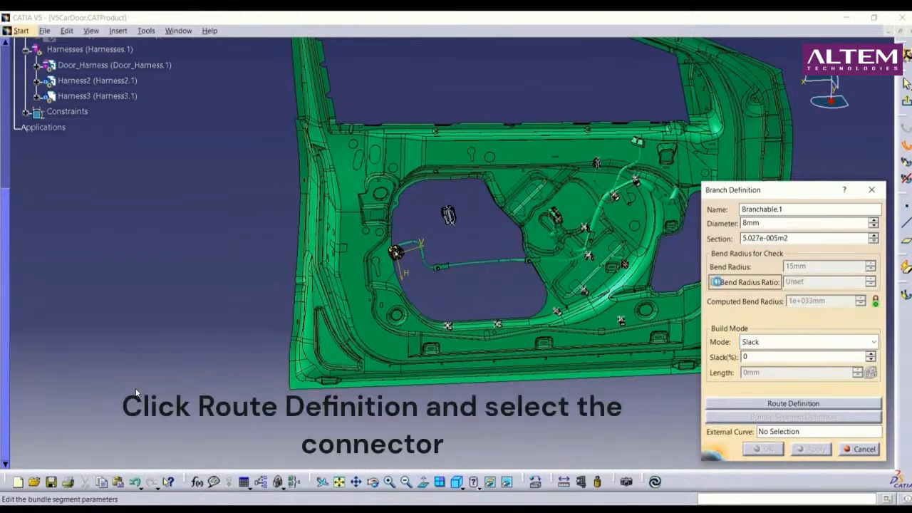
{"action": "left_click", "coordinate": [714, 282]}
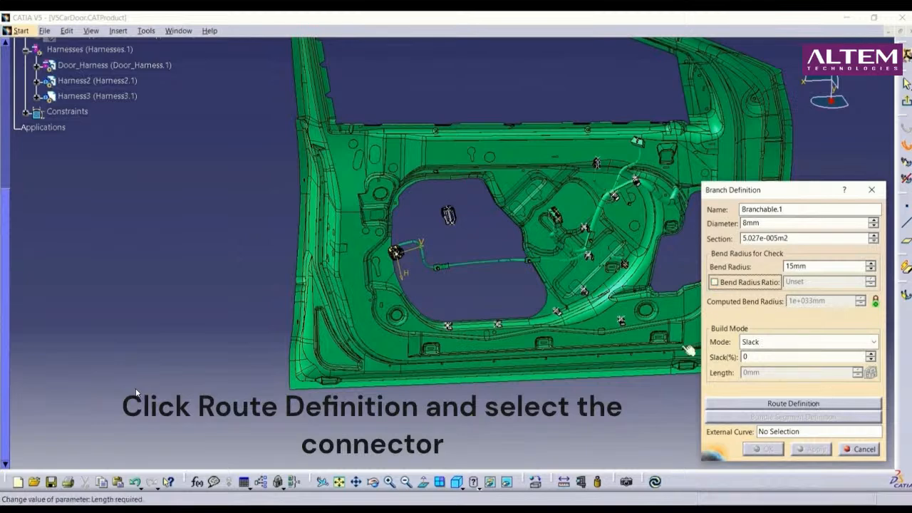
Open the branch's route definition and start the route at the yellow Actuator,Lock_Driver connector.
{"action": "left_click", "coordinate": [818, 404]}
{"action": "middle_click_drag", "start_coordinate": [431, 319], "coordinate": [483, 334]}
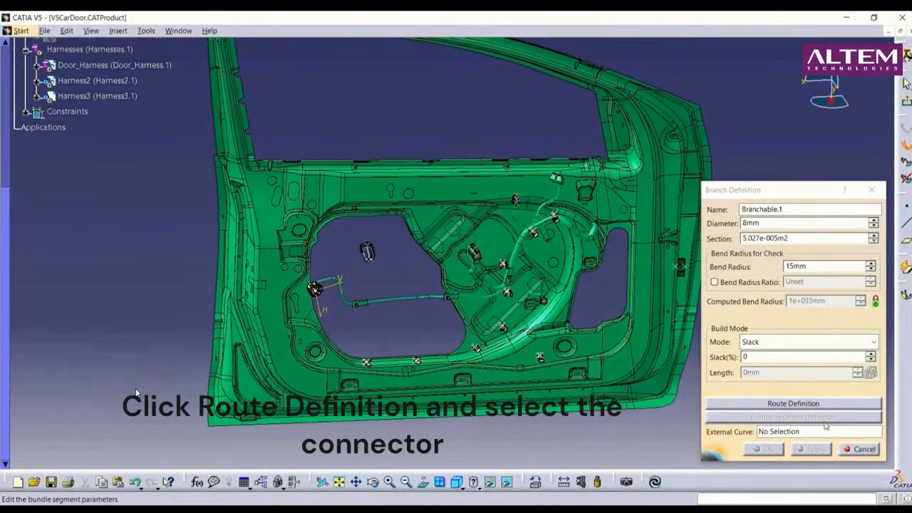
{"action": "left_click", "coordinate": [797, 404]}
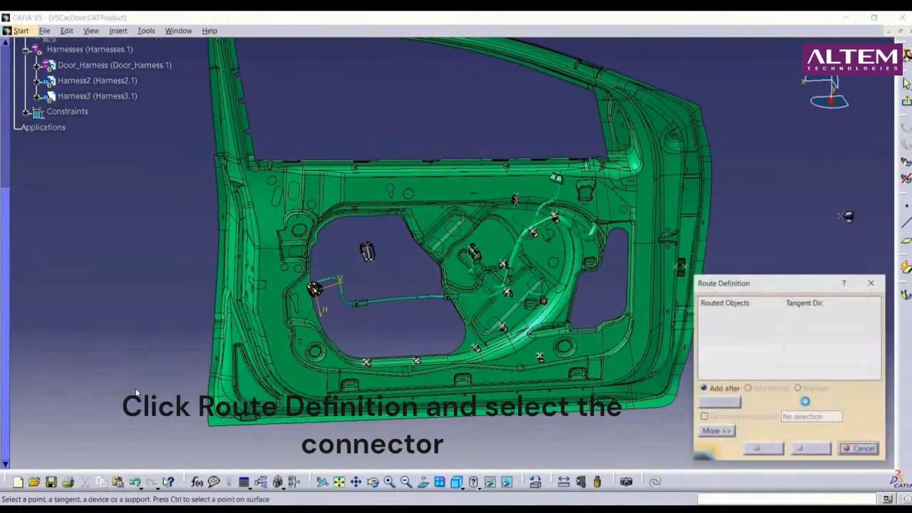
{"action": "left_click", "coordinate": [315, 288]}
{"action": "scroll", "coordinate": [391, 319], "scroll_direction": "down", "scroll_amount": 1}
{"action": "mouse_move", "coordinate": [392, 318]}
{"action": "middle_mouse_down"}
{"action": "mouse_move", "coordinate": [400, 293]}
{"action": "mouse_move", "coordinate": [401, 308]}
{"action": "middle_mouse_up"}
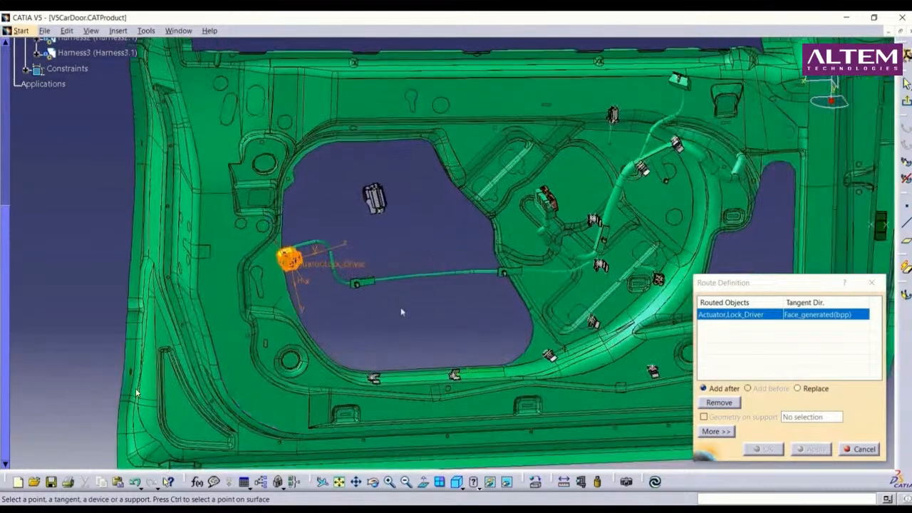
Route the first branch from the lock actuator through the six clamps along the opening's lower edge and up the inner panel.
{"action": "left_click", "coordinate": [377, 378]}
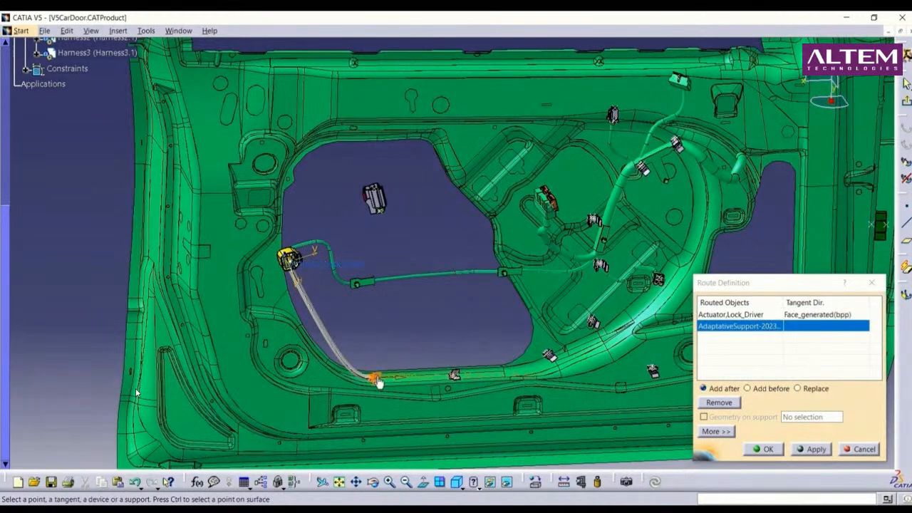
{"action": "left_click", "coordinate": [455, 377]}
{"action": "middle_click_drag", "start_coordinate": [446, 338], "coordinate": [335, 321]}
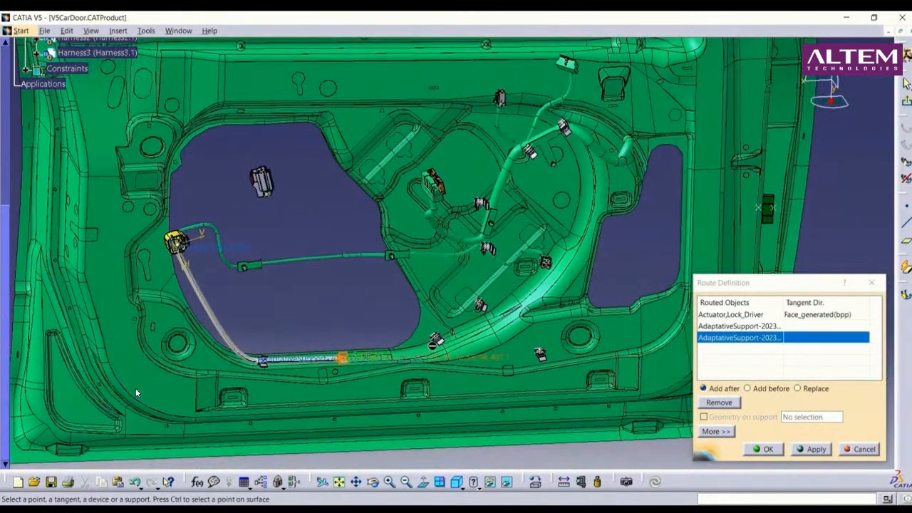
{"action": "left_click", "coordinate": [436, 340]}
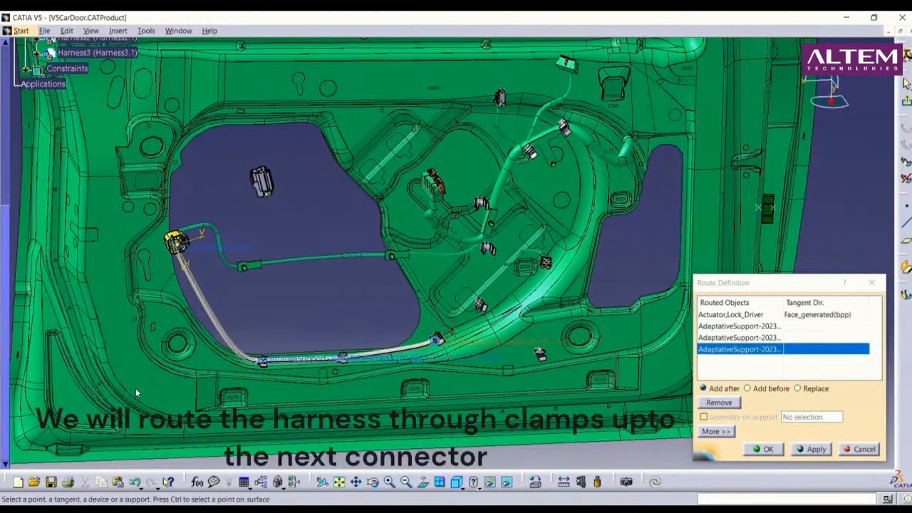
{"action": "left_click", "coordinate": [481, 307]}
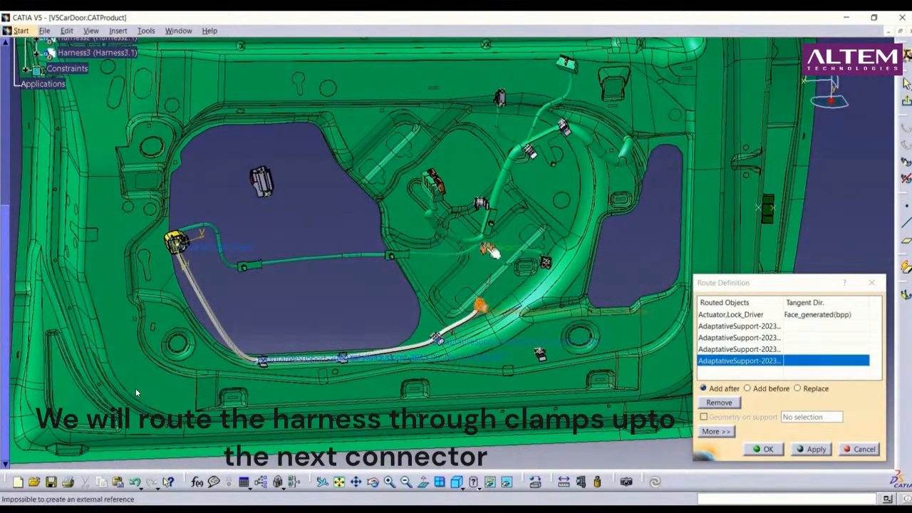
{"action": "left_click", "coordinate": [489, 249]}
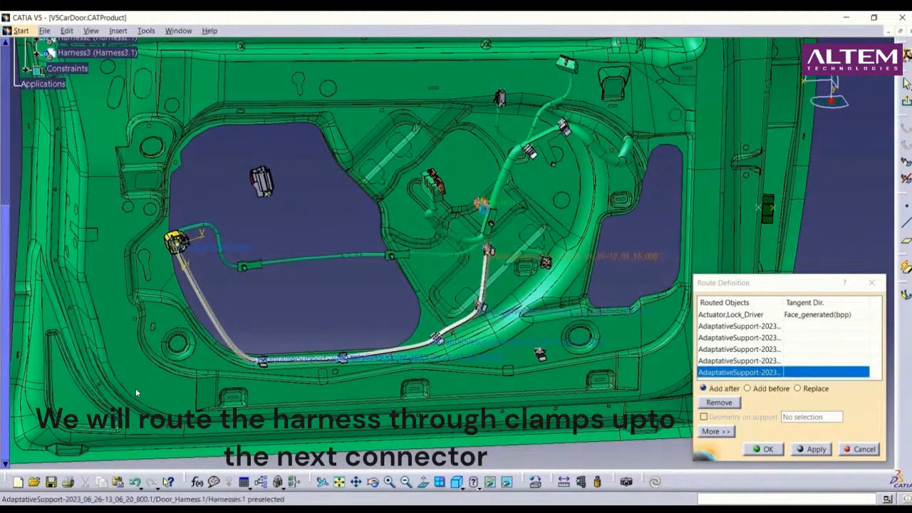
{"action": "left_click", "coordinate": [485, 206]}
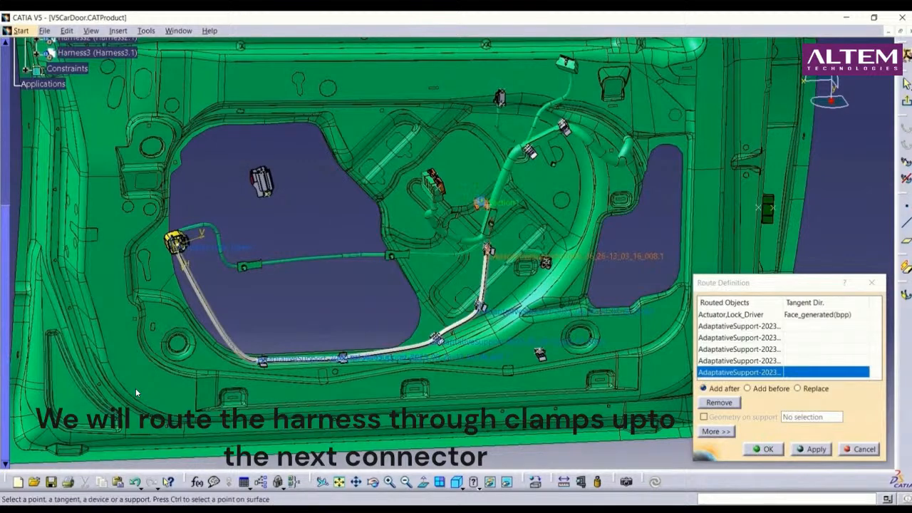
End the route at the black connector near the panel's upper edge and accept the first 8 mm branch.
{"action": "left_click", "coordinate": [502, 101]}
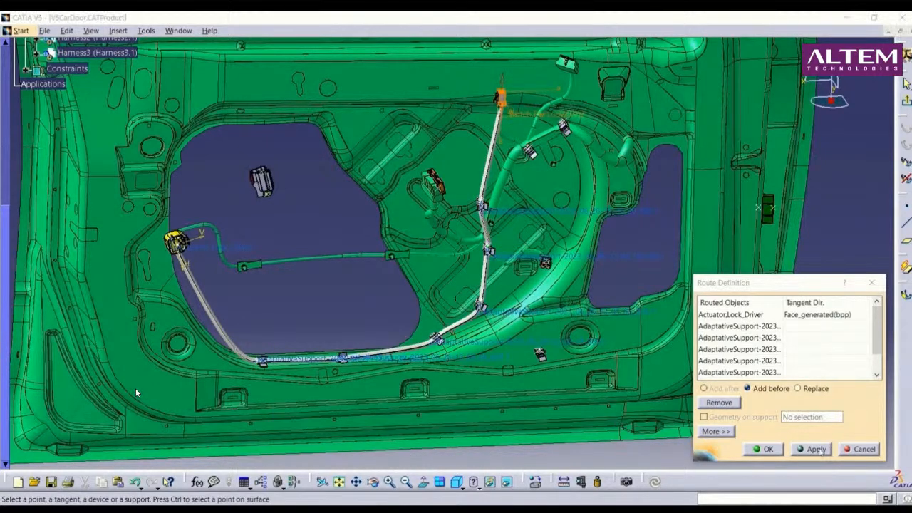
{"action": "left_click", "coordinate": [763, 450]}
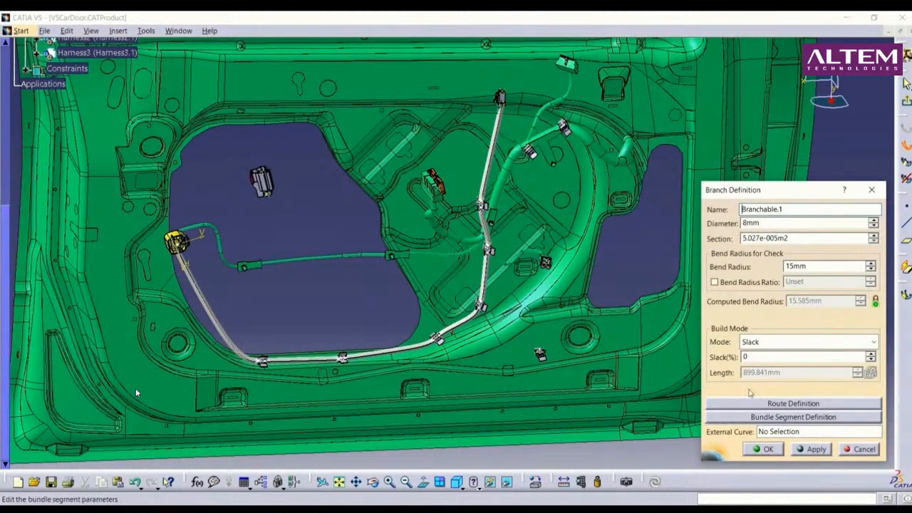
{"action": "left_click", "coordinate": [763, 450]}
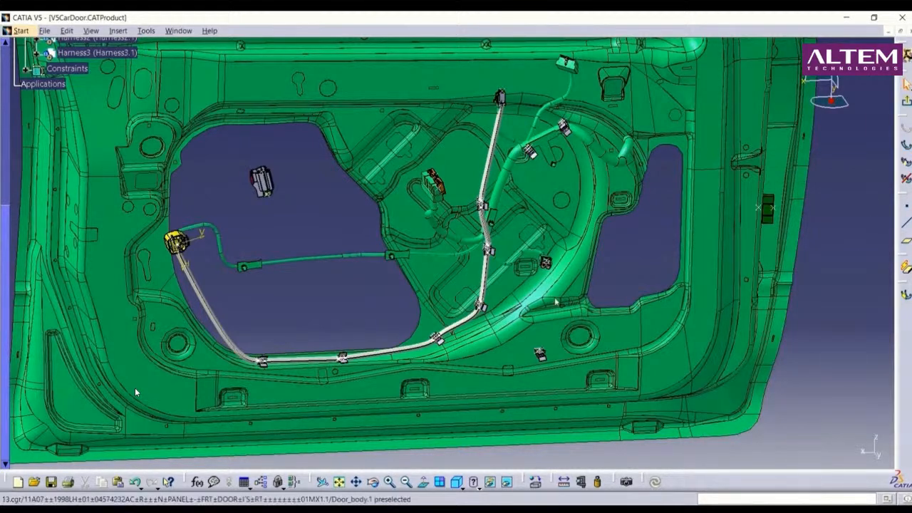
Add a branch point on the bundle segment just above its uppermost clamp, at a ratio of about 0.144.
{"action": "middle_click_drag", "start_coordinate": [556, 257], "coordinate": [465, 277]}
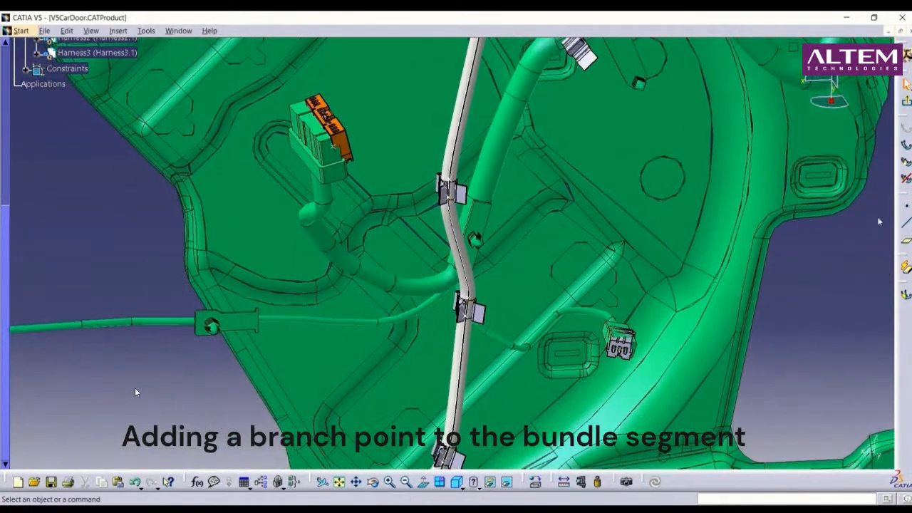
{"action": "left_click", "coordinate": [907, 162]}
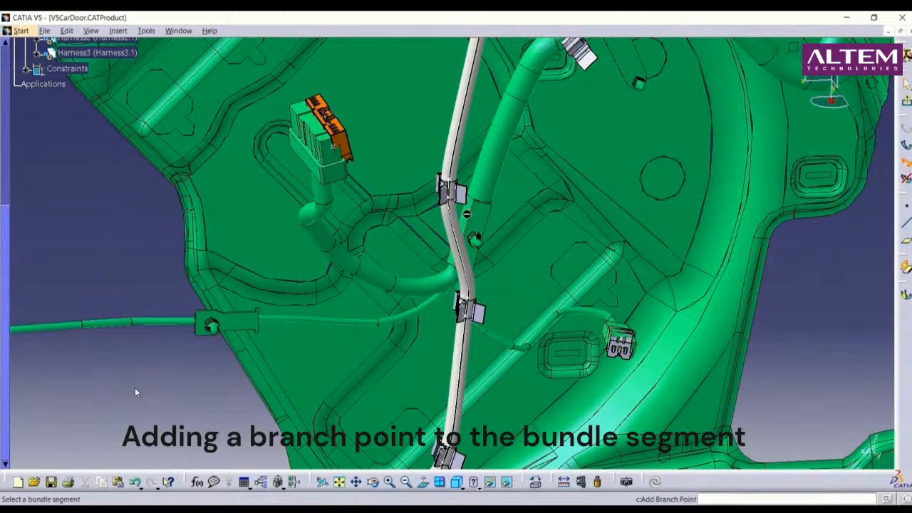
{"action": "left_click", "coordinate": [456, 172]}
{"action": "left_click", "coordinate": [457, 152]}
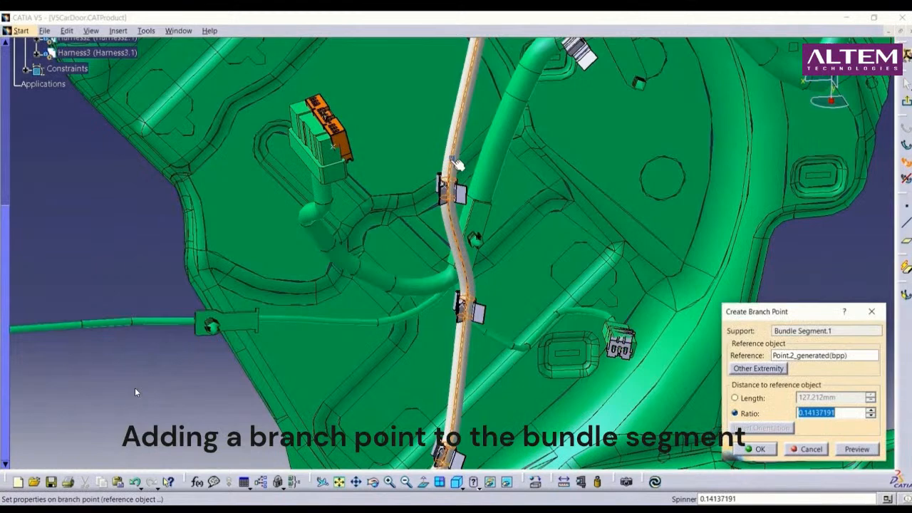
{"action": "left_click", "coordinate": [749, 455]}
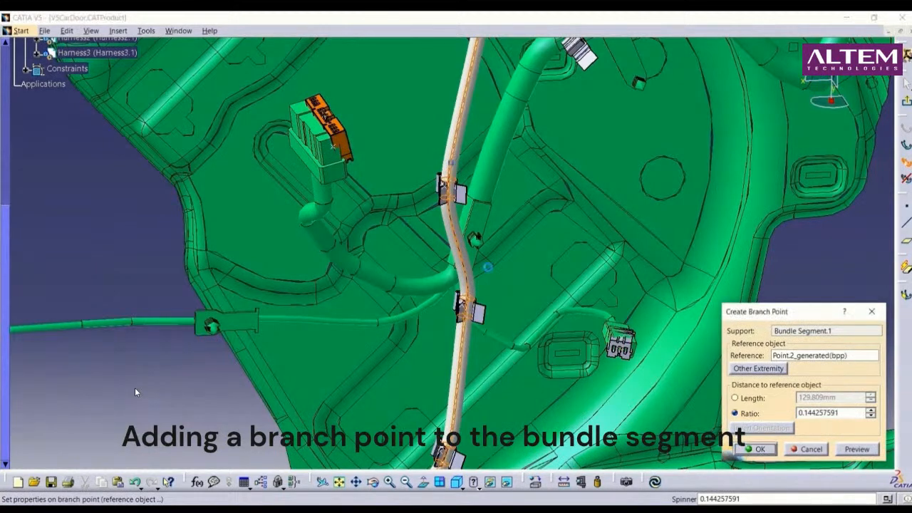
Create an on-curve point on the bundle just below the clamp at its lower bend, about 592 mm along the flexible curve.
{"action": "middle_click_drag", "start_coordinate": [488, 267], "coordinate": [500, 204], "text": "ctrl"}
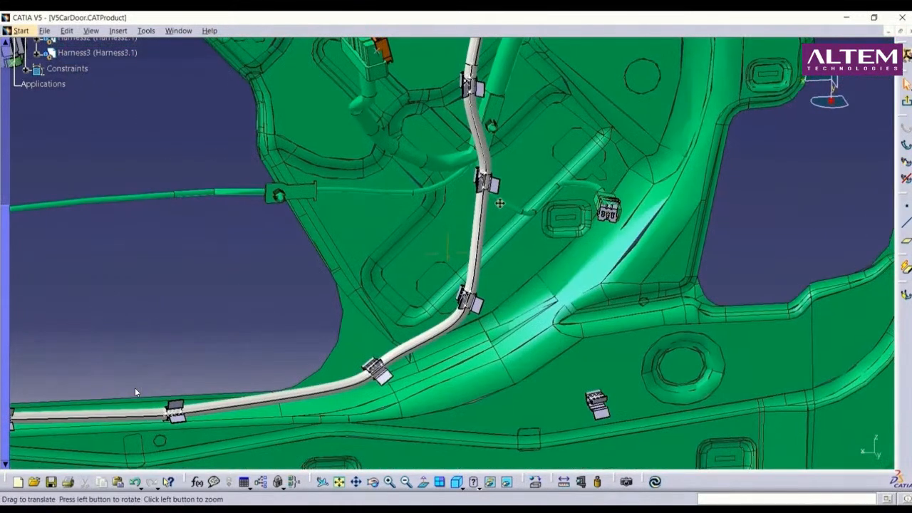
{"action": "left_click", "coordinate": [907, 206]}
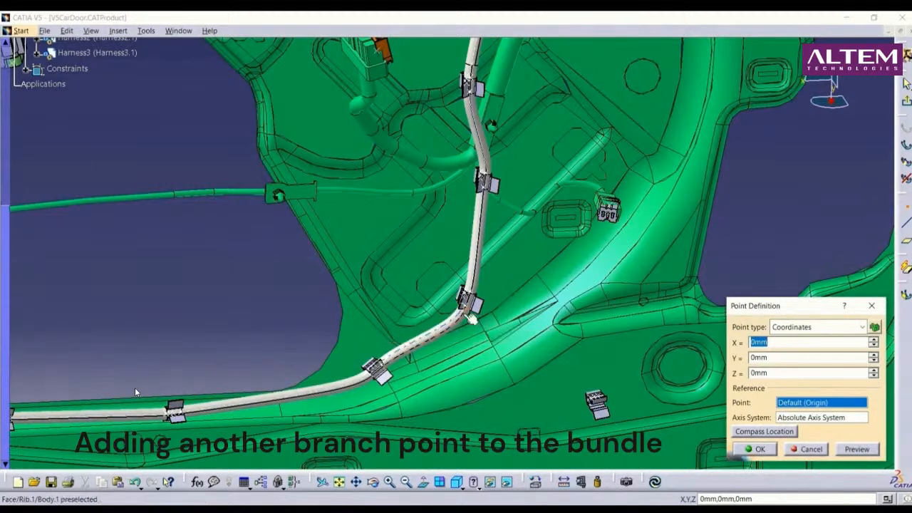
{"action": "left_click", "coordinate": [465, 329]}
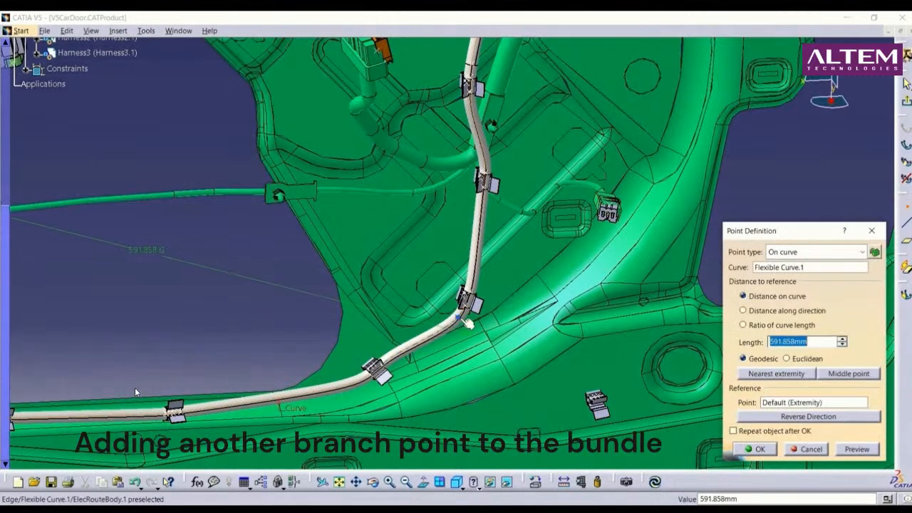
{"action": "left_click", "coordinate": [758, 449]}
Create a second 8 mm Slack branch routed from the upper branch point to the orange connector beside it.
{"action": "middle_click_drag", "start_coordinate": [789, 193], "coordinate": [704, 296]}
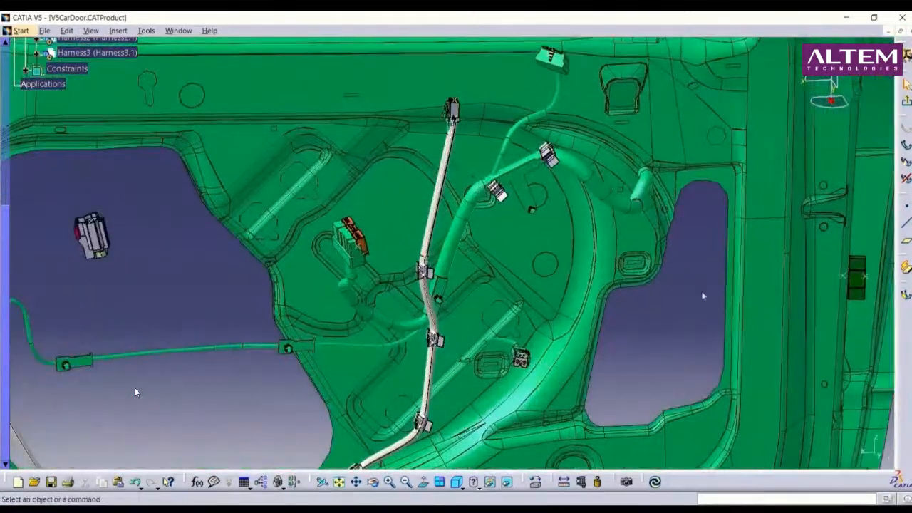
{"action": "left_click", "coordinate": [903, 146]}
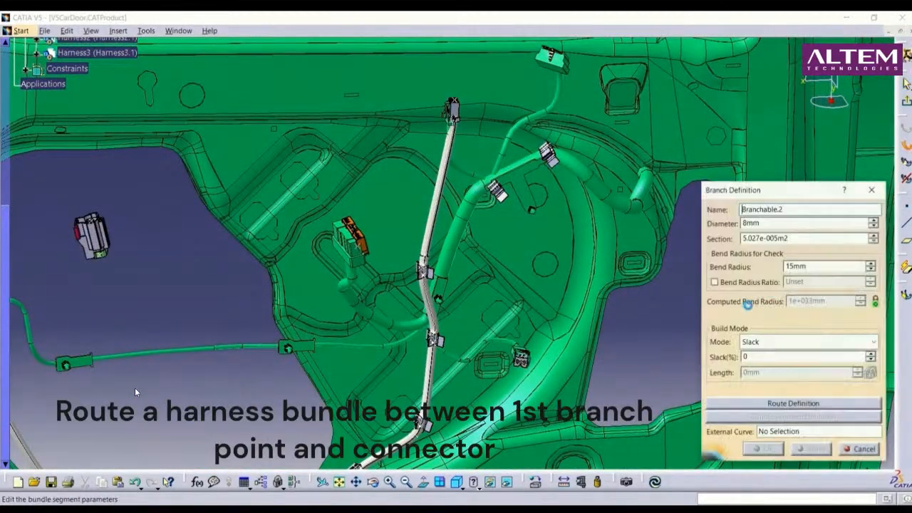
{"action": "left_click", "coordinate": [748, 402]}
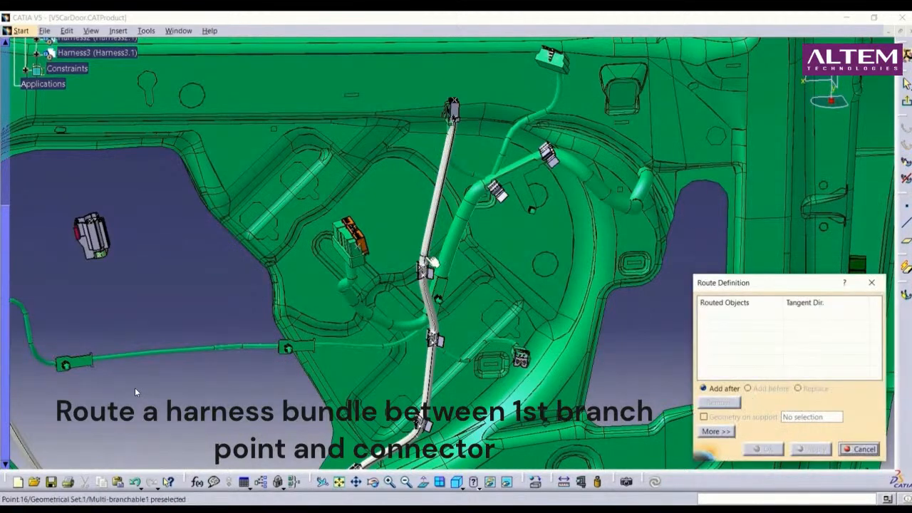
{"action": "left_click", "coordinate": [427, 264]}
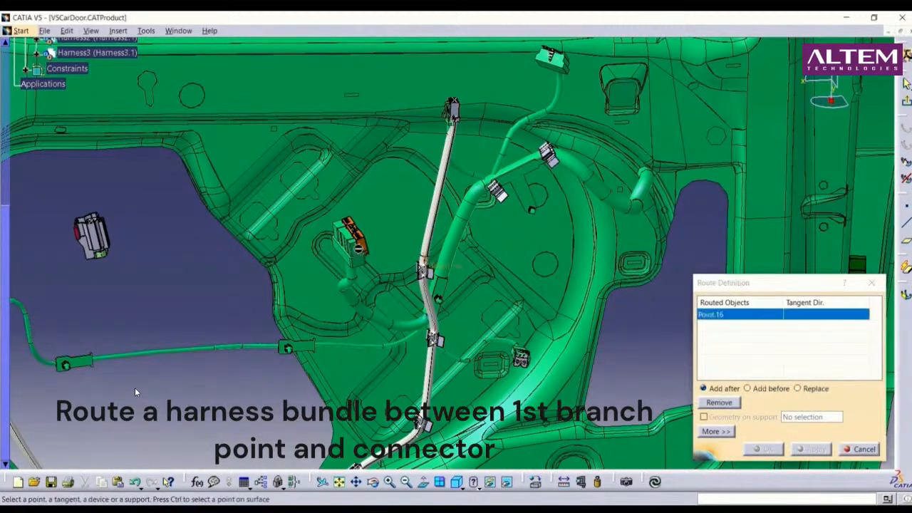
{"action": "left_click", "coordinate": [364, 250]}
{"action": "middle_click_drag", "start_coordinate": [433, 340], "coordinate": [427, 276]}
{"action": "left_click", "coordinate": [763, 454]}
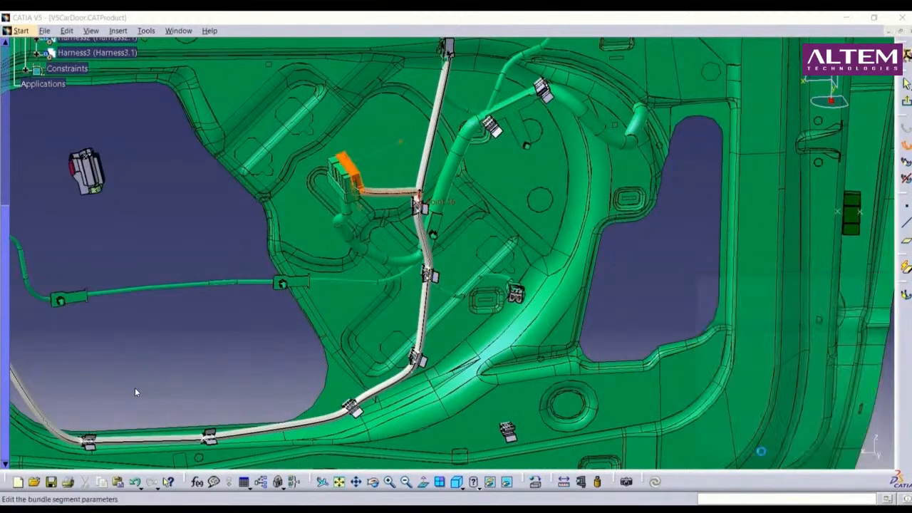
{"action": "left_click", "coordinate": [762, 451]}
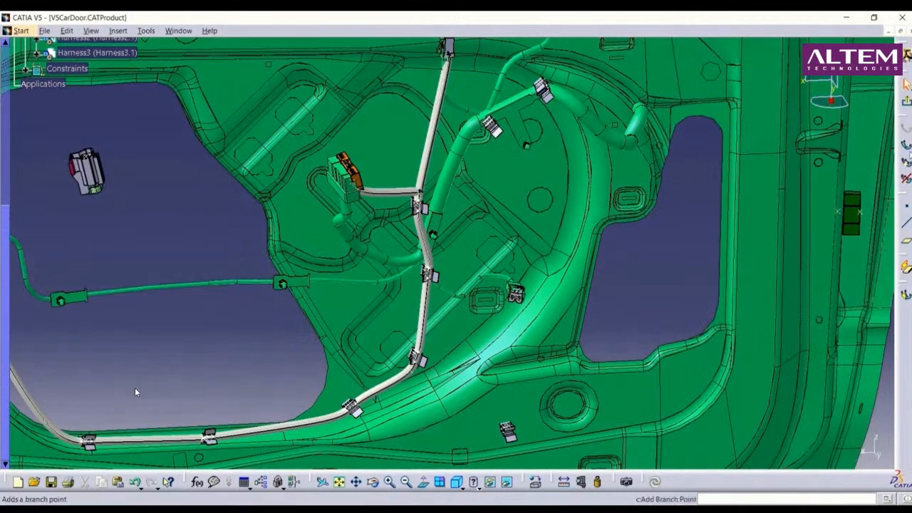
Create a third branch from the same upper branch point through the two upper clamps to the Assy,Mirror_Driver connector.
{"action": "left_click", "coordinate": [906, 145]}
{"action": "left_click", "coordinate": [792, 404]}
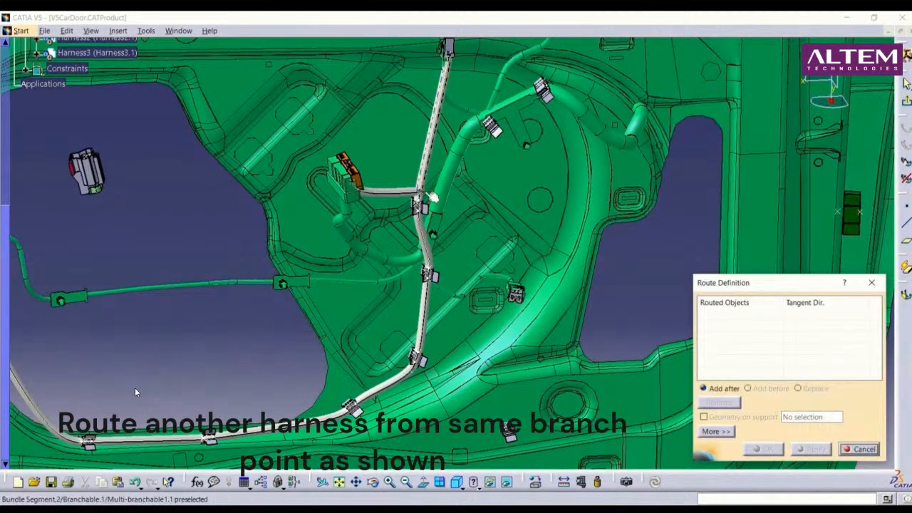
{"action": "left_click", "coordinate": [420, 191]}
{"action": "middle_click_drag", "start_coordinate": [466, 189], "coordinate": [417, 288]}
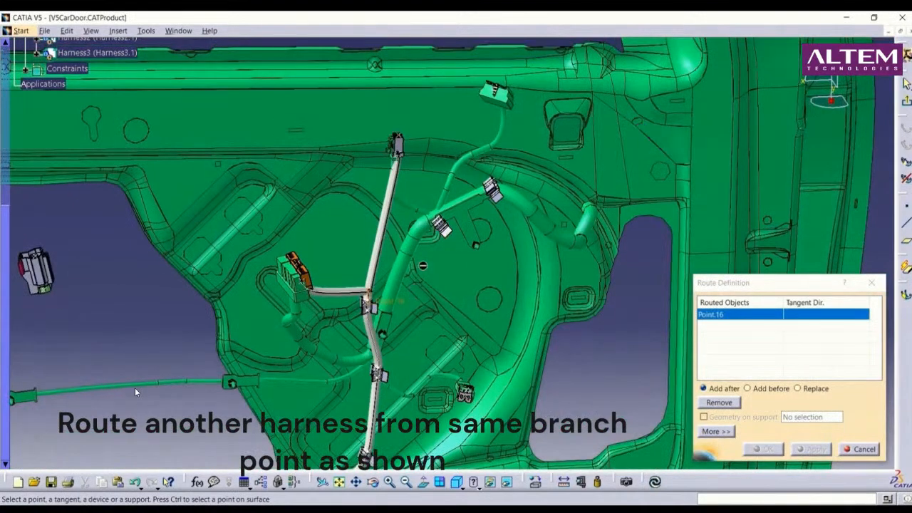
{"action": "left_click", "coordinate": [442, 227]}
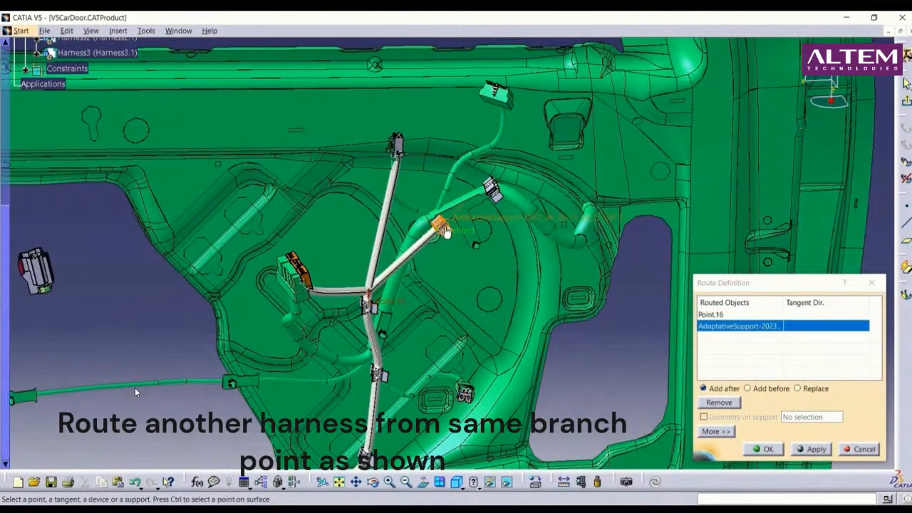
{"action": "left_click", "coordinate": [492, 189]}
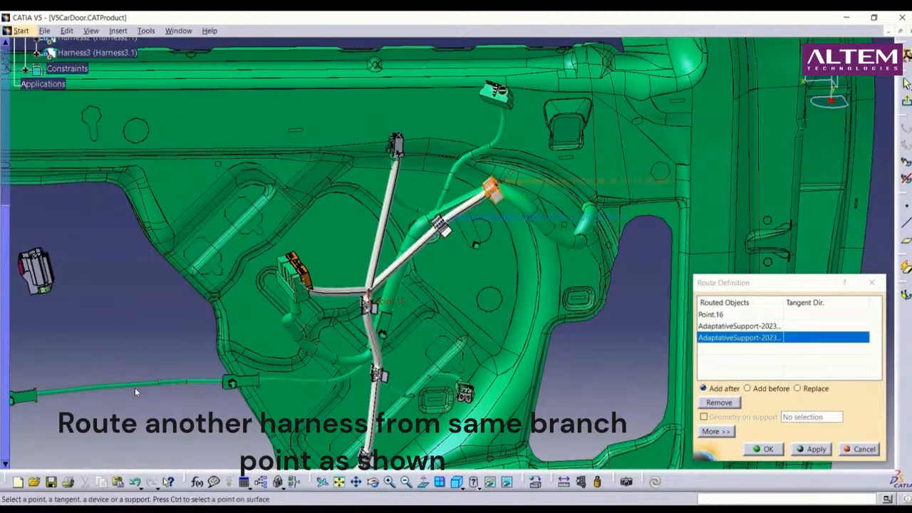
{"action": "left_click", "coordinate": [495, 92]}
{"action": "middle_click_drag", "start_coordinate": [614, 291], "coordinate": [632, 236]}
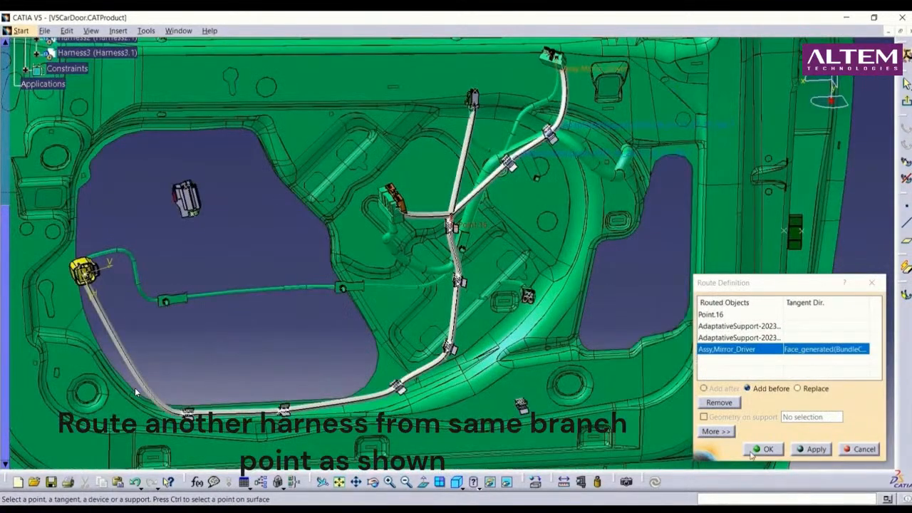
{"action": "left_click", "coordinate": [762, 451]}
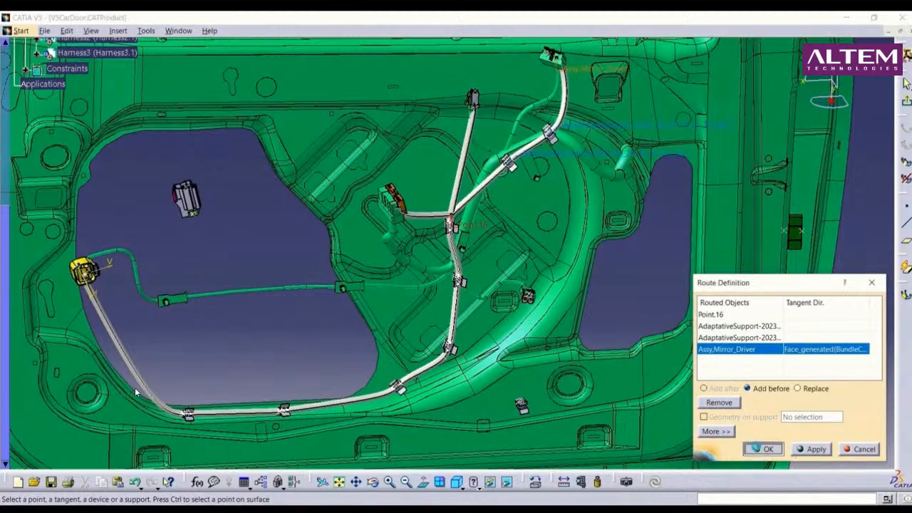
{"action": "left_click", "coordinate": [757, 453]}
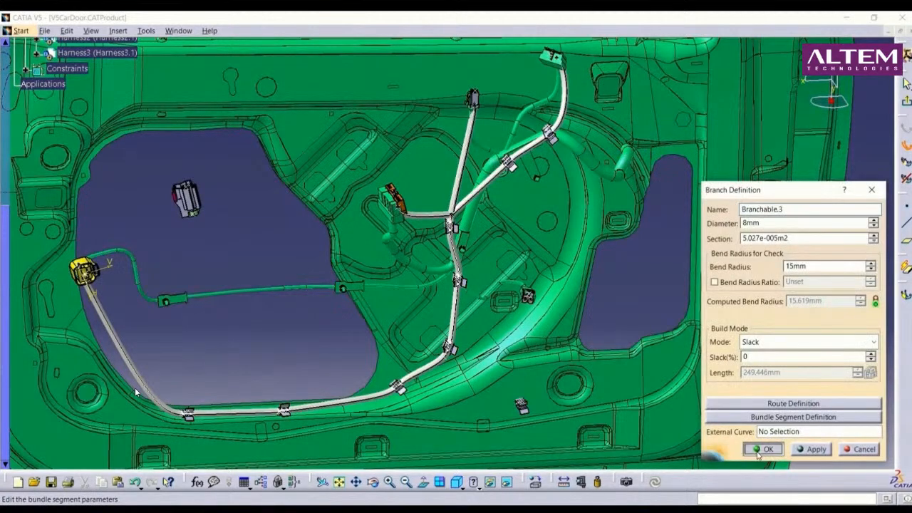
Create an 8 mm Slack branch from the branch point at the bundle's lower bend through the nearby clamp to the INLINE connector.
{"action": "middle_click_drag", "start_coordinate": [496, 351], "coordinate": [555, 288]}
{"action": "mouse_move", "coordinate": [498, 299]}
{"action": "middle_mouse_down"}
{"action": "mouse_move", "coordinate": [504, 323]}
{"action": "mouse_move", "coordinate": [493, 287]}
{"action": "middle_mouse_up"}
{"action": "left_click", "coordinate": [504, 323]}
{"action": "middle_click_drag", "start_coordinate": [477, 329], "coordinate": [487, 258]}
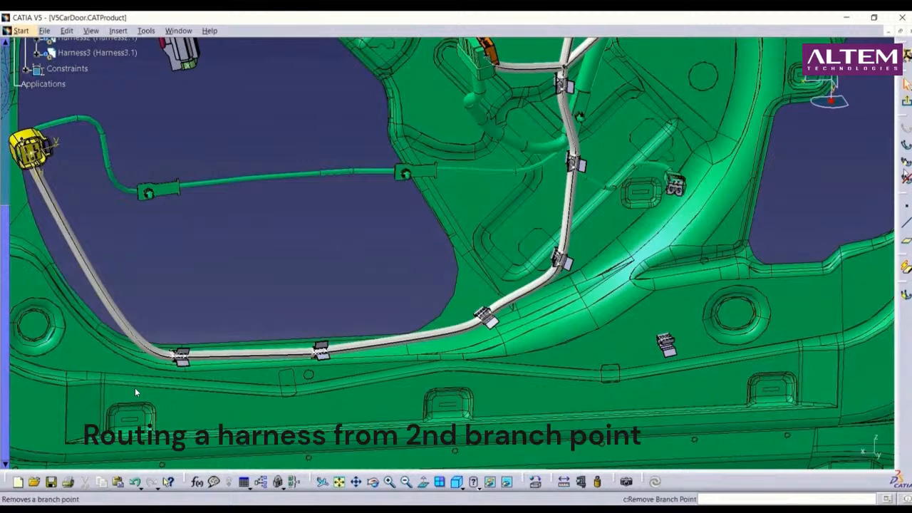
{"action": "left_click", "coordinate": [906, 145]}
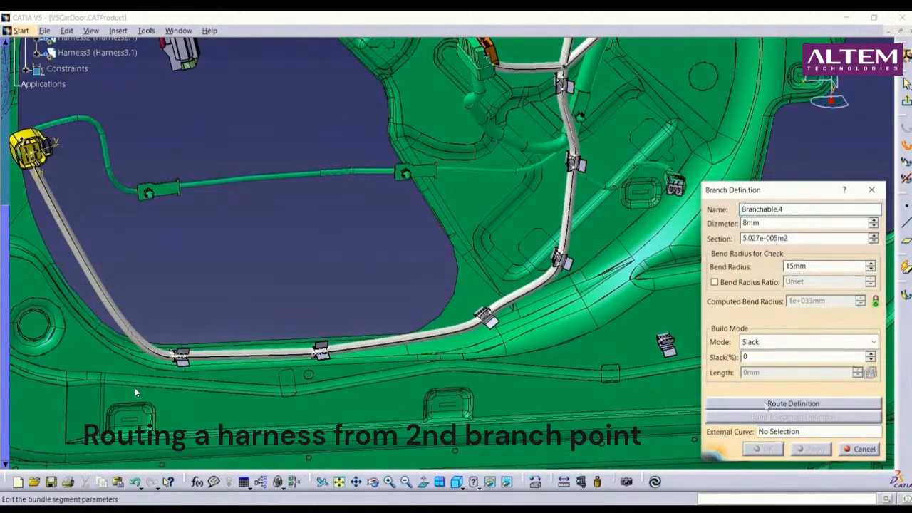
{"action": "left_click", "coordinate": [767, 404]}
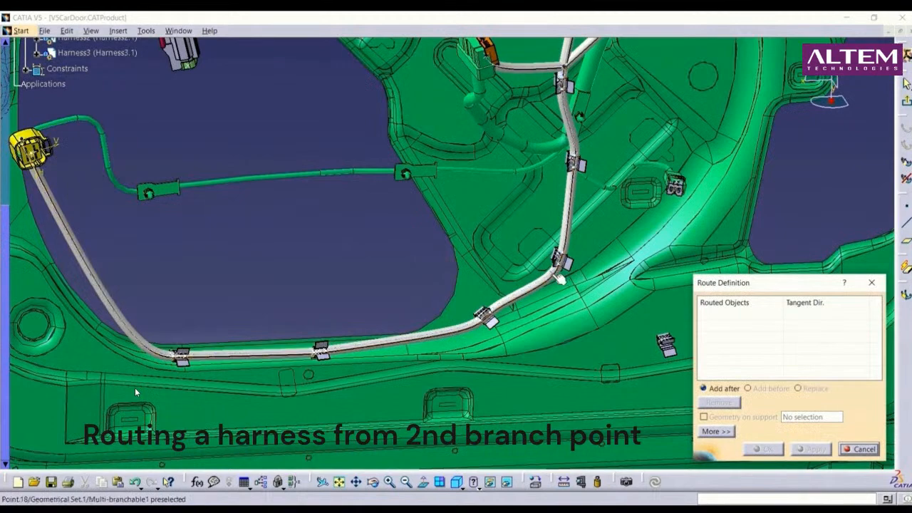
{"action": "left_click", "coordinate": [555, 276]}
{"action": "middle_click_drag", "start_coordinate": [564, 296], "coordinate": [409, 264]}
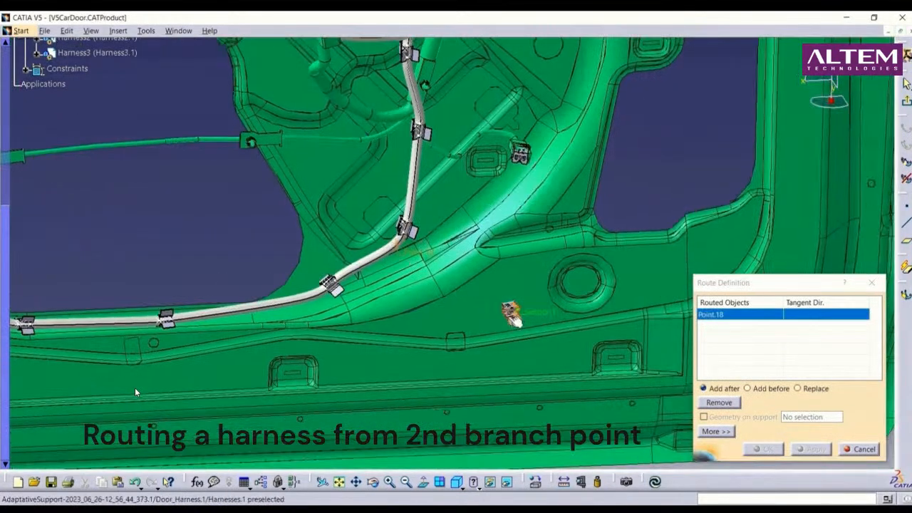
{"action": "left_click", "coordinate": [510, 314]}
{"action": "middle_click_drag", "start_coordinate": [511, 314], "coordinate": [365, 334]}
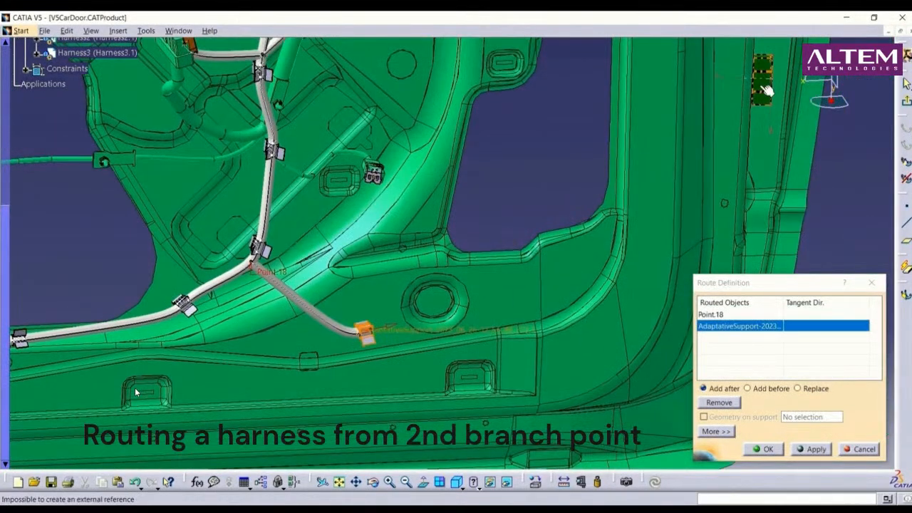
{"action": "left_click", "coordinate": [758, 72]}
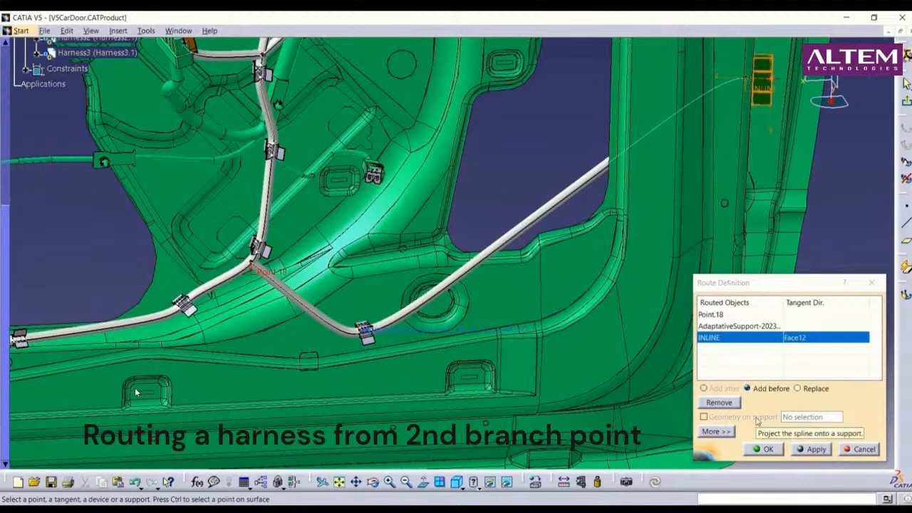
{"action": "left_click", "coordinate": [780, 450]}
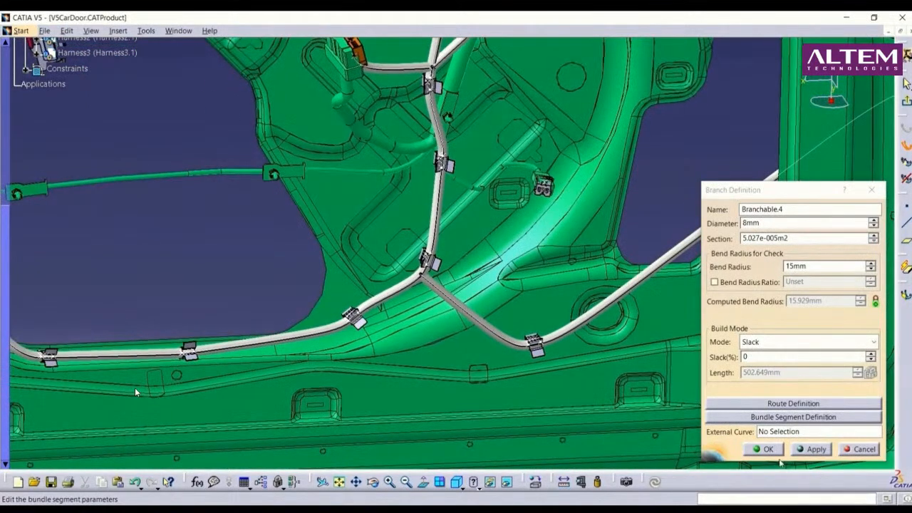
{"action": "left_click", "coordinate": [767, 449]}
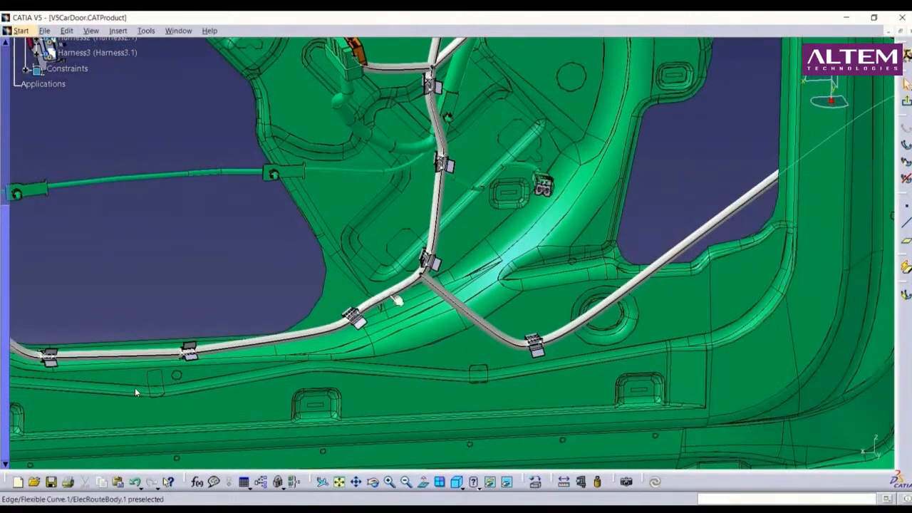
Add branch points on the bottom run of the main bundle at ratio about 0.469 and on the INLINE branch at about 0.187.
{"action": "middle_click_drag", "start_coordinate": [397, 300], "coordinate": [513, 322]}
{"action": "middle_click_drag", "start_coordinate": [135, 388], "coordinate": [162, 399]}
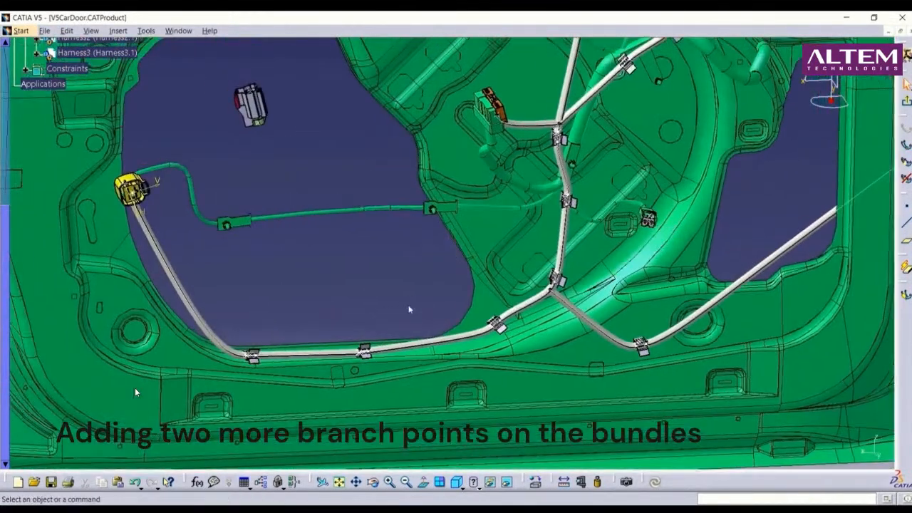
{"action": "left_click", "coordinate": [906, 163]}
{"action": "left_click", "coordinate": [343, 355]}
{"action": "left_click", "coordinate": [351, 356]}
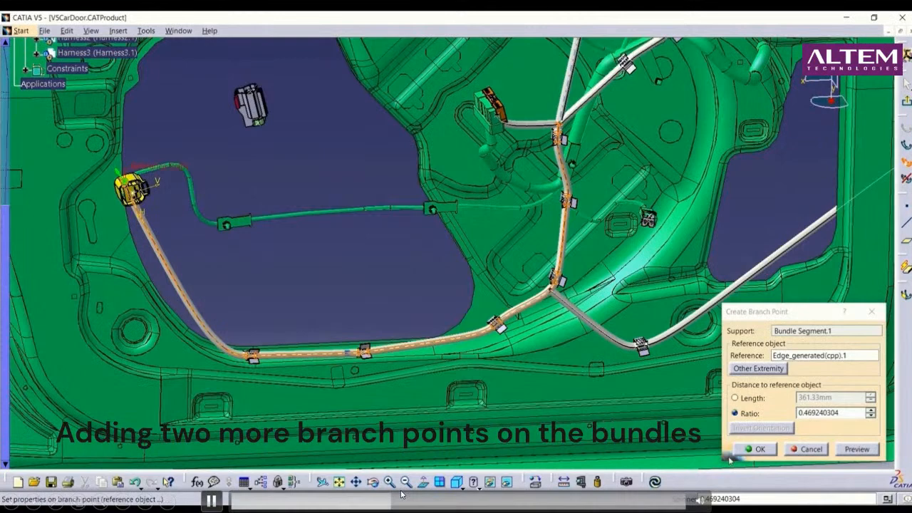
{"action": "left_click", "coordinate": [755, 449]}
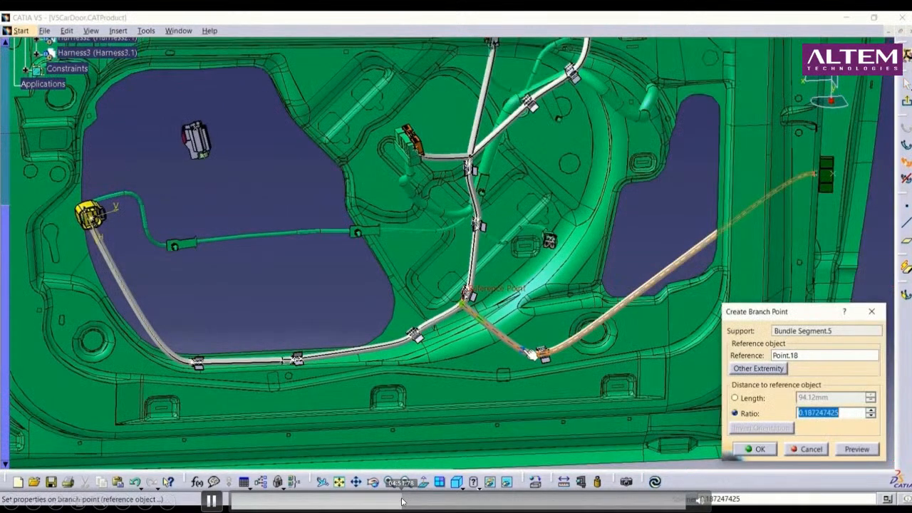
{"action": "left_click", "coordinate": [755, 448]}
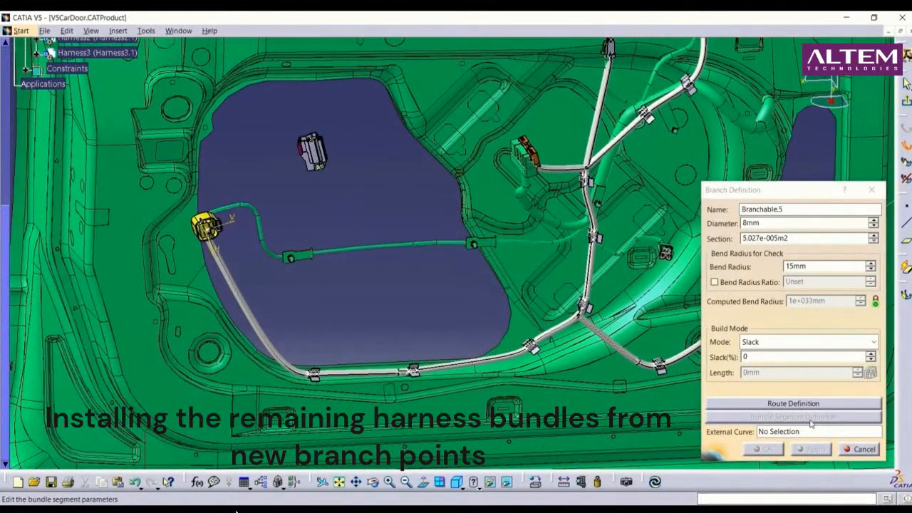
Route an 8 mm Slack branch from the new point on the bottom bundle run to the Motor,Window_Driver connector.
{"action": "left_click", "coordinate": [793, 404]}
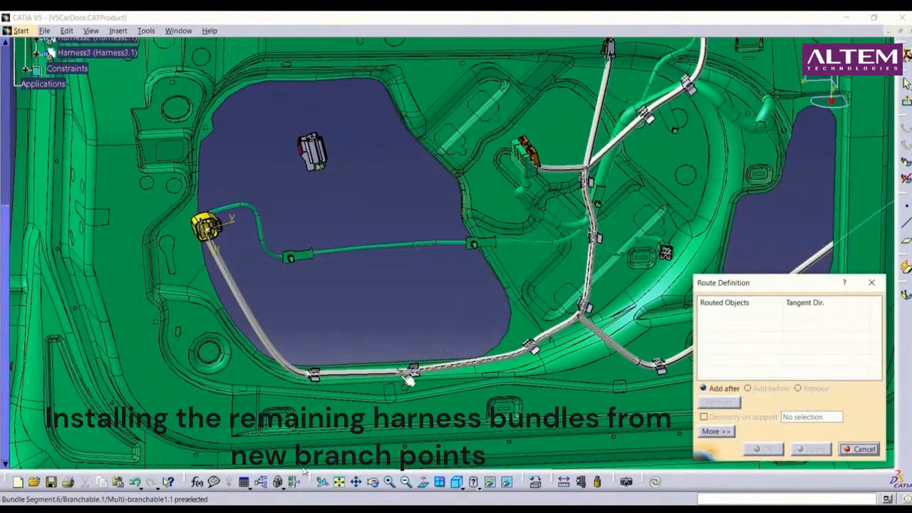
{"action": "left_click", "coordinate": [408, 373]}
{"action": "left_click", "coordinate": [311, 151]}
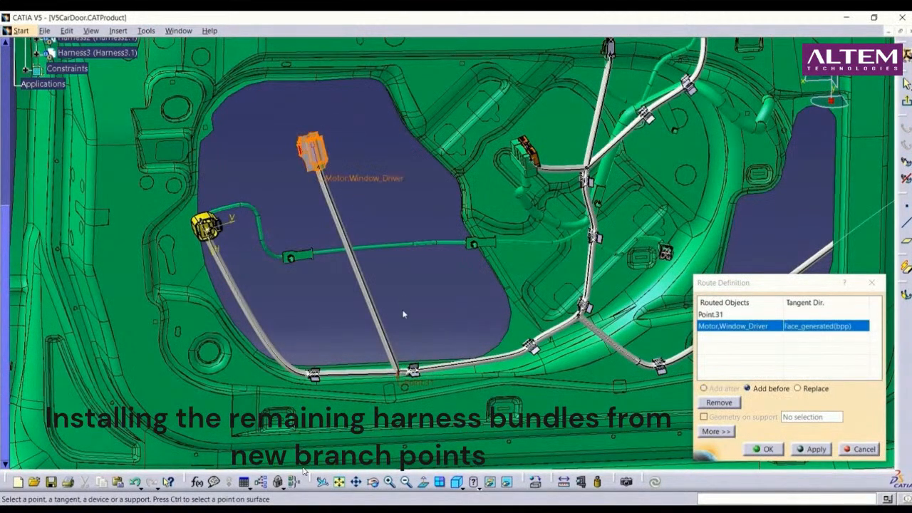
{"action": "middle_click_drag", "start_coordinate": [404, 314], "coordinate": [235, 304]}
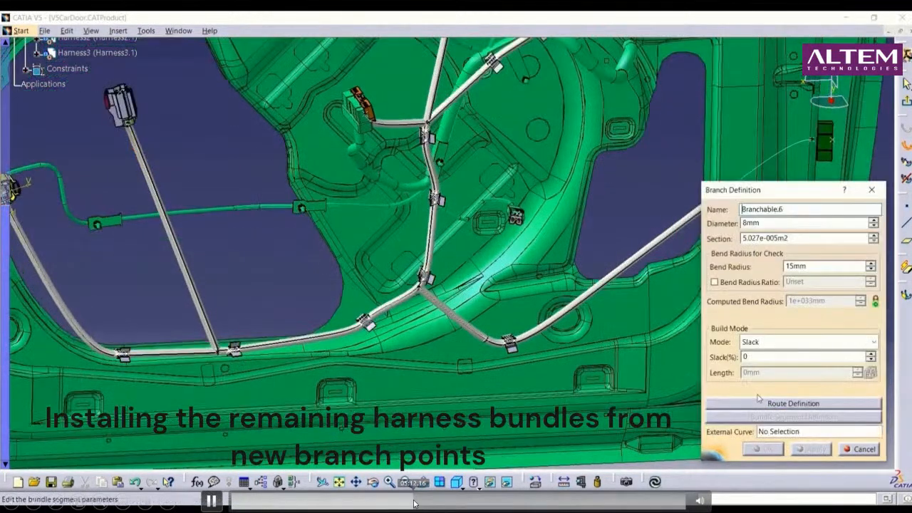
Create a Slack branch with 15 mm bend radius from the branch point on the INLINE branch to the small connector above it.
{"action": "left_click", "coordinate": [763, 400]}
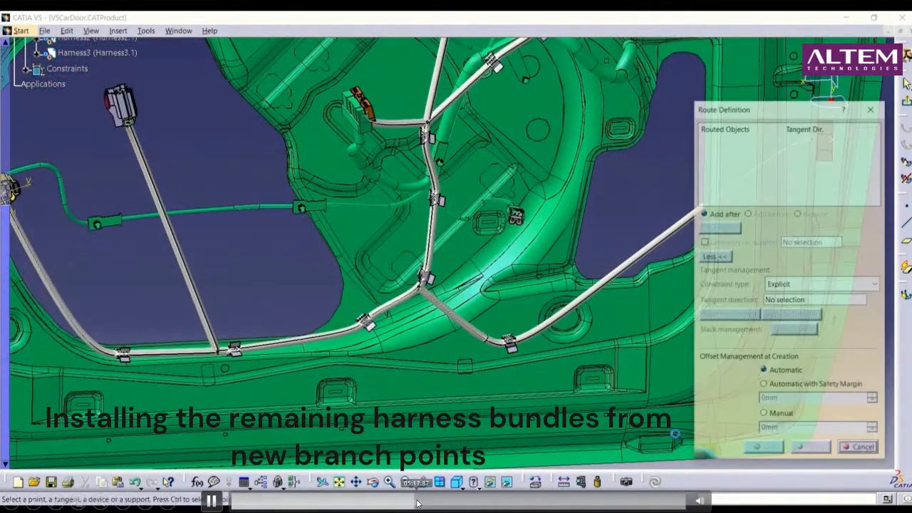
{"action": "left_click", "coordinate": [386, 312]}
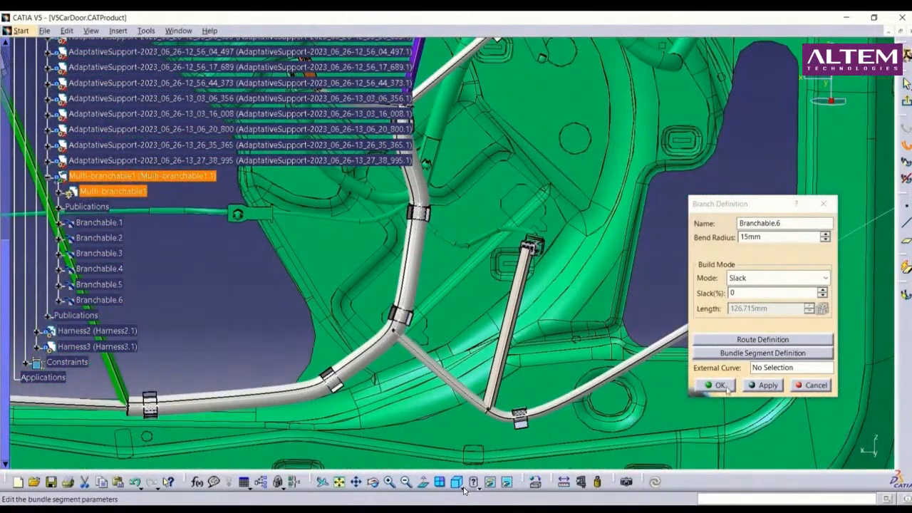
{"action": "left_click", "coordinate": [726, 387]}
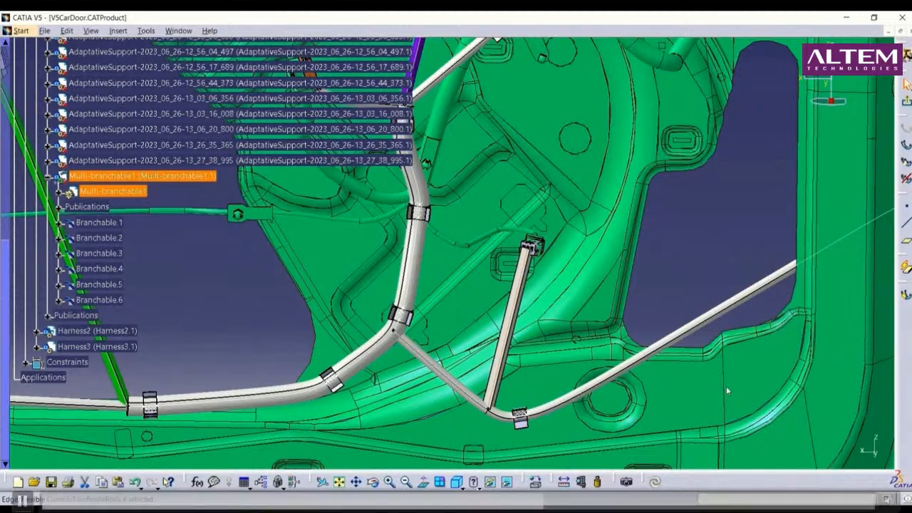
Select the bundle segment from the yellow connector to the window motor branch as the support for protective covering PN_589764.
{"action": "mouse_move", "coordinate": [528, 505]}
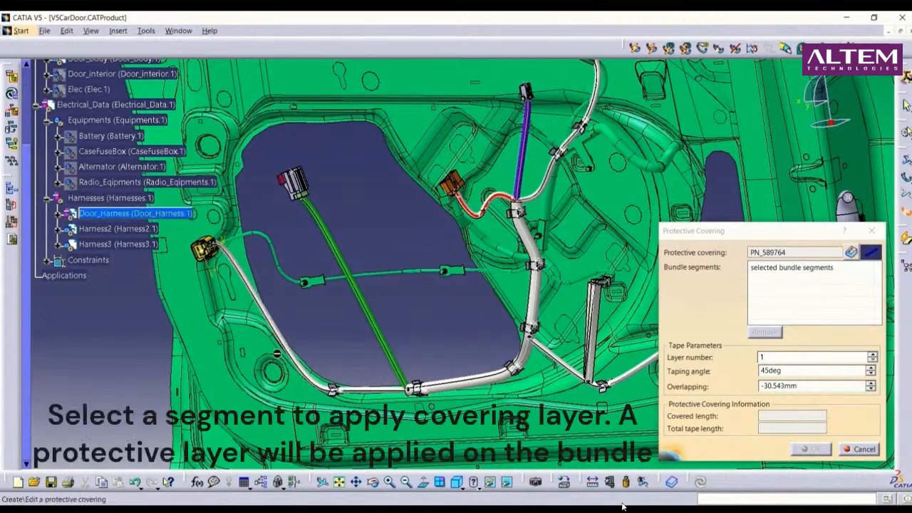
{"action": "left_click", "coordinate": [285, 345]}
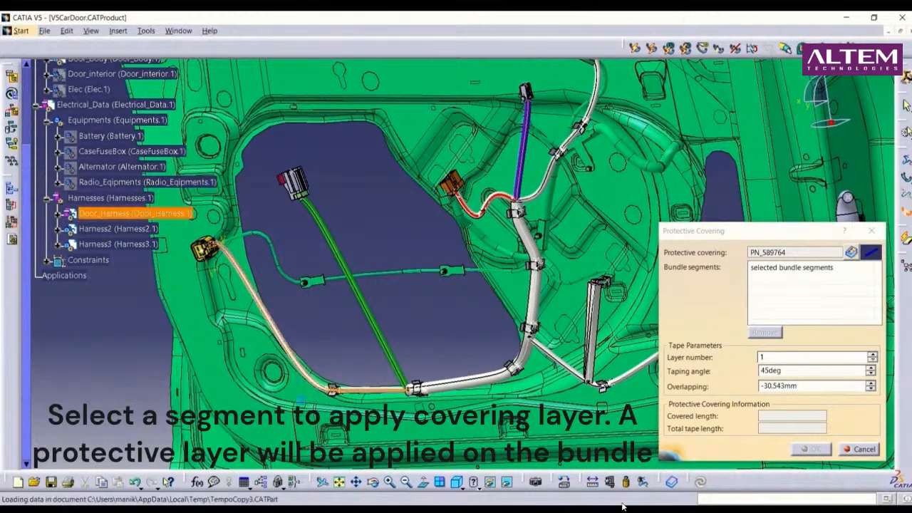
{"action": "middle_click_drag", "start_coordinate": [319, 335], "coordinate": [434, 314]}
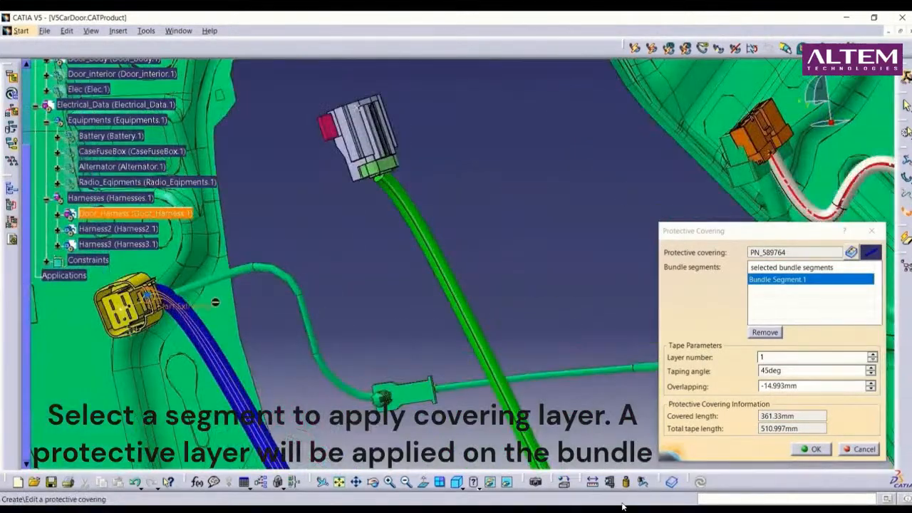
{"action": "middle_click_drag", "start_coordinate": [313, 374], "coordinate": [296, 222]}
{"action": "middle_click_drag", "start_coordinate": [421, 356], "coordinate": [356, 264]}
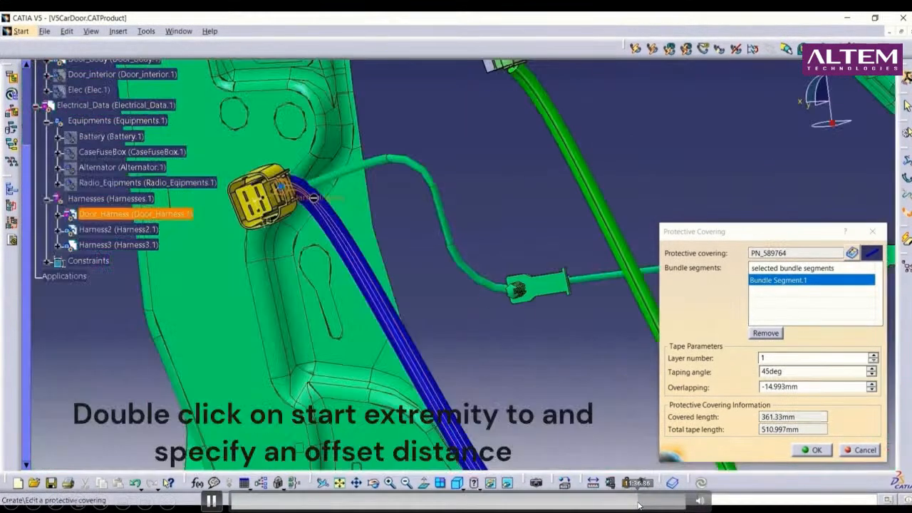
Offset the covering's start extremity 80 mm from the yellow connector along the bundle segment.
{"action": "double_click", "coordinate": [318, 204]}
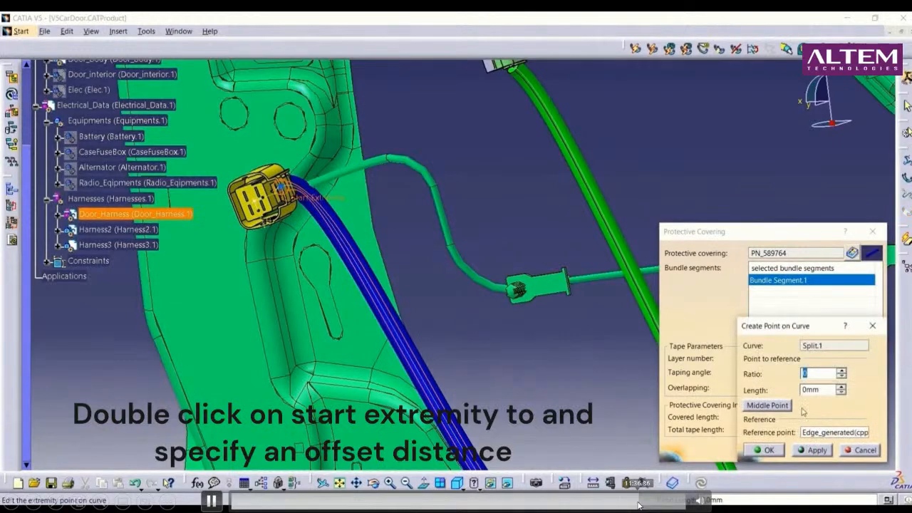
{"action": "double_click", "coordinate": [823, 390]}
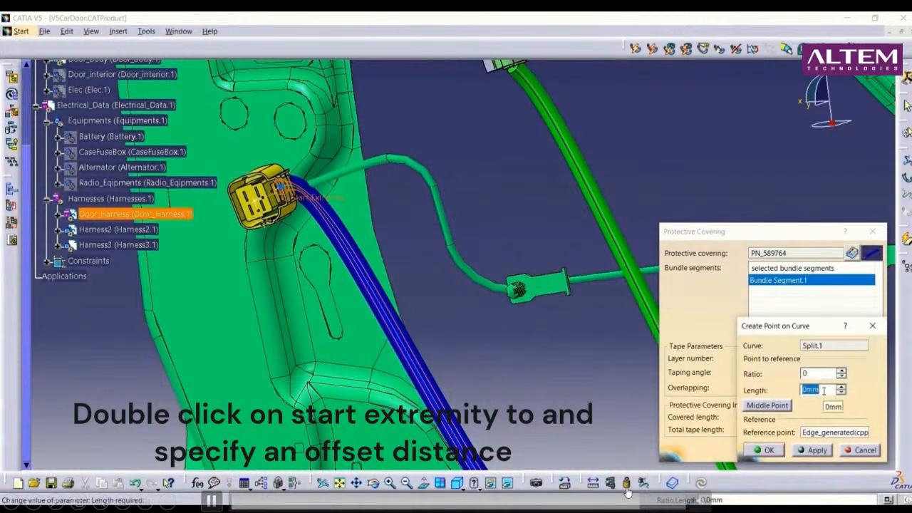
{"action": "type", "text": "8"}
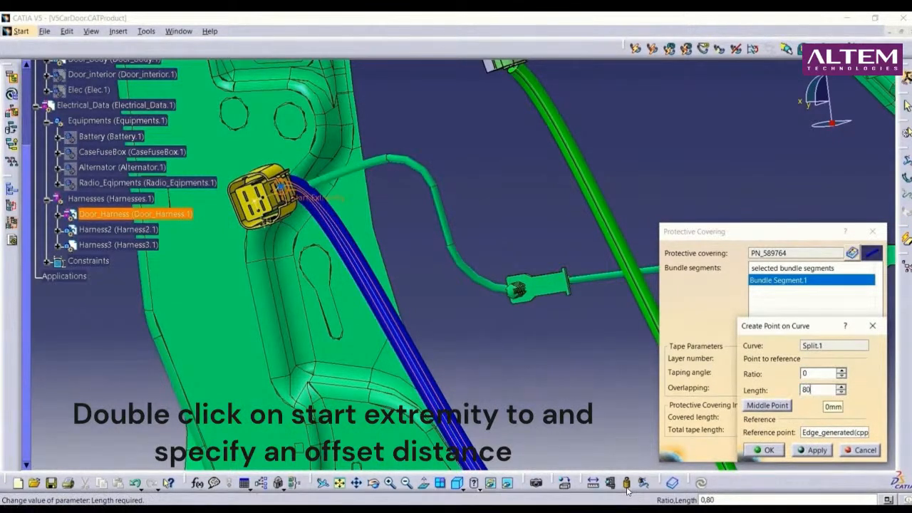
{"action": "type", "text": "0"}
{"action": "key", "text": "Return"}
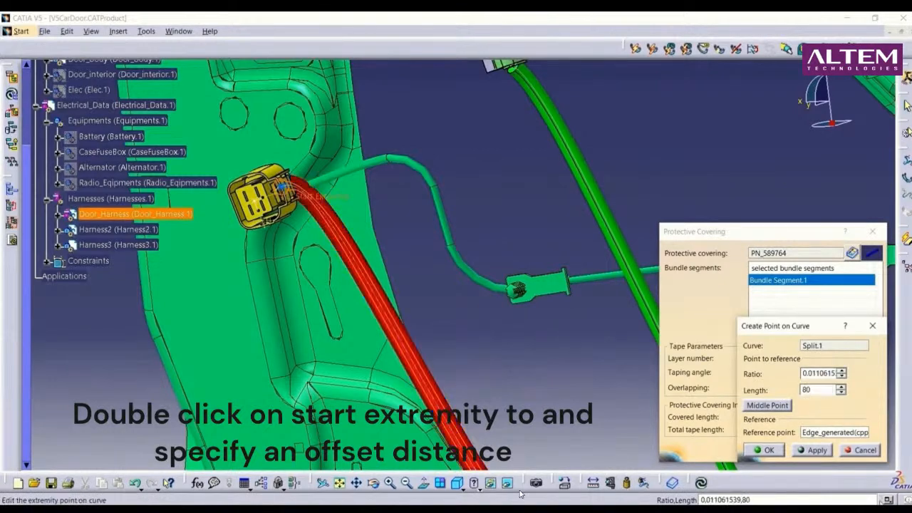
{"action": "left_click", "coordinate": [818, 453]}
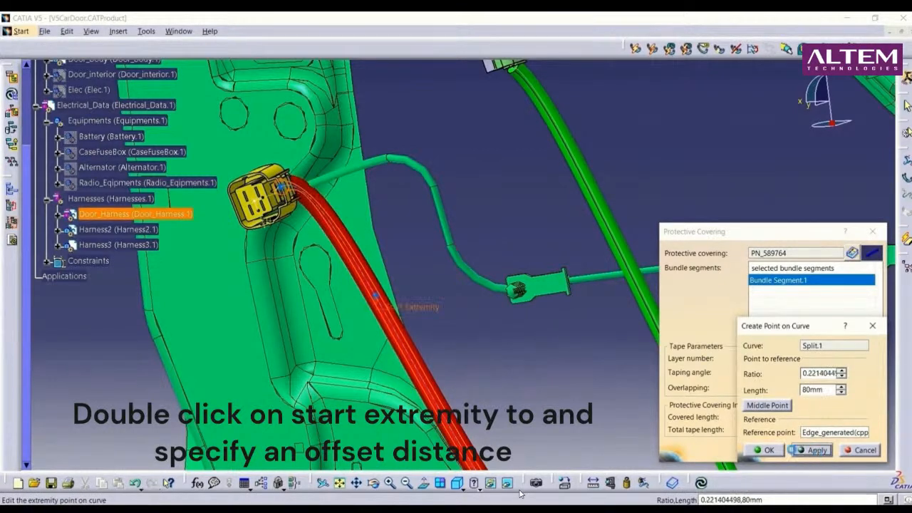
{"action": "left_click", "coordinate": [770, 451]}
Offset the covering's other extremity 100 mm from the window motor branch point and create the protective covering.
{"action": "middle_click_drag", "start_coordinate": [599, 407], "coordinate": [350, 200]}
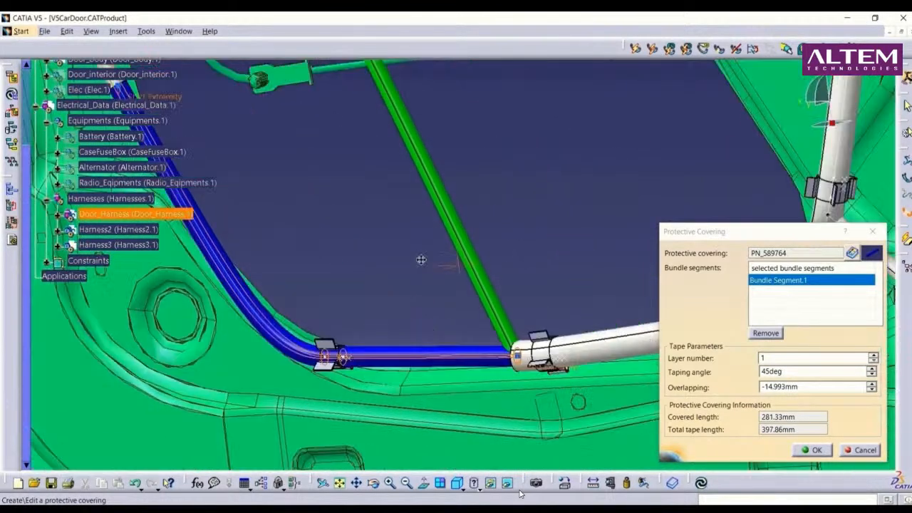
{"action": "left_click", "coordinate": [544, 377]}
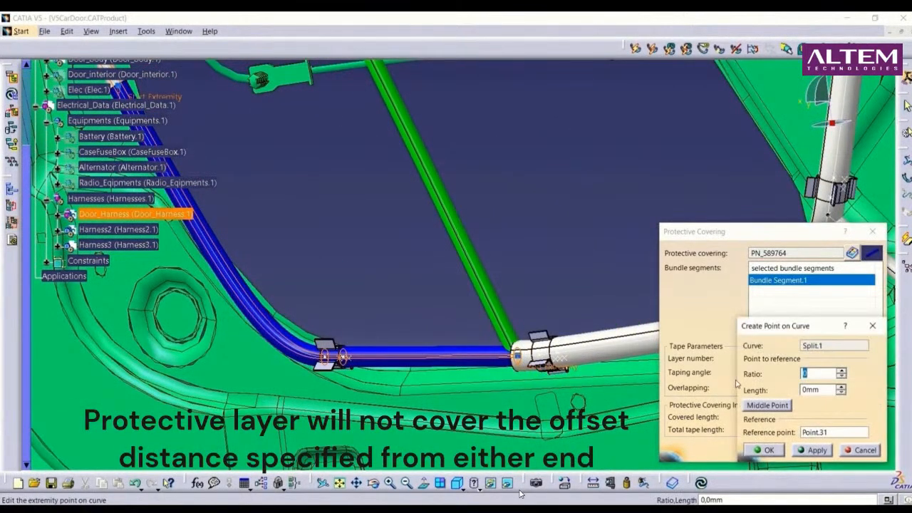
{"action": "double_click", "coordinate": [820, 394]}
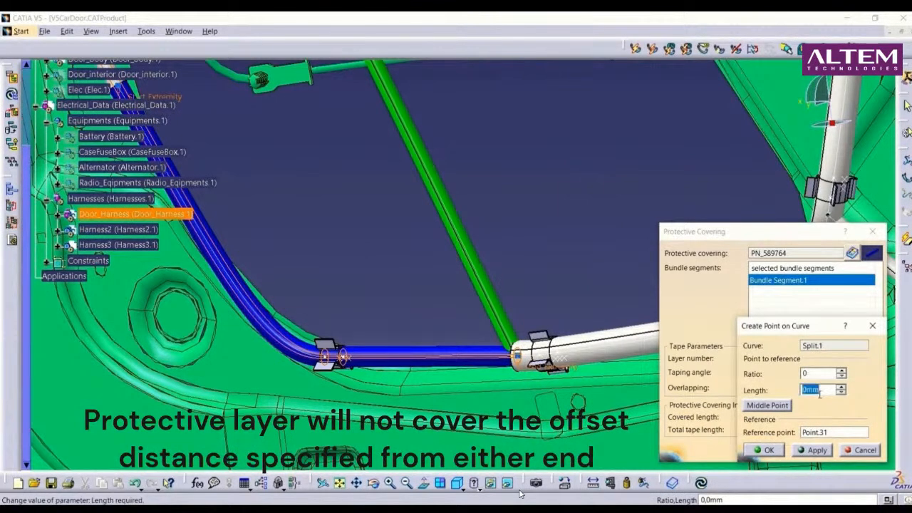
{"action": "type", "text": "100"}
{"action": "left_click", "coordinate": [813, 450]}
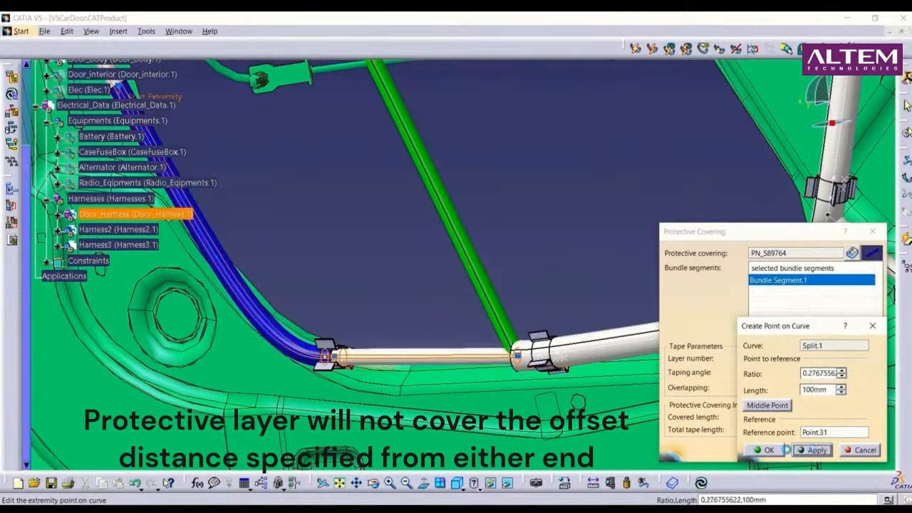
{"action": "left_click", "coordinate": [764, 451]}
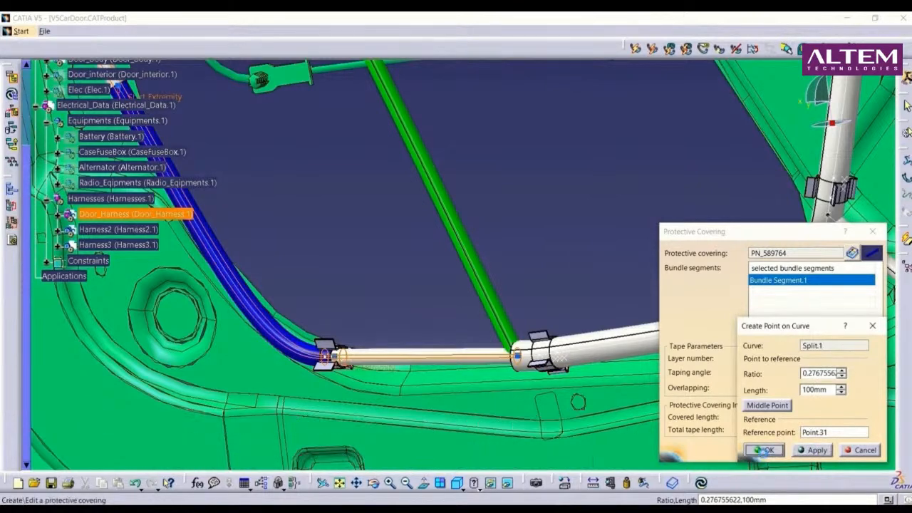
{"action": "left_click", "coordinate": [811, 451]}
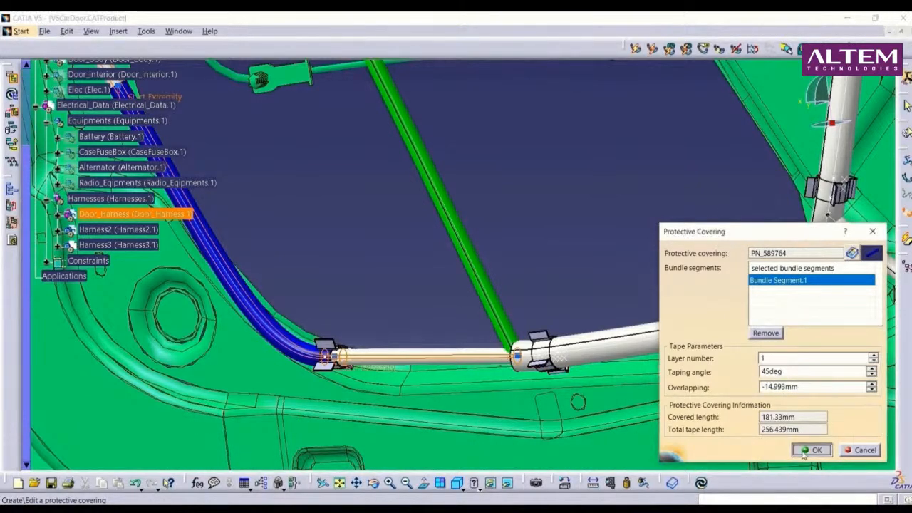
{"action": "middle_click_drag", "start_coordinate": [513, 261], "coordinate": [530, 336]}
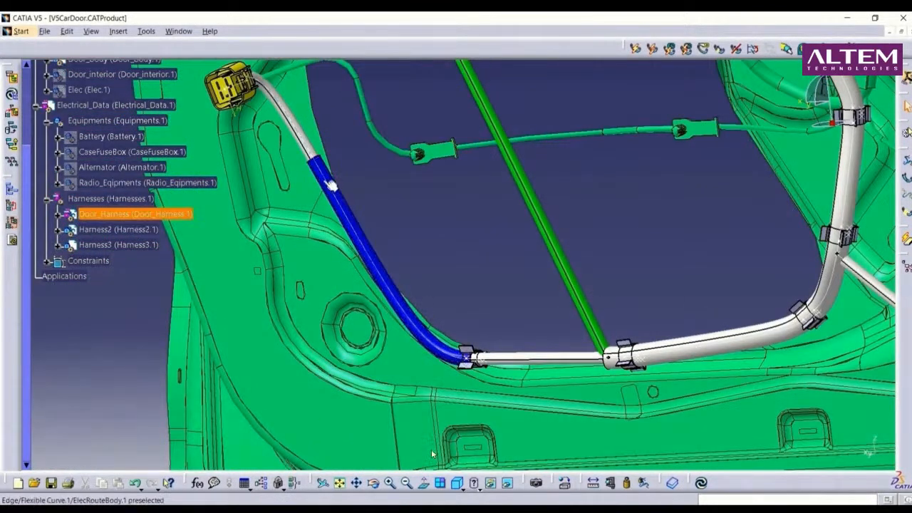
{"action": "middle_click_drag", "start_coordinate": [543, 300], "coordinate": [456, 430]}
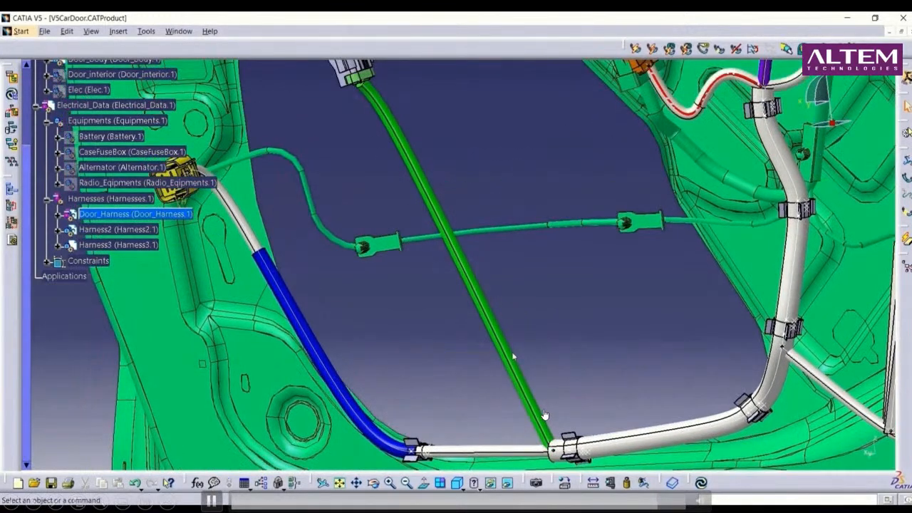
Select the window motor branch segment as the support for protective covering PN_2352525.
{"action": "middle_click_drag", "start_coordinate": [575, 386], "coordinate": [317, 326]}
{"action": "left_click", "coordinate": [320, 312]}
{"action": "left_click", "coordinate": [282, 284]}
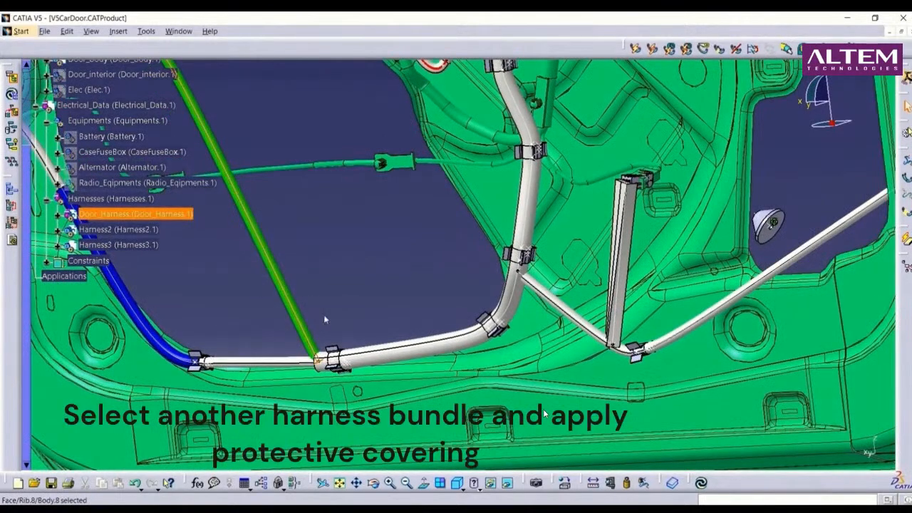
{"action": "left_click", "coordinate": [907, 214]}
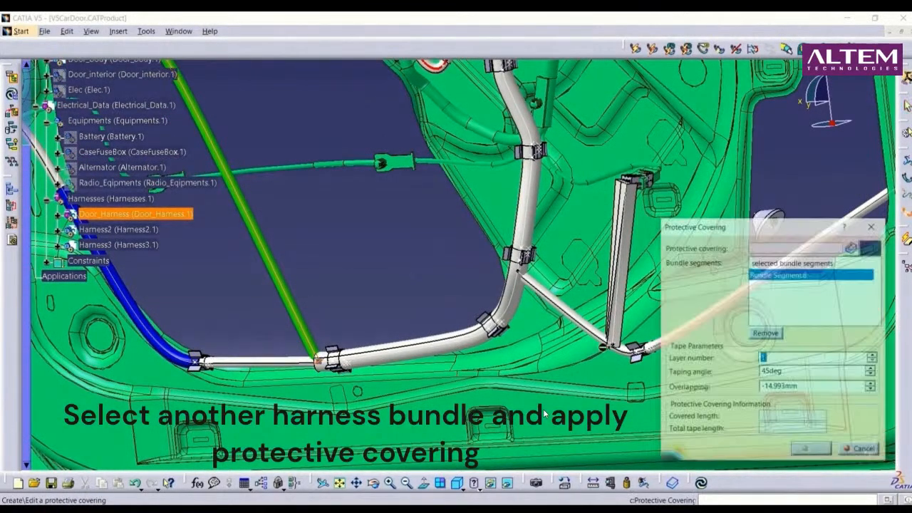
{"action": "left_click", "coordinate": [852, 247]}
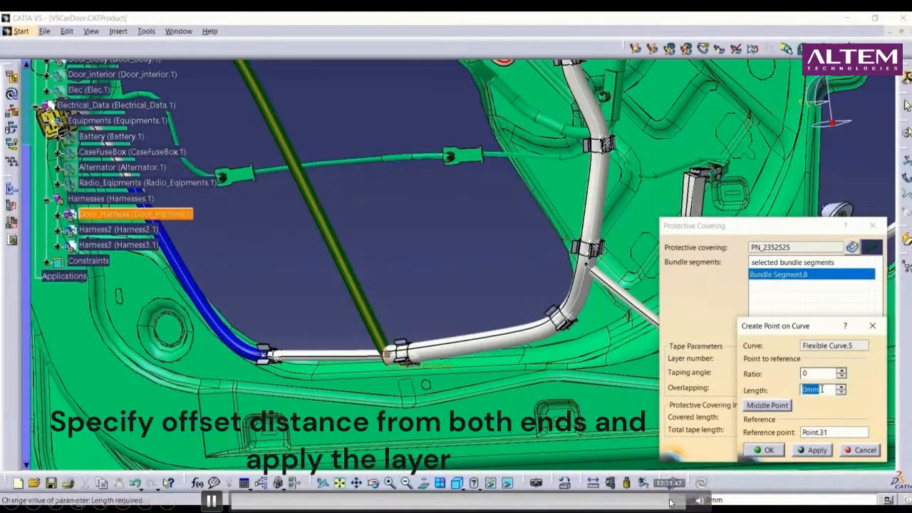
Offset the covering's start extremity 50 mm from the branch point on the main bundle.
{"action": "type", "text": "50"}
{"action": "left_click", "coordinate": [817, 450]}
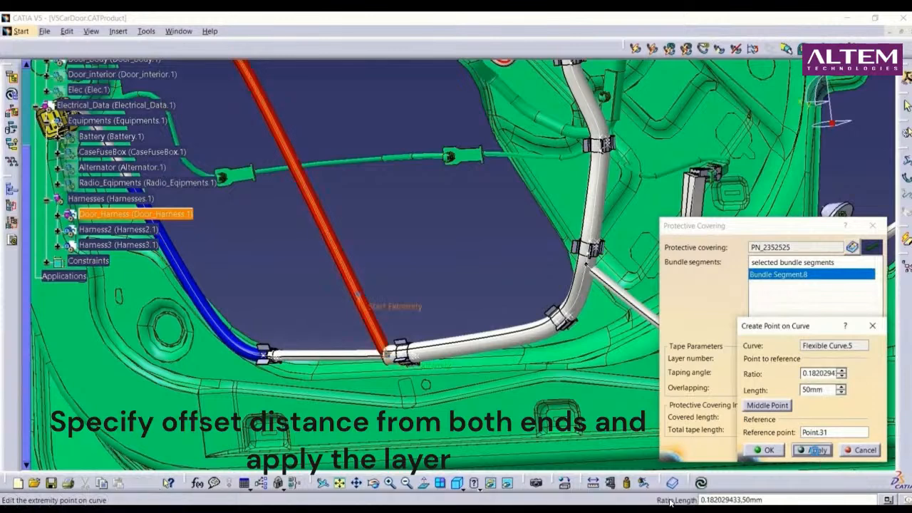
{"action": "left_click", "coordinate": [763, 450]}
Offset the covering's end extremity 50 mm from the window motor connector along the branch.
{"action": "middle_click_drag", "start_coordinate": [450, 262], "coordinate": [531, 302]}
{"action": "left_click", "coordinate": [358, 98]}
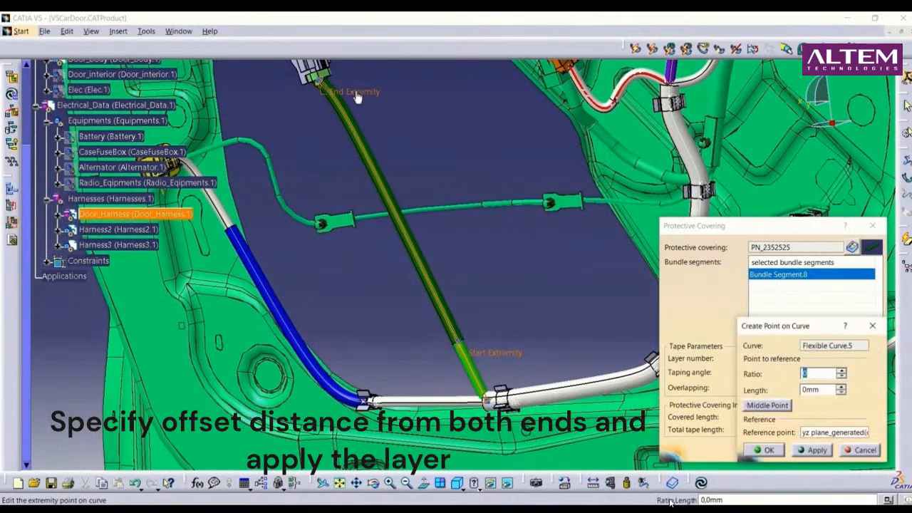
{"action": "left_click", "coordinate": [824, 391]}
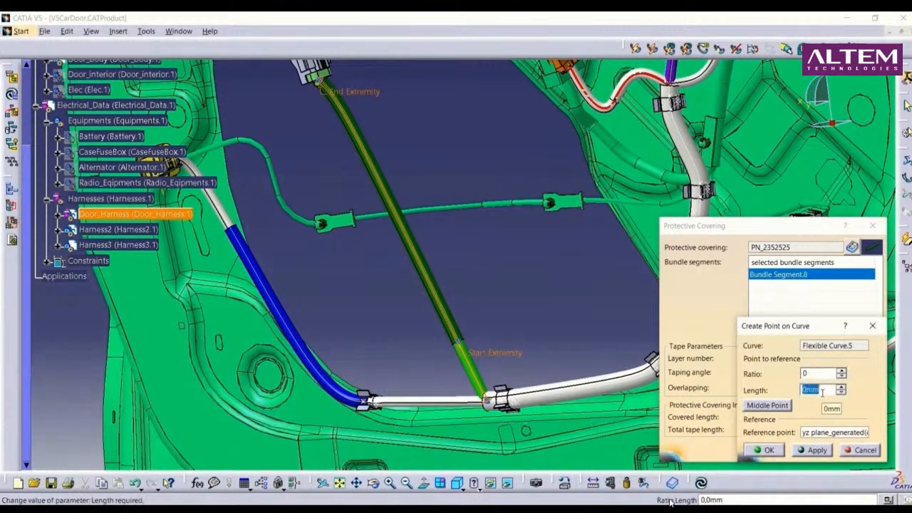
{"action": "type", "text": "50"}
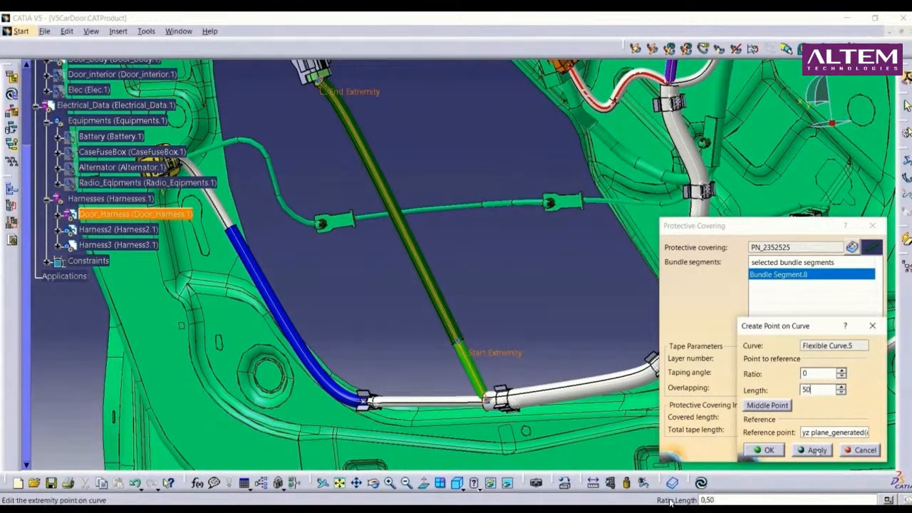
{"action": "key", "text": "Return"}
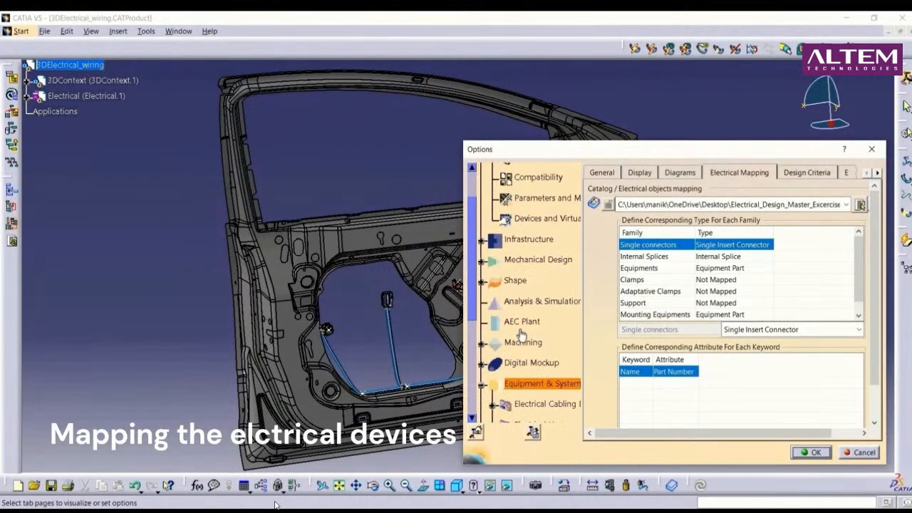
Place Splice1 (P110) from the device list using the catalog's Splice part on the window motor branch segment.
{"action": "mouse_move", "coordinate": [285, 504]}
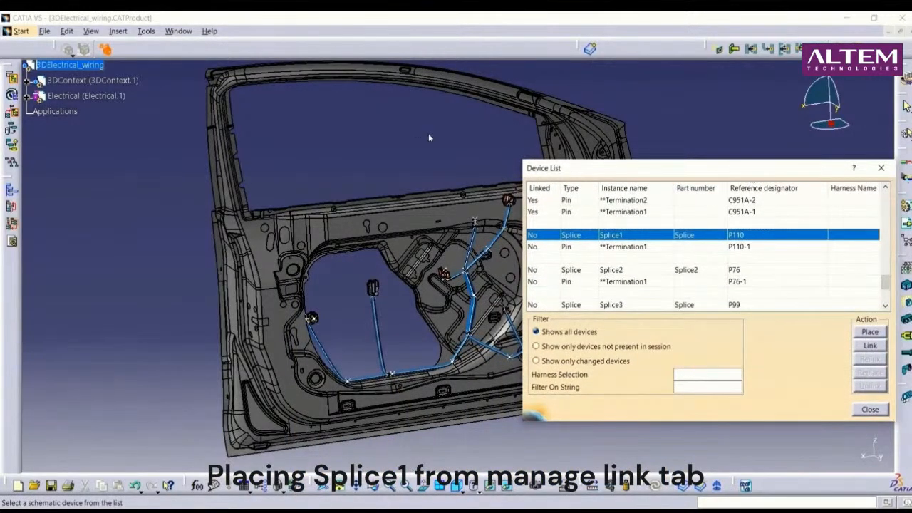
{"action": "middle_click_drag", "start_coordinate": [434, 198], "coordinate": [300, 217]}
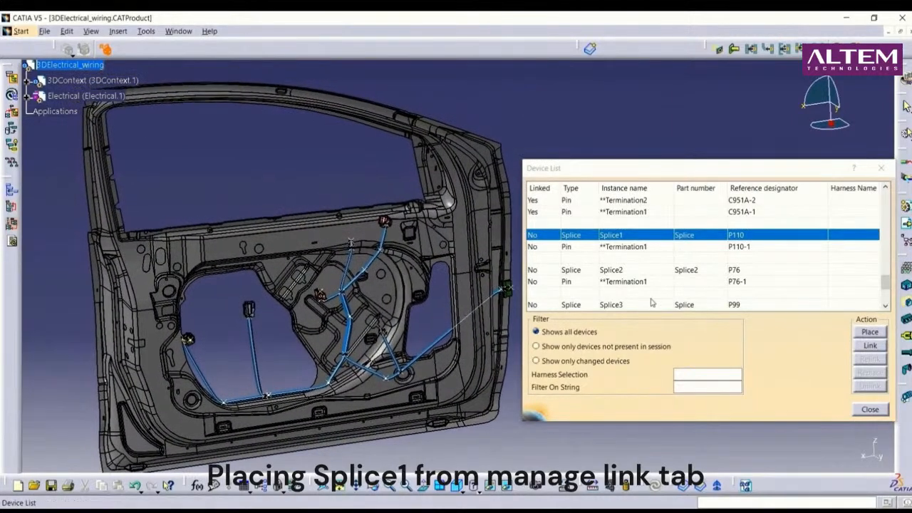
{"action": "left_click", "coordinate": [865, 334]}
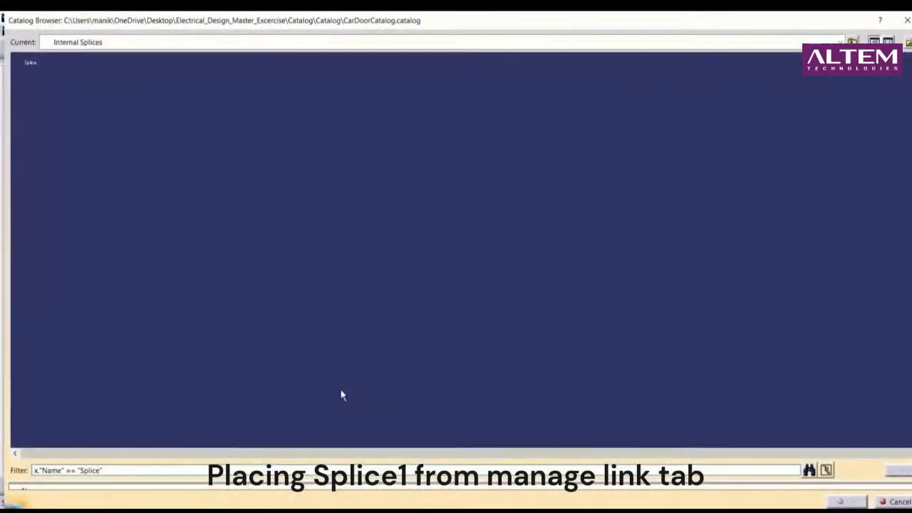
{"action": "double_click", "coordinate": [29, 67]}
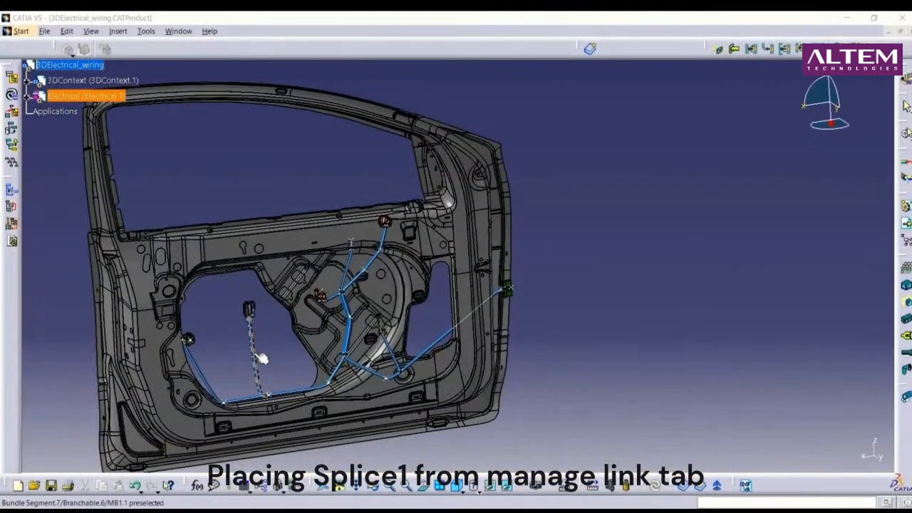
{"action": "left_click", "coordinate": [258, 352]}
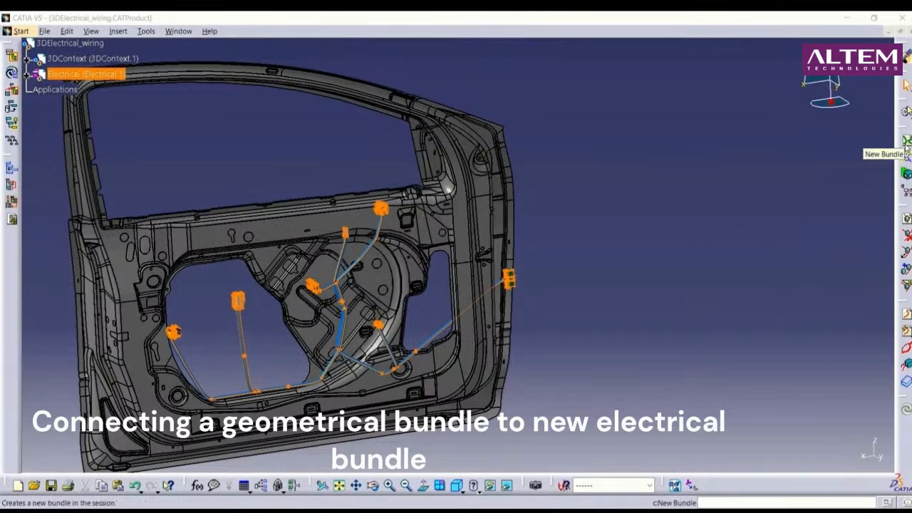
Create a new electrical bundle named Electrical Bundle1 and connect it to the DoorHarness geometrical bundle.
{"action": "left_click", "coordinate": [907, 142]}
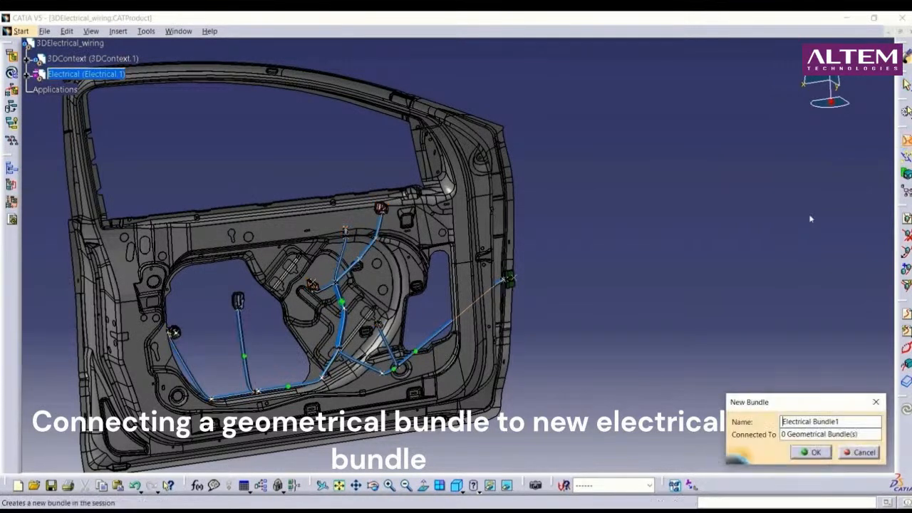
{"action": "left_click", "coordinate": [786, 436]}
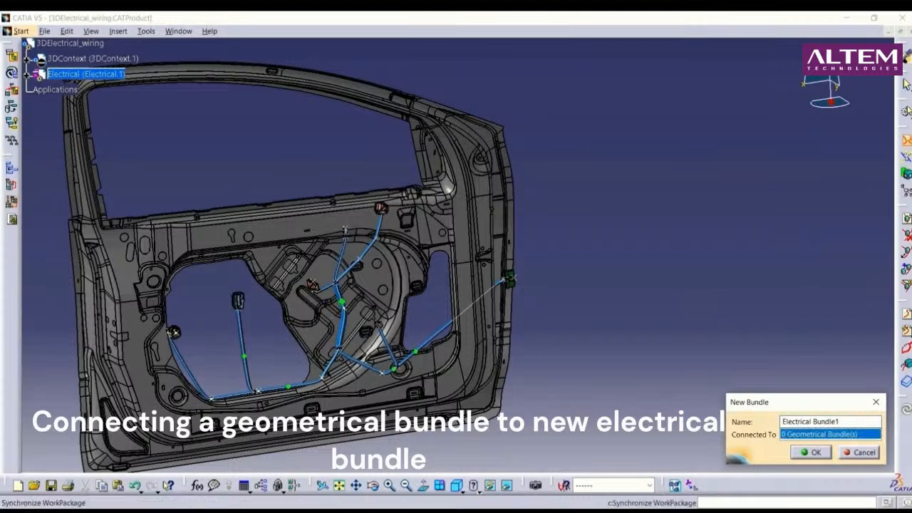
{"action": "left_click", "coordinate": [27, 75]}
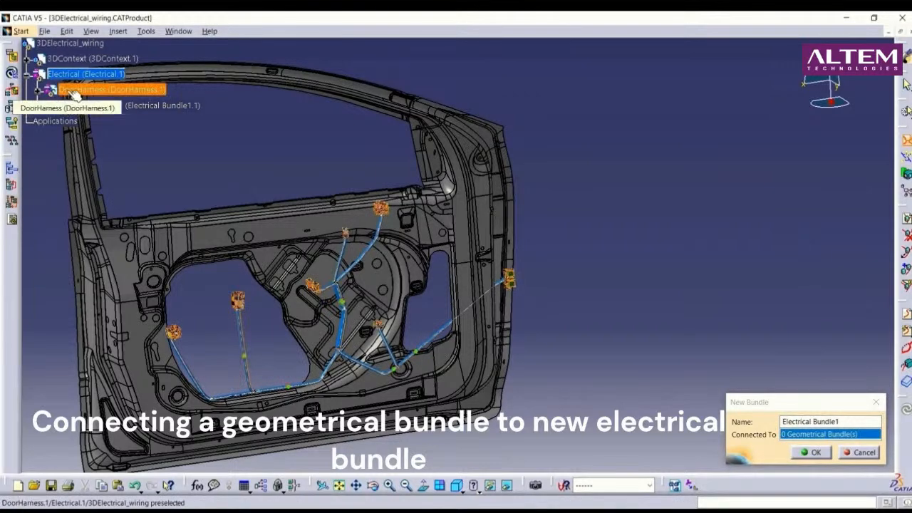
{"action": "left_click", "coordinate": [75, 91]}
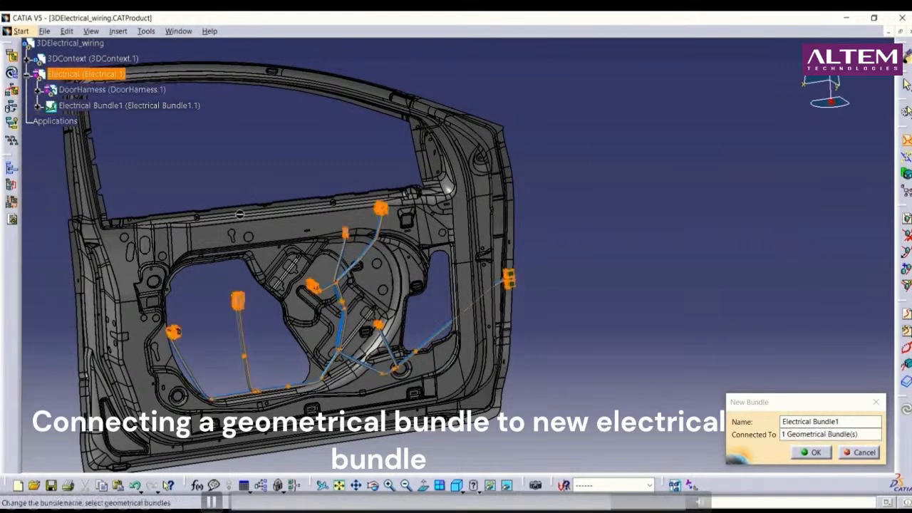
{"action": "left_click", "coordinate": [816, 453]}
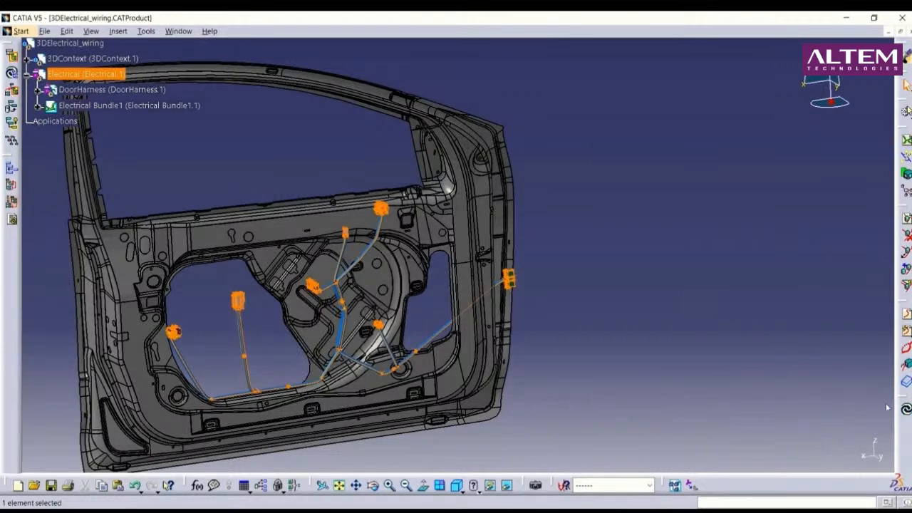
Route all available wires automatically through the harness with the rule deactivated, and review the wire routing report.
{"action": "left_click", "coordinate": [907, 332]}
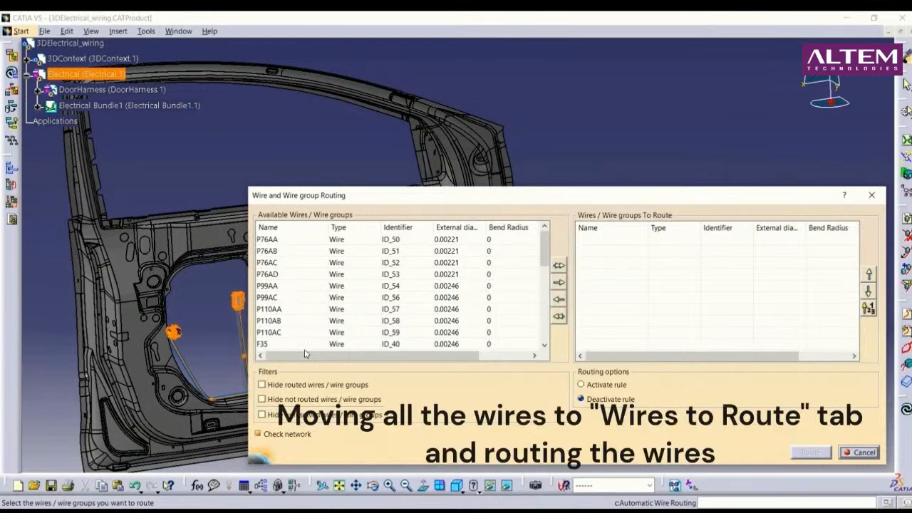
{"action": "left_click", "coordinate": [559, 265]}
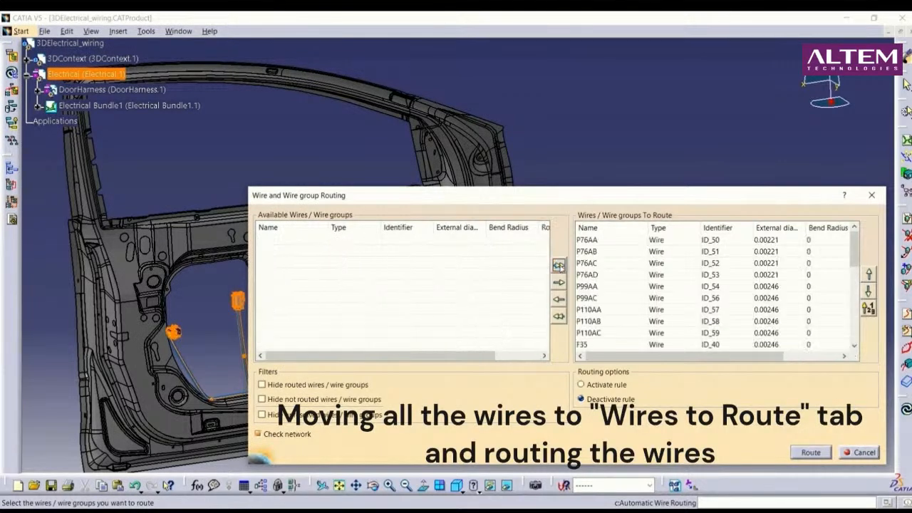
{"action": "left_click", "coordinate": [811, 452]}
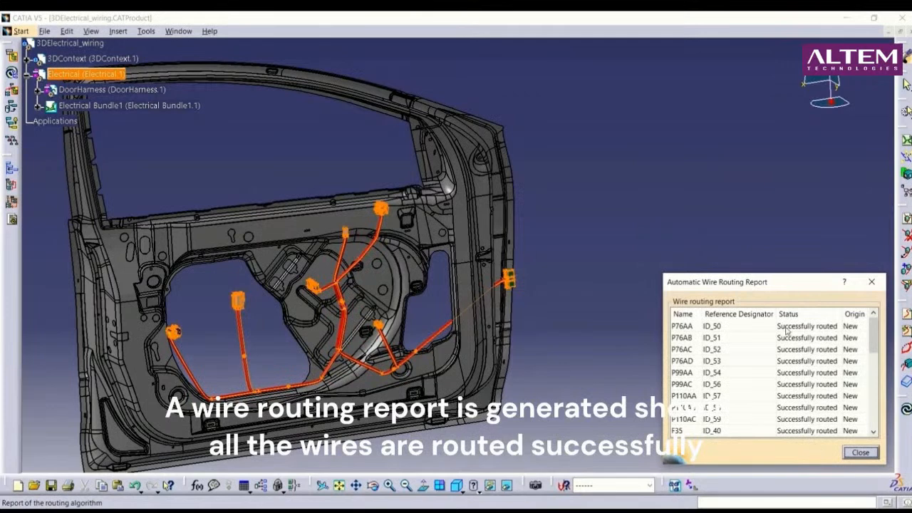
{"action": "left_click_drag", "start_coordinate": [781, 281], "coordinate": [713, 176]}
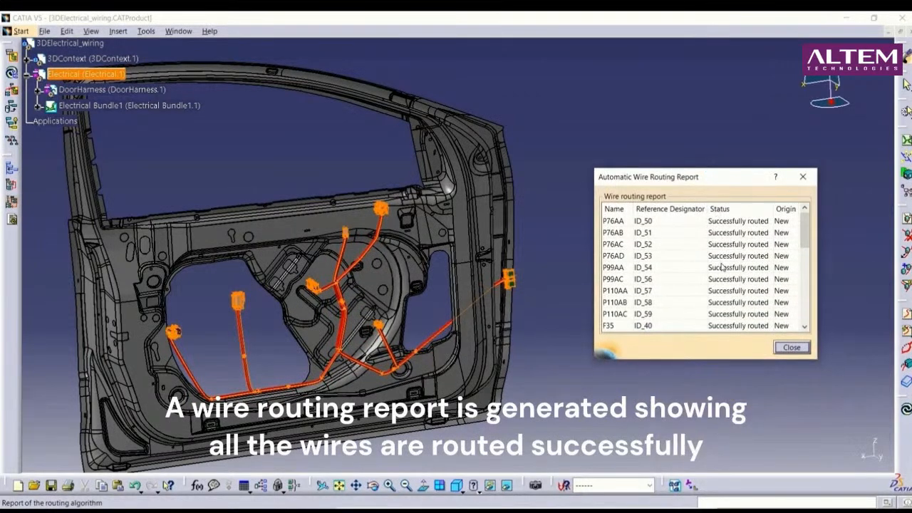
{"action": "scroll", "coordinate": [722, 267], "scroll_direction": "down", "scroll_amount": 4}
{"action": "scroll", "coordinate": [721, 268], "scroll_direction": "down", "scroll_amount": 3}
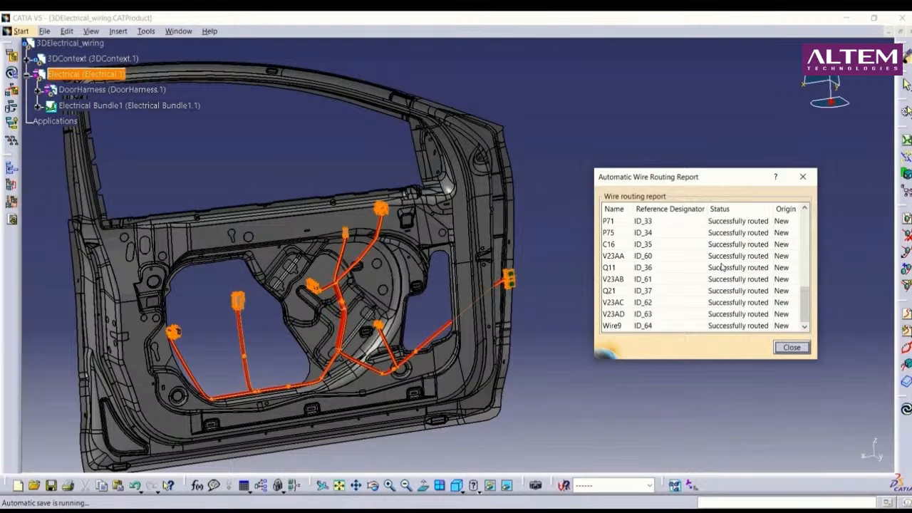
{"action": "left_click", "coordinate": [624, 384]}
{"action": "left_click", "coordinate": [678, 397]}
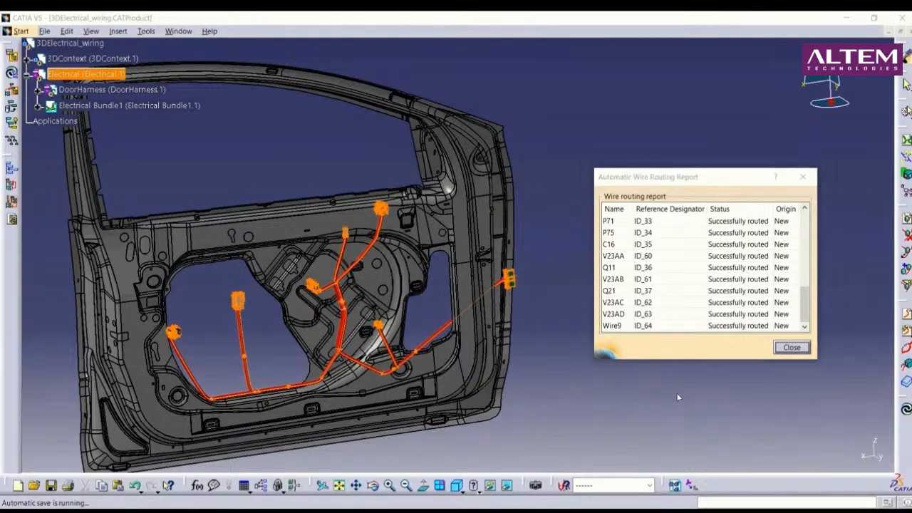
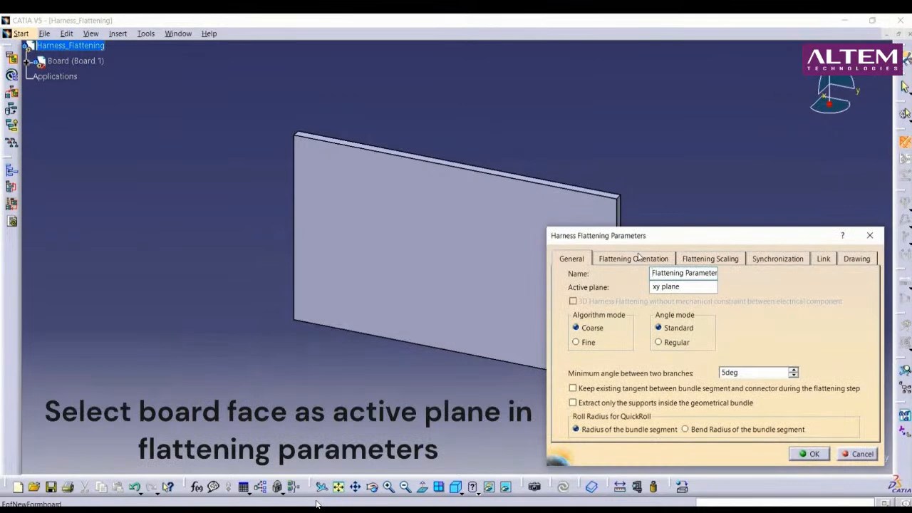
Set the large front face of the board as the active plane in the harness flattening parameters.
{"action": "left_click", "coordinate": [670, 288]}
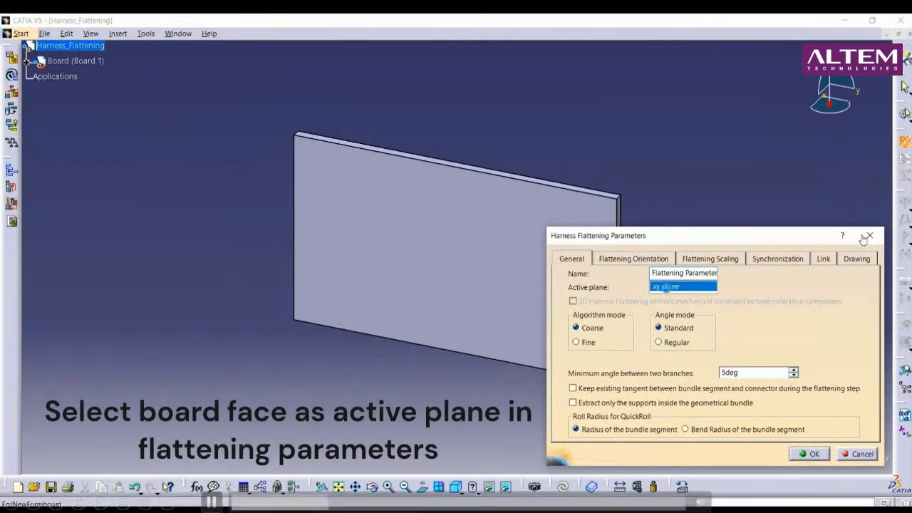
{"action": "left_click", "coordinate": [401, 276]}
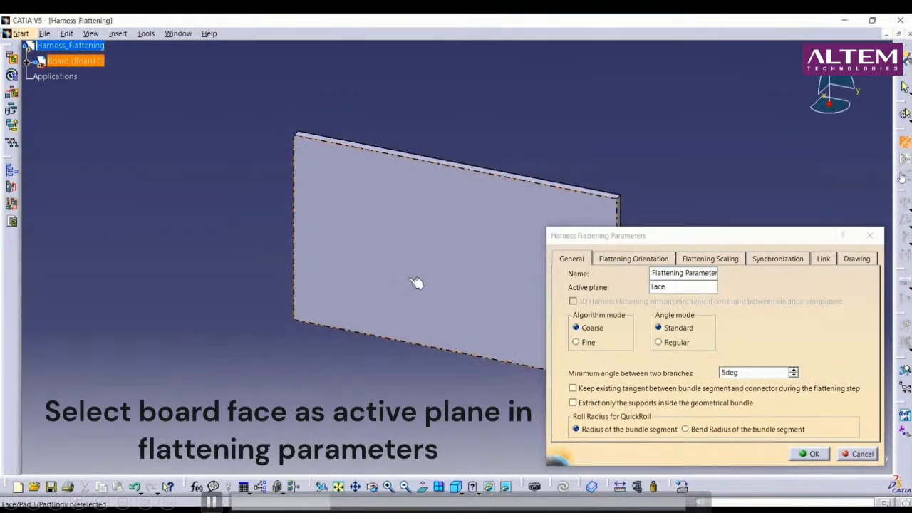
{"action": "left_click", "coordinate": [810, 454]}
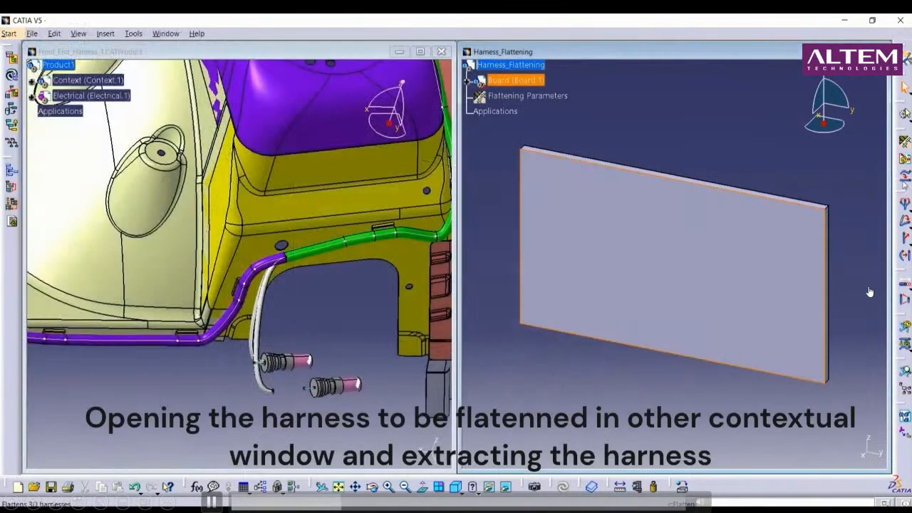
Extract the geometrical bundle under Electrical in Front_End_Harness_1 into the Harness_Flattening product.
{"action": "left_click", "coordinate": [904, 177]}
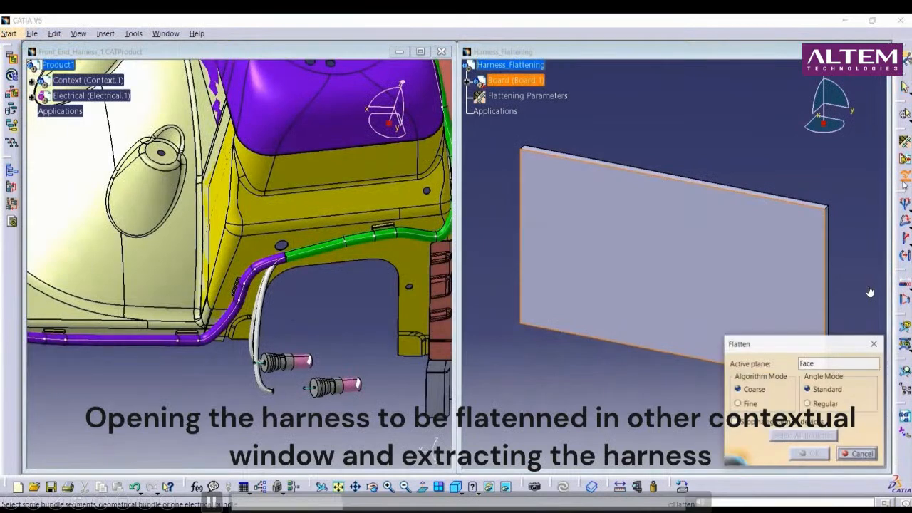
{"action": "left_click", "coordinate": [721, 221]}
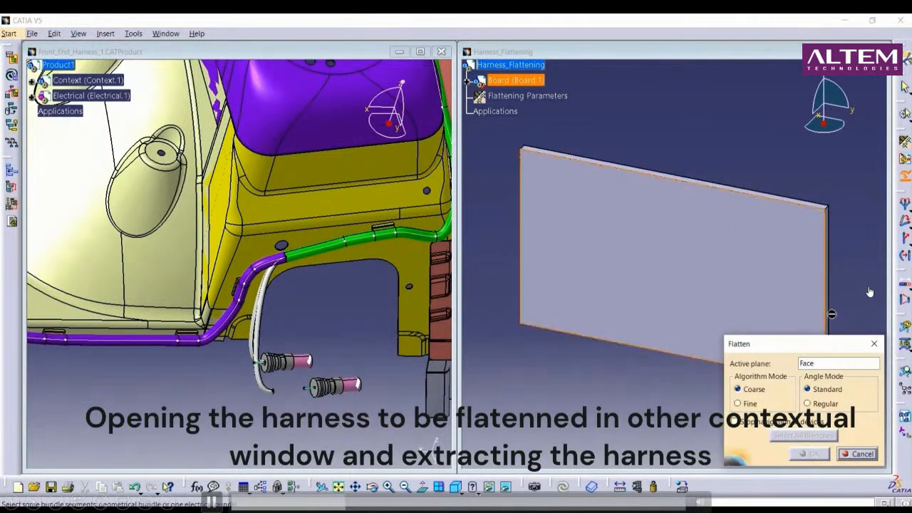
{"action": "left_click", "coordinate": [904, 160]}
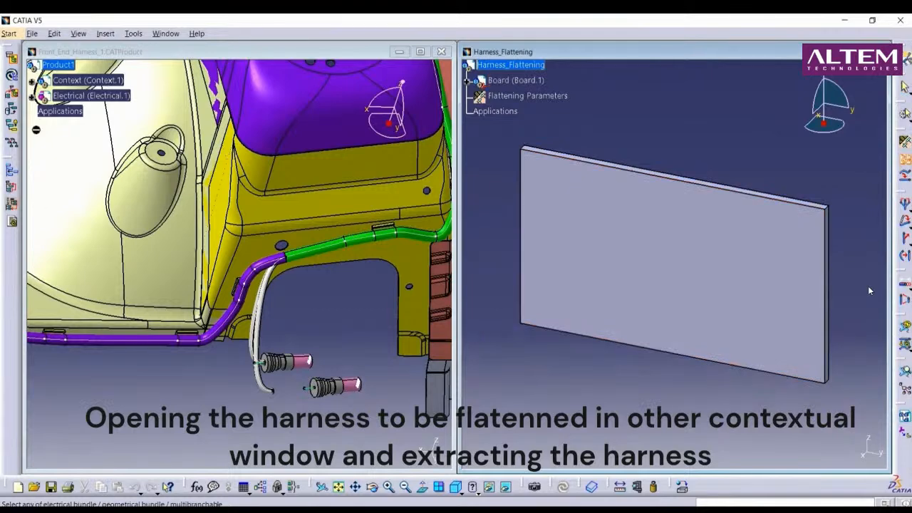
{"action": "left_click", "coordinate": [31, 83]}
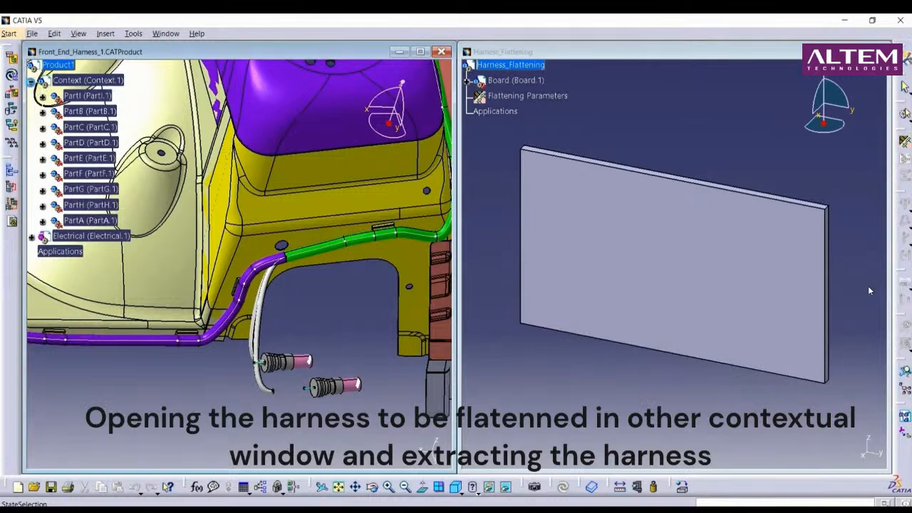
{"action": "left_click", "coordinate": [32, 83]}
{"action": "left_click", "coordinate": [32, 98]}
{"action": "left_click", "coordinate": [73, 113]}
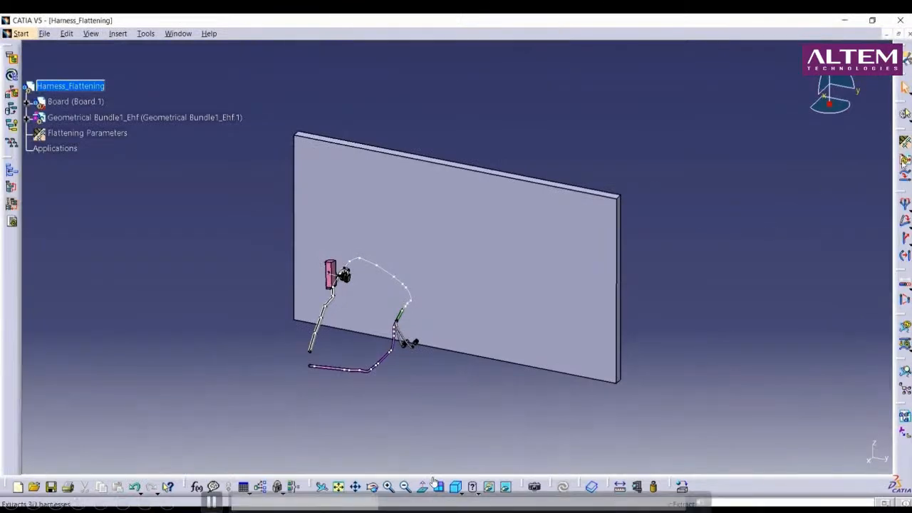
Flatten the extracted Geometrical Bundle1_Ehf onto the board's large front face using the Coarse algorithm and Standard angle mode.
{"action": "left_click", "coordinate": [905, 177]}
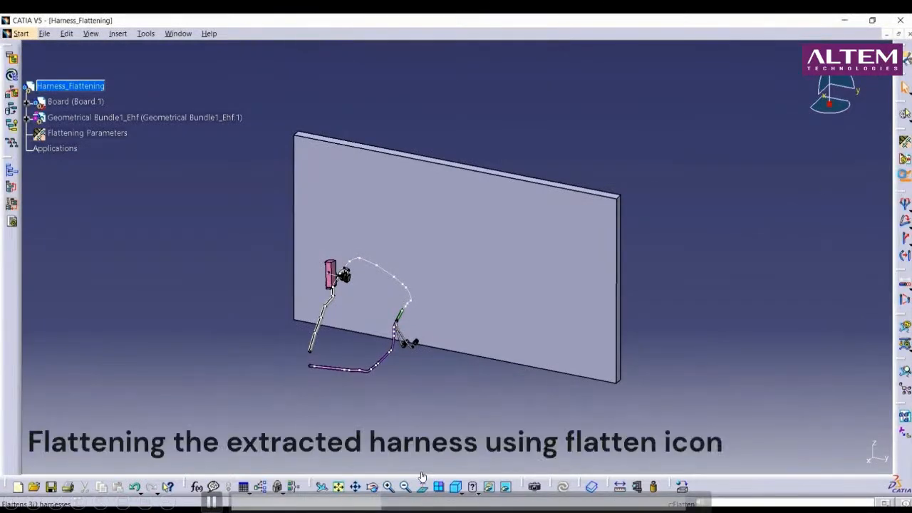
{"action": "left_click", "coordinate": [164, 117]}
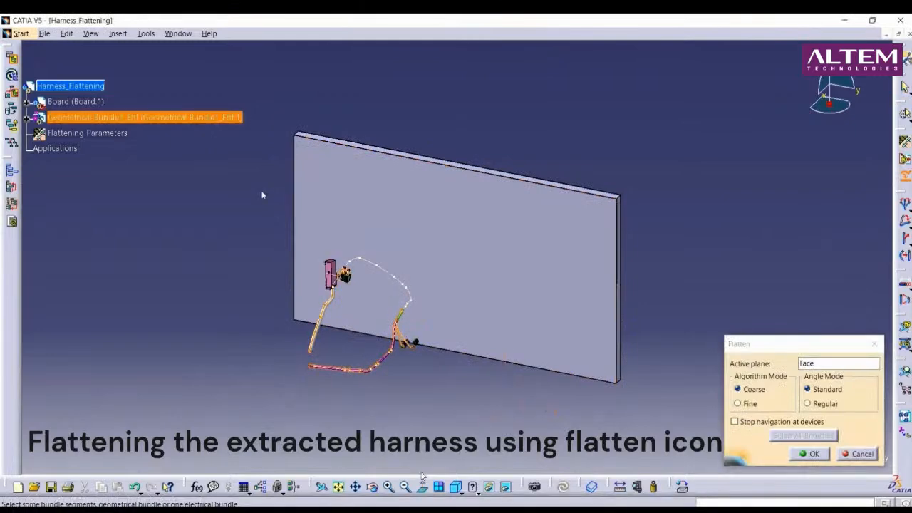
{"action": "left_click", "coordinate": [807, 365]}
{"action": "left_click", "coordinate": [525, 292]}
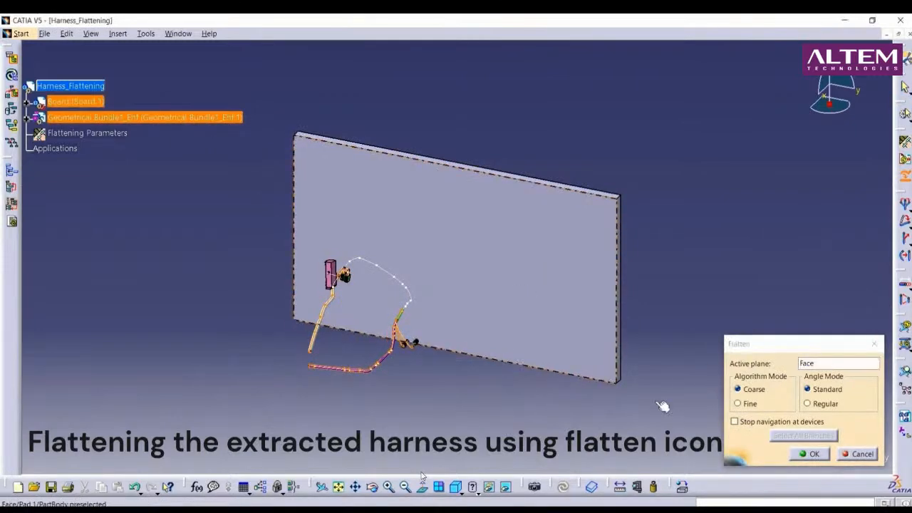
{"action": "left_click", "coordinate": [812, 454]}
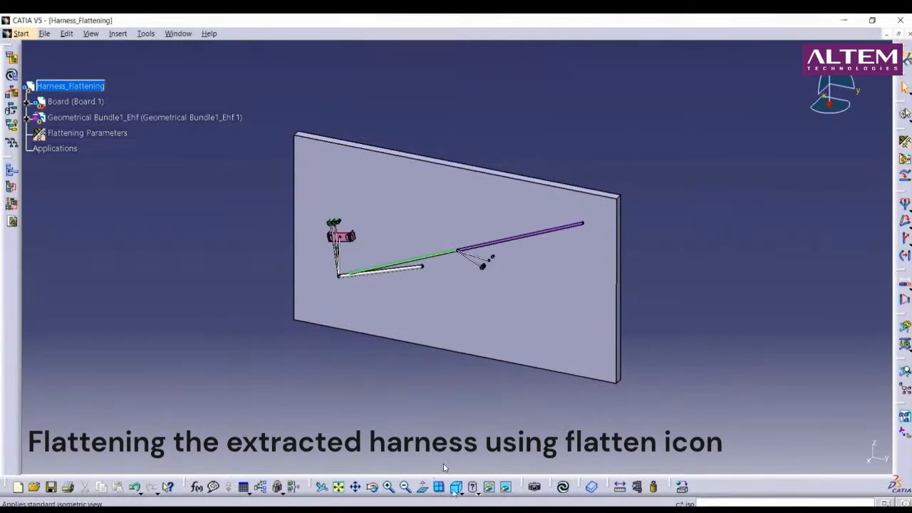
Rotate the flattened harness by -22 degrees in the board plane about the free end of the white segment.
{"action": "left_click", "coordinate": [461, 492]}
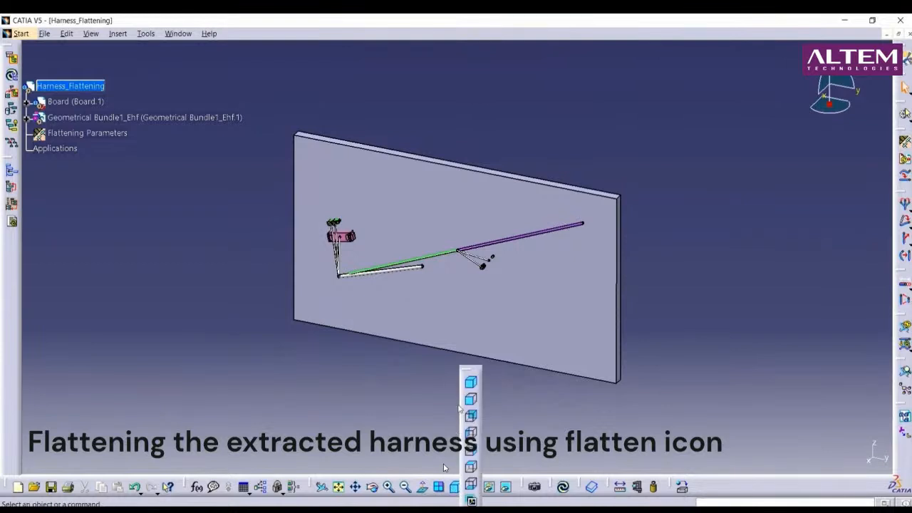
{"action": "left_click", "coordinate": [470, 401]}
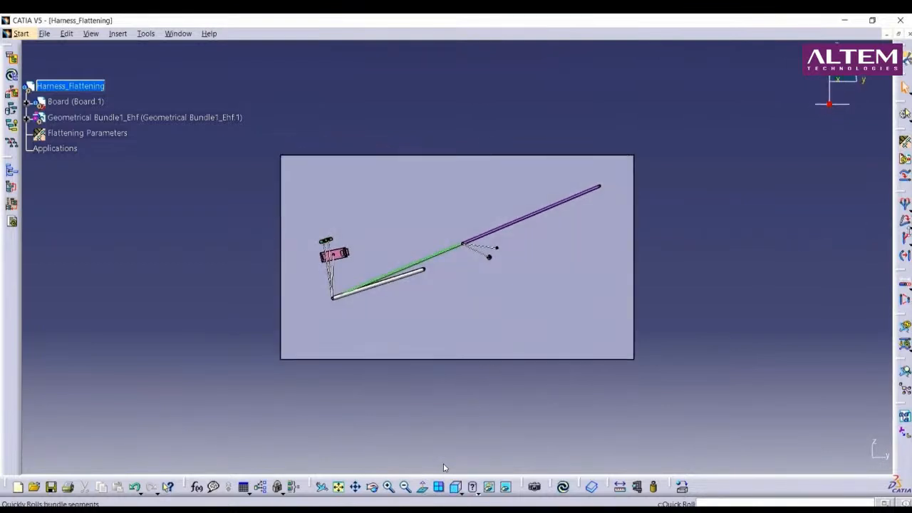
{"action": "left_click", "coordinate": [910, 228]}
{"action": "left_click", "coordinate": [887, 239]}
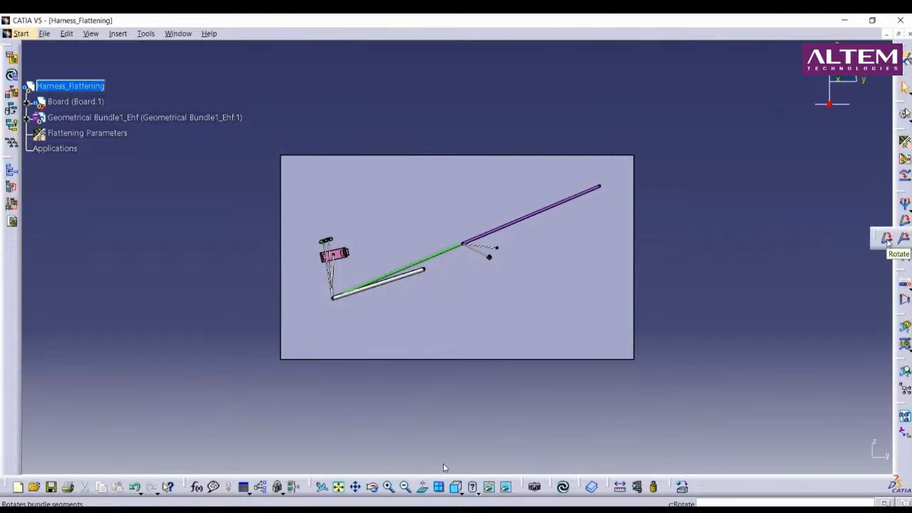
{"action": "left_click", "coordinate": [417, 275]}
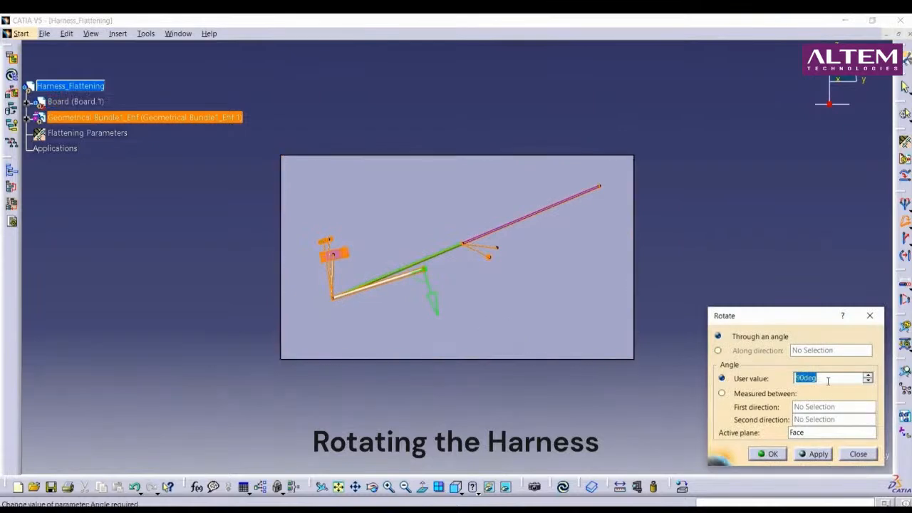
{"action": "type", "text": "-22"}
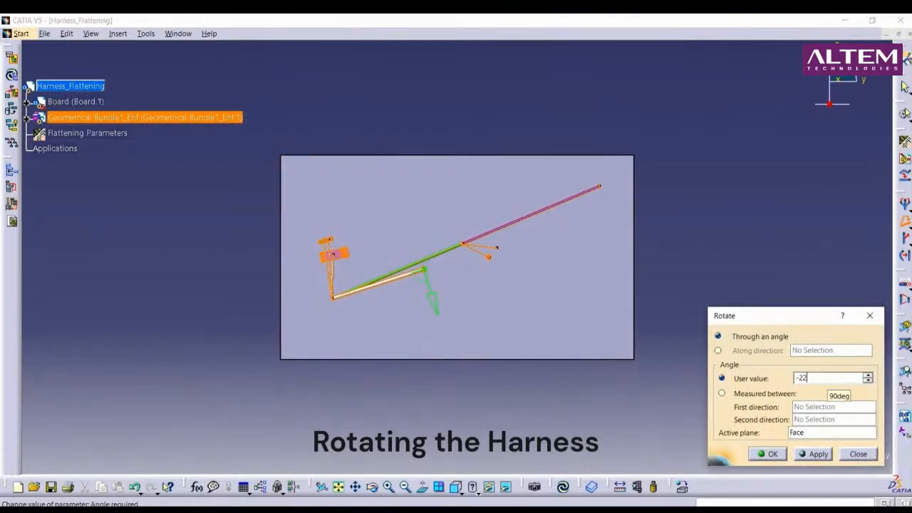
{"action": "left_click", "coordinate": [812, 454]}
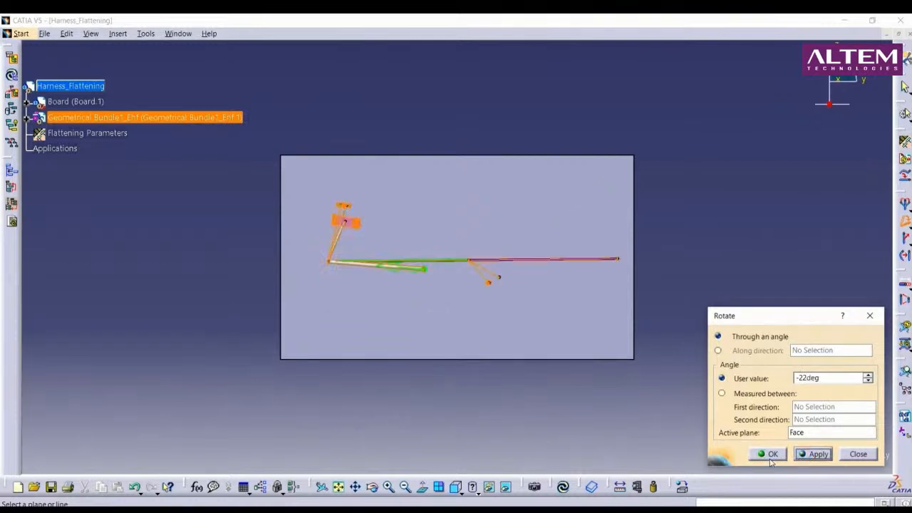
{"action": "left_click", "coordinate": [771, 456]}
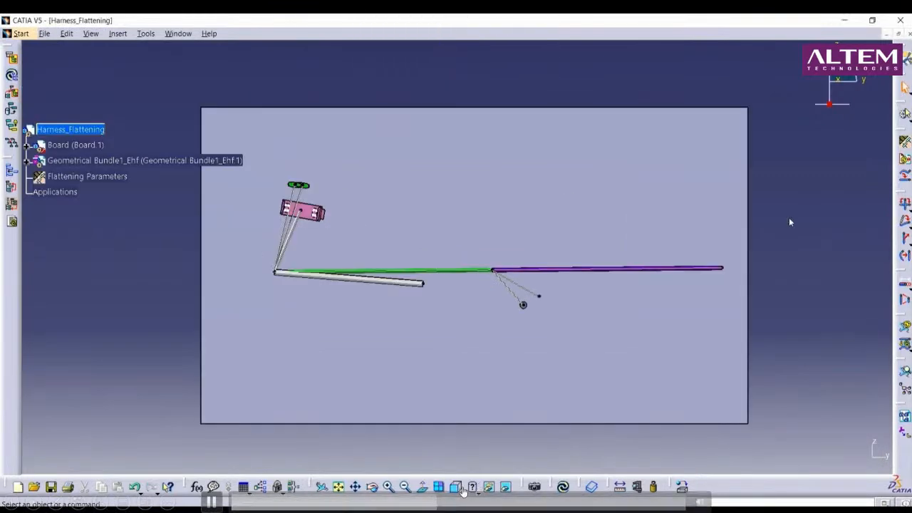
Arrange the branches at the junction between the green and purple segments at equal angles.
{"action": "left_click", "coordinate": [906, 204]}
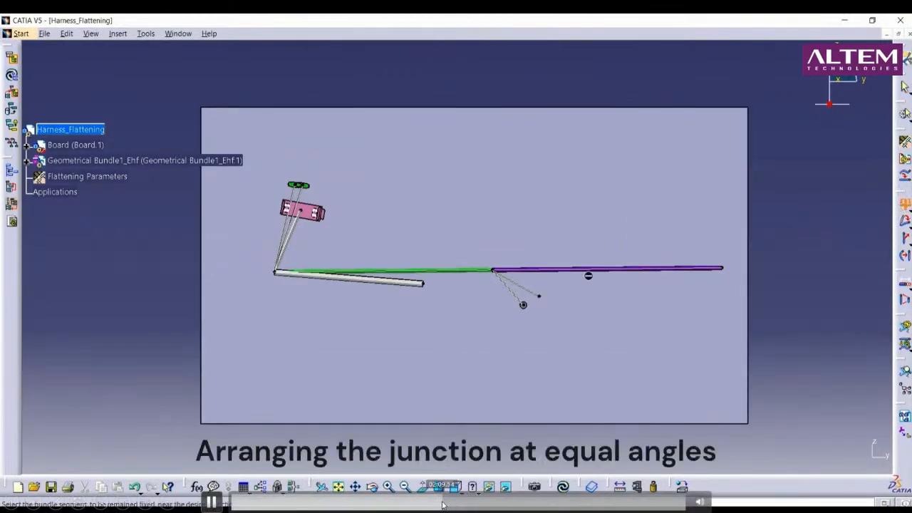
{"action": "left_click", "coordinate": [499, 273]}
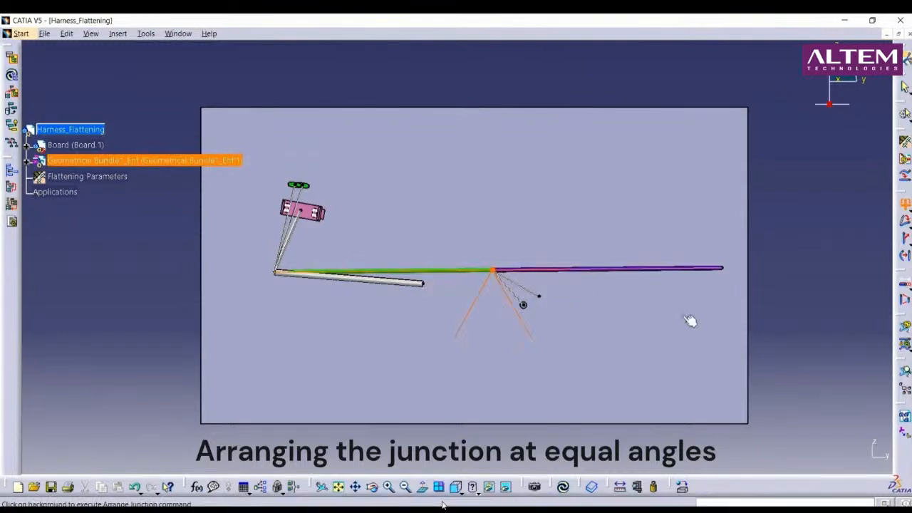
{"action": "left_click", "coordinate": [816, 328]}
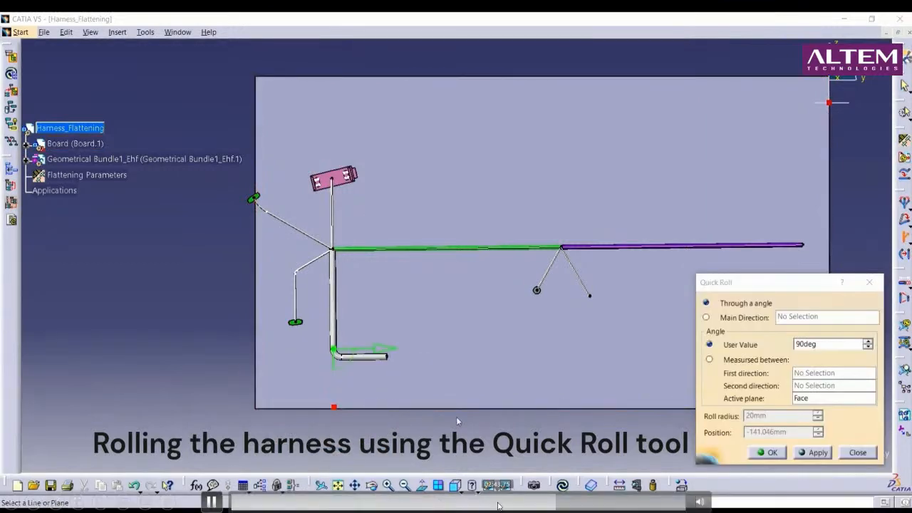
{"action": "left_click", "coordinate": [567, 509]}
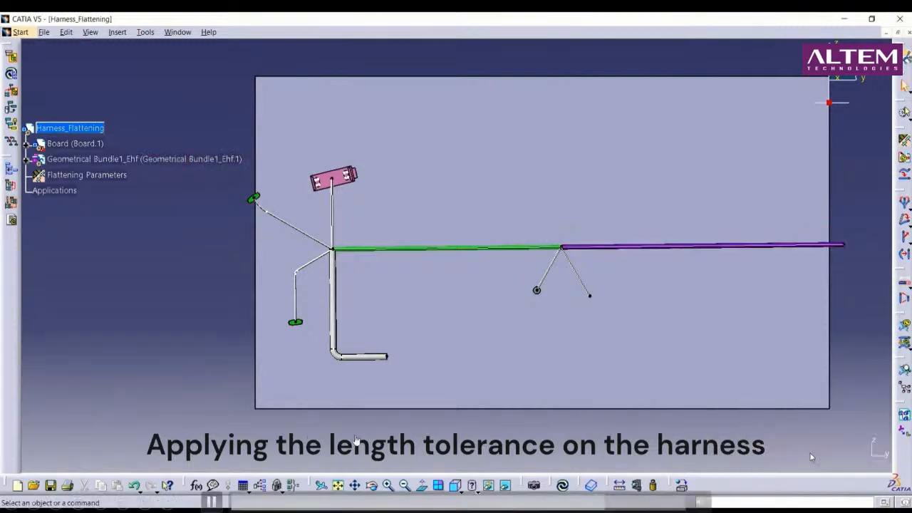
{"action": "left_click", "coordinate": [623, 502]}
{"action": "left_click", "coordinate": [632, 503]}
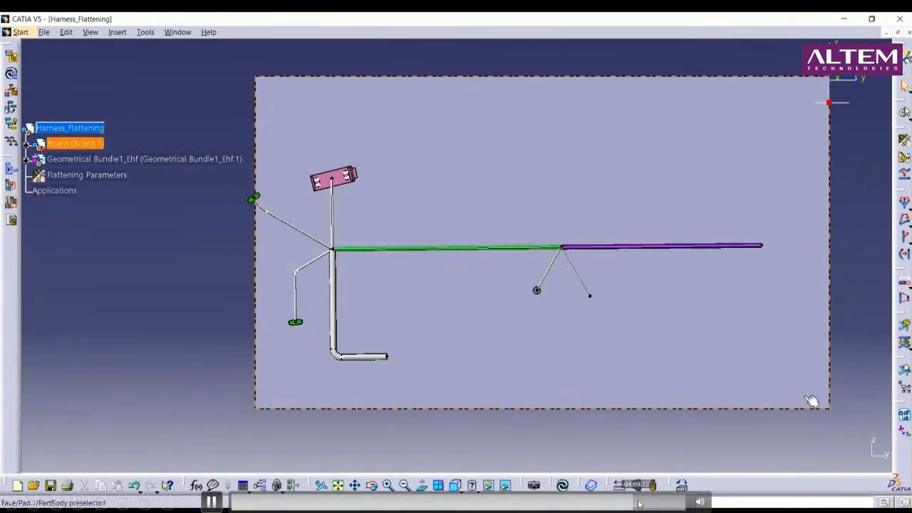
{"action": "left_click", "coordinate": [654, 501]}
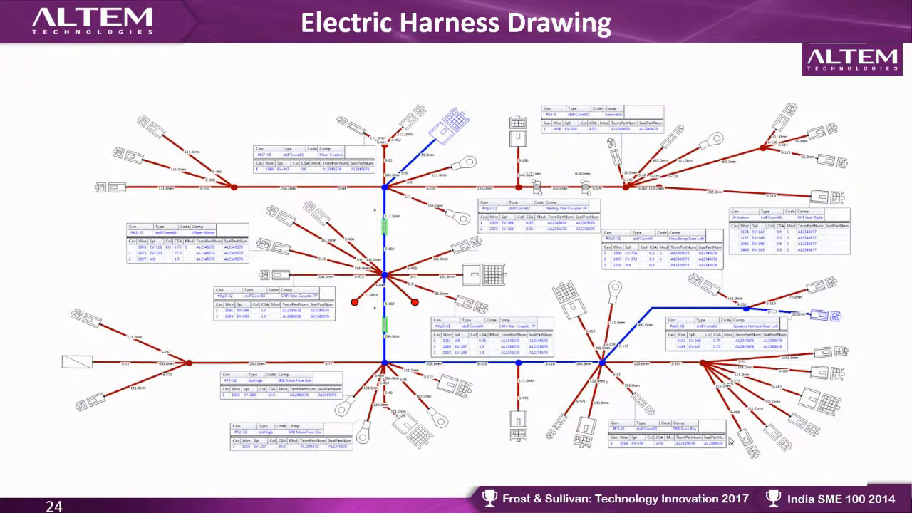
{"action": "left_click", "coordinate": [730, 441]}
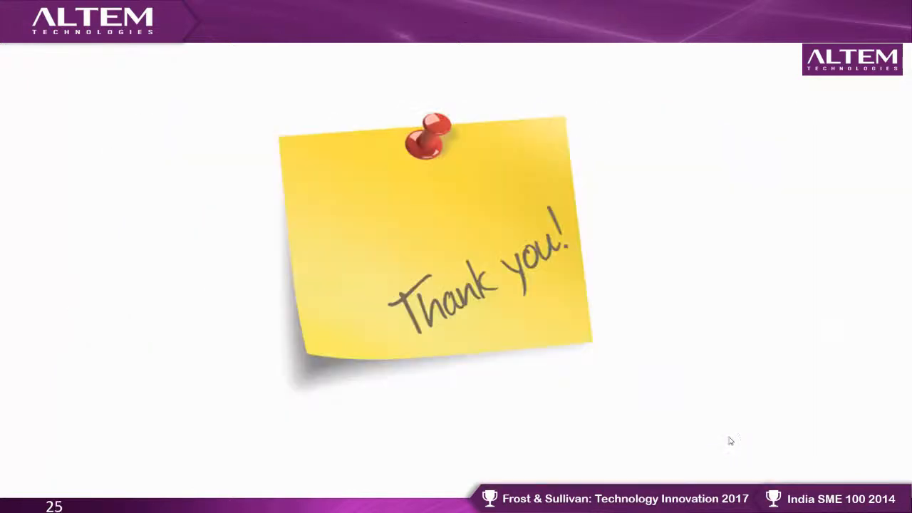